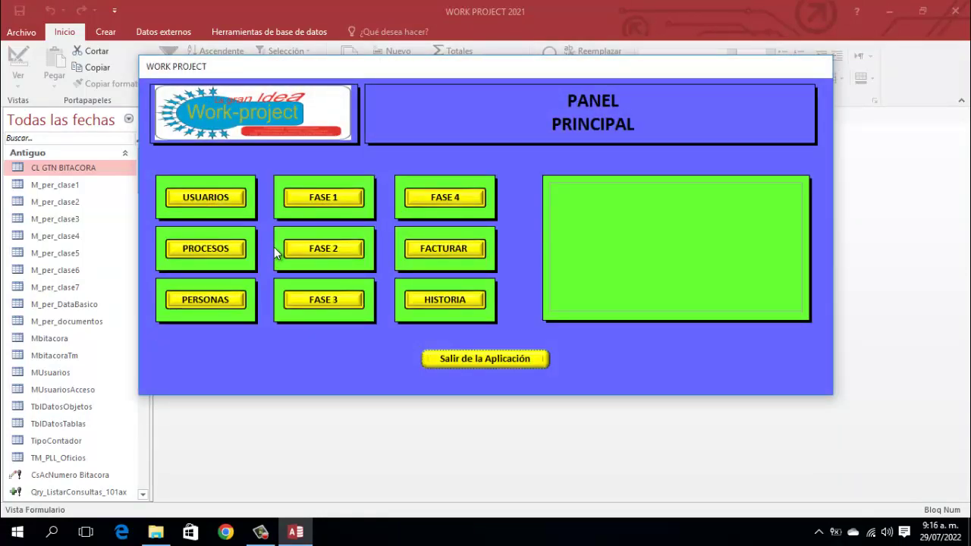
# Step: Examine the descriptions of the main panel's modules, from USUARIOS and PERSONAS through FASE 1 to FASE 4, FACTURAR and HISTORIA
pyautogui.moveTo(216, 200)
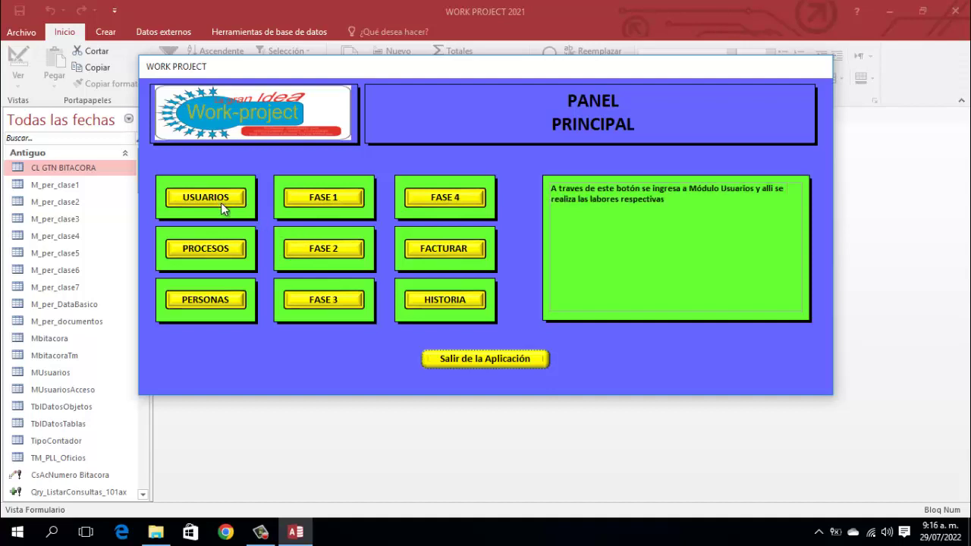
pyautogui.moveTo(462, 319)
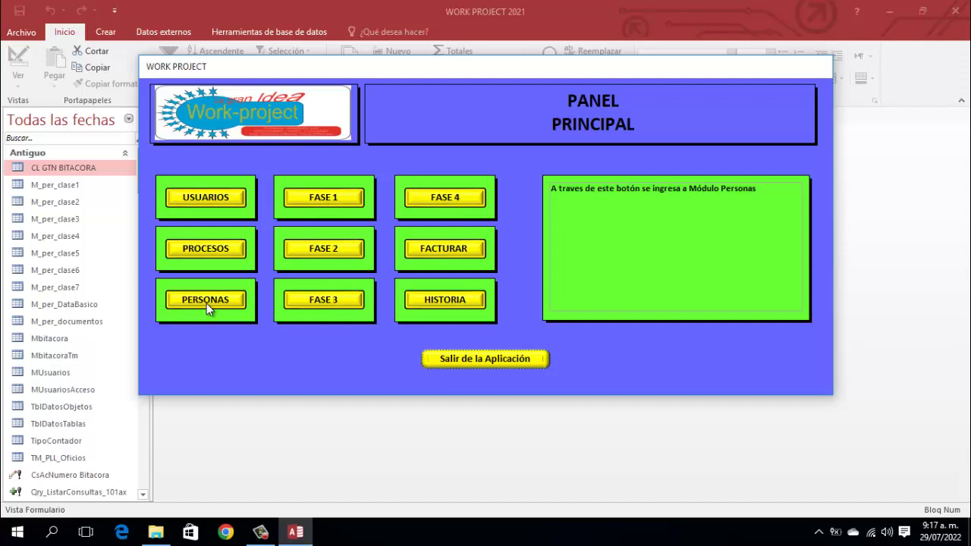
pyautogui.moveTo(329, 199)
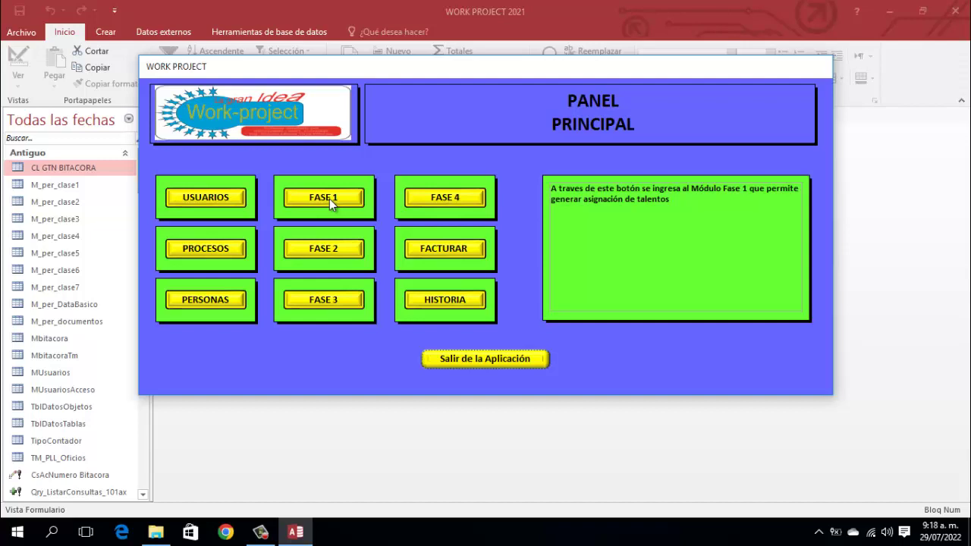
pyautogui.moveTo(339, 251)
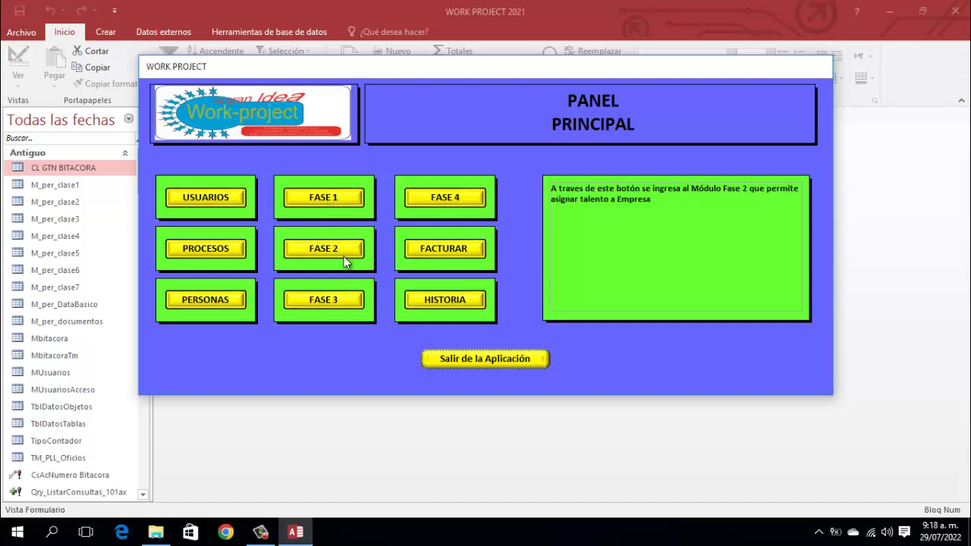
pyautogui.moveTo(343, 298)
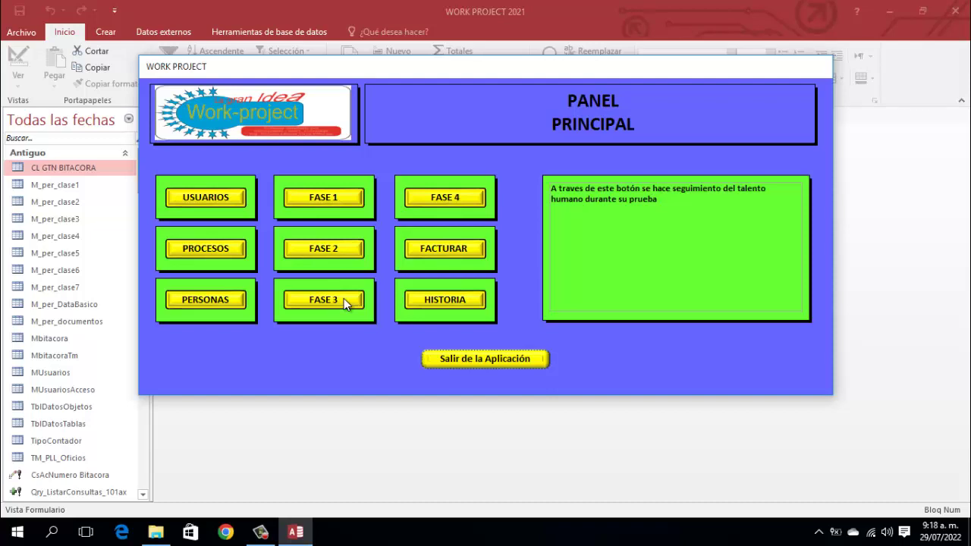
pyautogui.moveTo(437, 206)
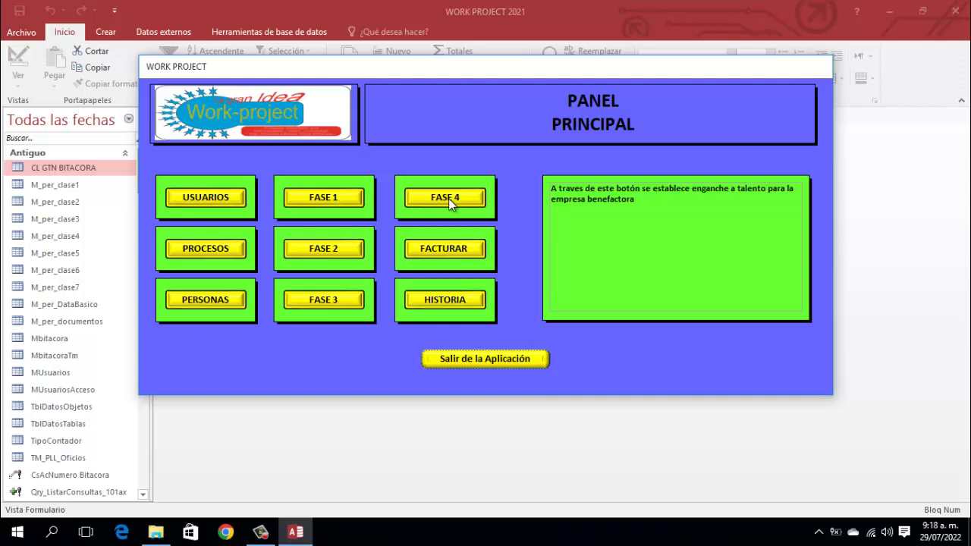
pyautogui.moveTo(460, 254)
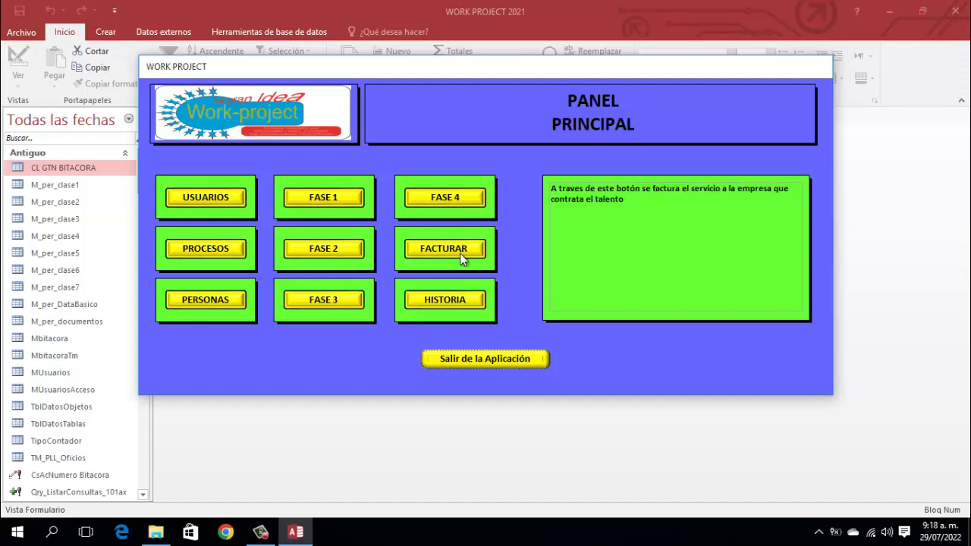
pyautogui.moveTo(453, 295)
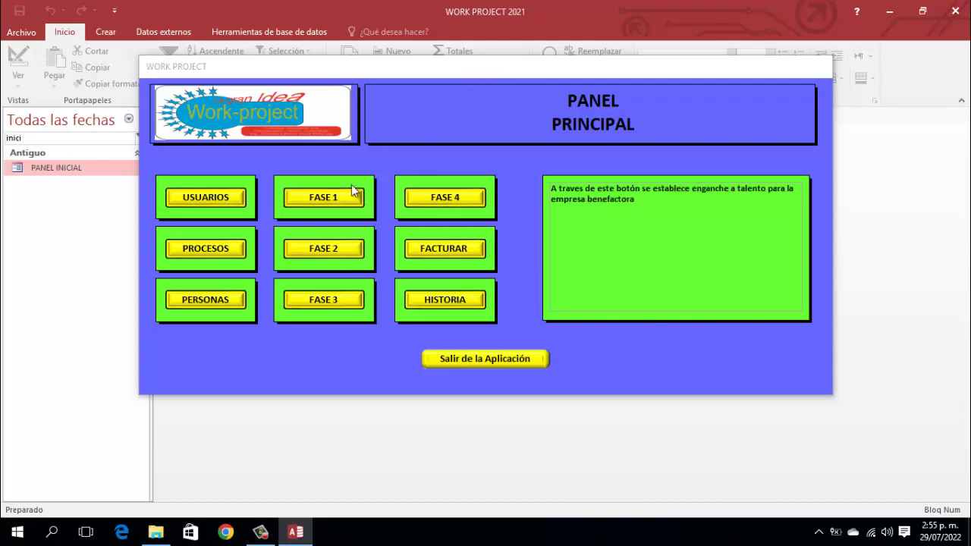
# Step: Review the descriptions of the FASE 1, FASE 2, FASE 3 and FASE 4 modules again, along with HISTORIA
pyautogui.moveTo(328, 201)
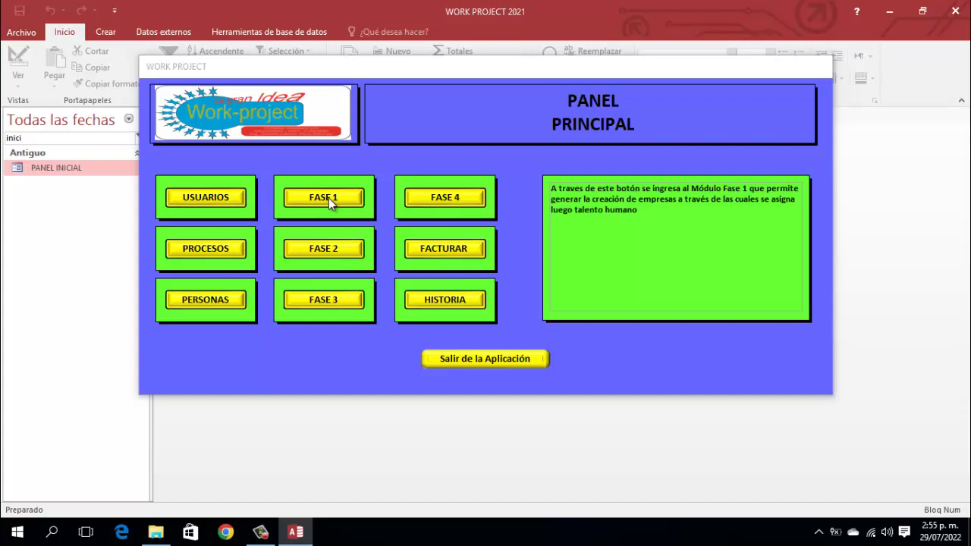
pyautogui.moveTo(336, 252)
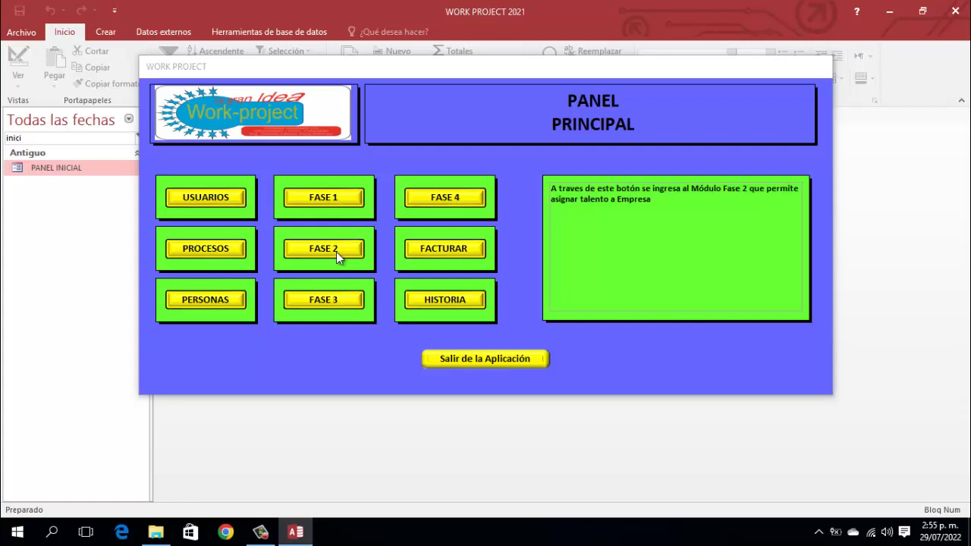
pyautogui.moveTo(333, 301)
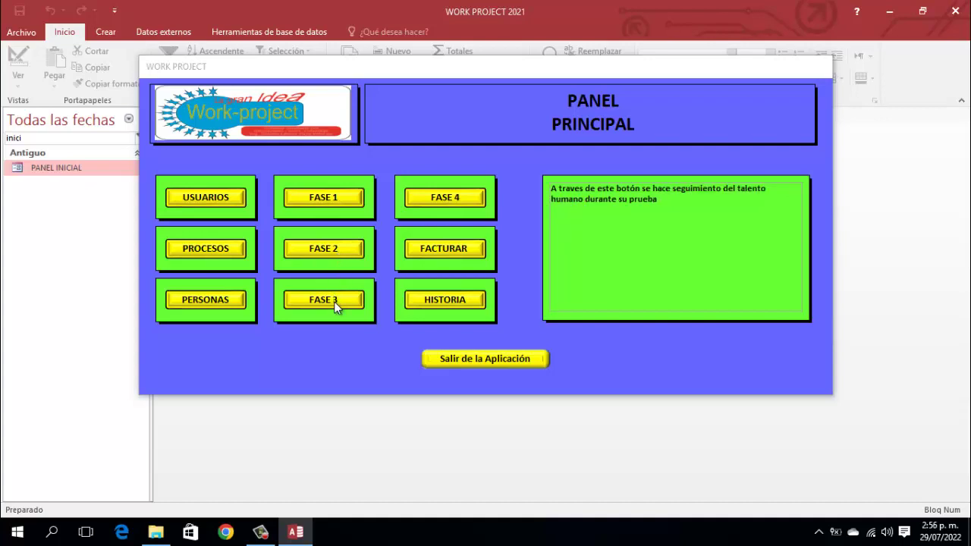
pyautogui.moveTo(455, 200)
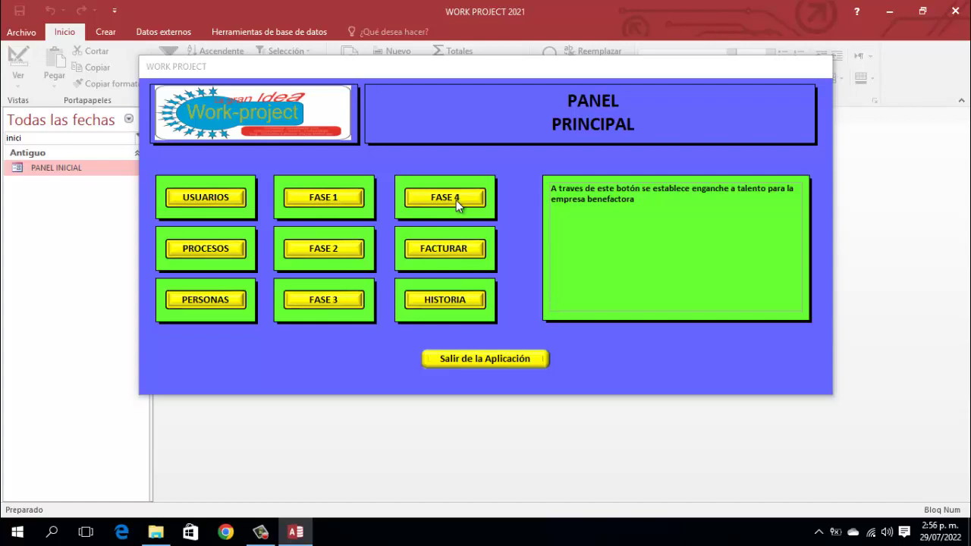
pyautogui.moveTo(433, 299)
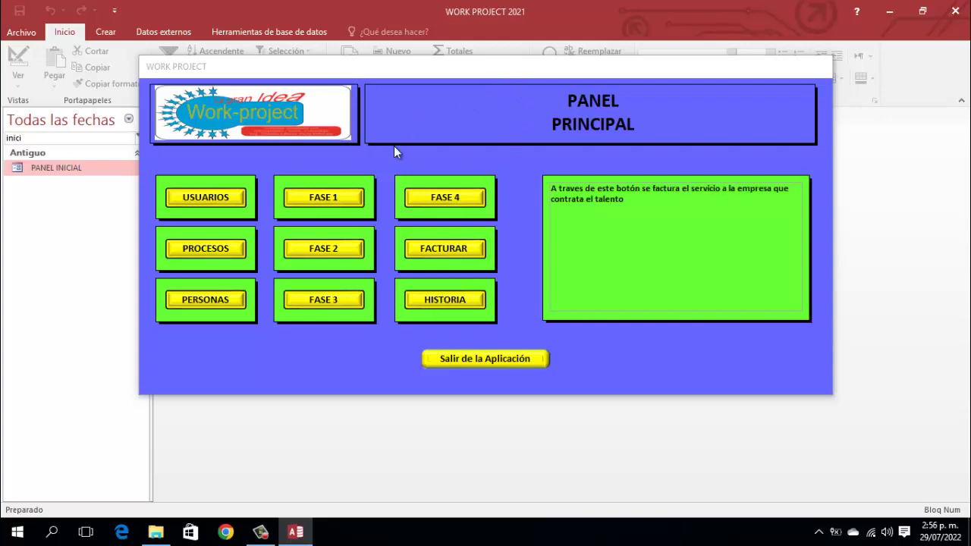
# Step: Open the FASE 1 module to examine the descriptions of its ASIGNAR and MRNU options, and close its window
pyautogui.click(336, 198)
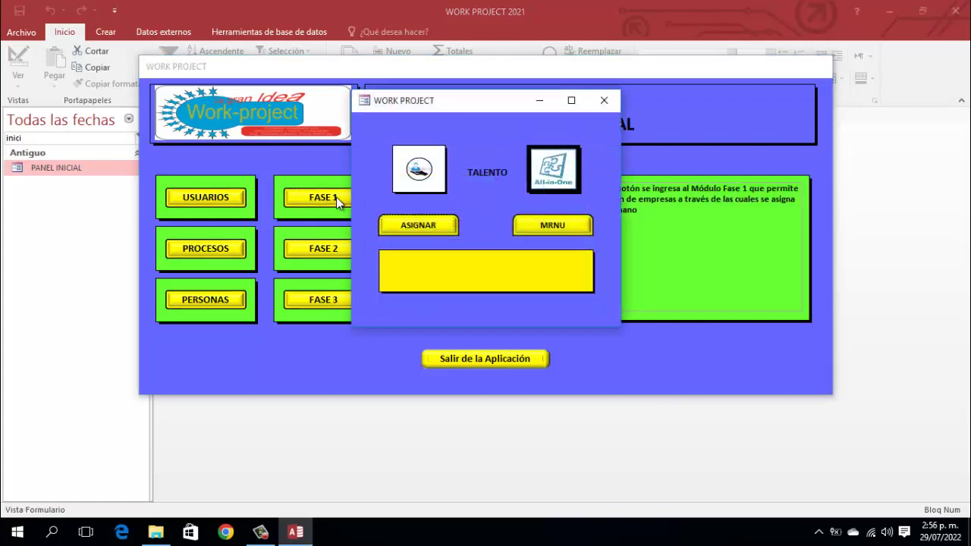
pyautogui.moveTo(435, 234)
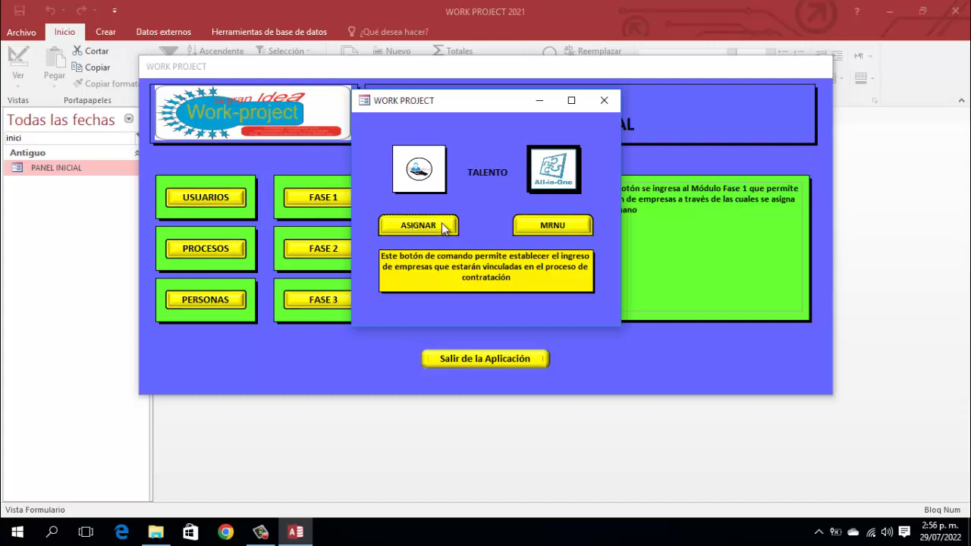
pyautogui.moveTo(557, 228)
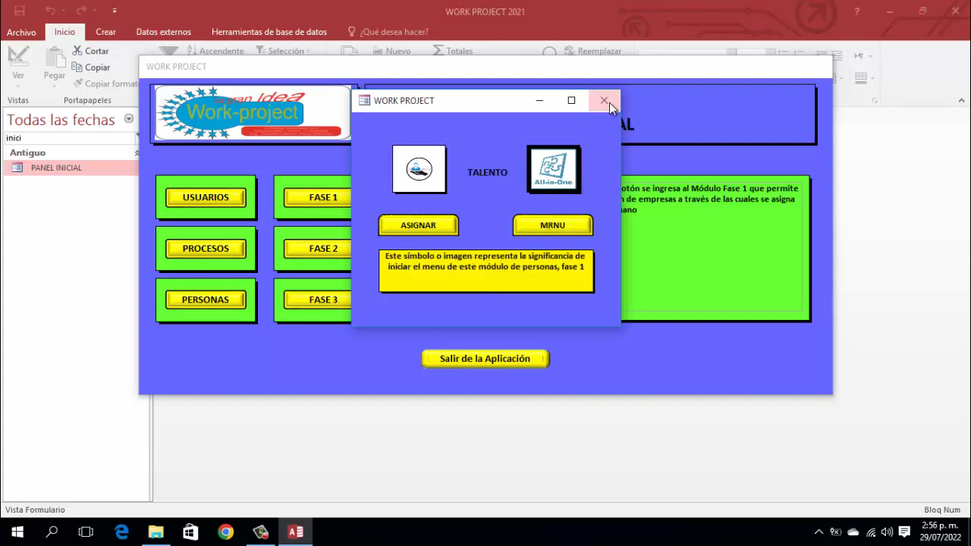
pyautogui.click(606, 101)
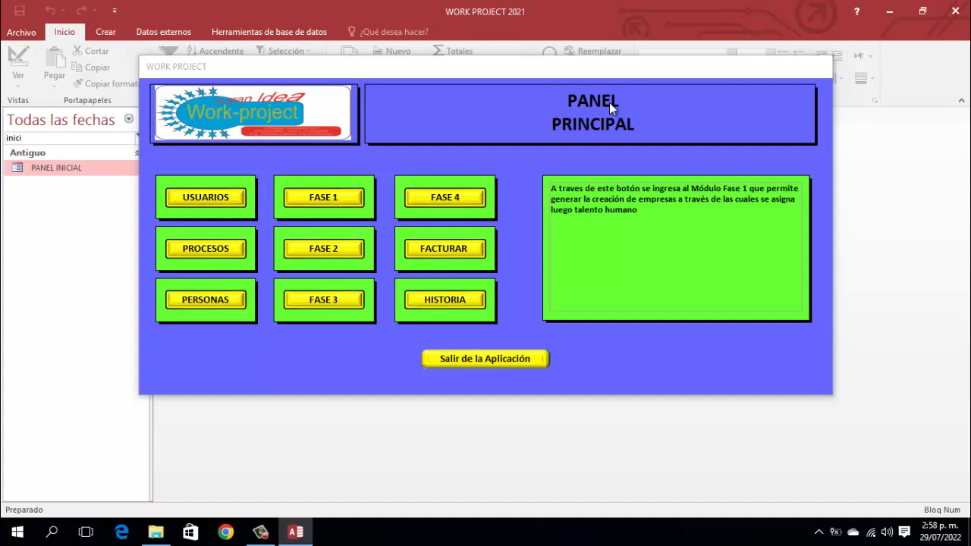
# Step: Close the main panel form to return to the empty database workspace
pyautogui.moveTo(244, 252)
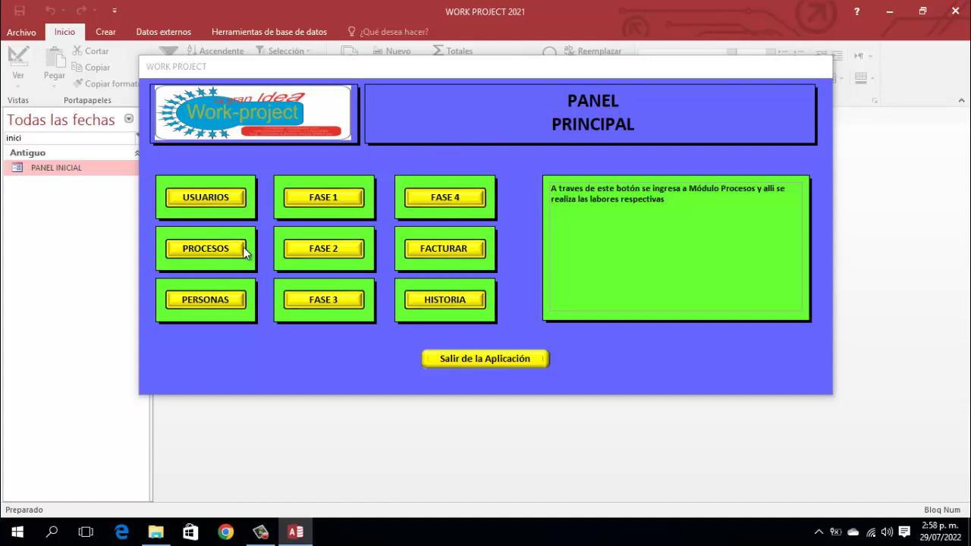
pyautogui.click(497, 68)
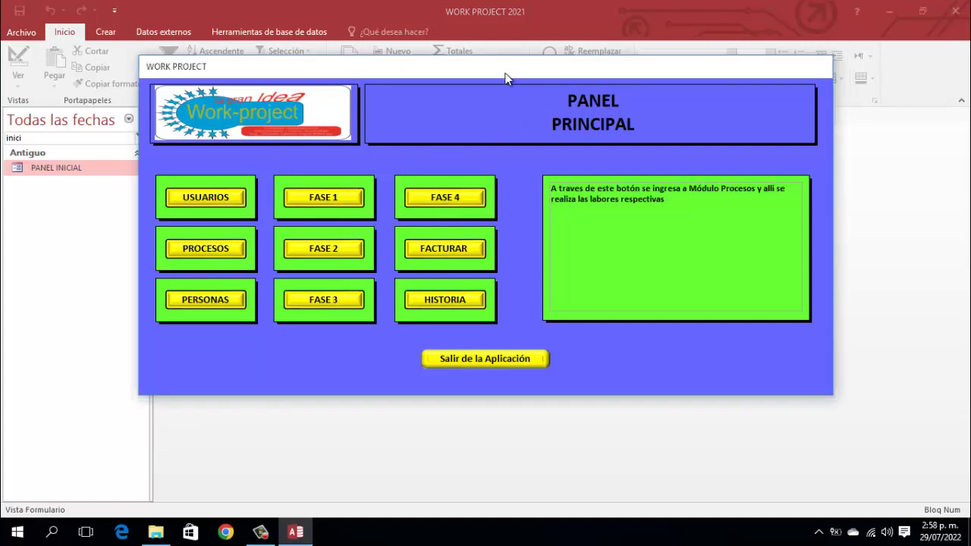
pyautogui.rightClick(507, 78)
pyautogui.click(534, 99)
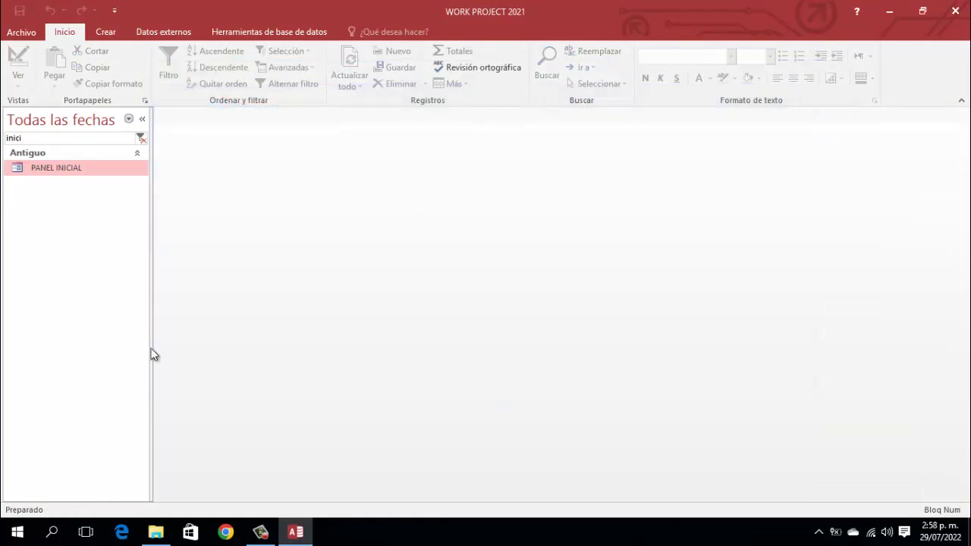
# Step: Clear the object filter and look through the full list of tables, queries, forms, reports and modules
pyautogui.click(143, 136)
pyautogui.scroll(-1, 104, 216)
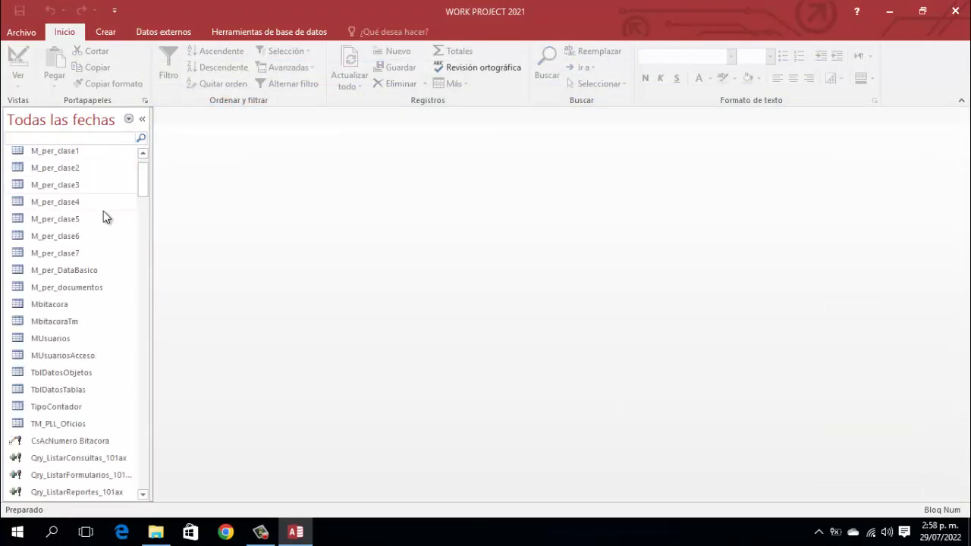
pyautogui.scroll(-2, 104, 216)
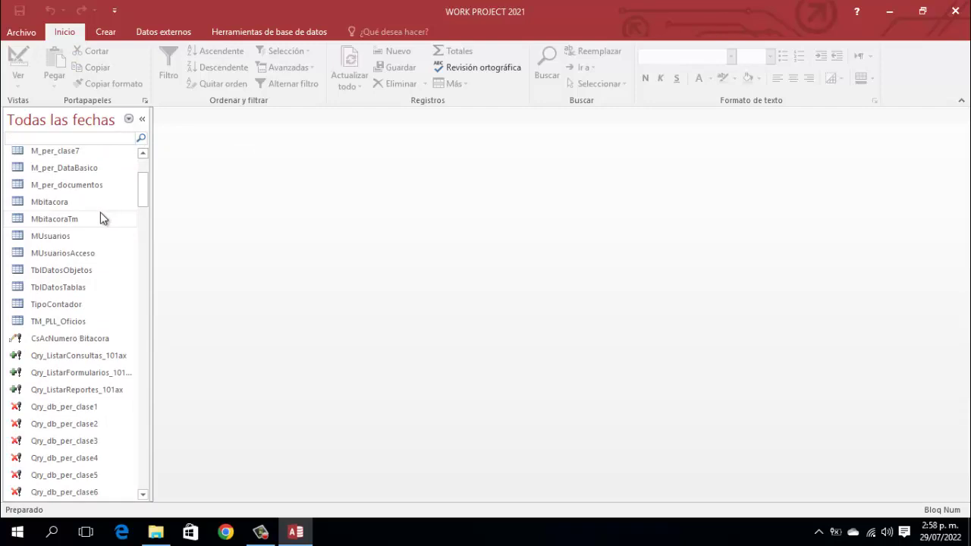
pyautogui.scroll(-3, 104, 227)
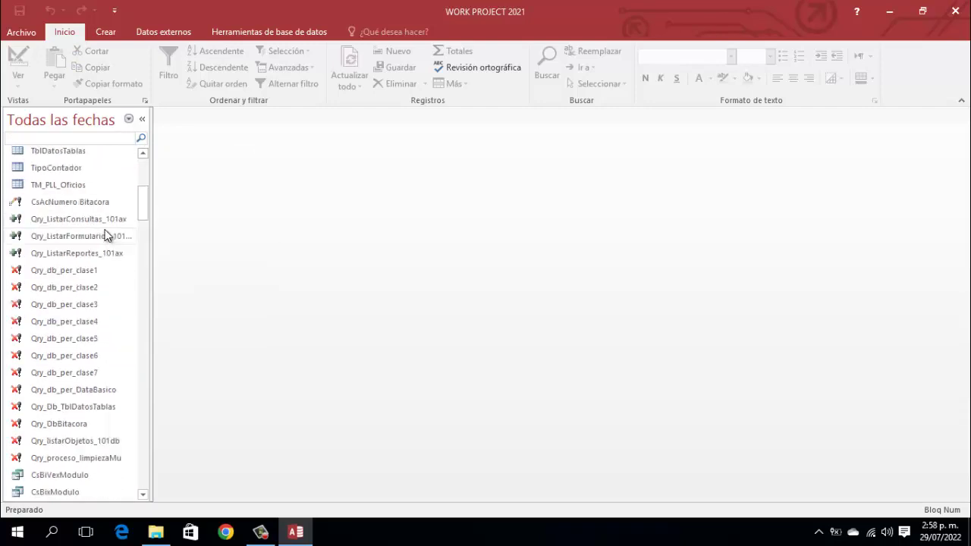
pyautogui.scroll(-3, 105, 235)
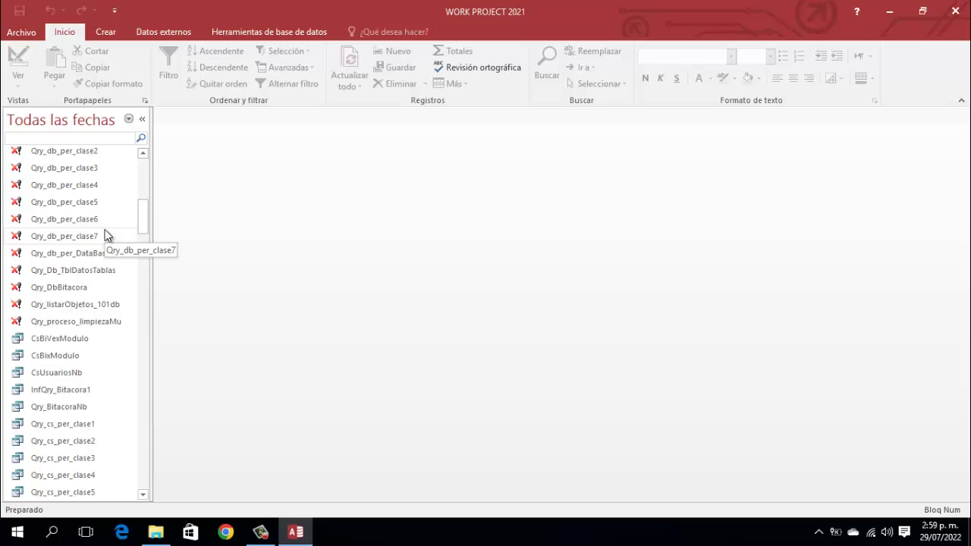
pyautogui.scroll(-3, 106, 236)
pyautogui.scroll(-3, 105, 235)
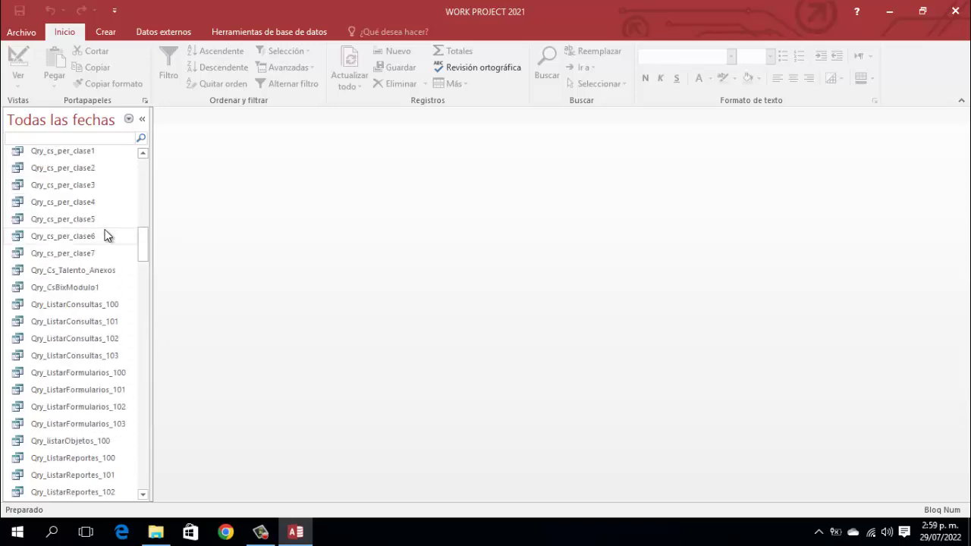
pyautogui.scroll(-2, 105, 235)
pyautogui.scroll(-3, 105, 235)
pyautogui.scroll(-8, 104, 235)
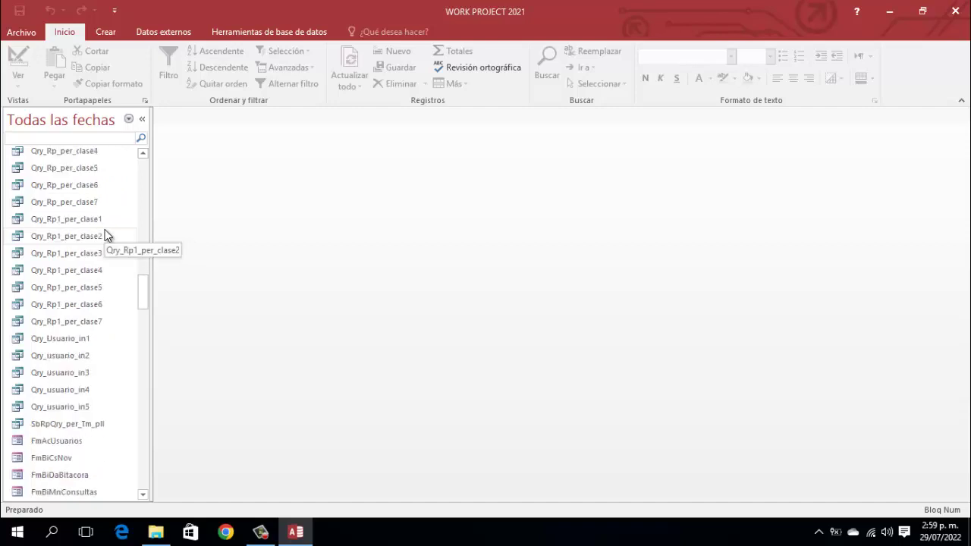
pyautogui.scroll(-4, 106, 236)
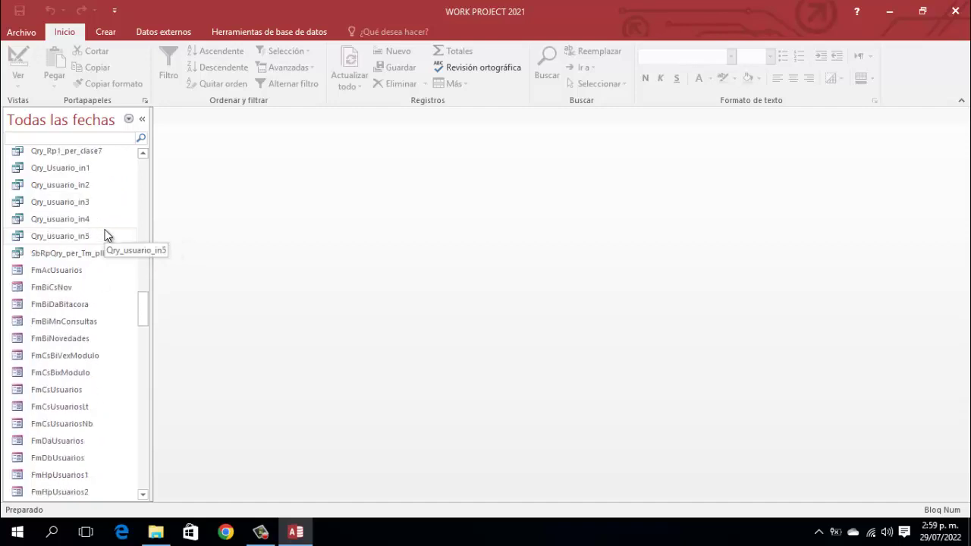
pyautogui.scroll(-2, 106, 236)
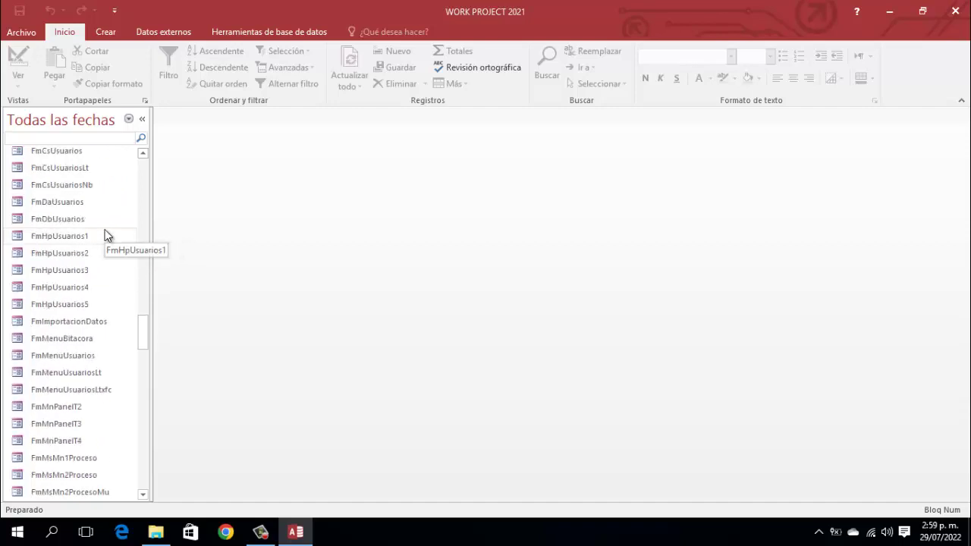
pyautogui.scroll(-3, 107, 236)
pyautogui.scroll(-3, 107, 236)
pyautogui.scroll(-4, 106, 236)
pyautogui.scroll(-7, 106, 235)
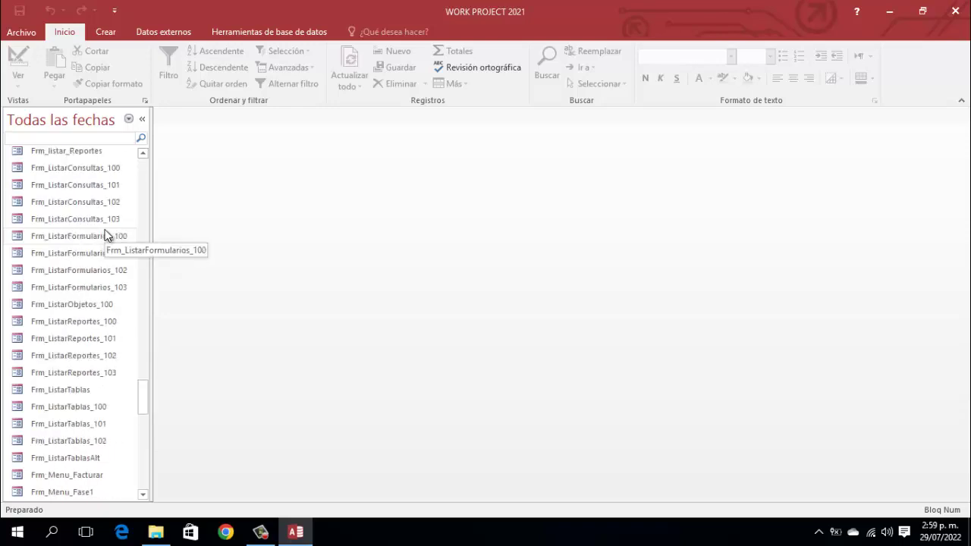
pyautogui.scroll(-1, 106, 236)
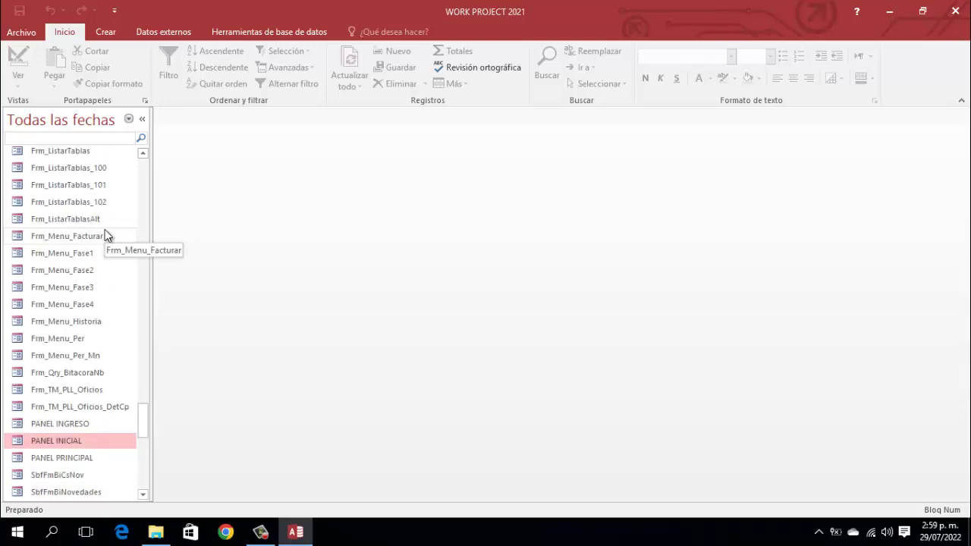
pyautogui.scroll(-7, 105, 235)
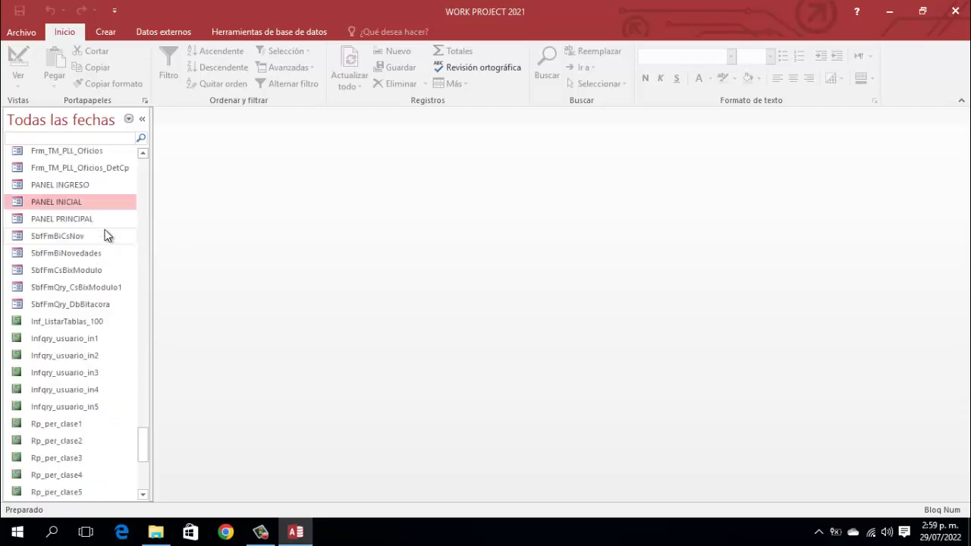
pyautogui.scroll(-3, 105, 235)
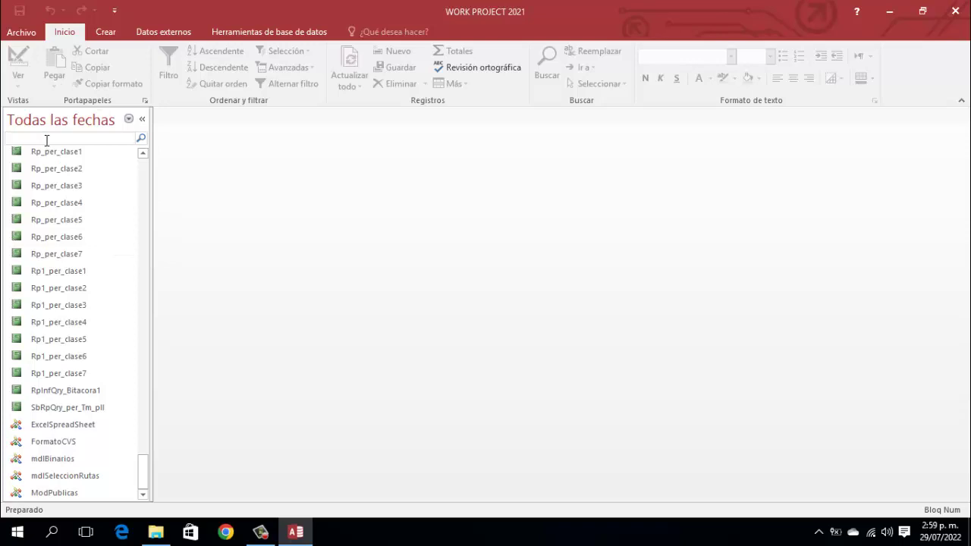
# Step: Search the database objects for fase1 to locate the Phase 1 menu form, and clear the search
pyautogui.write('fse')
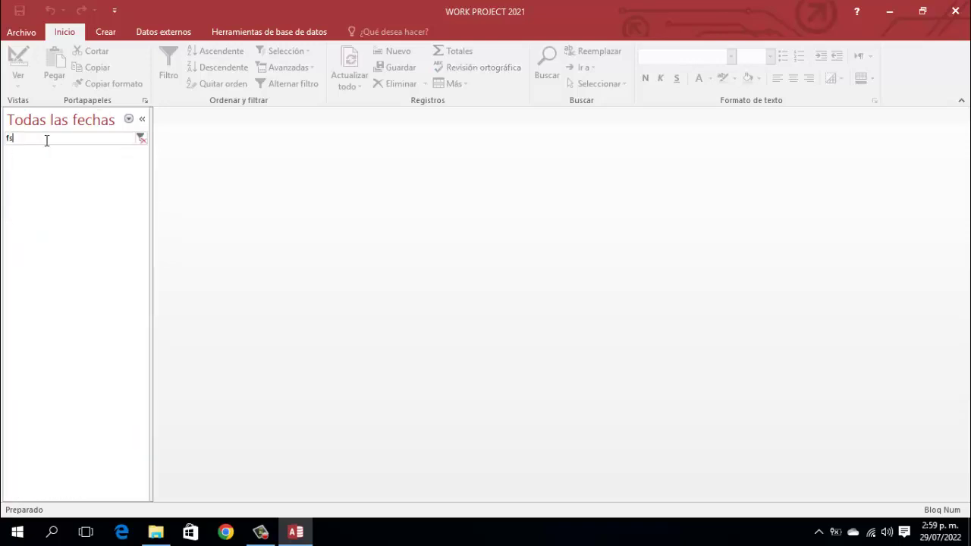
pyautogui.press('BackSpace')
pyautogui.press('BackSpace')
pyautogui.write('ase1')
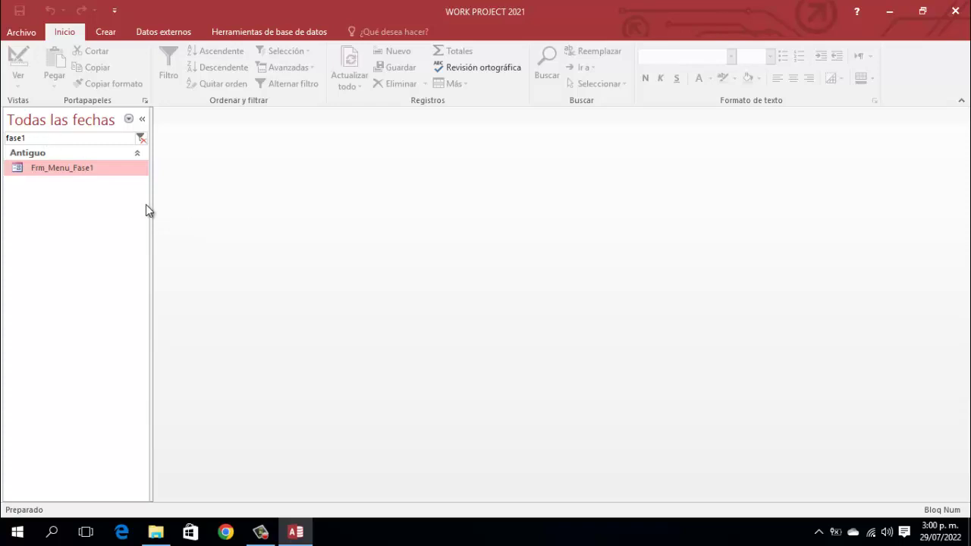
pyautogui.click(140, 138)
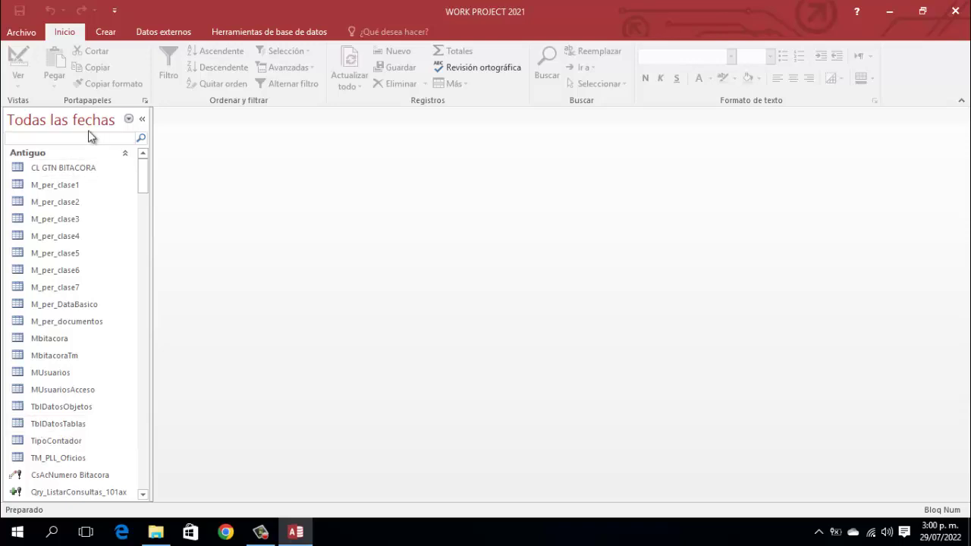
# Step: Group the database objects by object type and return to the start of the Tablas group
pyautogui.click(129, 120)
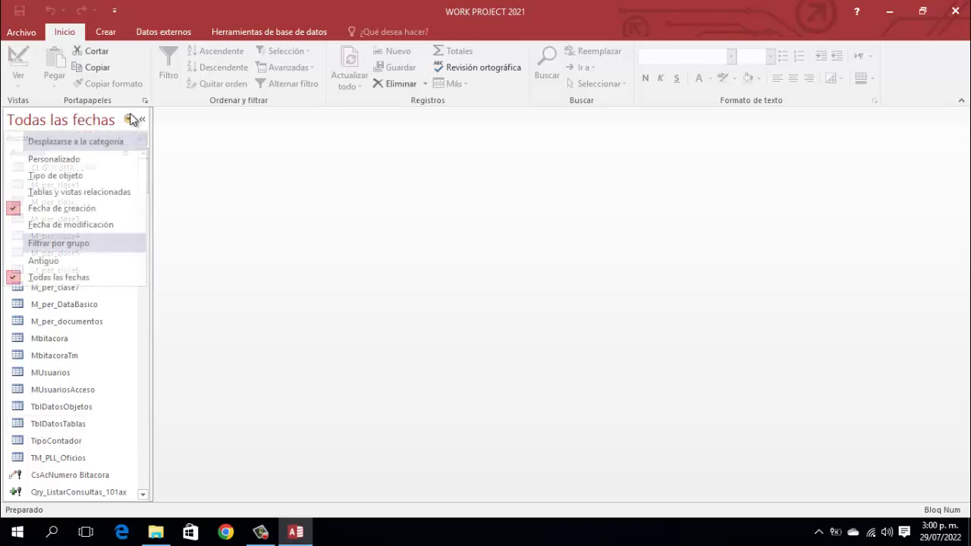
pyautogui.click(57, 175)
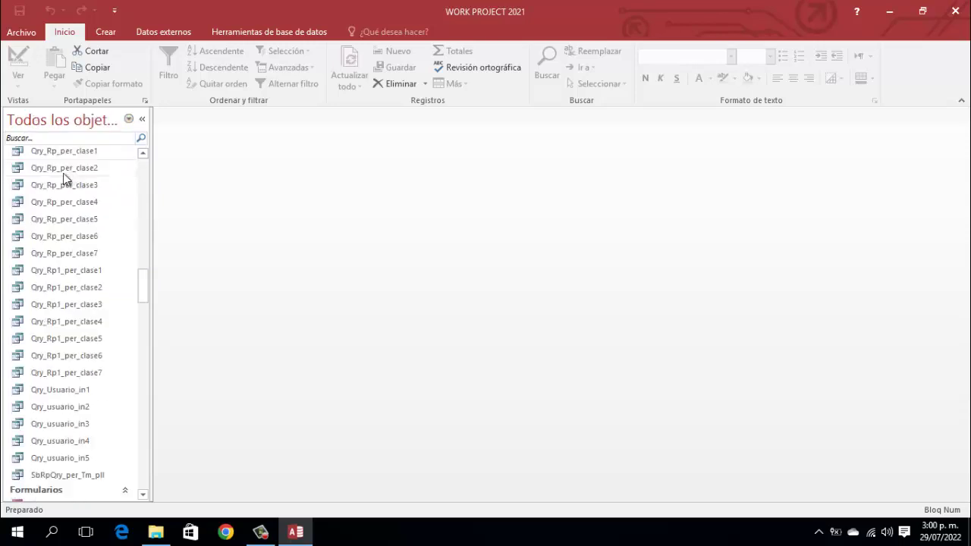
pyautogui.moveTo(144, 290); pyautogui.dragTo(150, 158)
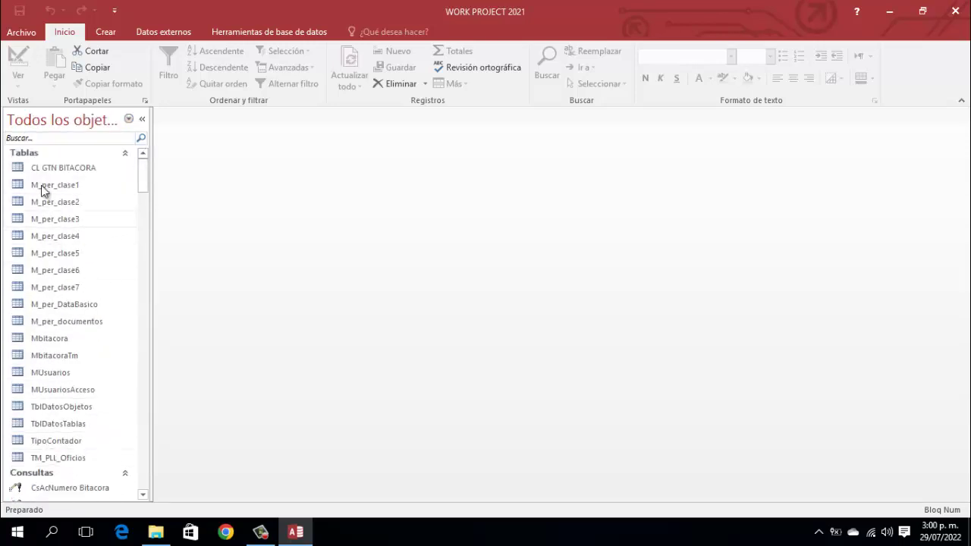
# Step: Collapse the Consultas, Formularios and Informes groups, keeping the list of tables in view
pyautogui.click(143, 495)
pyautogui.click(145, 493)
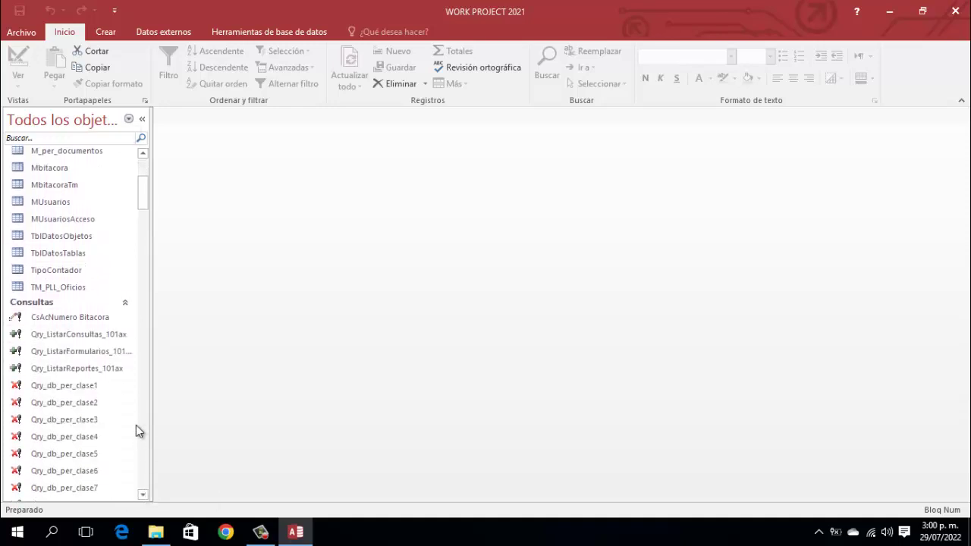
pyautogui.click(125, 303)
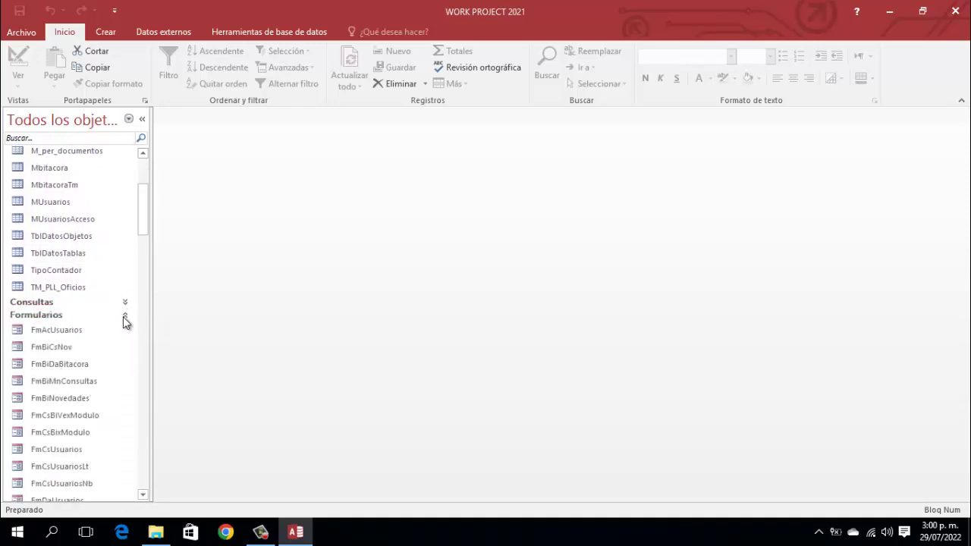
pyautogui.click(125, 314)
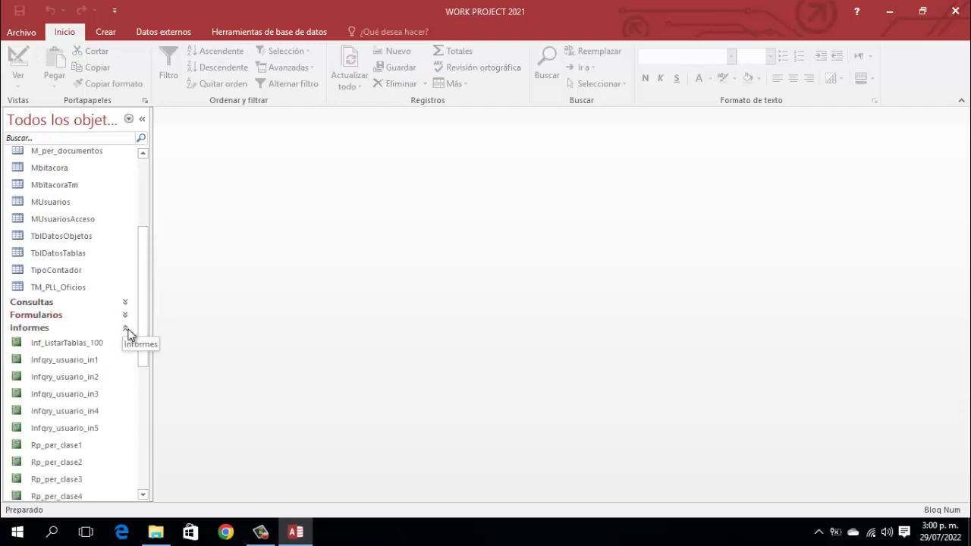
pyautogui.click(125, 328)
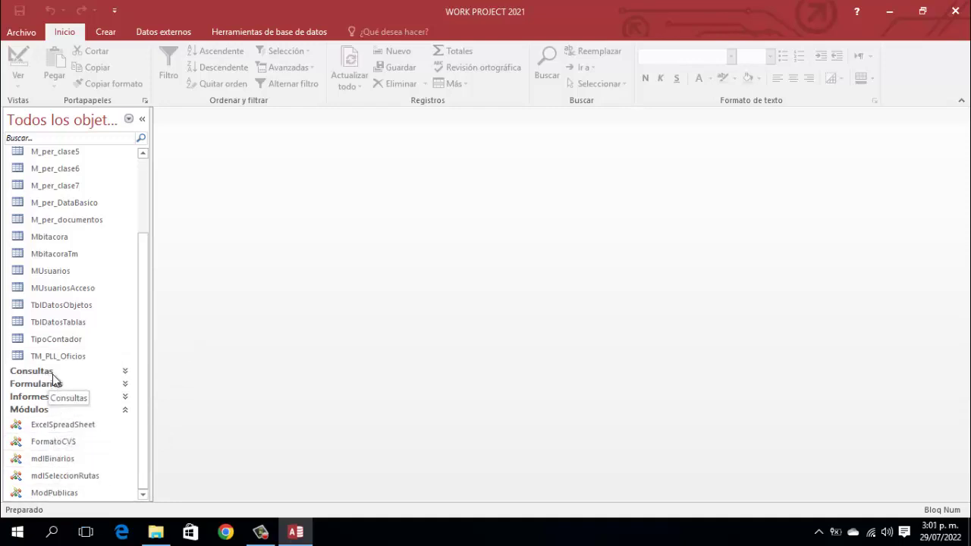
pyautogui.scroll(2, 54, 365)
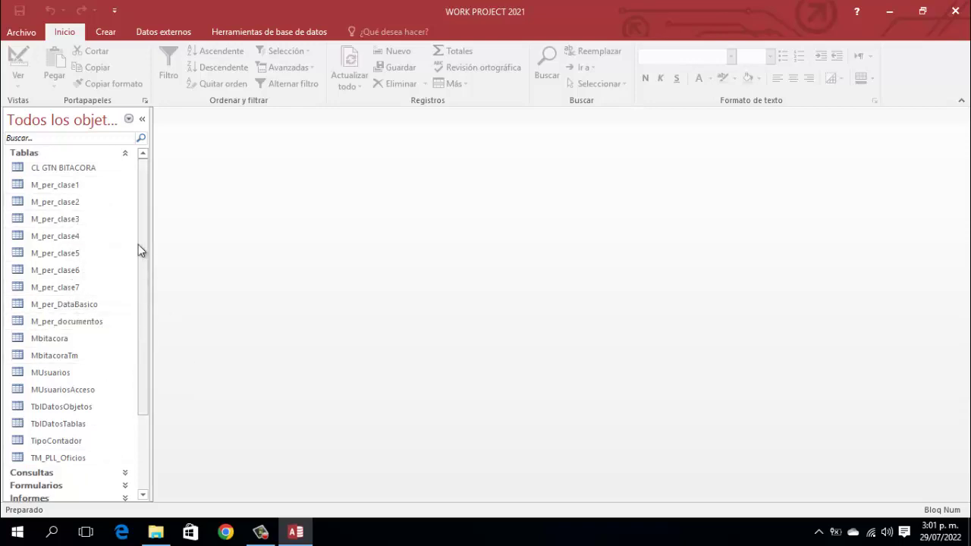
pyautogui.moveTo(142, 238); pyautogui.dragTo(157, 204)
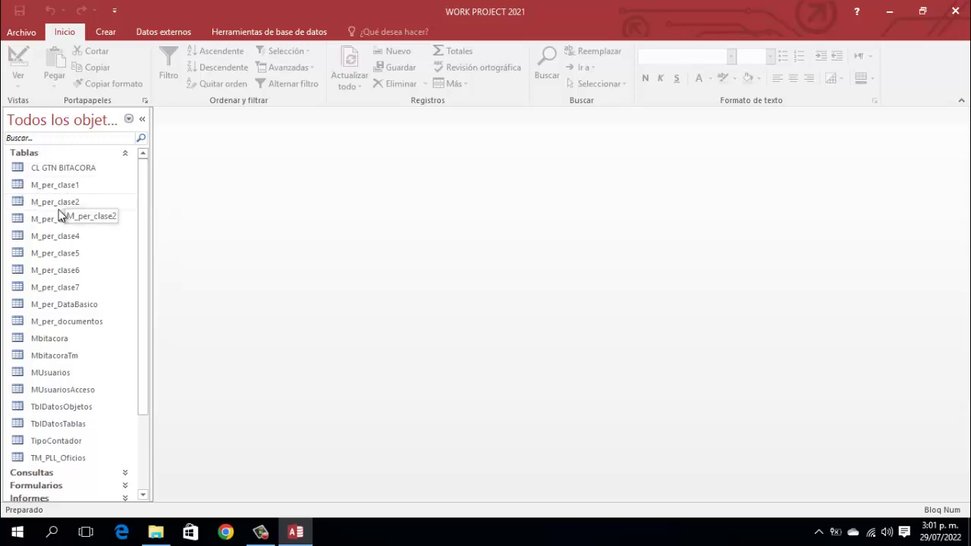
# Step: Create a new table and save it under the name M_Fase1_empresas
pyautogui.click(107, 34)
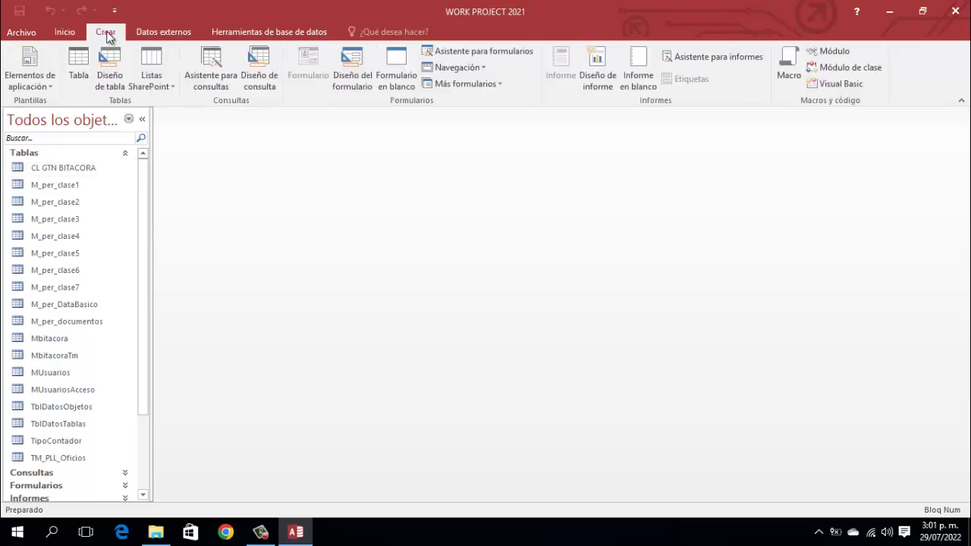
pyautogui.click(78, 67)
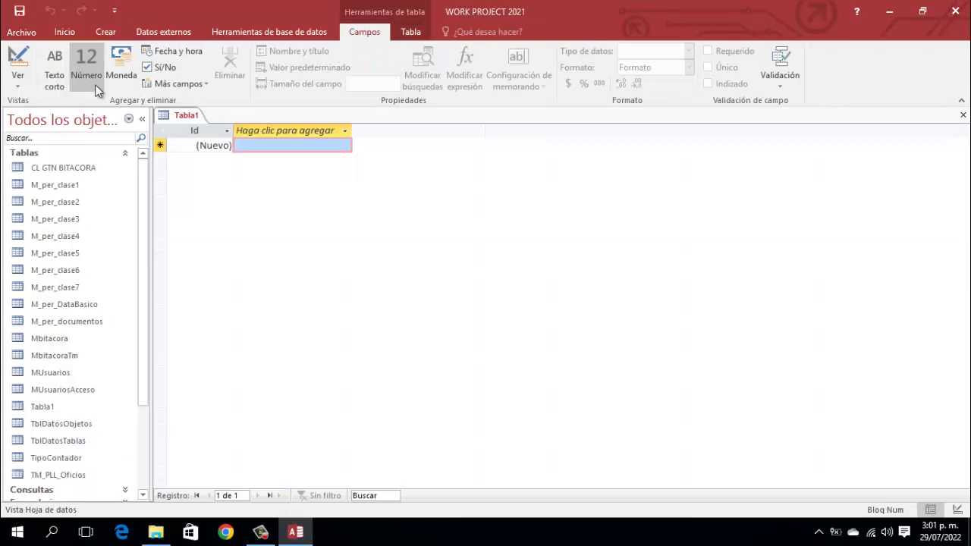
pyautogui.rightClick(197, 120)
pyautogui.click(233, 131)
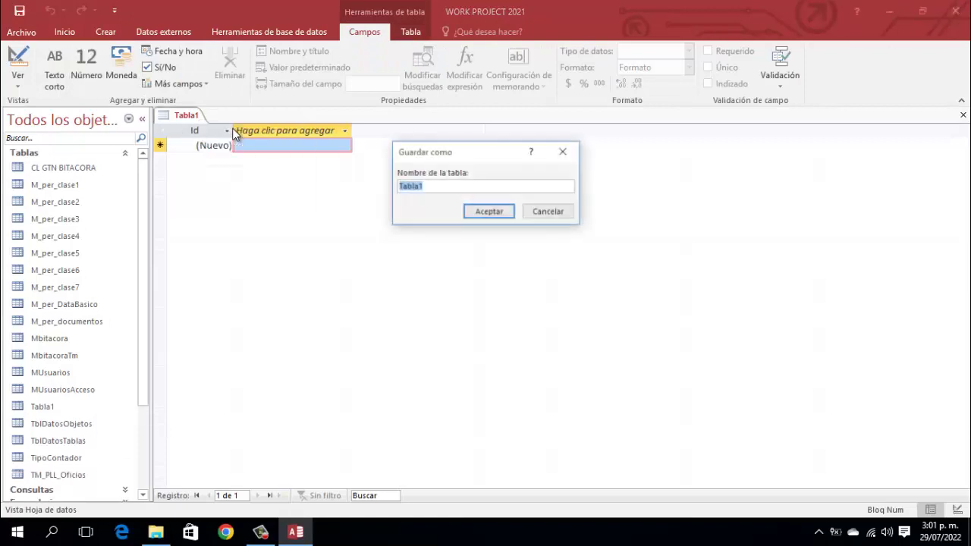
pyautogui.write('M')
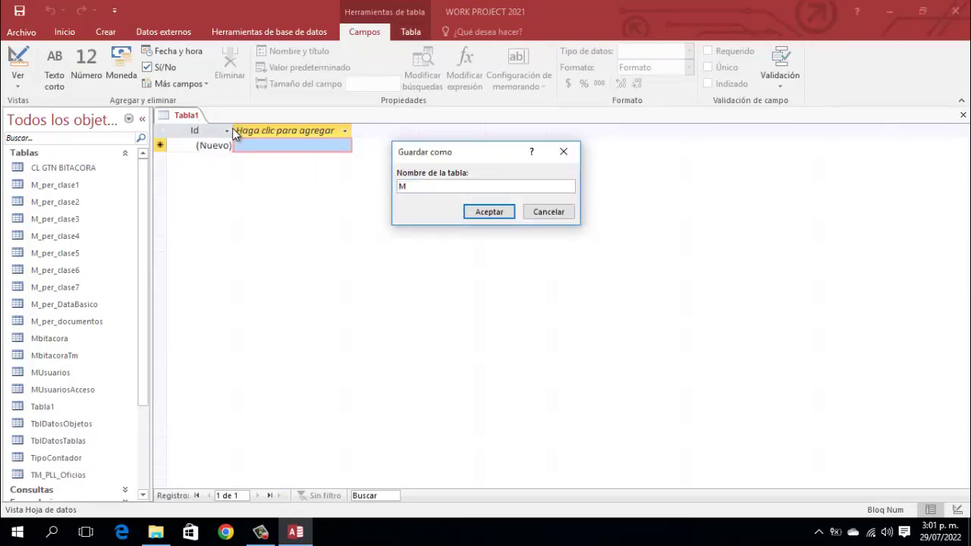
pyautogui.write('_Fase1')
pyautogui.write('_empresas')
pyautogui.click(479, 212)
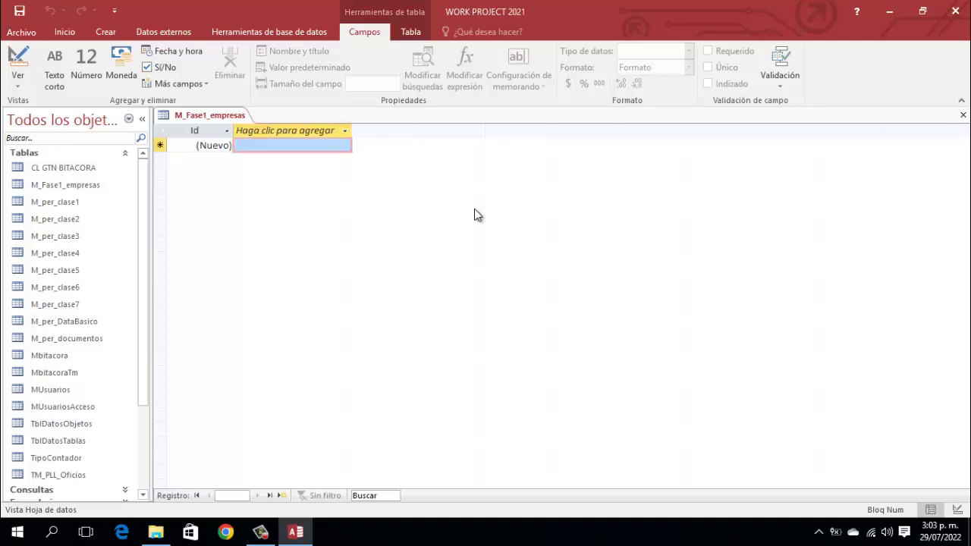
# Step: Switch M_Fase1_empresas to Design view, rename its key field as IdEmp and set its data type to Texto corto
pyautogui.rightClick(474, 210)
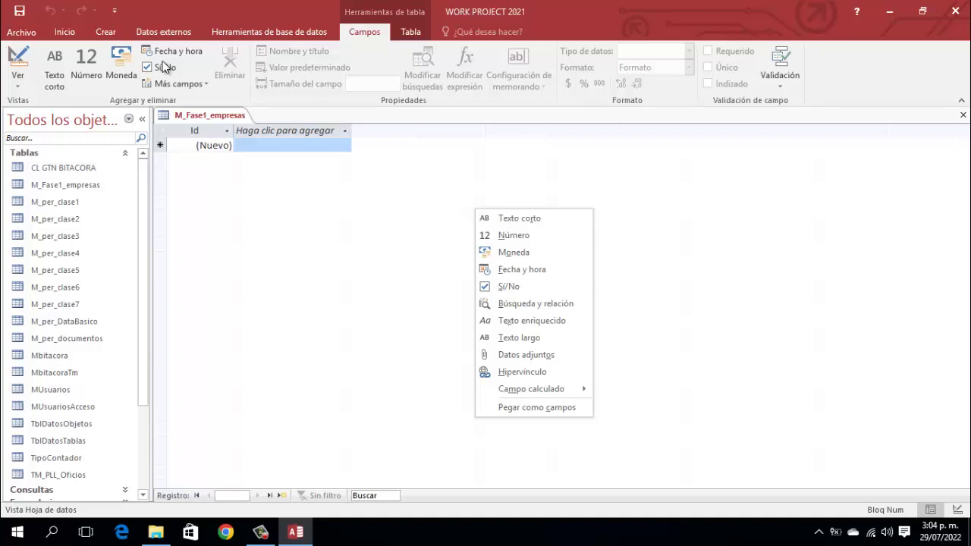
pyautogui.rightClick(230, 120)
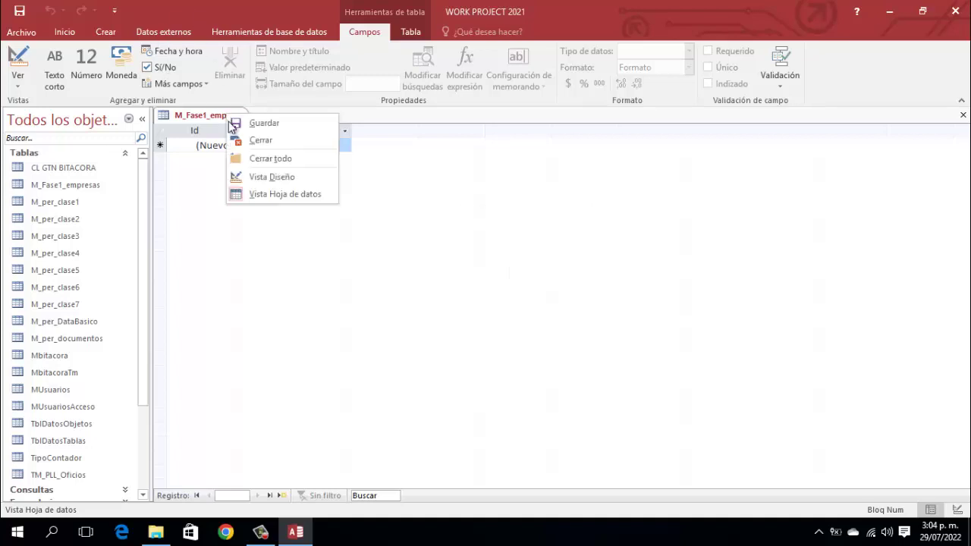
pyautogui.click(272, 176)
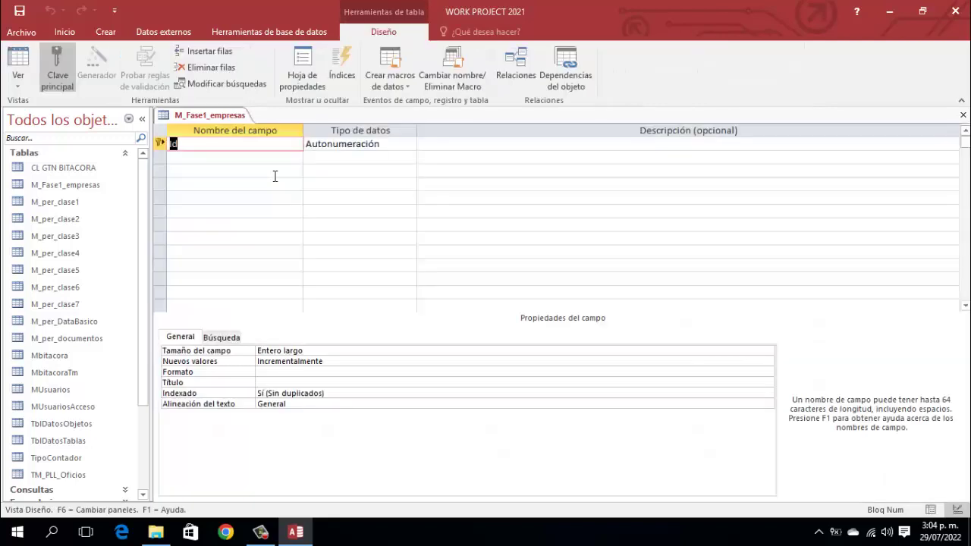
pyautogui.click(213, 143)
pyautogui.write('Emp')
pyautogui.press('Tab')
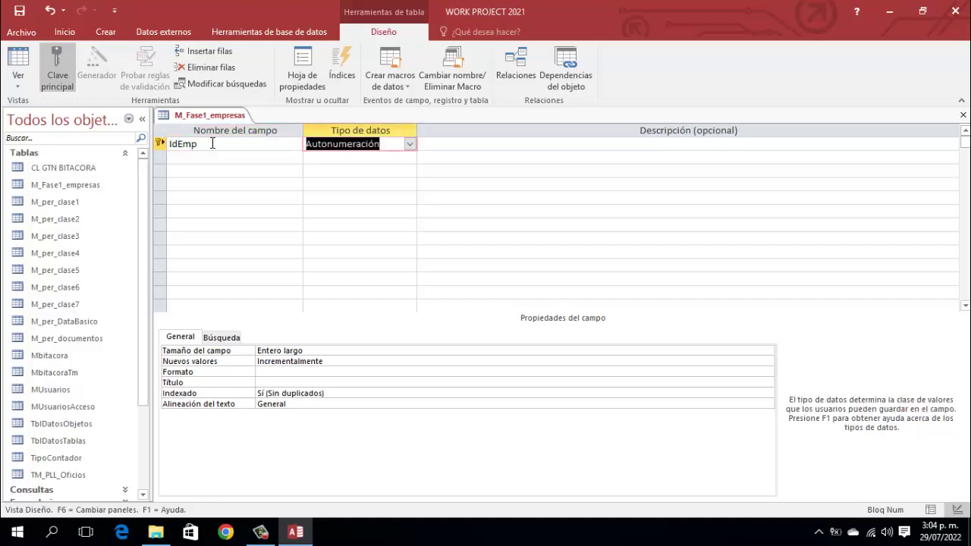
pyautogui.write('texto corto')
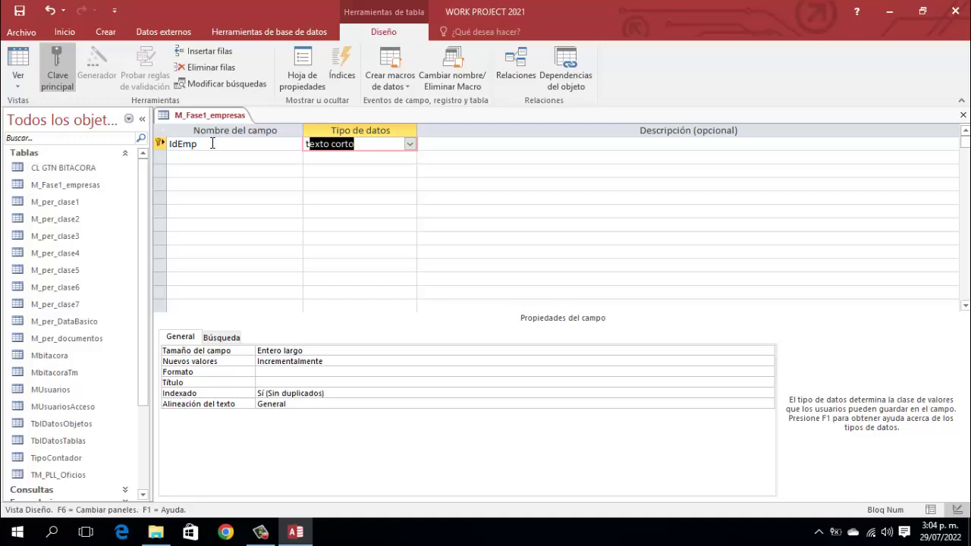
pyautogui.press('Tab')
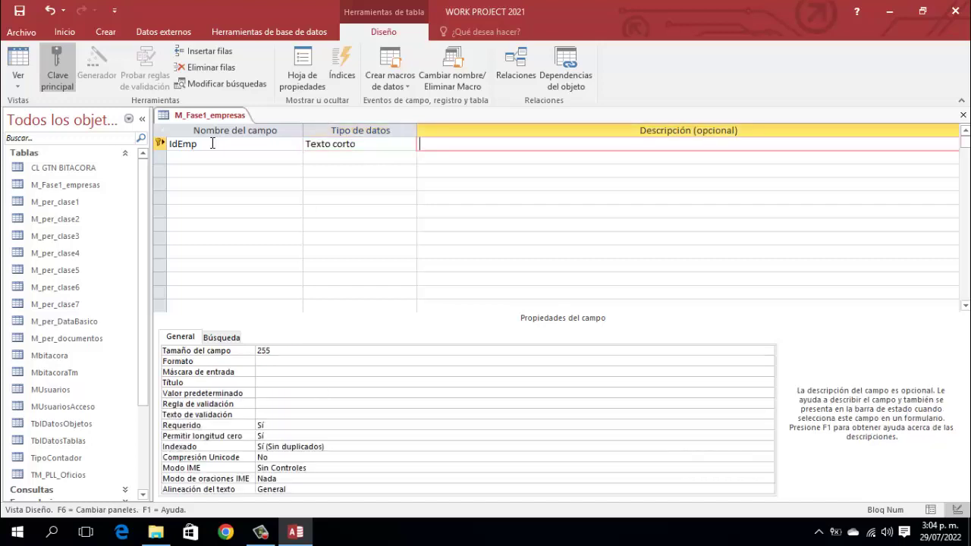
pyautogui.press('Tab')
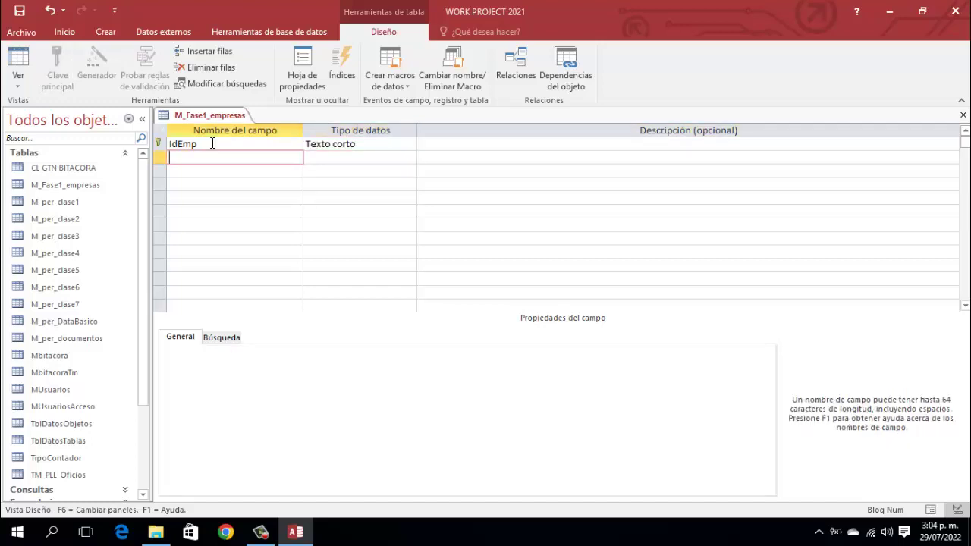
# Step: Add a field named Nit_Emp with the Texto corto data type below IdEmp
pyautogui.write('Nit_Emp')
pyautogui.doubleClick(213, 143)
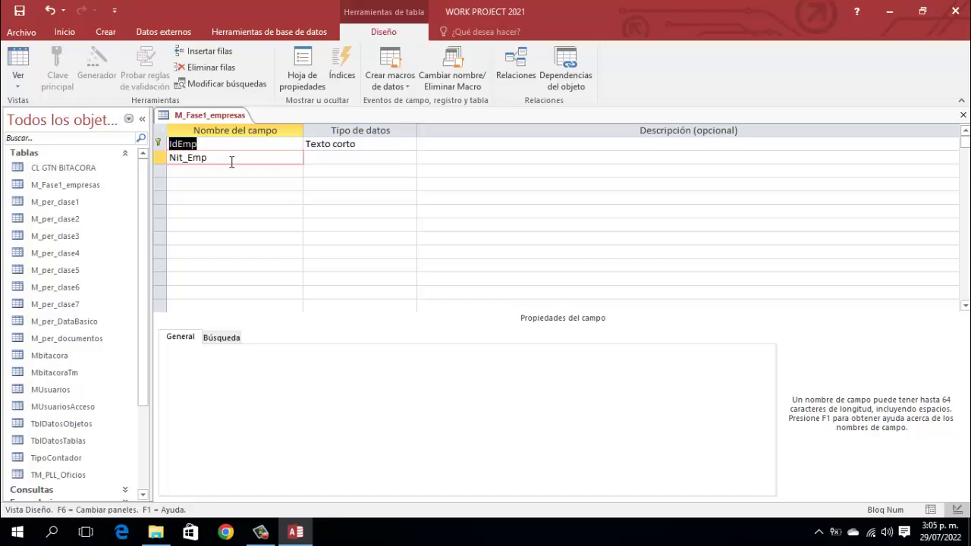
pyautogui.click(233, 156)
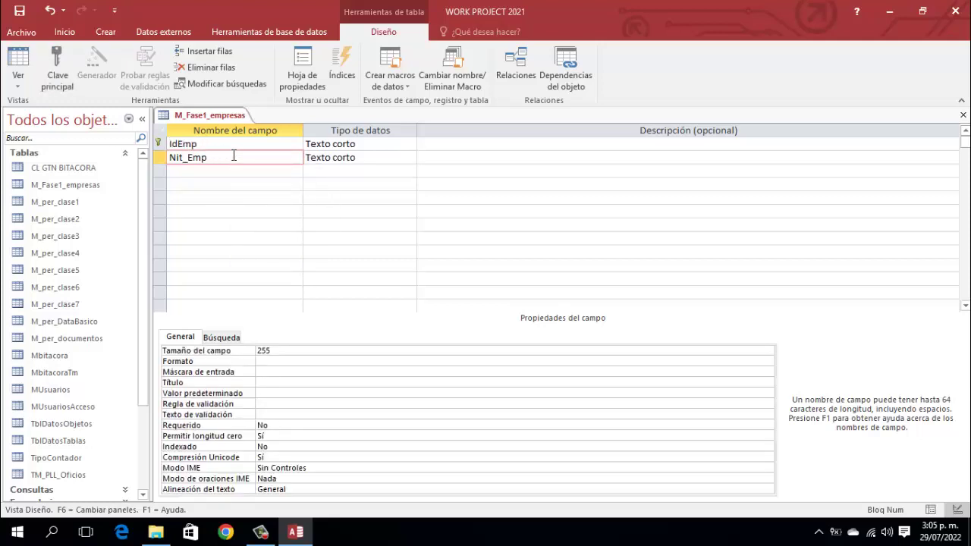
pyautogui.press('Tab')
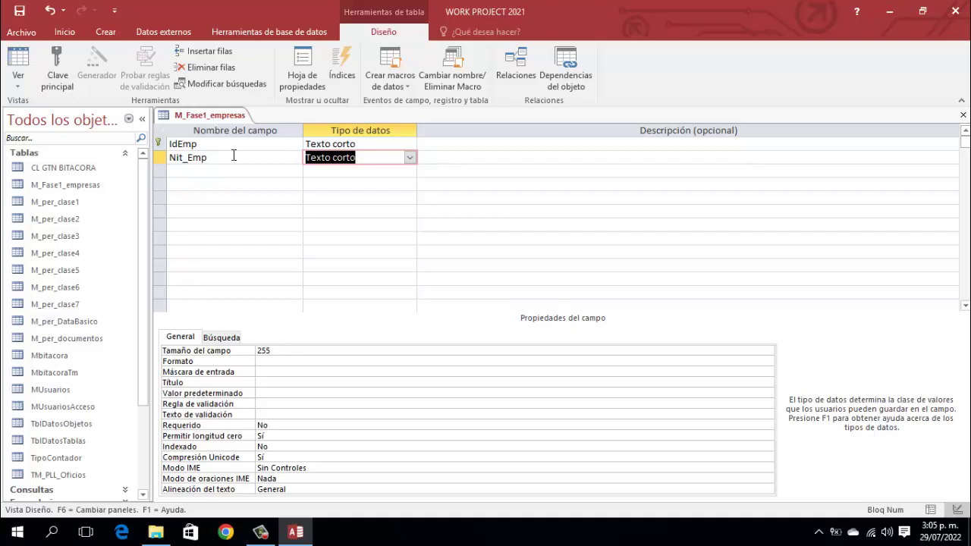
pyautogui.press('Tab')
pyautogui.press('Tab')
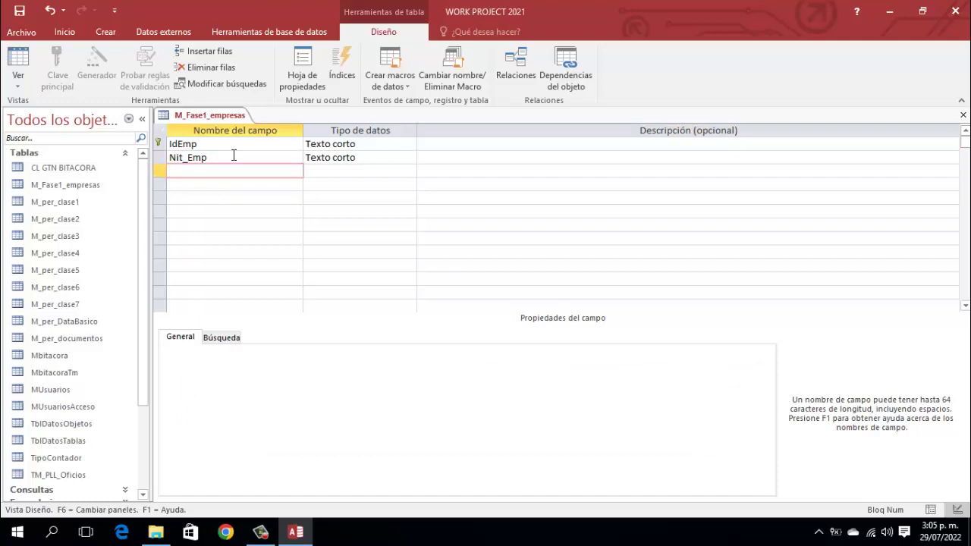
# Step: Add a field named Regimen with the Texto corto data type below Nit_Emp
pyautogui.write('Regimen')
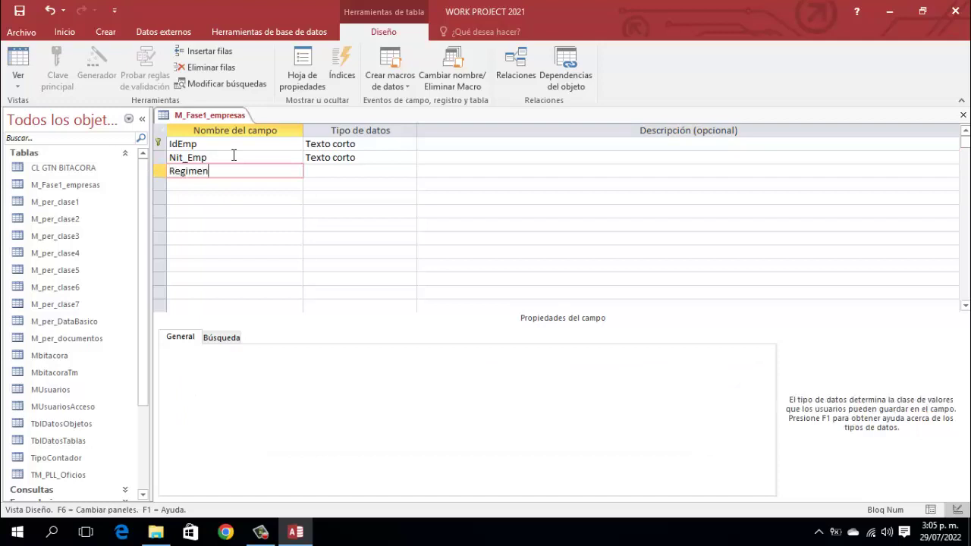
pyautogui.press('Tab')
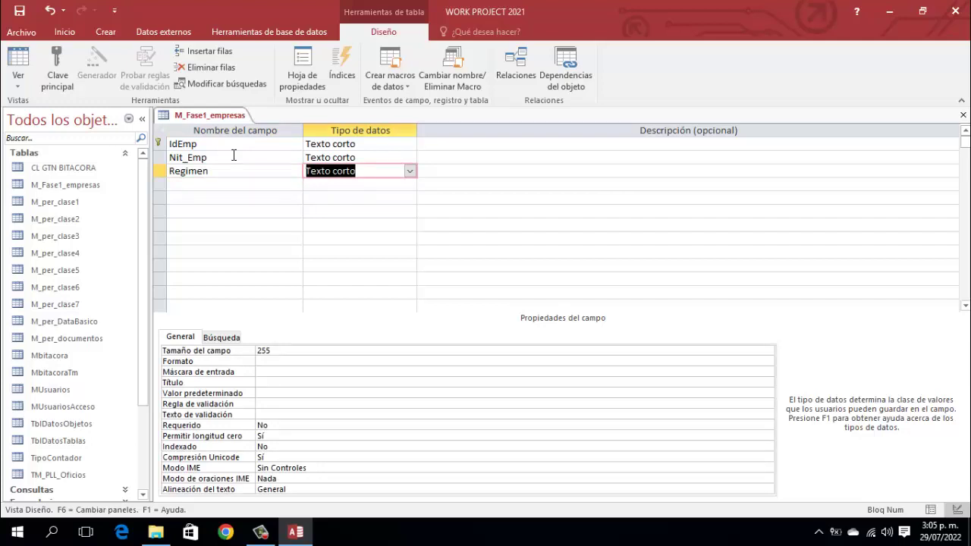
pyautogui.press('Tab')
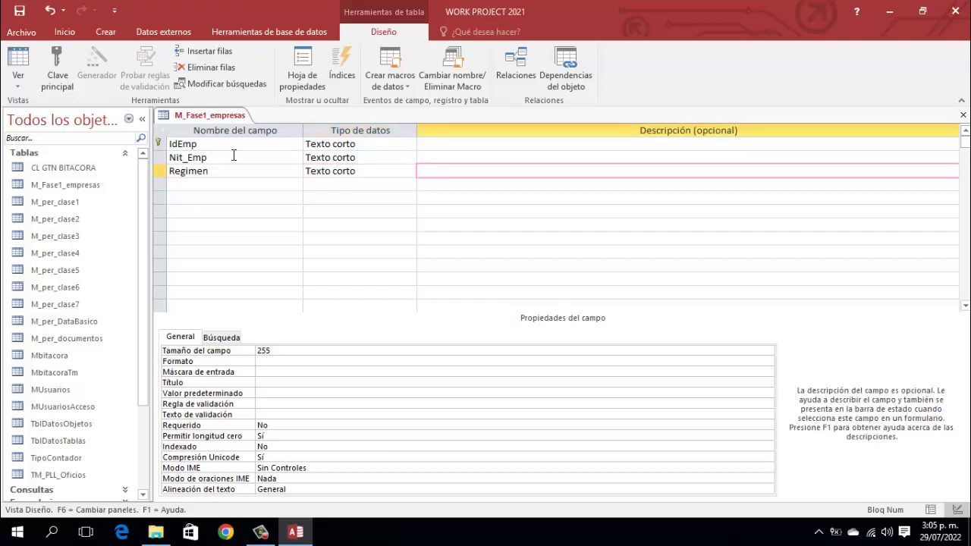
pyautogui.press('Tab')
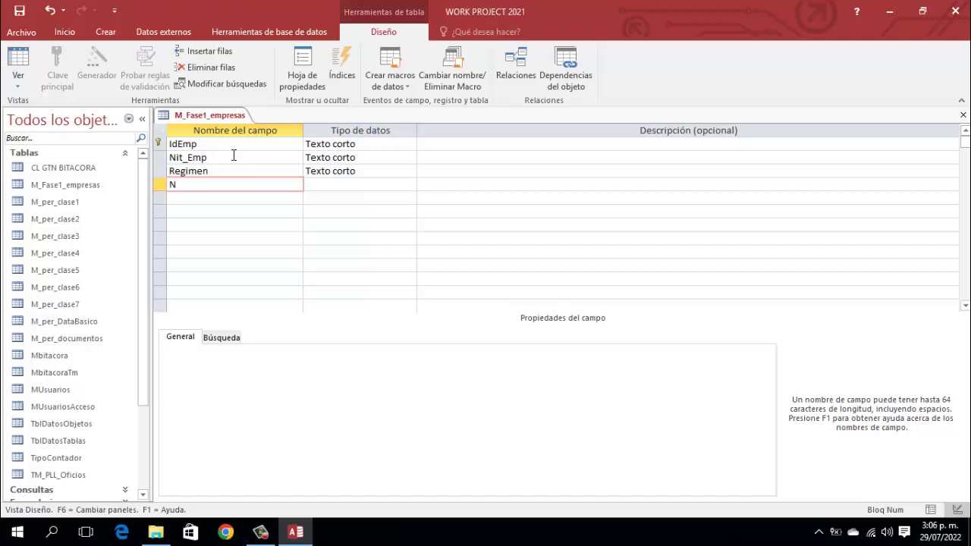
# Step: Add the fields Nb_Emp and Rep_Emp below Regimen, both with the Texto corto data type
pyautogui.write('b_Emp')
pyautogui.press('Tab')
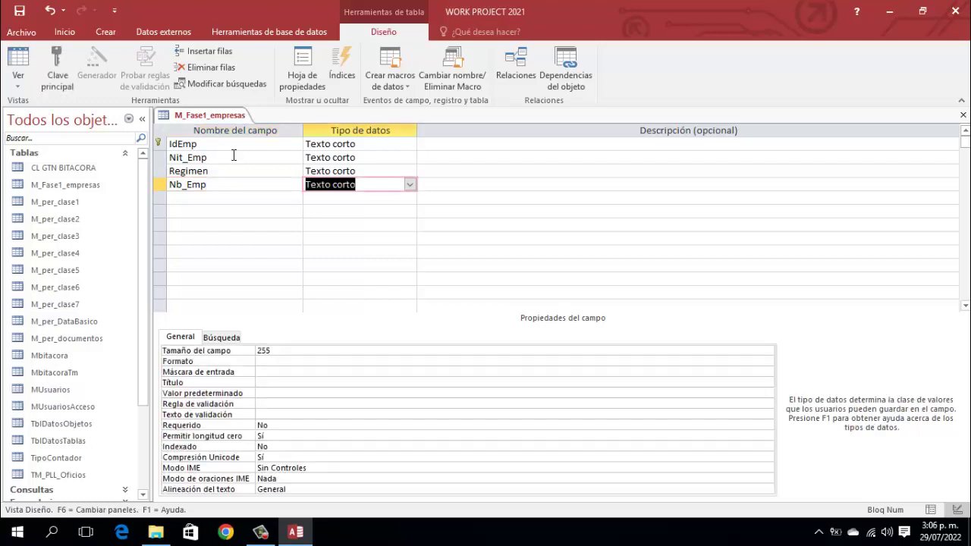
pyautogui.press('Tab')
pyautogui.press('Tab')
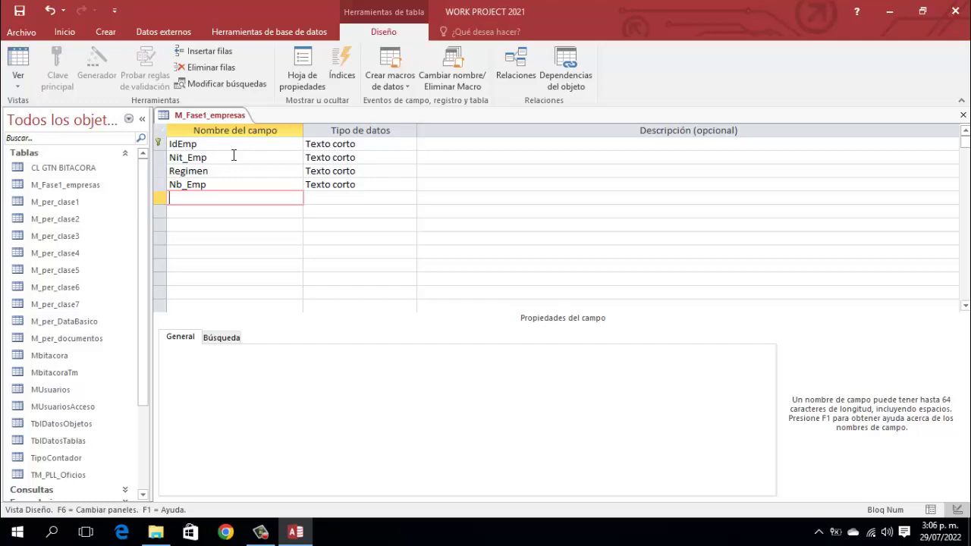
pyautogui.write('Rep_Emp')
pyautogui.press('Tab')
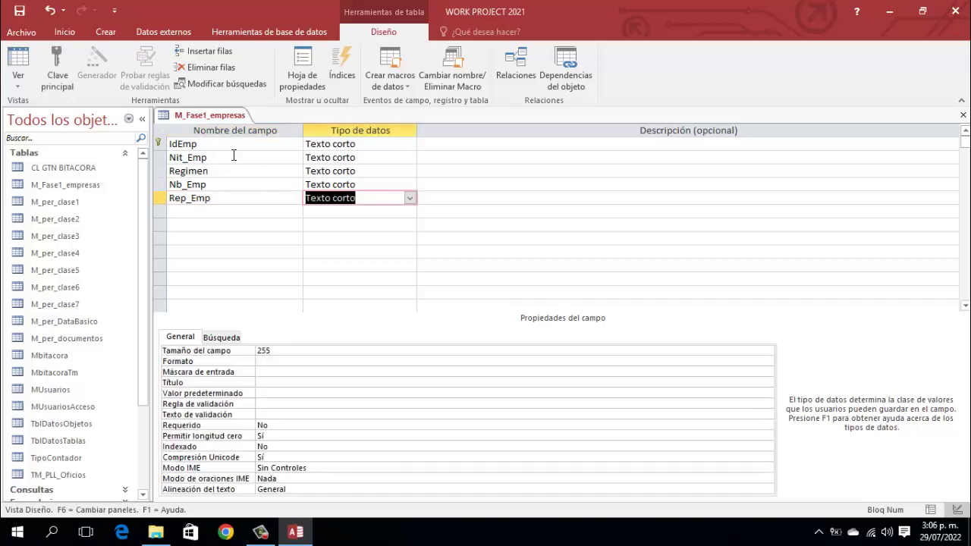
pyautogui.press('Tab')
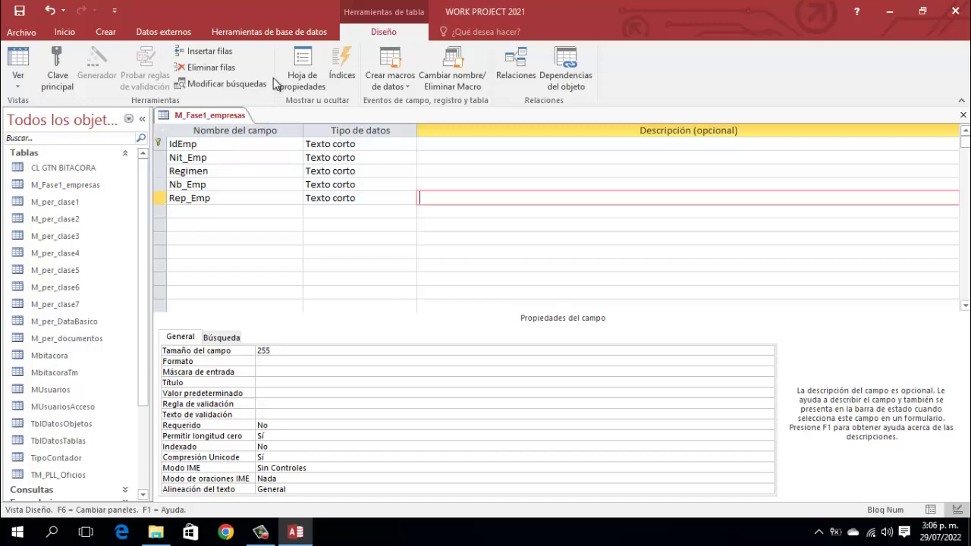
# Step: Set the IdEmp field's description to "Id que construye el sistema para asignarlo al registro"
pyautogui.click(440, 147)
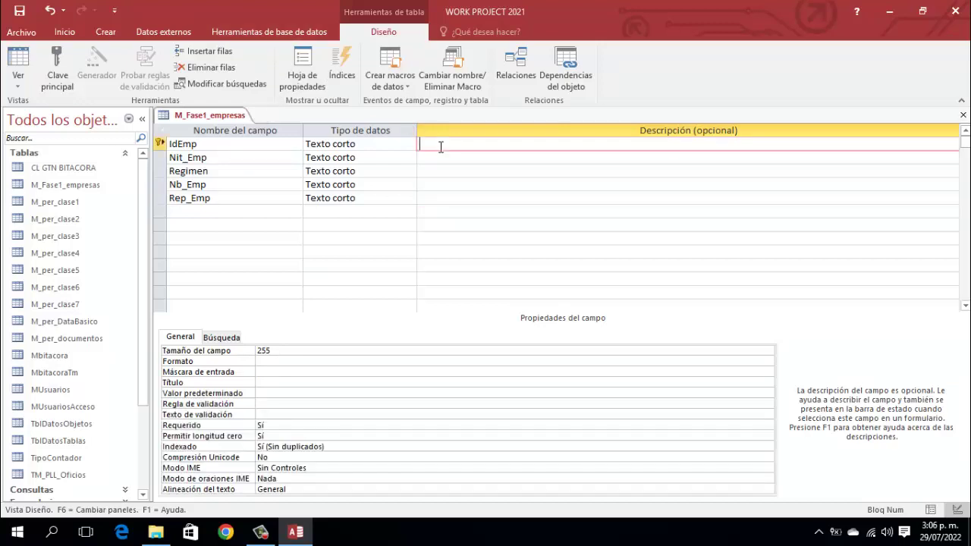
pyautogui.write('Id que ')
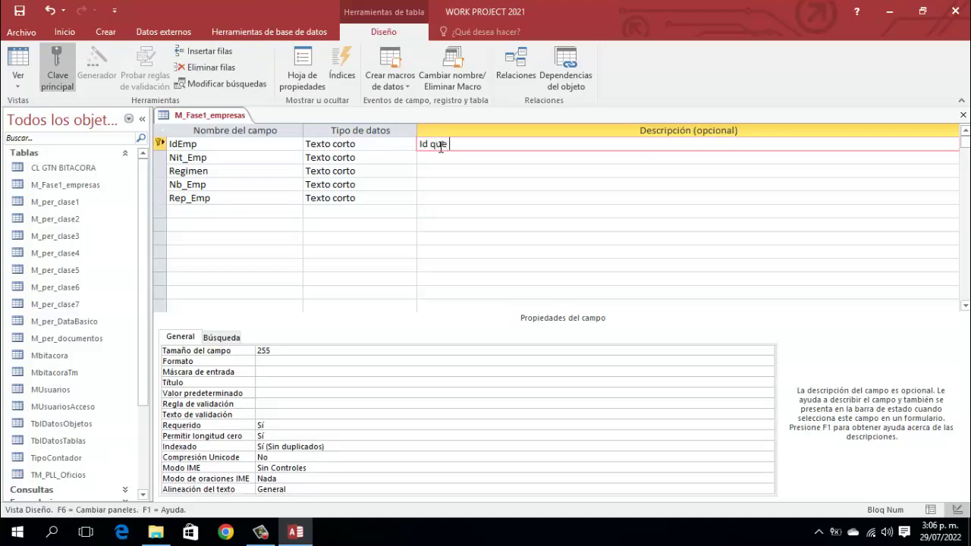
pyautogui.write('construye el sistema para ')
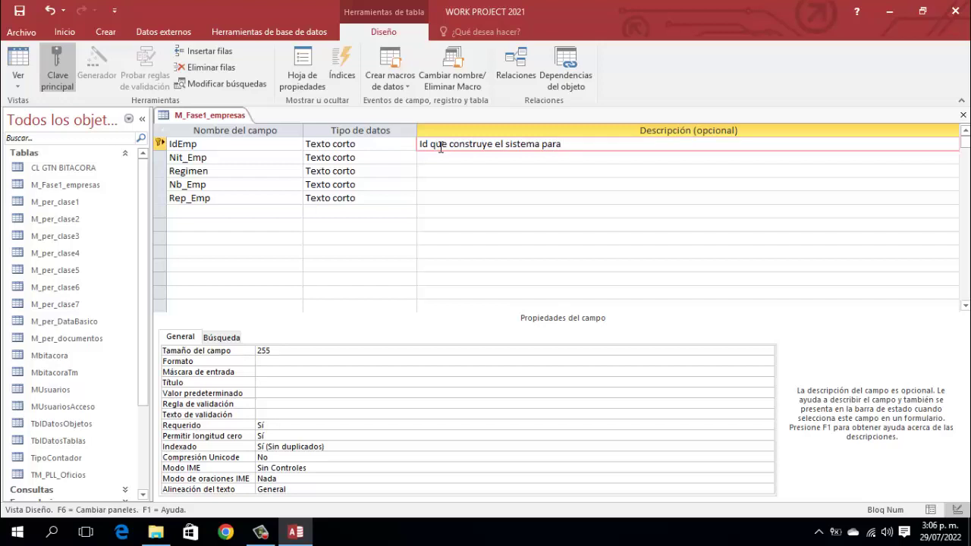
pyautogui.write('asignarlo al registro')
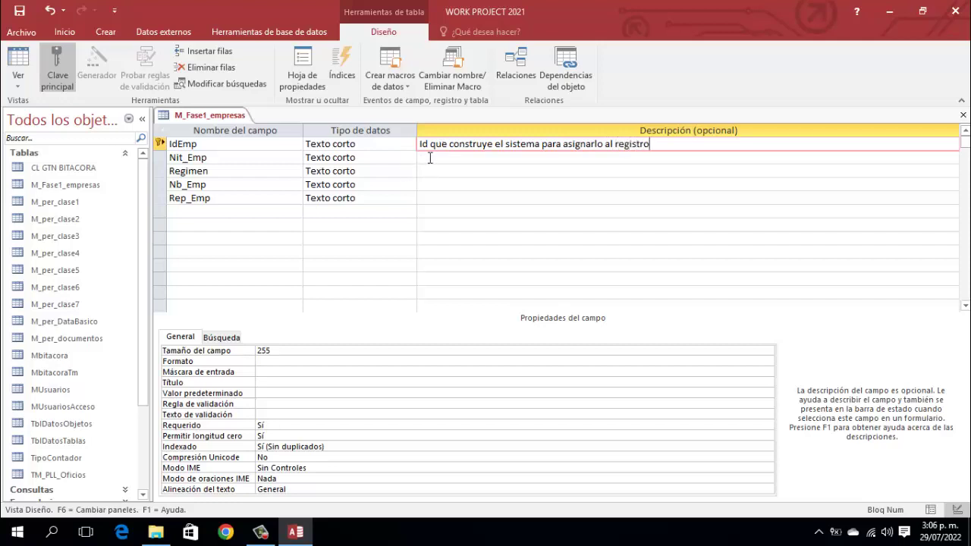
# Step: Set the Nit_Emp field's description to "Id que tiene cada empresa o persona para identificarse en el comercio"
pyautogui.click(428, 160)
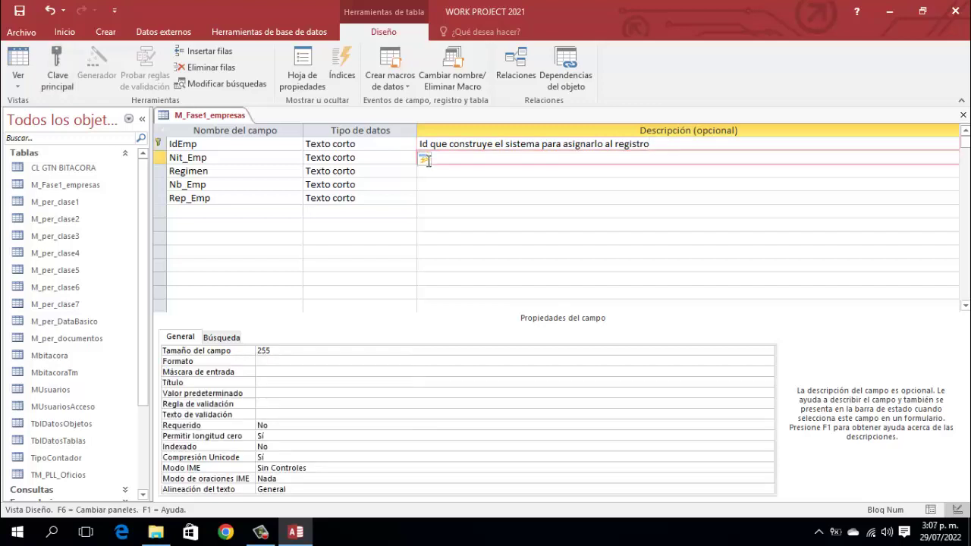
pyautogui.write('Id que tien')
pyautogui.press('BackSpace')
pyautogui.write('e caa')
pyautogui.press('BackSpace')
pyautogui.write('da empresa o persona para id')
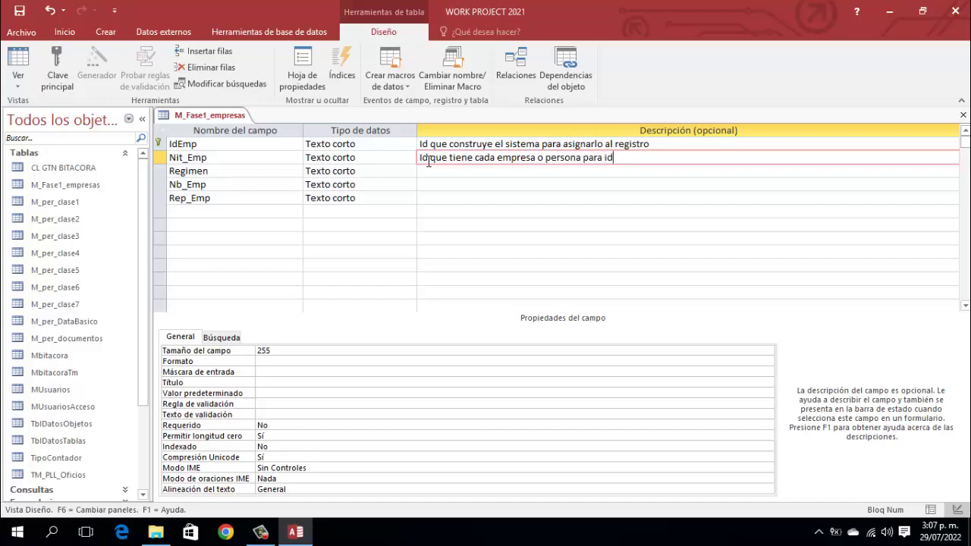
pyautogui.write('entificarse en el comercio')
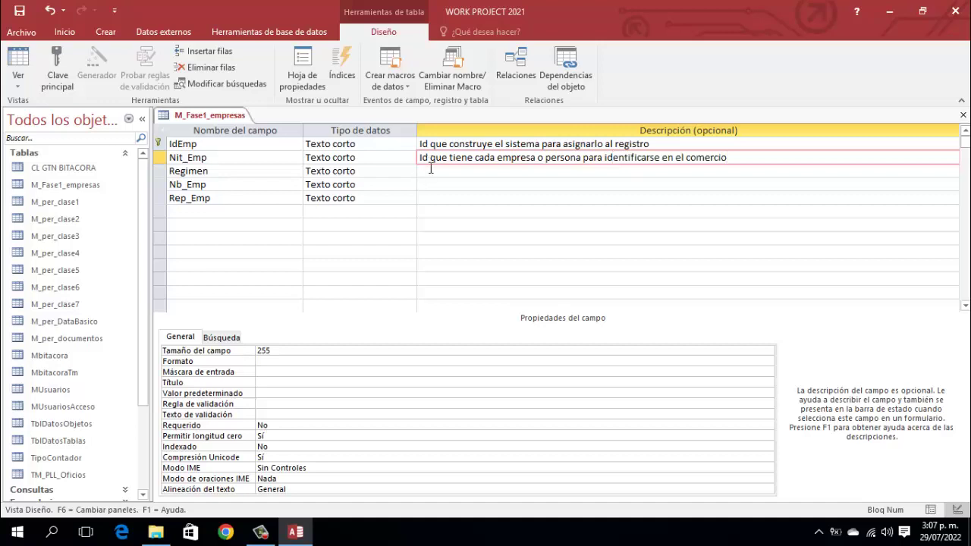
# Step: Set the Regimen field's description to "Existen dos Comun y el Simplificado Comun es Fabrica Simplificado es una Persona"
pyautogui.click(432, 172)
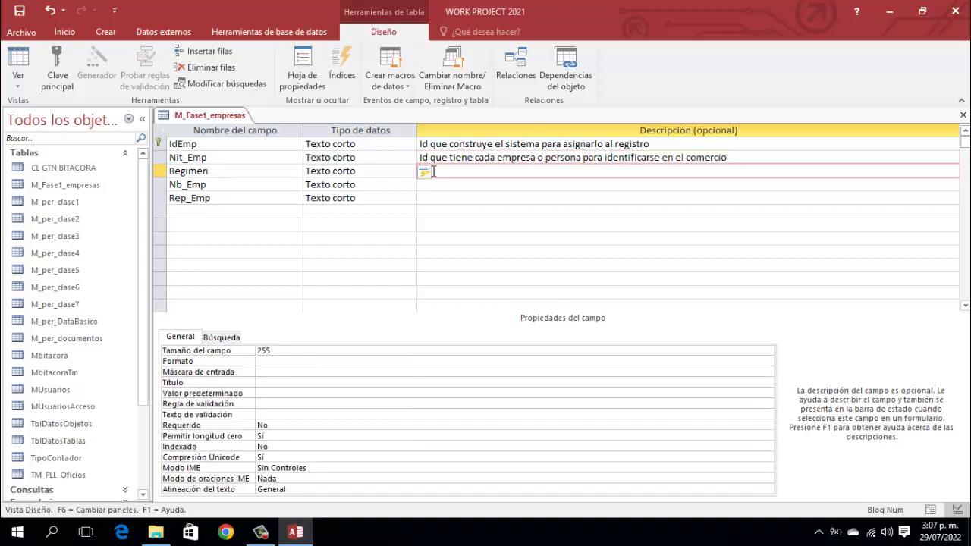
pyautogui.write('Existen dos Comu')
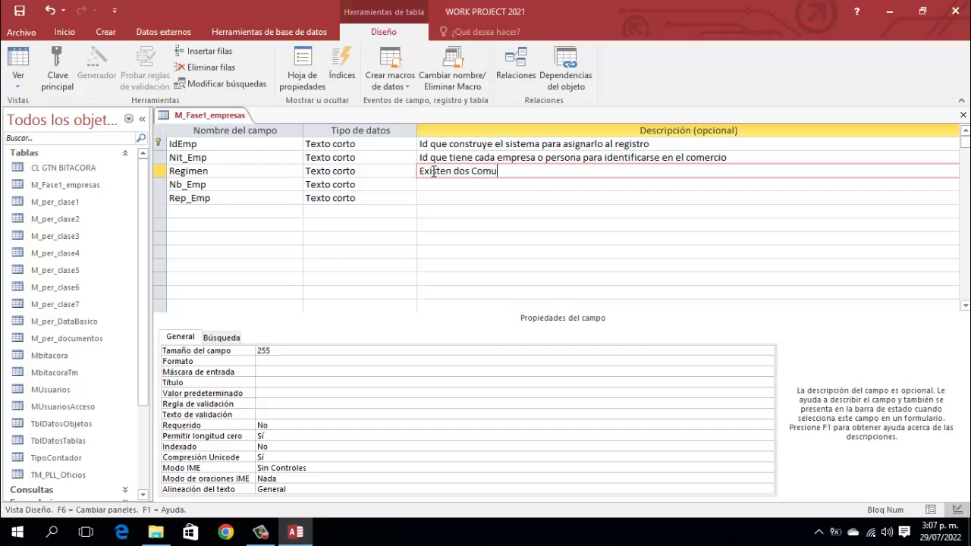
pyautogui.write('n y el Simplifi')
pyautogui.write('cado')
pyautogui.write(' Comu')
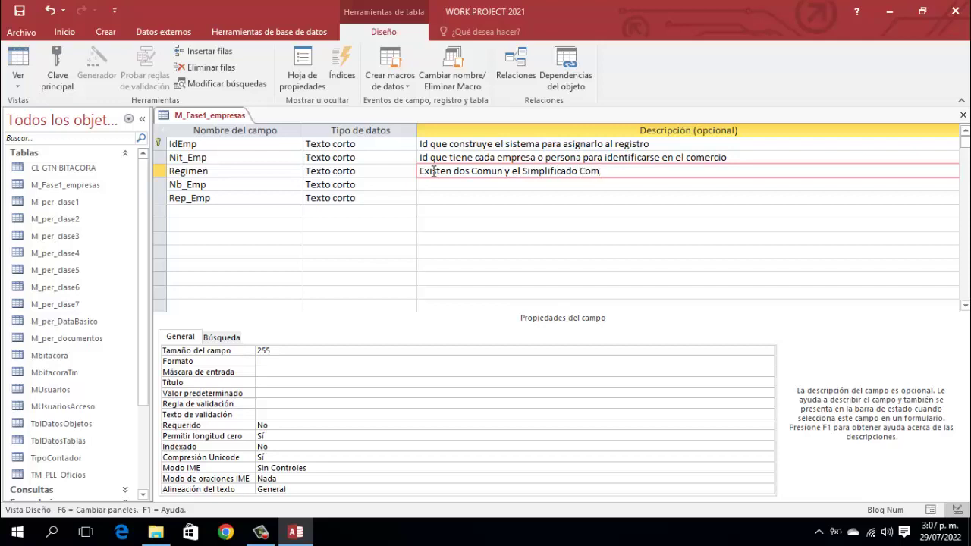
pyautogui.write('nes')
pyautogui.press('BackSpace')
pyautogui.press('BackSpace')
pyautogui.write('es Fabrica Simplificad')
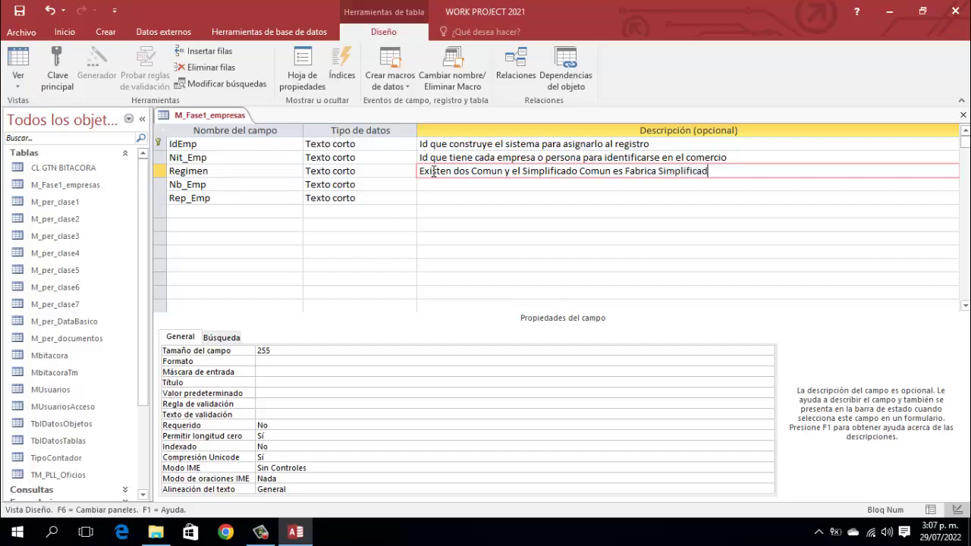
pyautogui.write('o es una Persona')
# Step: Describe the Nb_Emp field as "Nombre de la empresa" and the Rep_Emp field as "Representante legal de la empresa"
pyautogui.click(434, 186)
pyautogui.write('Nom')
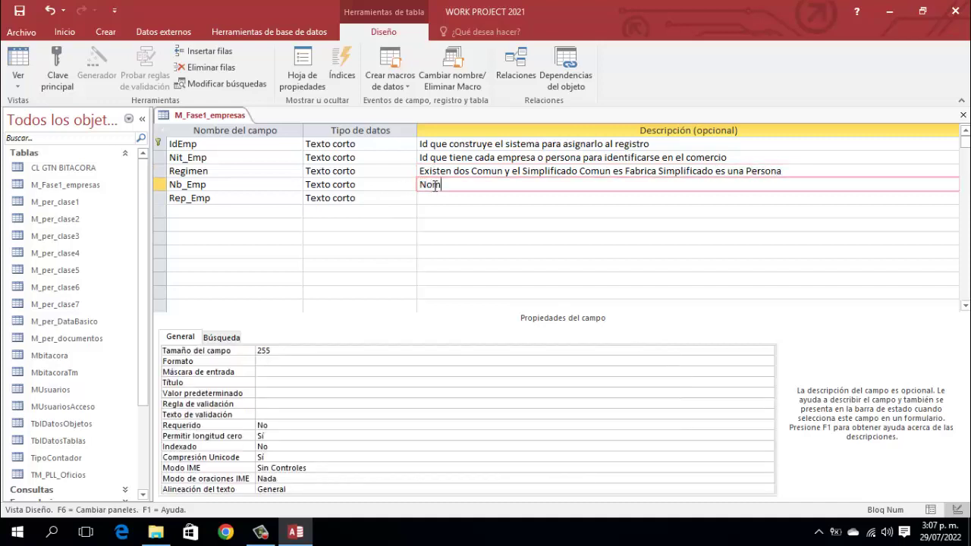
pyautogui.write('bre de la empresa')
pyautogui.click(436, 198)
pyautogui.write('Representante legal de')
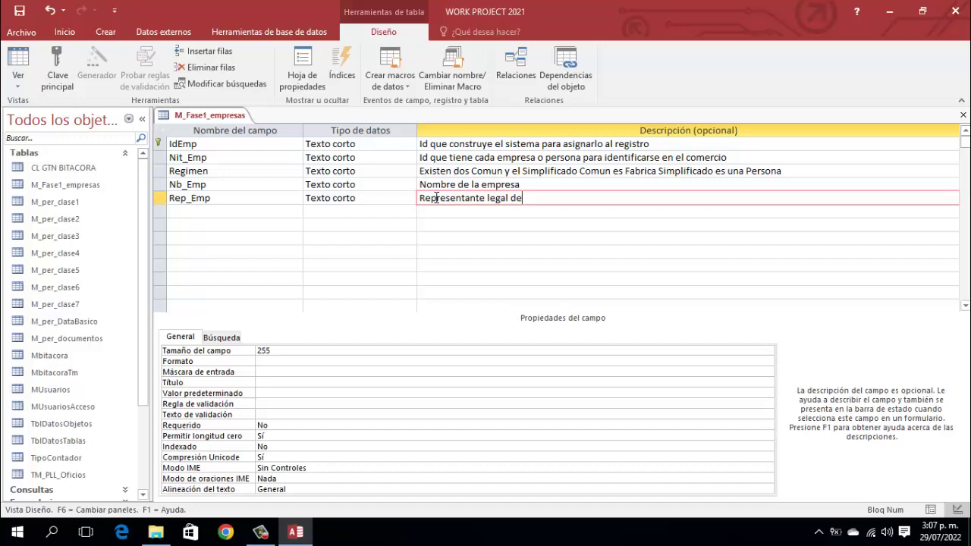
pyautogui.write(' la empresa')
# Step: Add a Texto corto field named Direccion_Emp below Rep_Emp with the description "Ubicacion de la empresa"
pyautogui.click(215, 211)
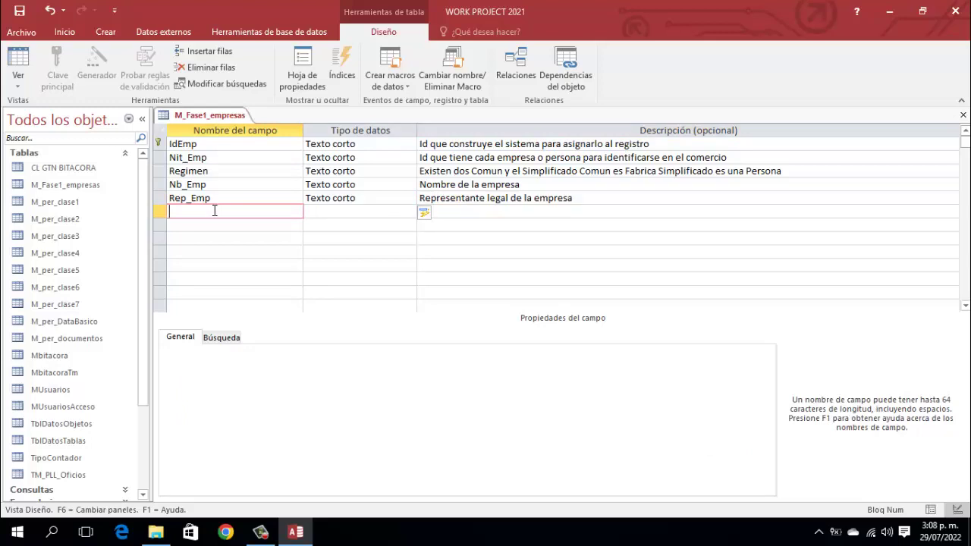
pyautogui.write('Direccion_Emp')
pyautogui.press('Tab')
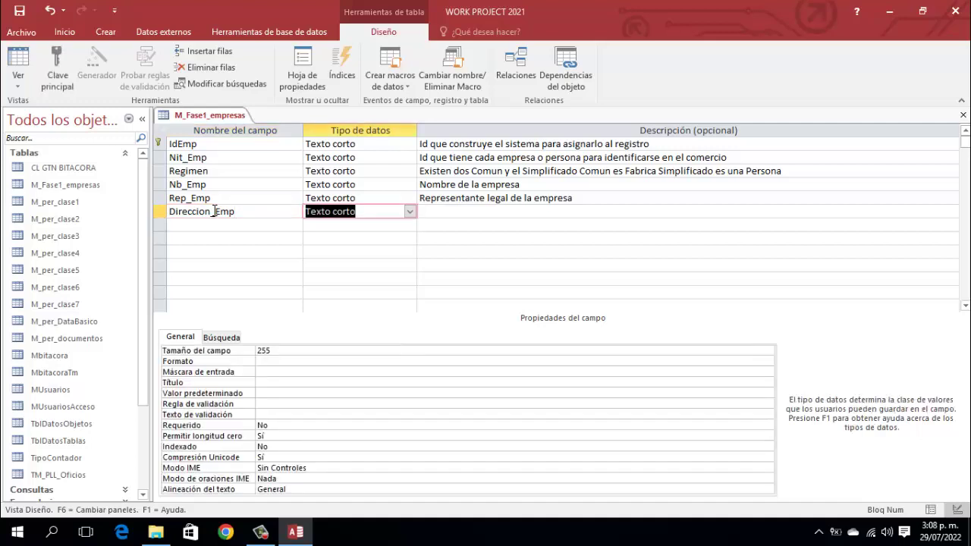
pyautogui.press('Tab')
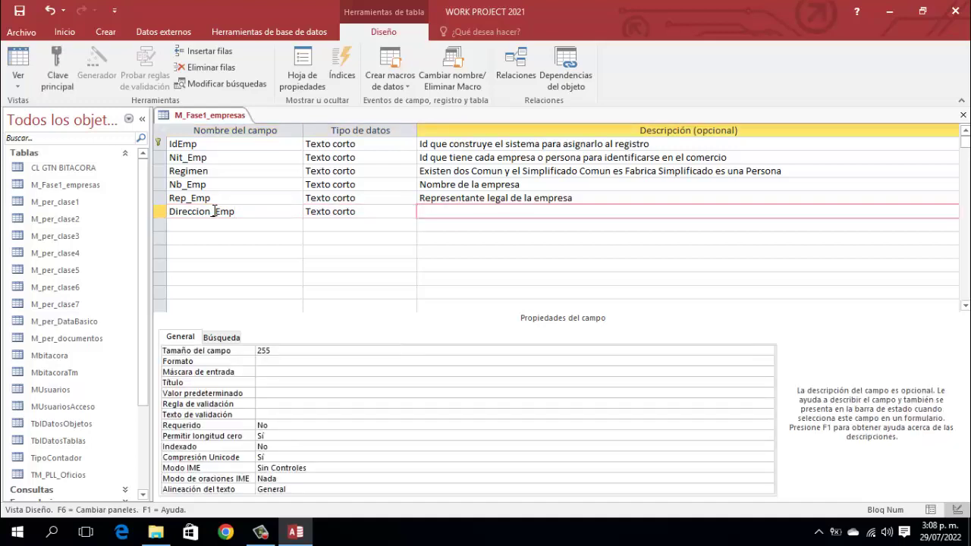
pyautogui.write('Ubicacion de la empresa')
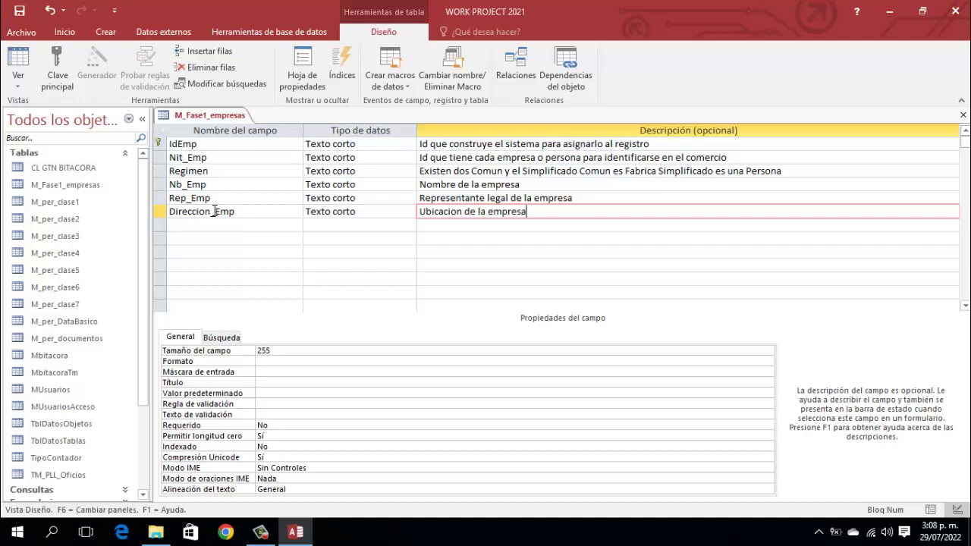
# Step: Add a Texto corto field named Movil_Emp below Direccion_Emp with the description "Celular de la empresa"
pyautogui.click(194, 223)
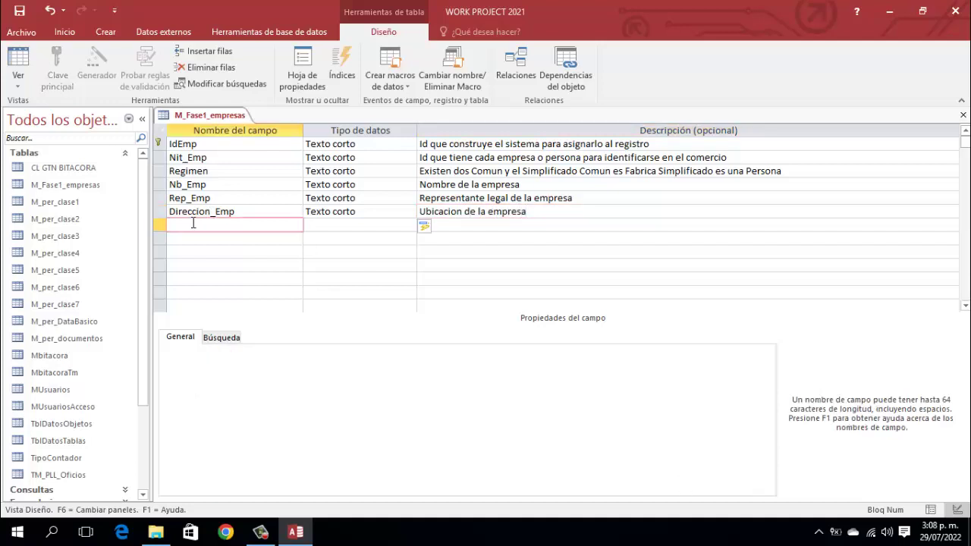
pyautogui.write('Movil_Emp')
pyautogui.press('Tab')
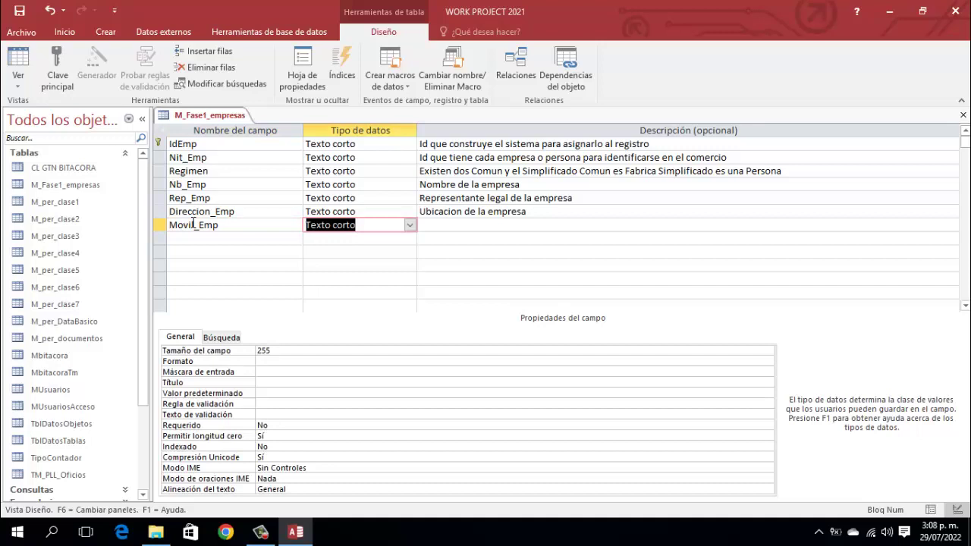
pyautogui.press('Tab')
pyautogui.write('Celular de la empresa')
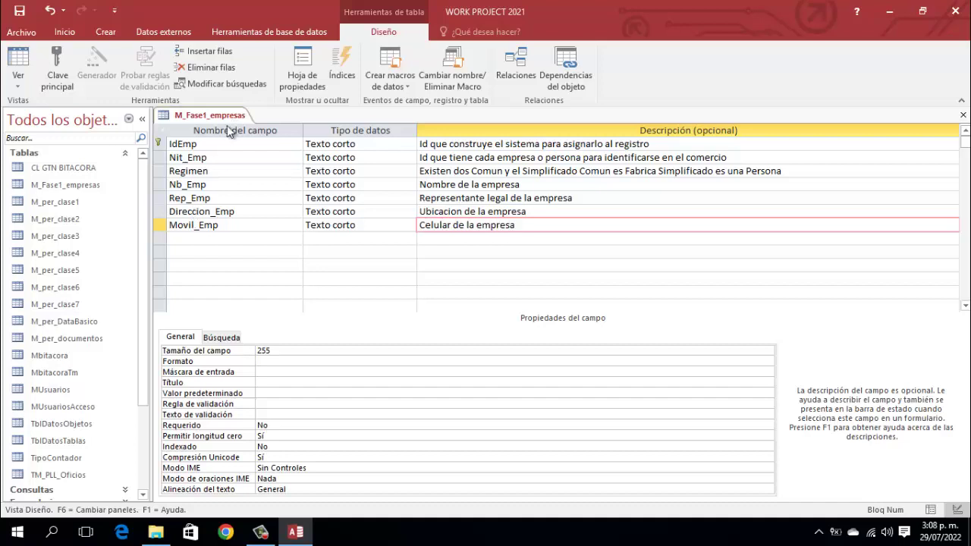
# Step: Add a Número field named Cantidad_Talentos below Movil_Emp with the description "Cantidad de talentos inscritos en esta empresa"
pyautogui.click(201, 239)
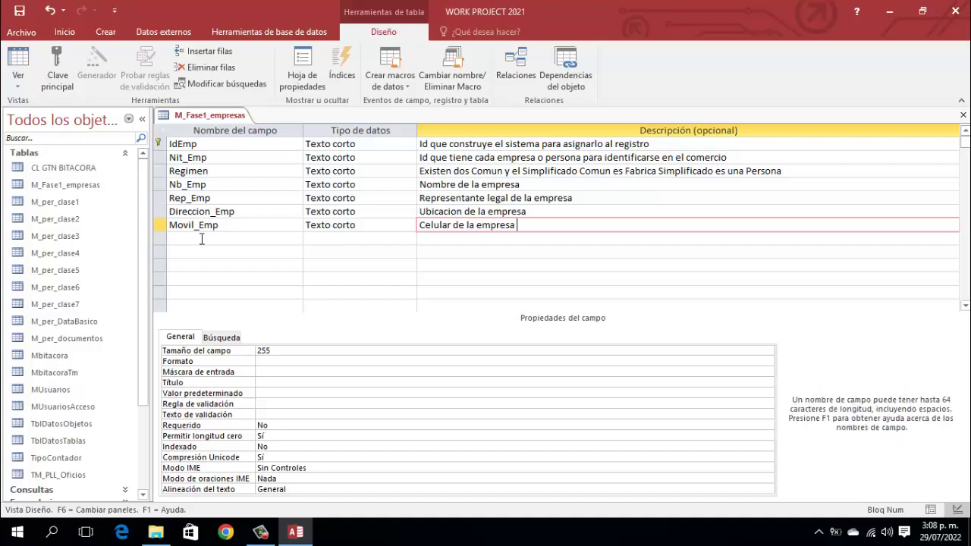
pyautogui.write('Cantid')
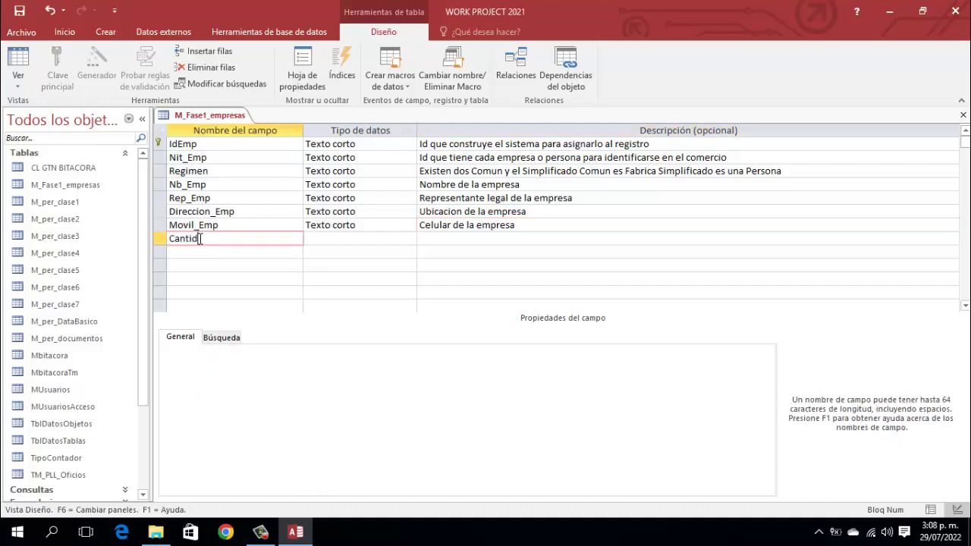
pyautogui.write('ad_Talentos')
pyautogui.press('Tab')
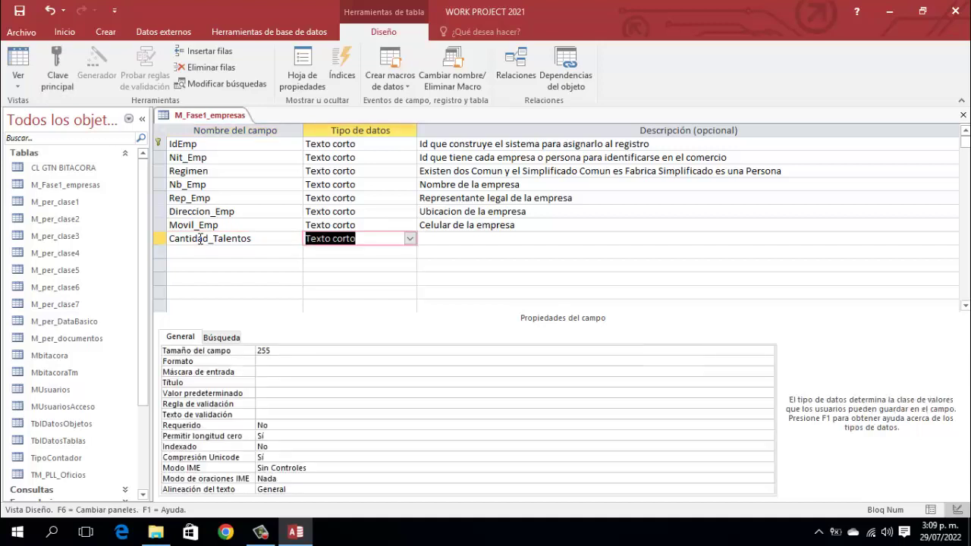
pyautogui.write('número')
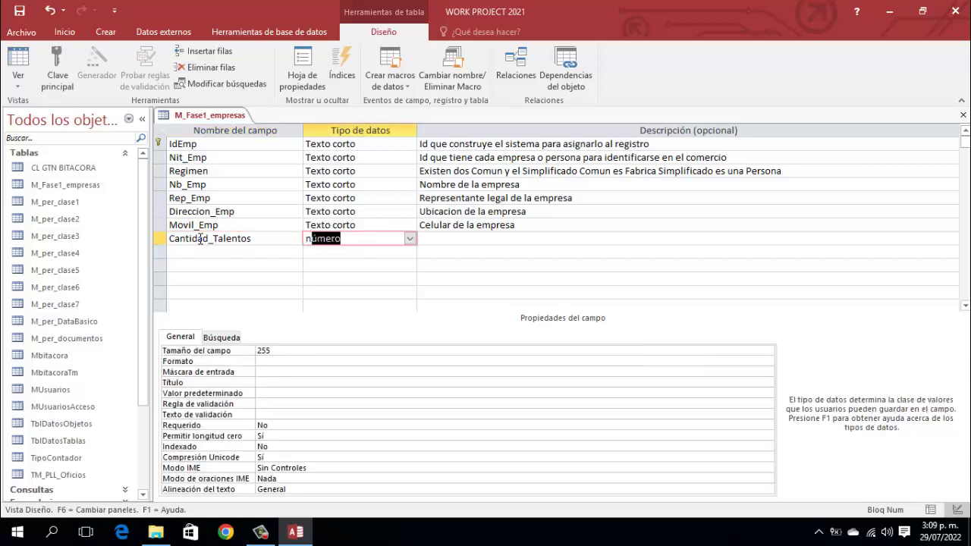
pyautogui.press('Tab')
pyautogui.write('Cantidad de talentos inscritos en esta empresa')
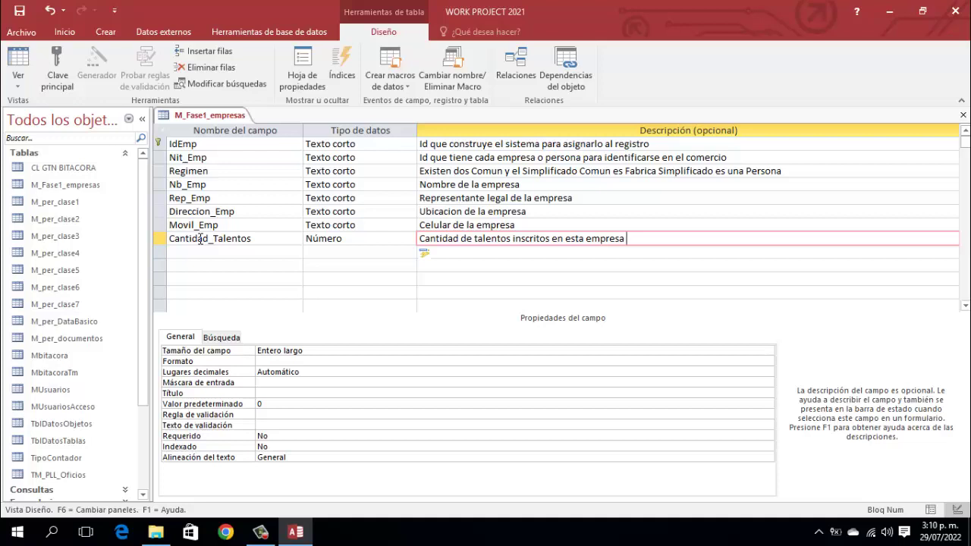
pyautogui.press('Return')
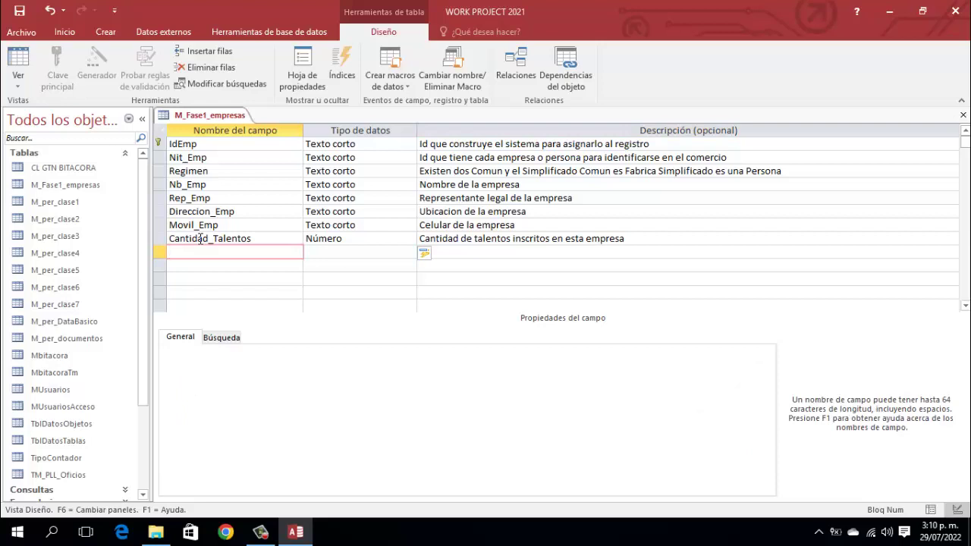
# Step: Add a Número field named Actividad_Eco below Cantidad_Talentos with the description "Id representa la Actividad Economica"
pyautogui.write('Actividad_Eco')
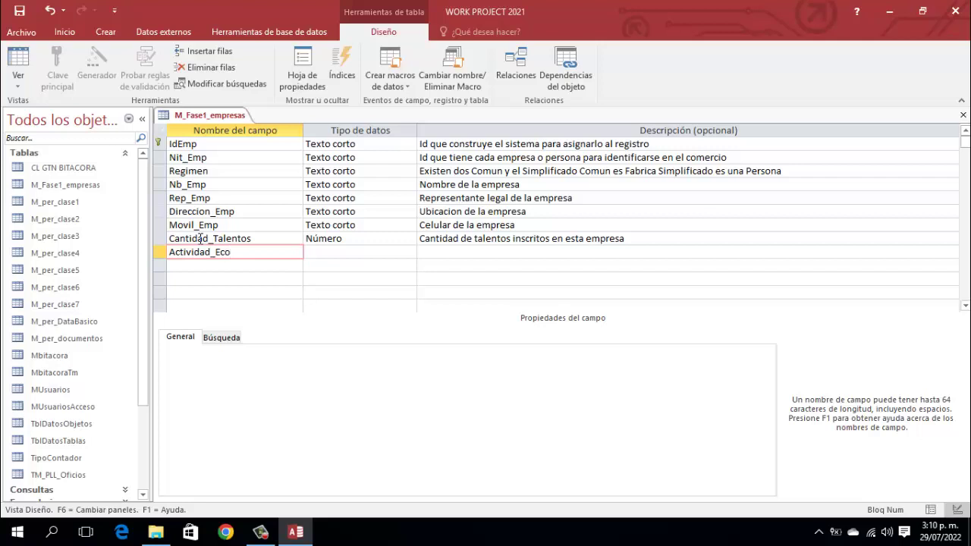
pyautogui.press('Tab')
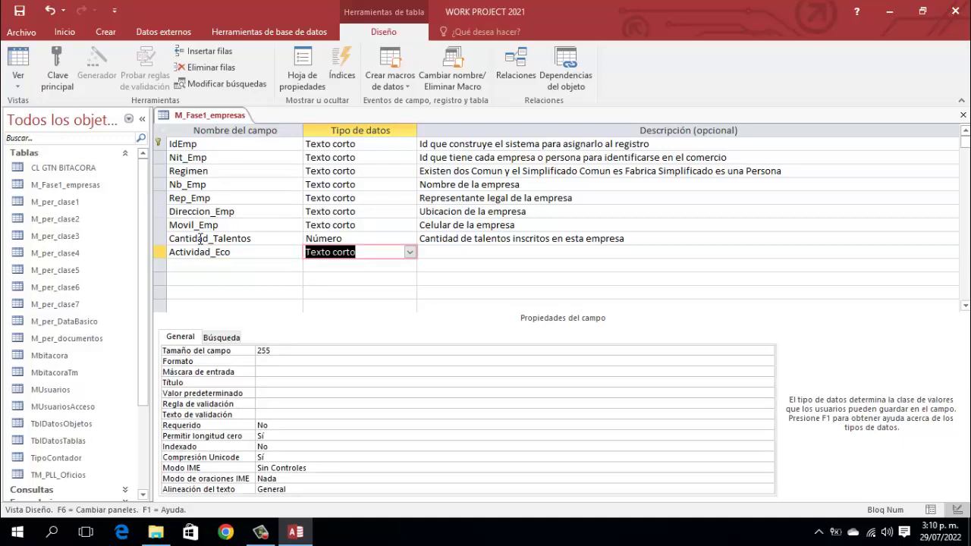
pyautogui.write('Número')
pyautogui.press('Tab')
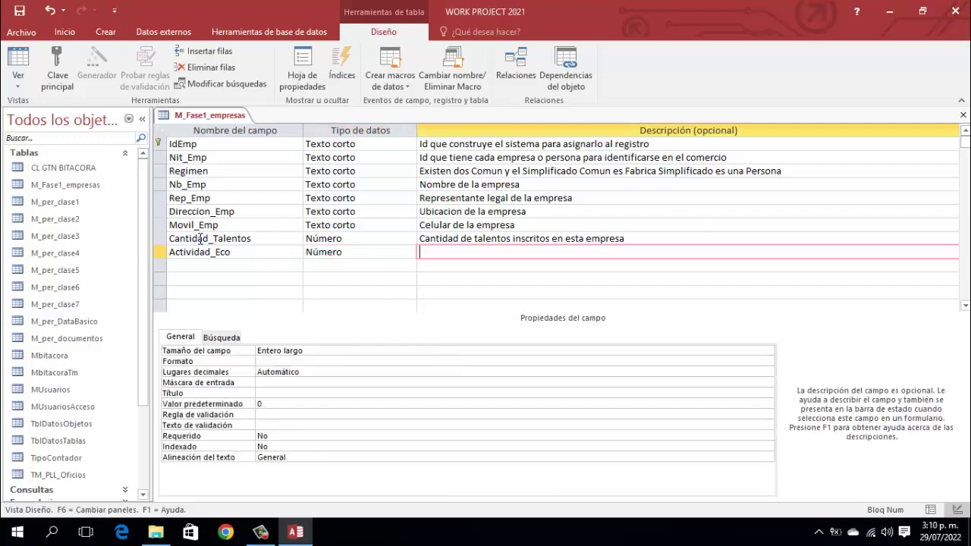
pyautogui.write('Id representa la Act')
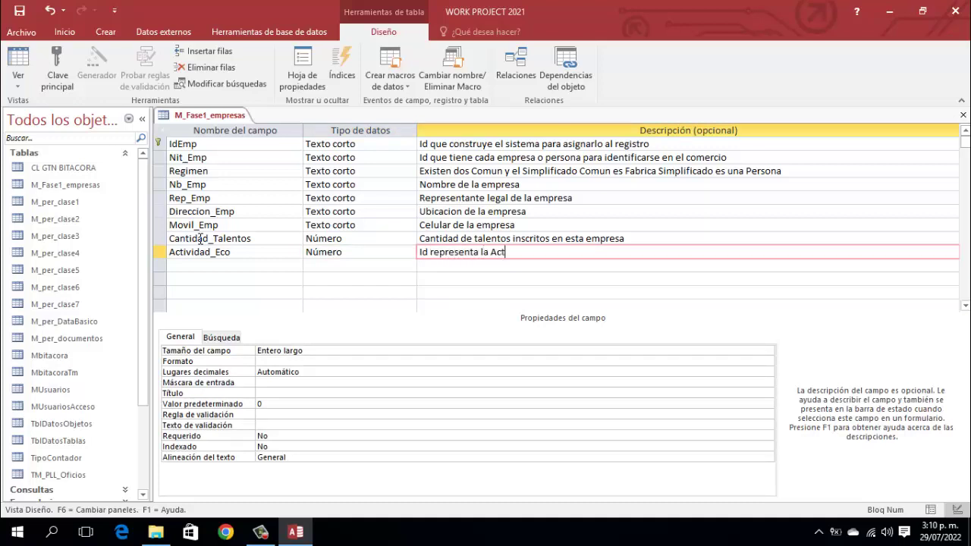
pyautogui.write('ividad Economica')
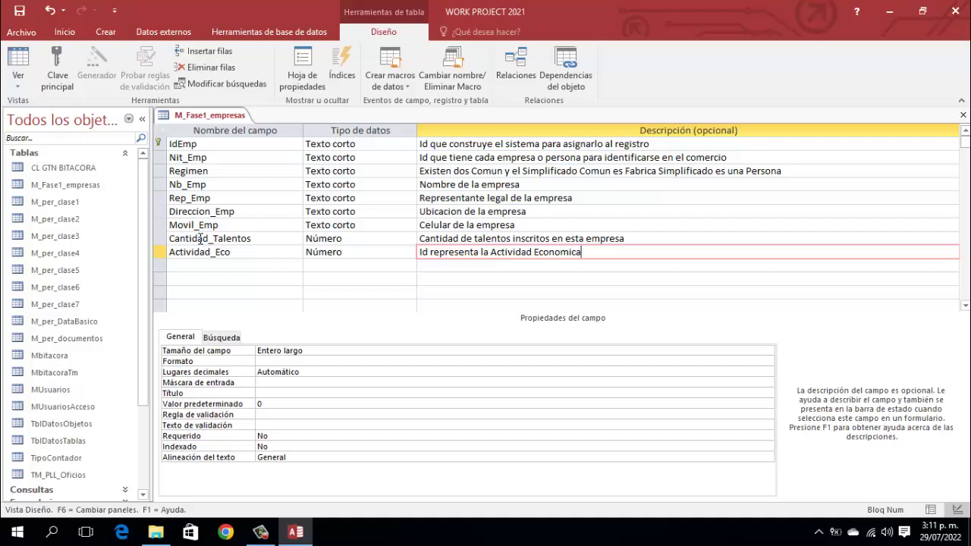
pyautogui.press('Return')
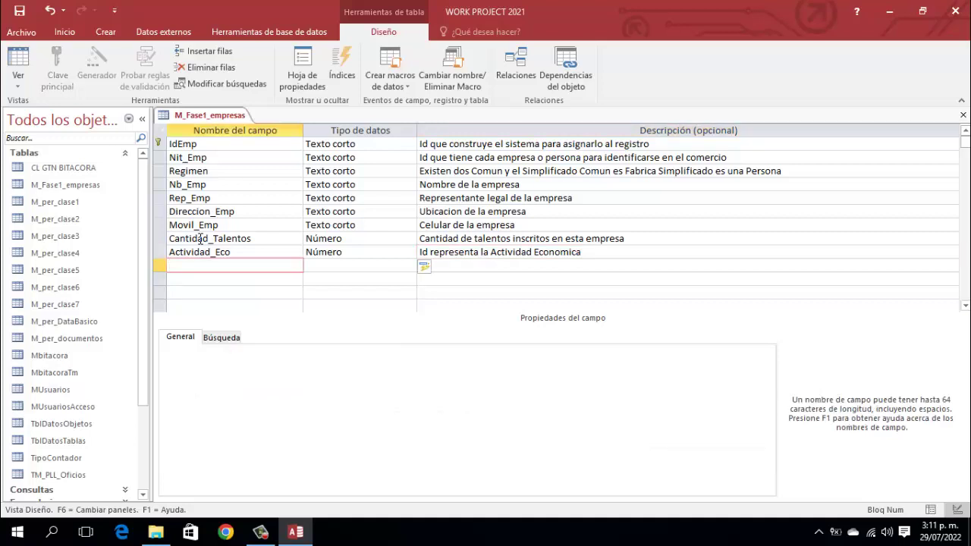
# Step: Add a field named Obs_Emp with the Texto corto data type below Actividad_Eco, without a description
pyautogui.write('Obs_Emp')
pyautogui.press('Tab')
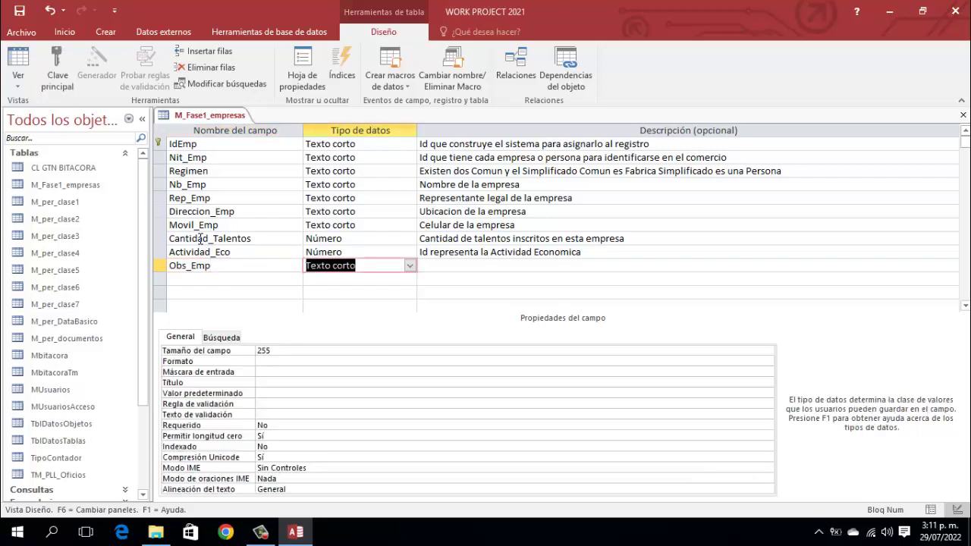
pyautogui.press('Tab')
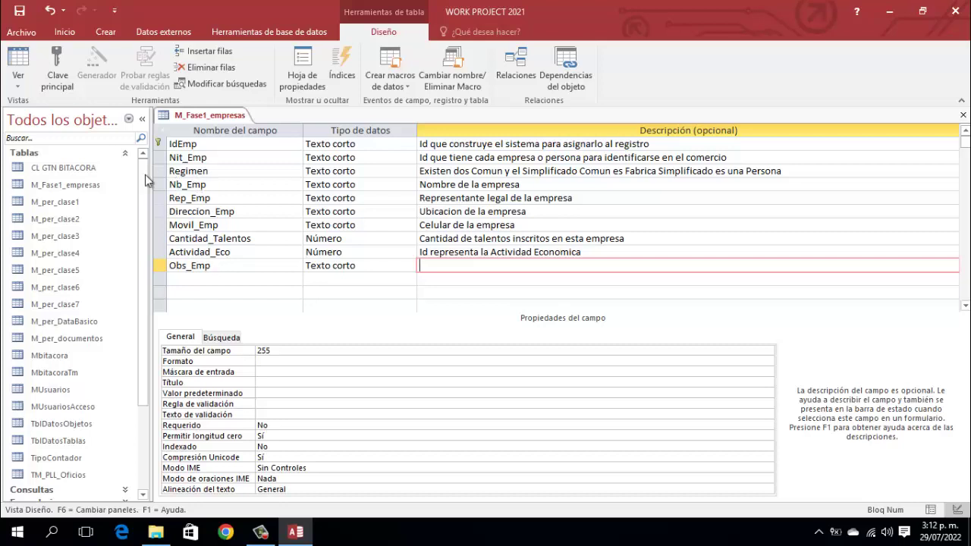
# Step: Save the design of the M_Fase1_empresas table and close it
pyautogui.rightClick(213, 119)
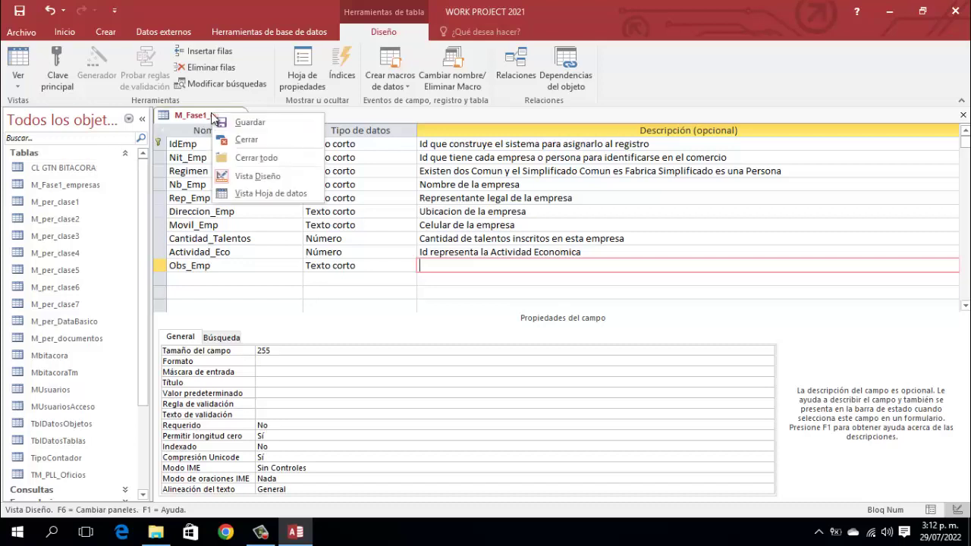
pyautogui.click(238, 121)
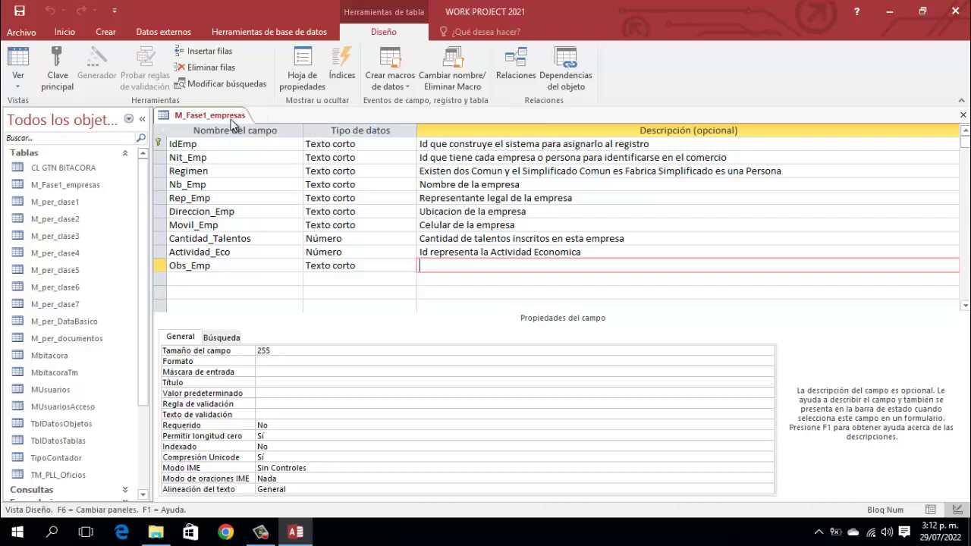
pyautogui.rightClick(231, 119)
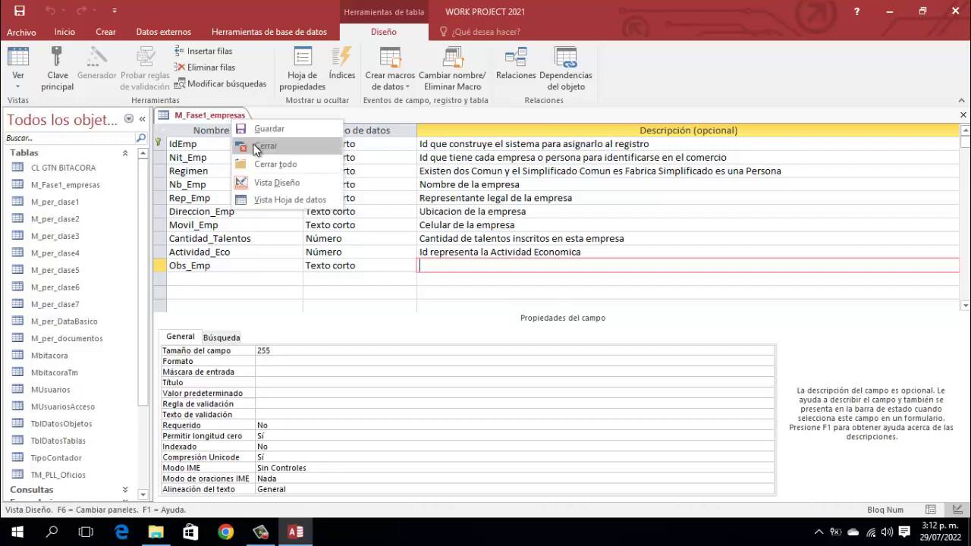
pyautogui.click(256, 149)
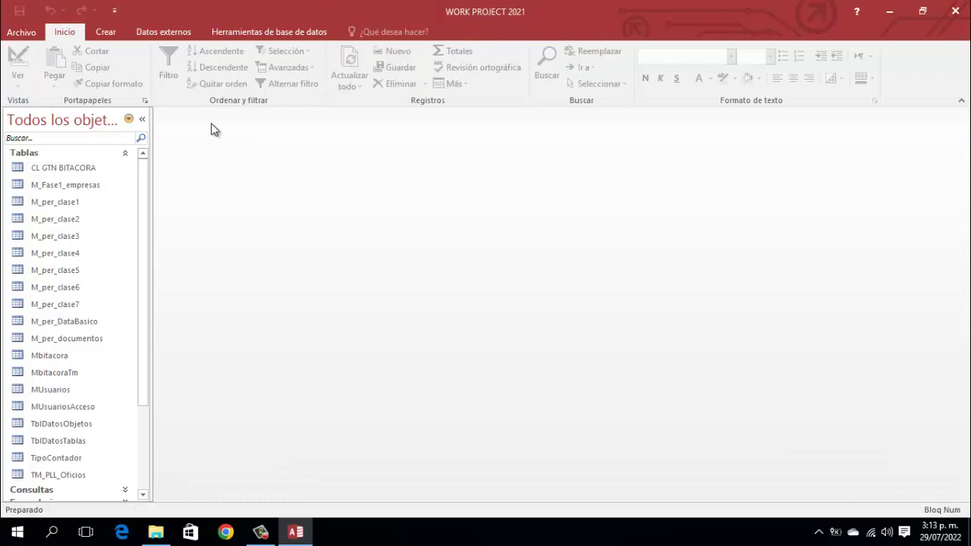
# Step: Search the database objects for "fase1", then clear the search to list all objects again
pyautogui.click(34, 137)
pyautogui.write('fase1')
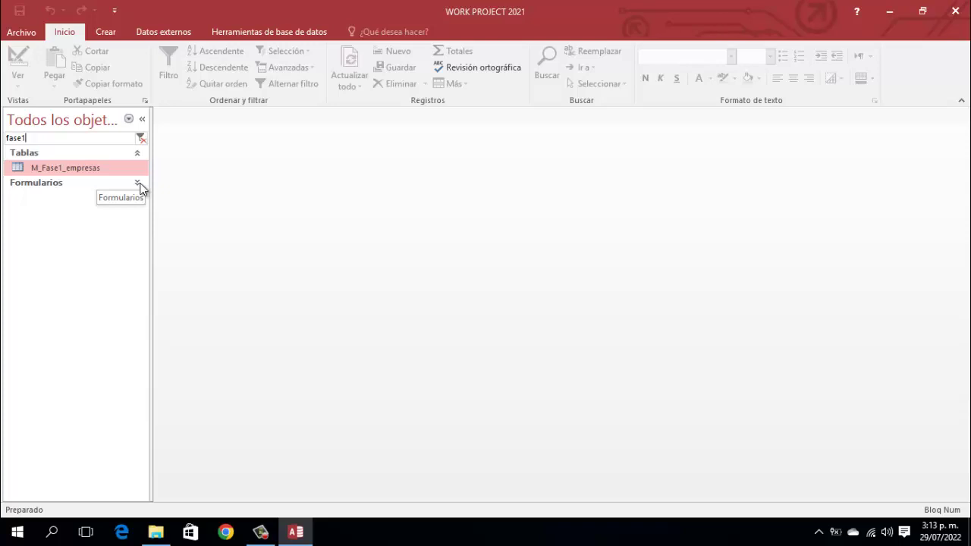
pyautogui.press('BackSpace')
pyautogui.press('BackSpace')
pyautogui.press('BackSpace')
pyautogui.press('BackSpace')
pyautogui.press('BackSpace')
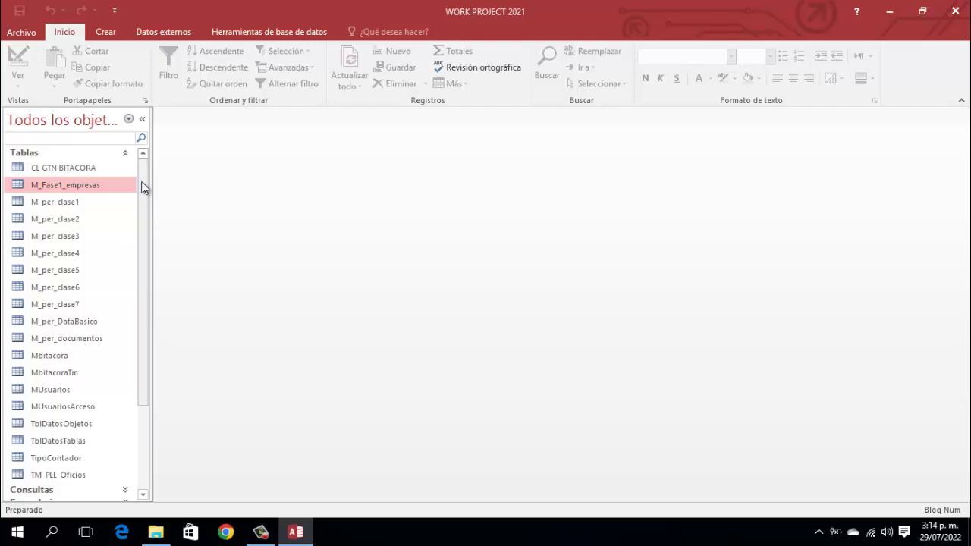
# Step: Open the ModPublicas module in the Visual Basic editor and maximize the editor window
pyautogui.scroll(-3, 63, 228)
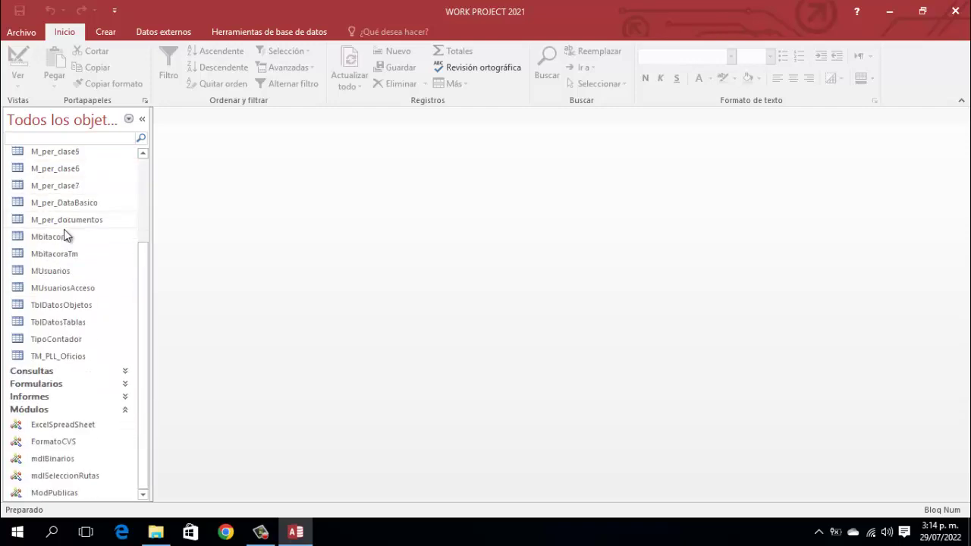
pyautogui.click(55, 493)
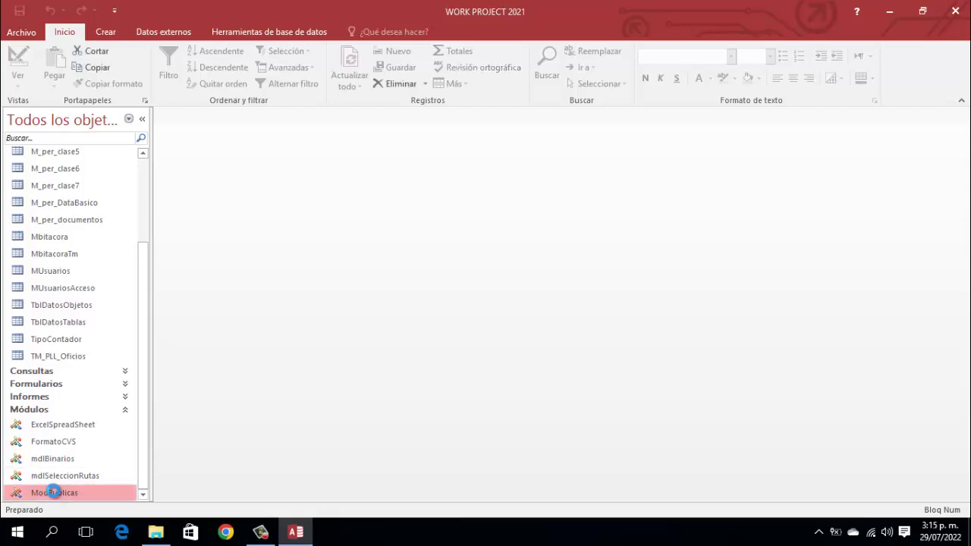
pyautogui.doubleClick(53, 492)
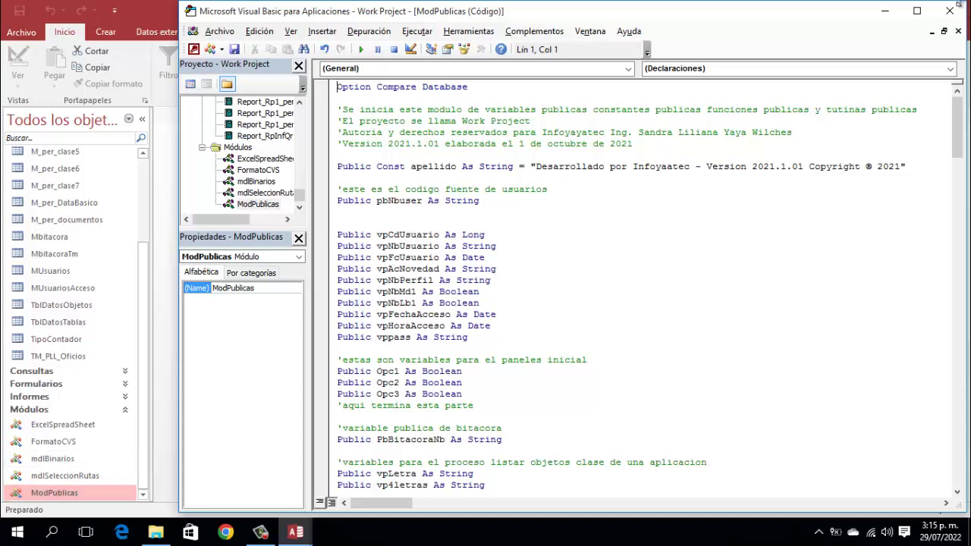
pyautogui.click(917, 12)
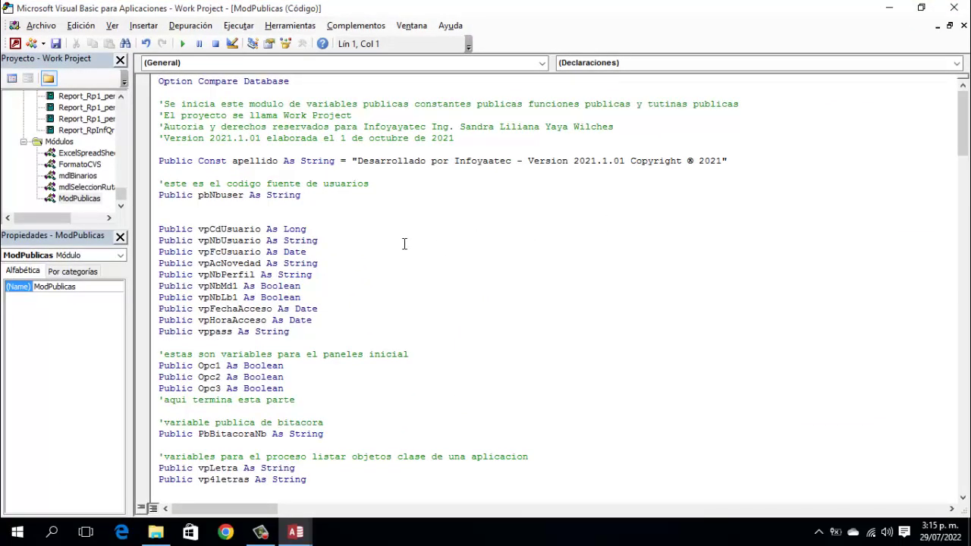
# Step: Review the public variable declarations and the public functions that follow them in ModPublicas
pyautogui.scroll(-7, 404, 243)
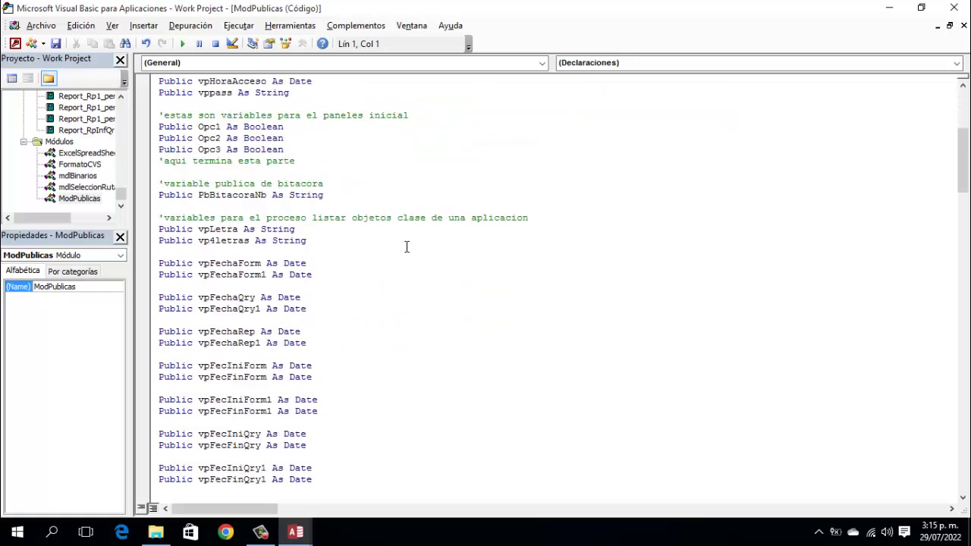
pyautogui.scroll(-14, 279, 241)
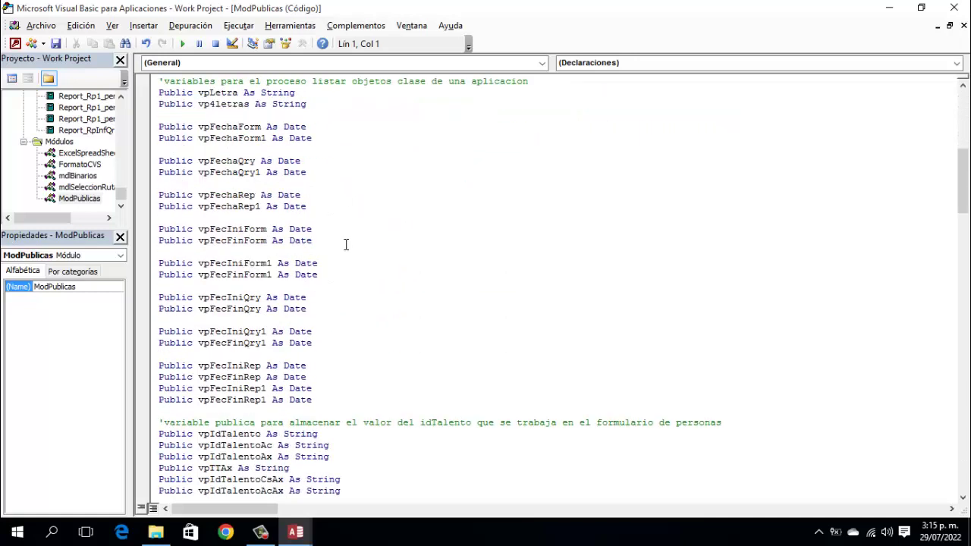
pyautogui.scroll(-3, 345, 244)
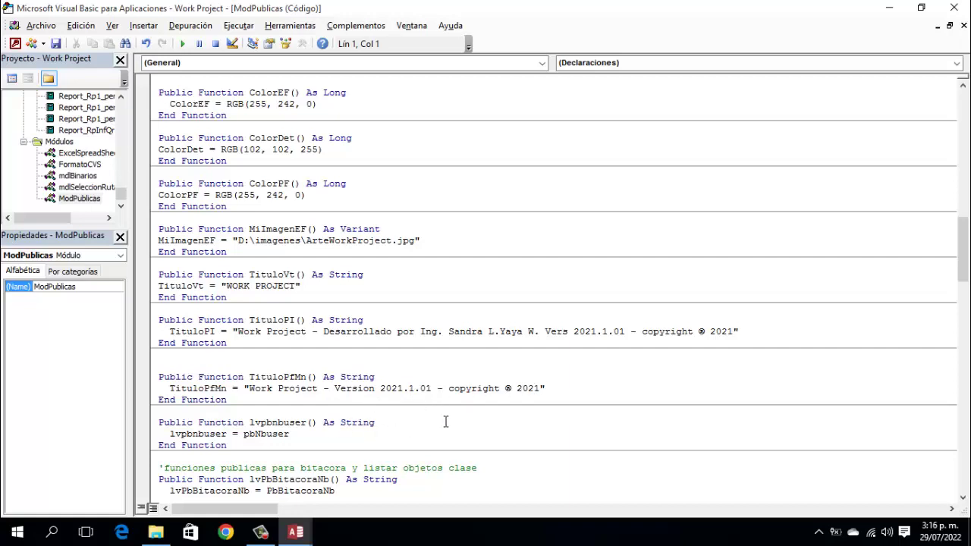
pyautogui.scroll(-2, 446, 422)
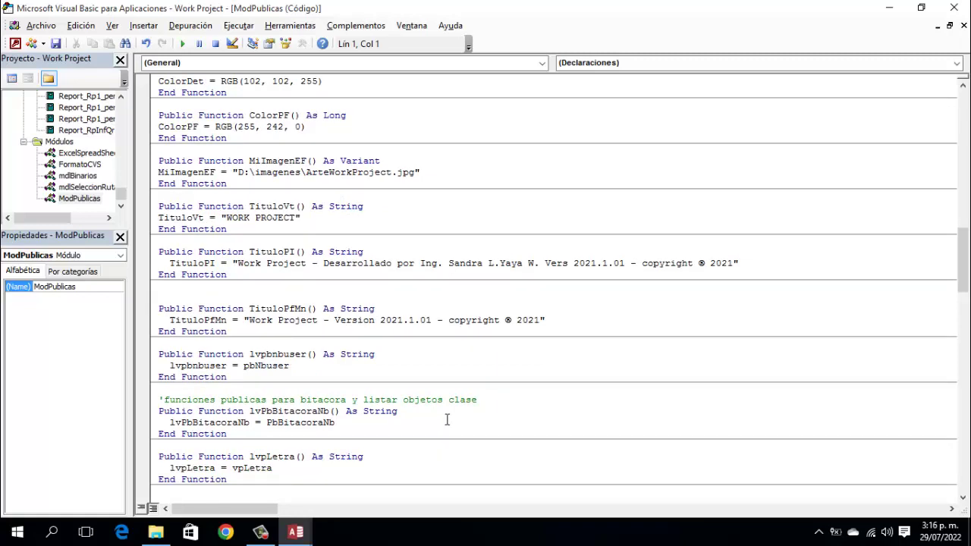
pyautogui.scroll(-4, 447, 420)
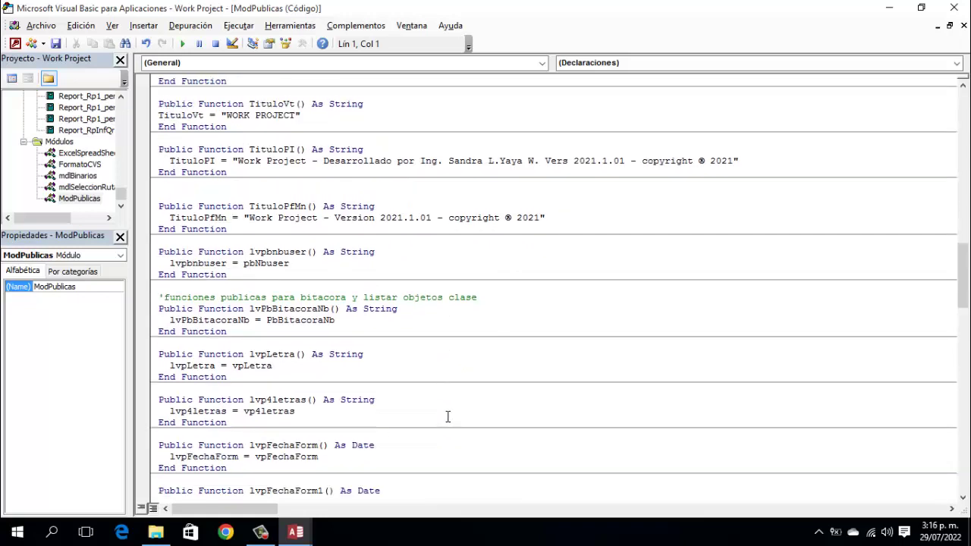
pyautogui.scroll(8, 449, 413)
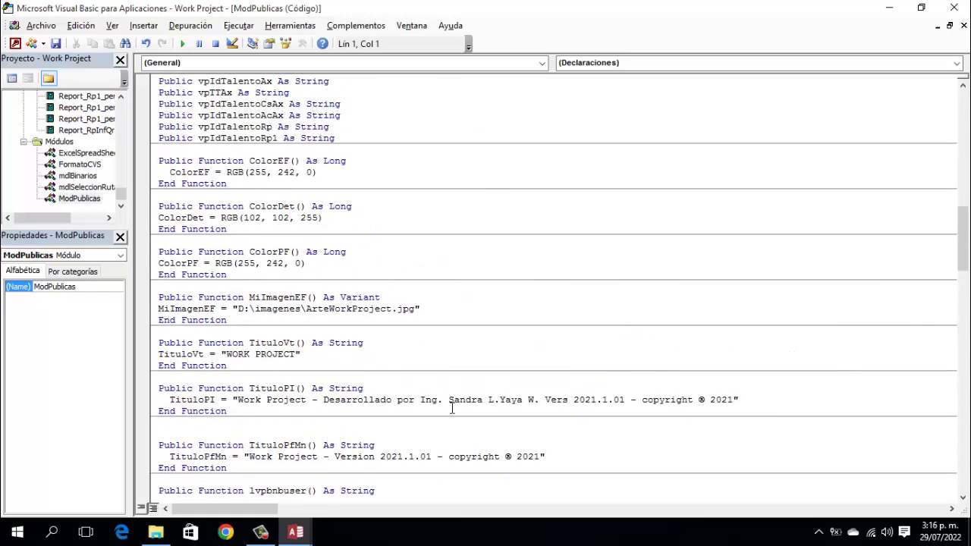
pyautogui.scroll(2, 378, 259)
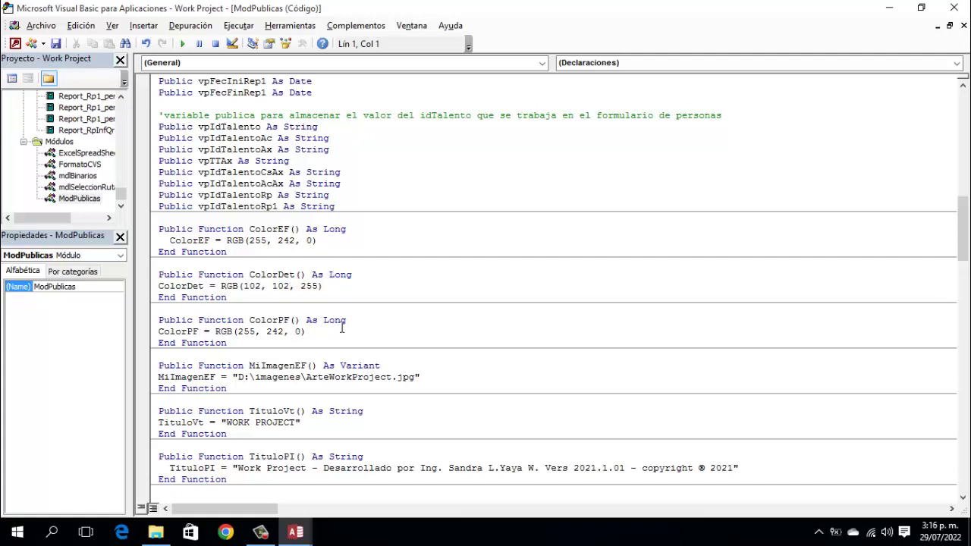
pyautogui.scroll(3, 345, 322)
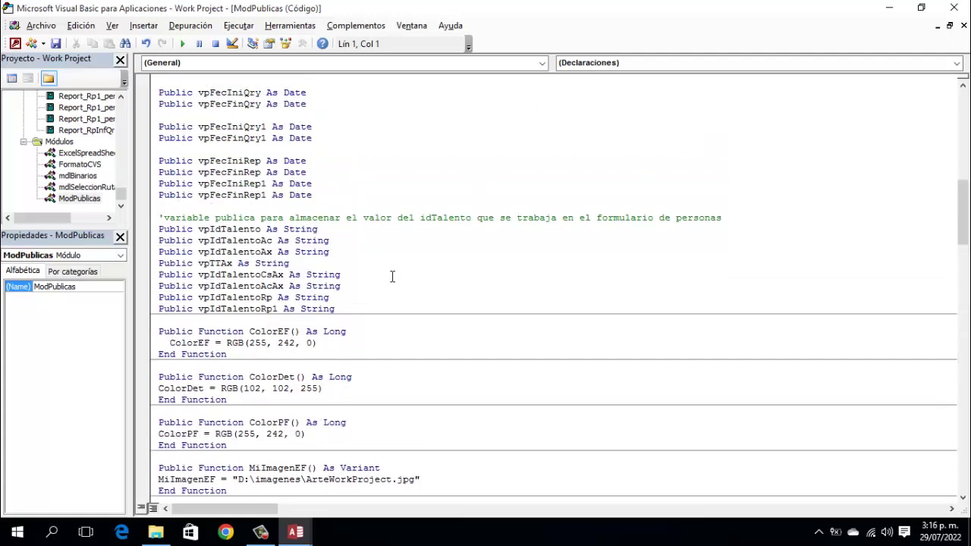
# Step: Add the comment "'variables publicas para la Fase 1" below the vpIdTalentoRp1 declaration, separated by a blank line
pyautogui.click(368, 306)
pyautogui.press('Return')
pyautogui.press('Return')
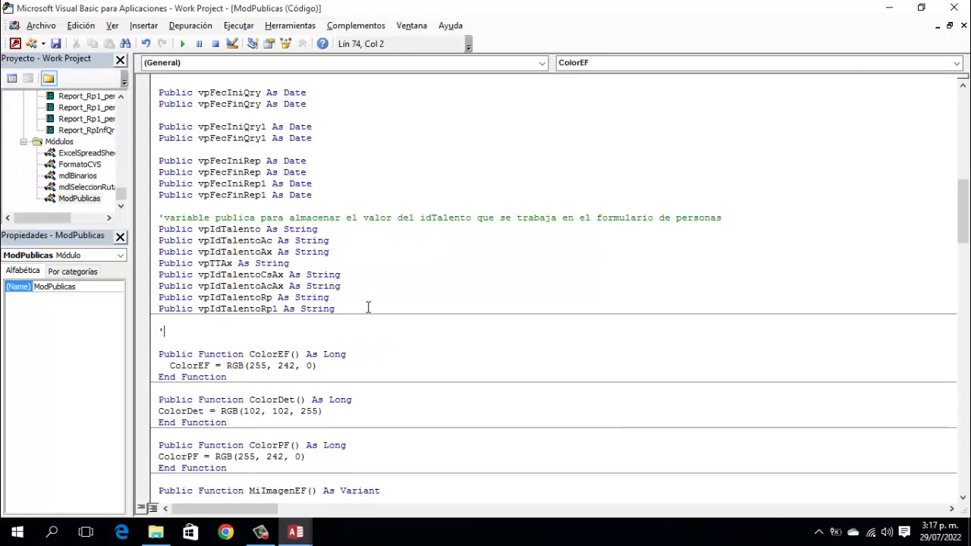
pyautogui.write("'variable")
pyautogui.press('BackSpace')
pyautogui.write('s publicas para la Fase 1')
pyautogui.press('Return')
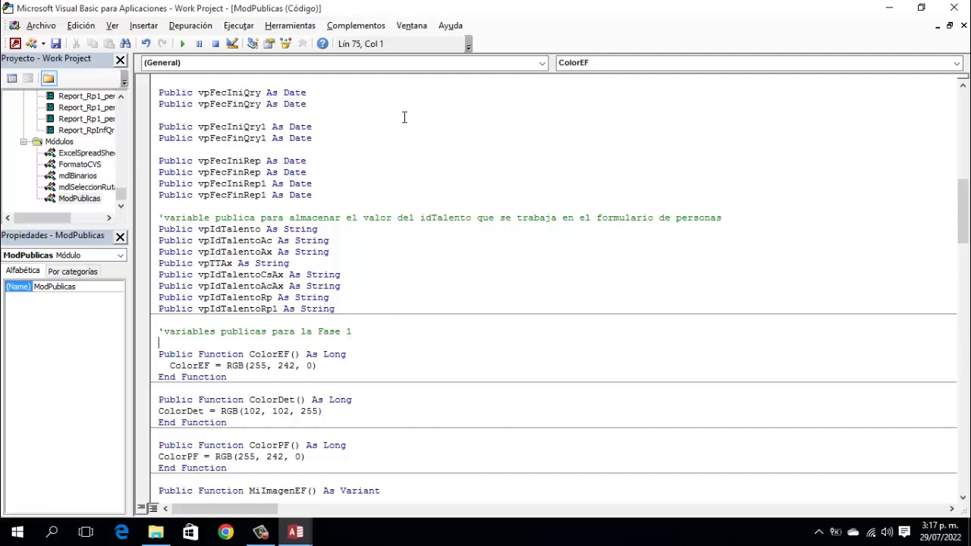
# Step: Add the comment "'Funciones publicas para la Fase 1" at the end of the module, after the lvpIdTalentoRp1 function
pyautogui.scroll(-3, 329, 379)
pyautogui.scroll(-20, 329, 379)
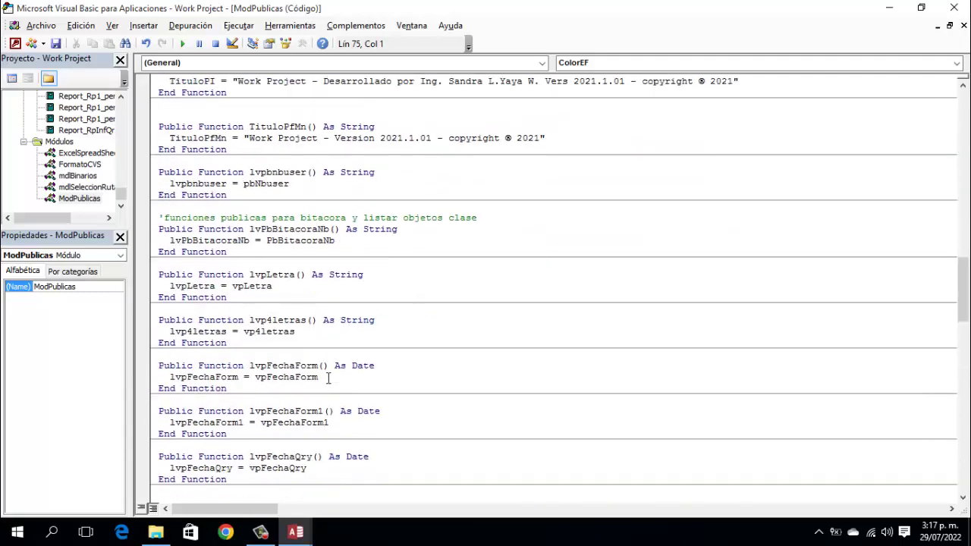
pyautogui.scroll(-17, 327, 376)
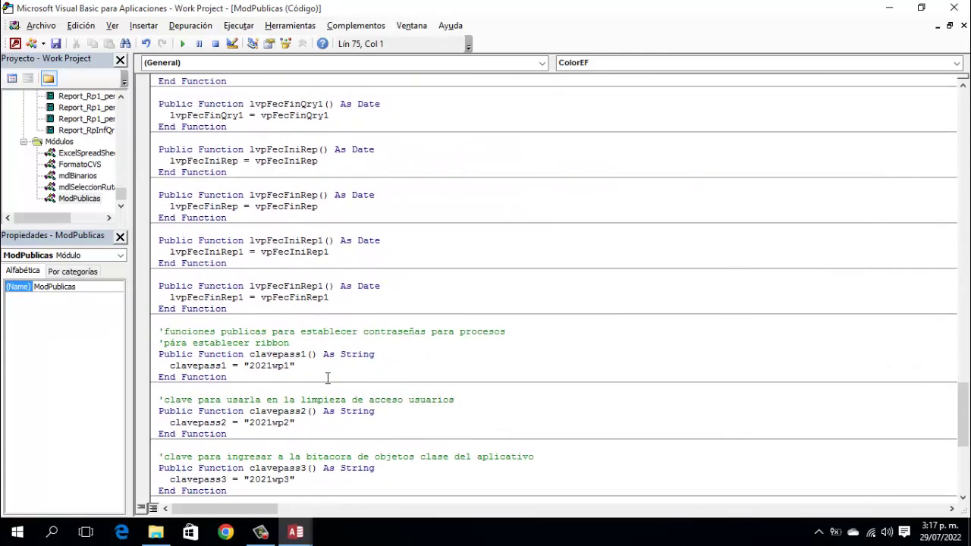
pyautogui.scroll(-5, 328, 377)
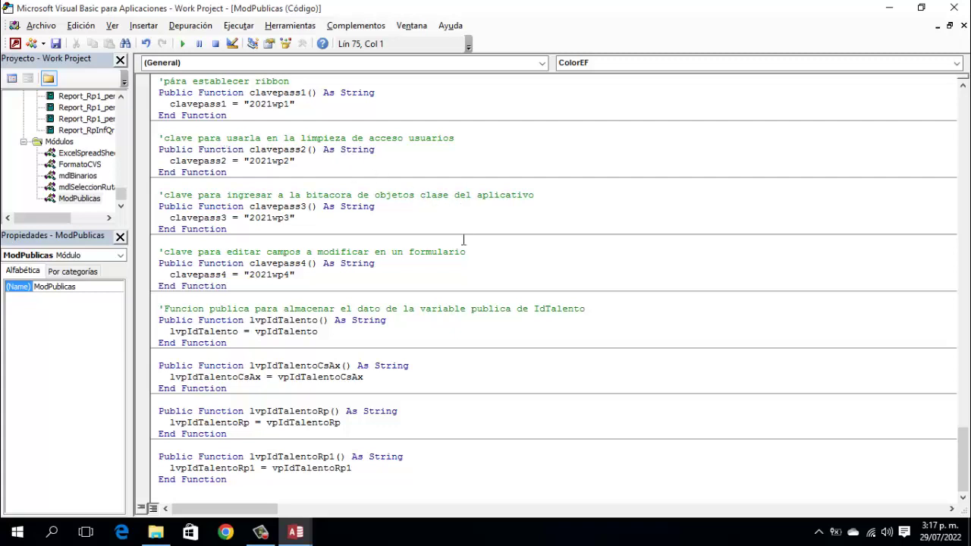
pyautogui.click(246, 480)
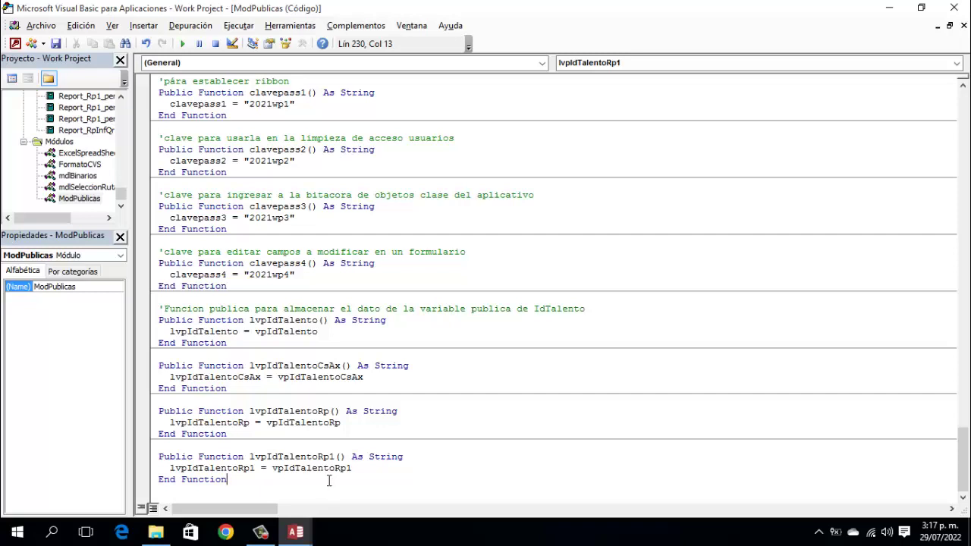
pyautogui.click(161, 491)
pyautogui.press('Return')
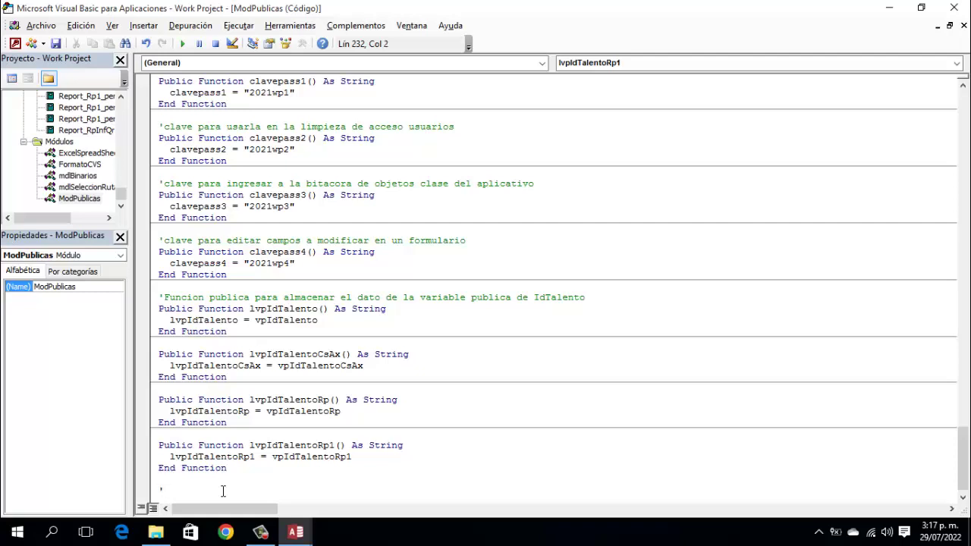
pyautogui.write("'Funciones publicas para l")
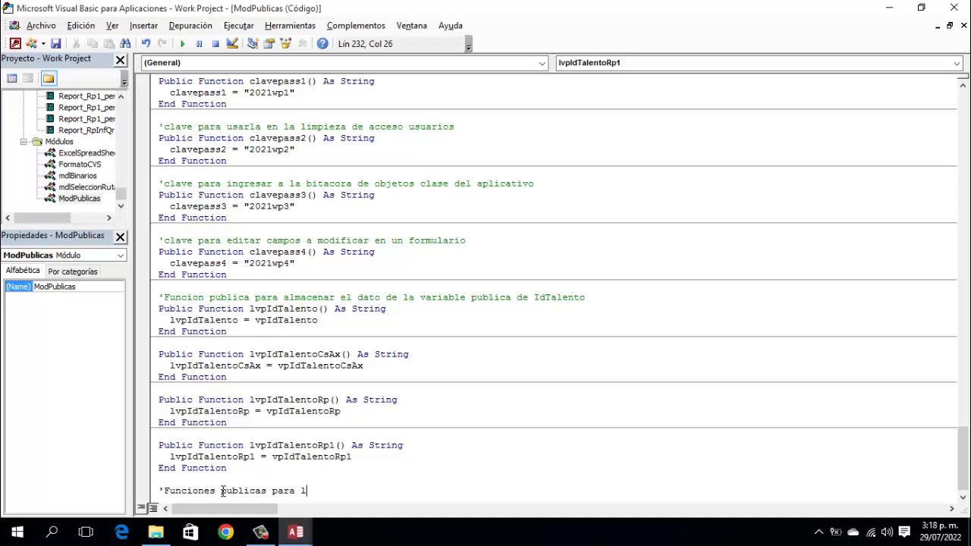
pyautogui.write('a Fase 1')
pyautogui.press('Return')
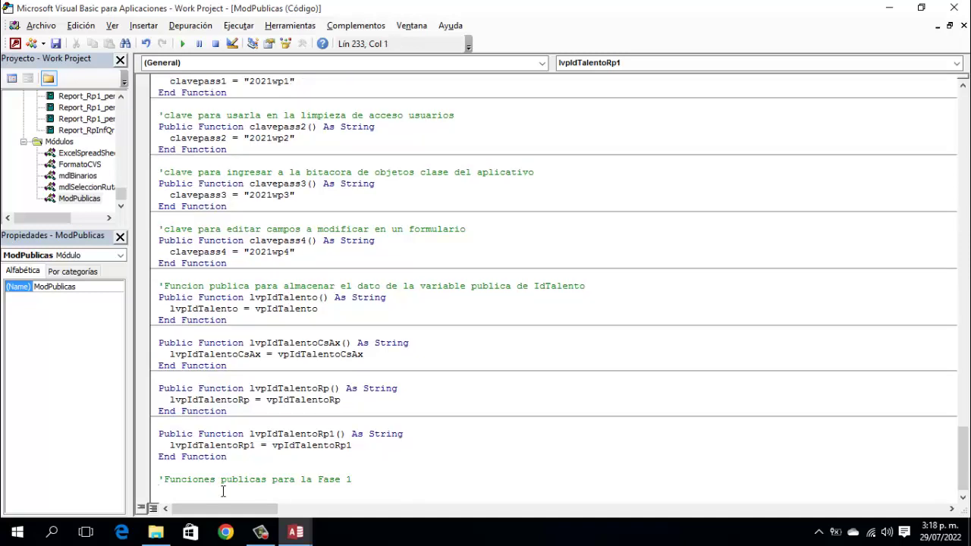
# Step: Declare the public variable vpIdLlaveEmp as String below the "'variables publicas para la Fase 1" comment
pyautogui.scroll(6, 307, 365)
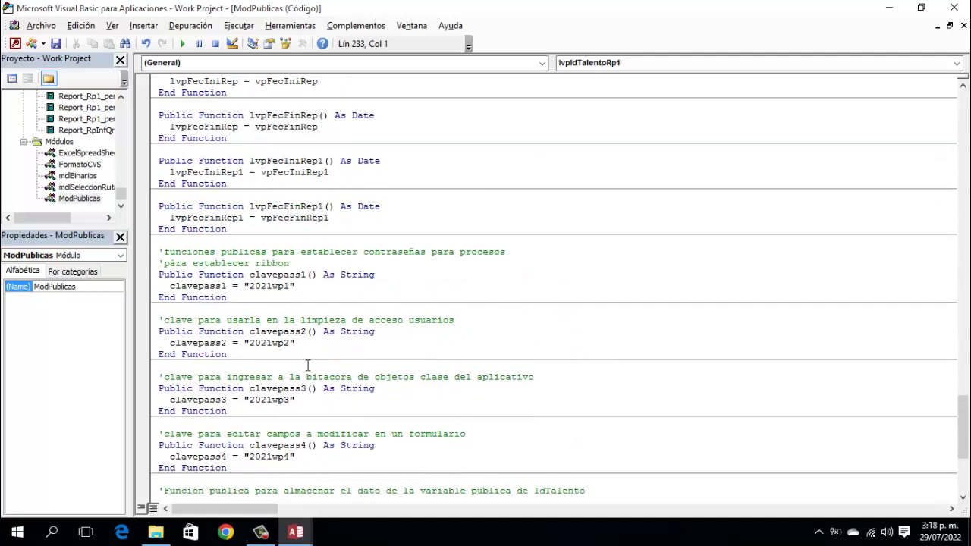
pyautogui.scroll(8, 308, 366)
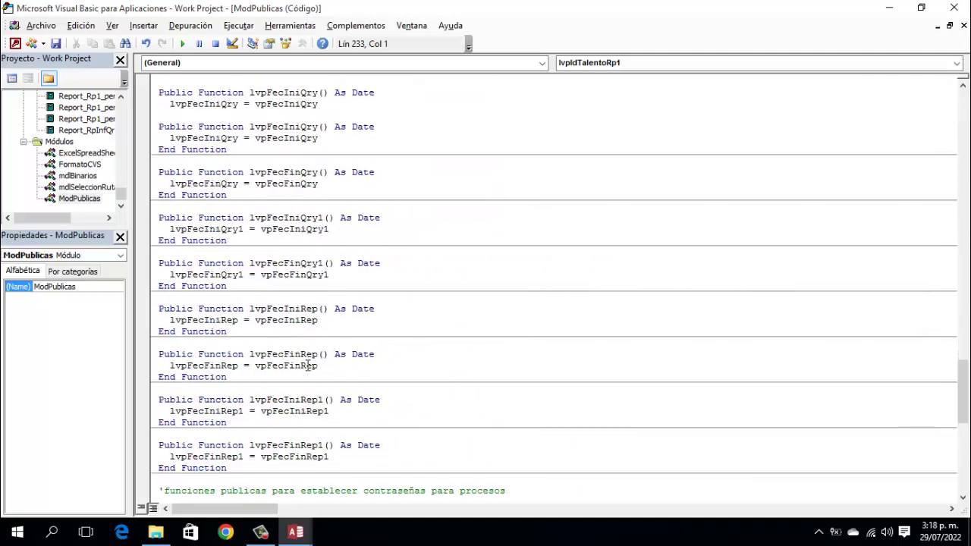
pyautogui.scroll(13, 308, 365)
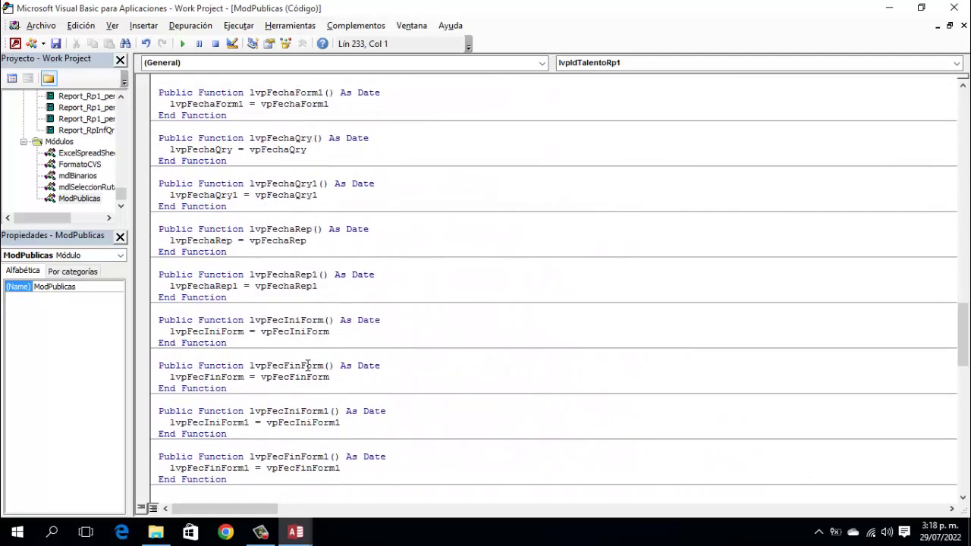
pyautogui.scroll(6, 308, 364)
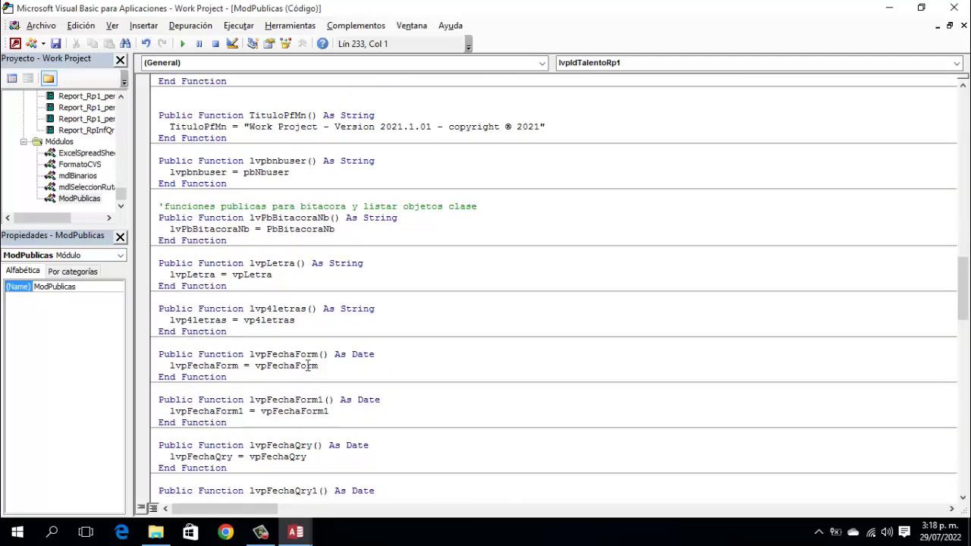
pyautogui.scroll(3, 307, 366)
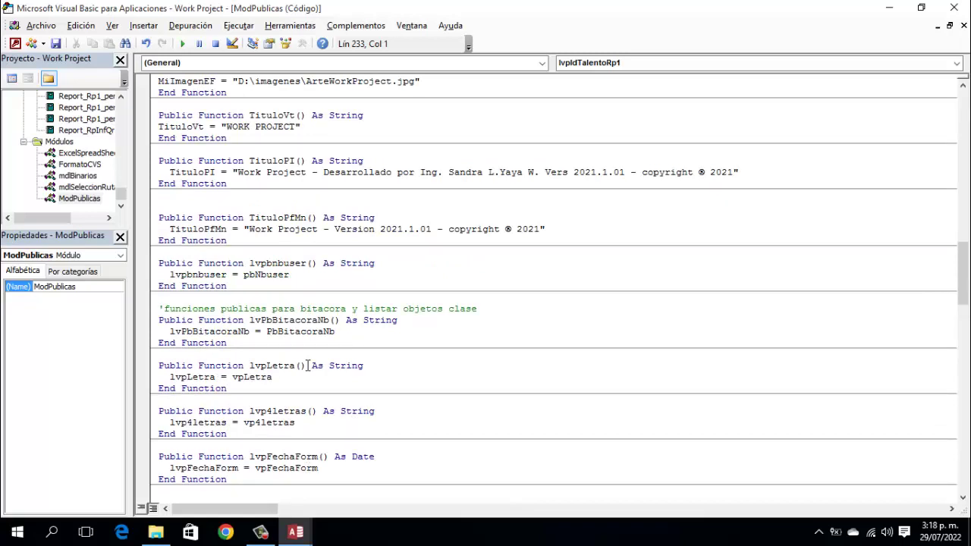
pyautogui.scroll(9, 308, 367)
pyautogui.click(218, 240)
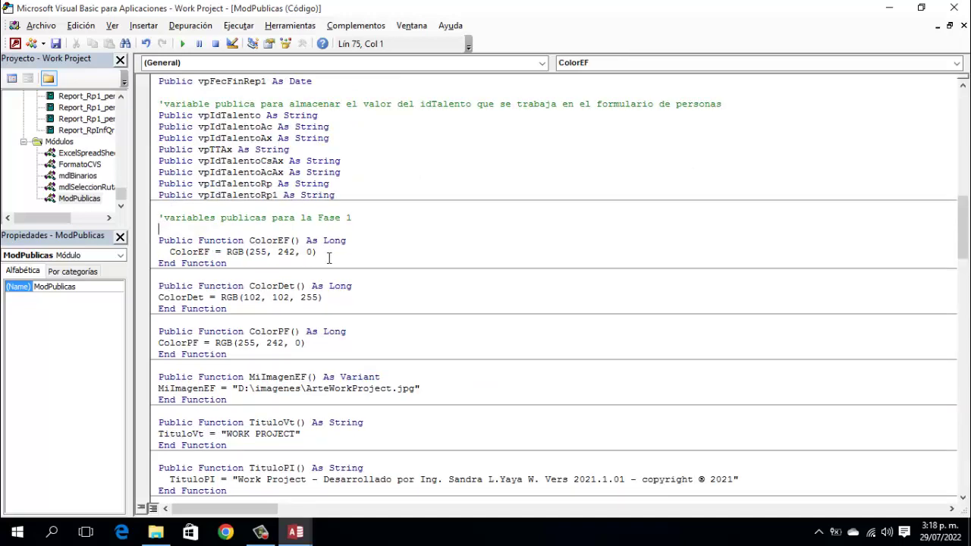
pyautogui.press('Return')
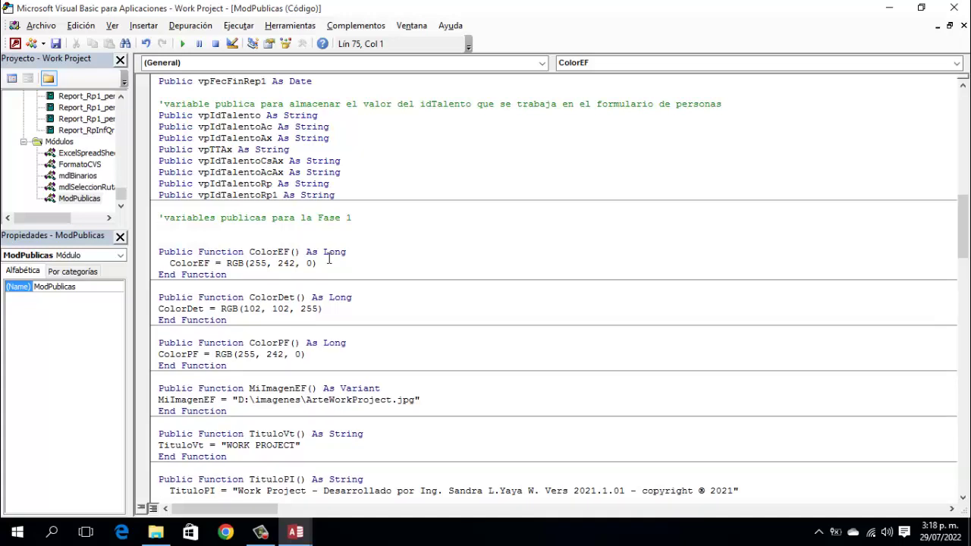
pyautogui.write('public vpIdLlaveEmp')
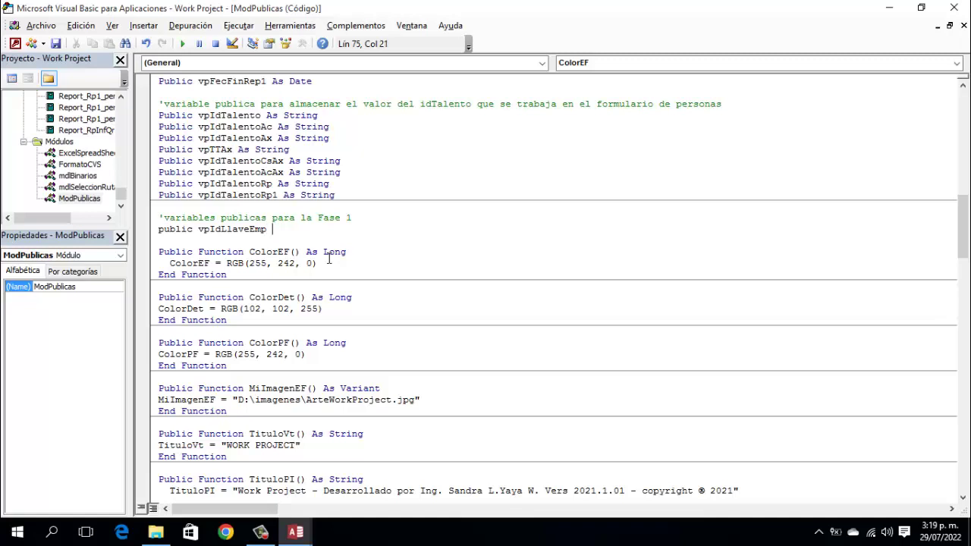
pyautogui.write('as string')
pyautogui.press('Return')
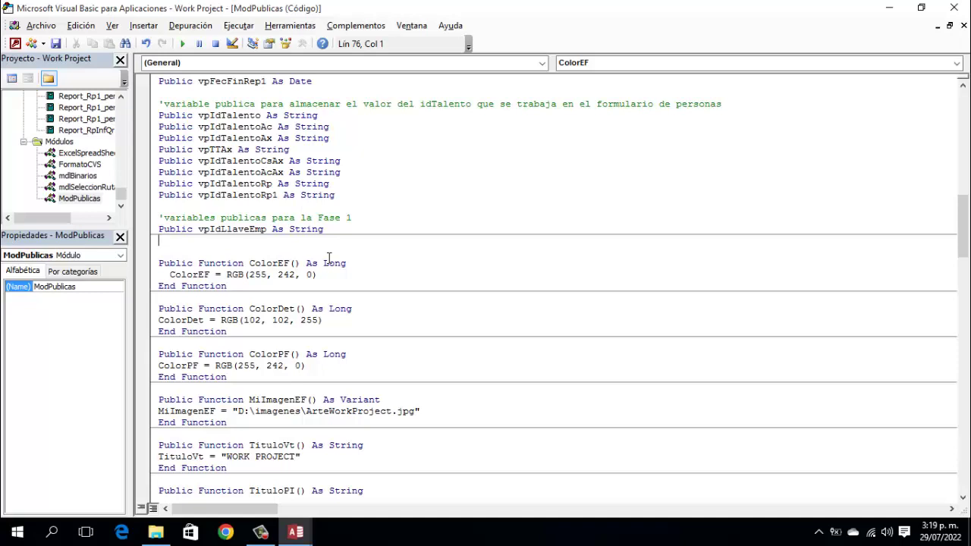
# Step: Declare the public variables vpTipoEmp as String and vpNroIdEmp as Long below vpIdLlaveEmp
pyautogui.write('public vpTipoEmp')
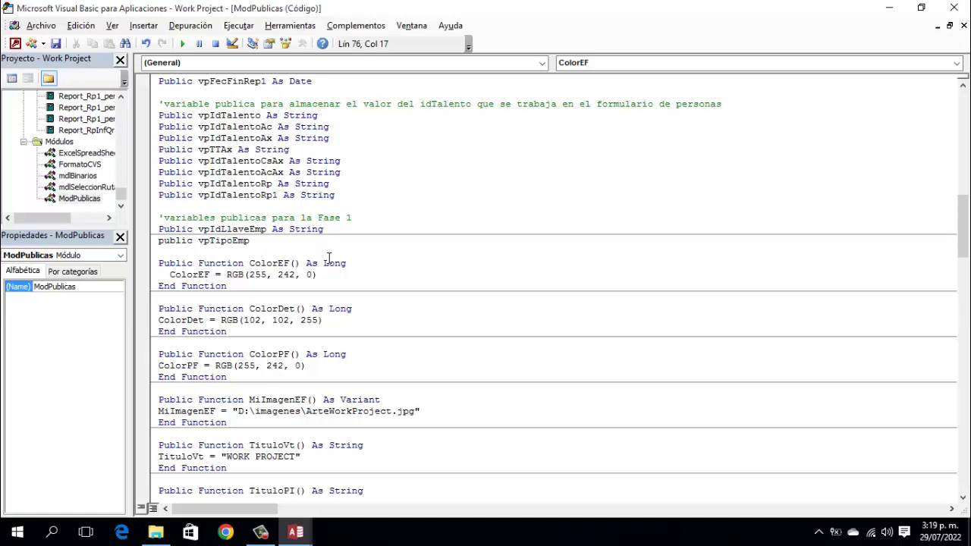
pyautogui.write('as String')
pyautogui.press('Return')
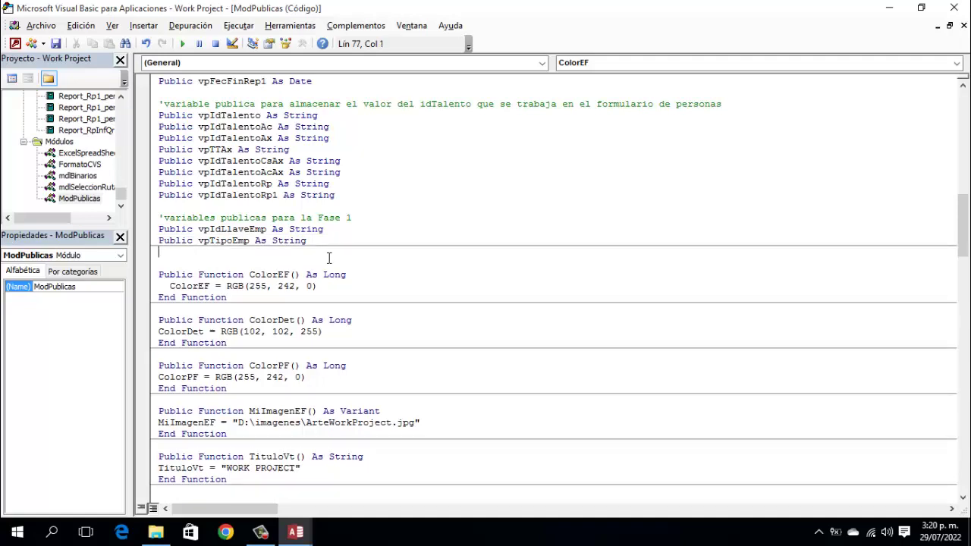
pyautogui.write('Public vpNroIdEmp as Long')
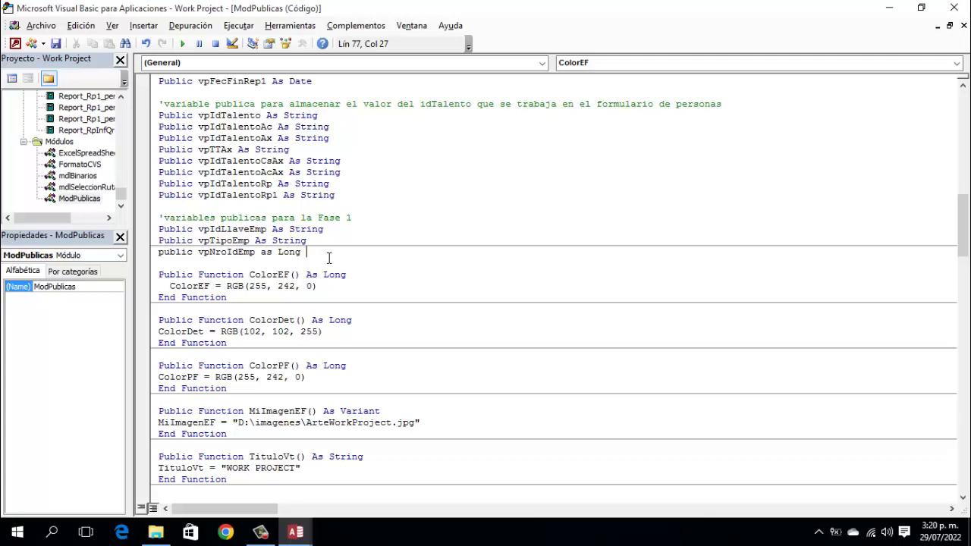
pyautogui.press('Return')
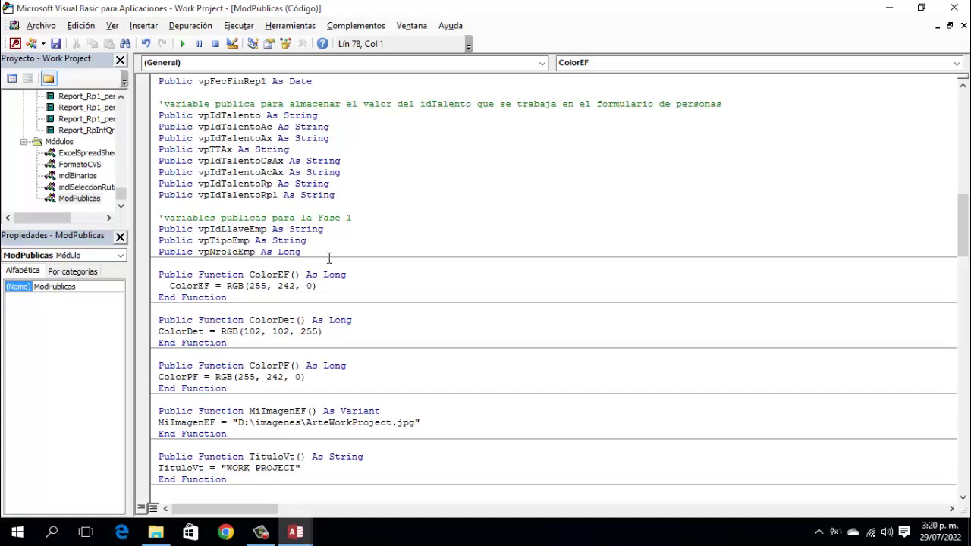
# Step: Add the public function lvpTipoEmp() As String returning vpTipoEmp under the "'Funciones publicas para la Fase 1" comment at the module's end
pyautogui.press('Down')
pyautogui.press('Down')
pyautogui.press('Down')
pyautogui.press('Down')
pyautogui.press('Down')
pyautogui.press('Down')
pyautogui.press('Down')
pyautogui.press('Down')
pyautogui.press('Down')
pyautogui.press('Down')
pyautogui.press('Down')
pyautogui.press('Down')
pyautogui.press('Down')
pyautogui.press('Down')
pyautogui.press('Down')
pyautogui.press('Down')
pyautogui.press('Down')
pyautogui.press('Down')
pyautogui.press('Down')
pyautogui.press('Down')
pyautogui.press('Down')
pyautogui.press('Down')
pyautogui.press('Down')
pyautogui.press('Down')
pyautogui.press('Down')
pyautogui.press('Down')
pyautogui.press('Down')
pyautogui.press('Down')
pyautogui.press('Down')
pyautogui.press('Down')
pyautogui.press('Down')
pyautogui.press('Down')
pyautogui.press('Down')
pyautogui.press('Down')
pyautogui.press('Down')
pyautogui.press('Down')
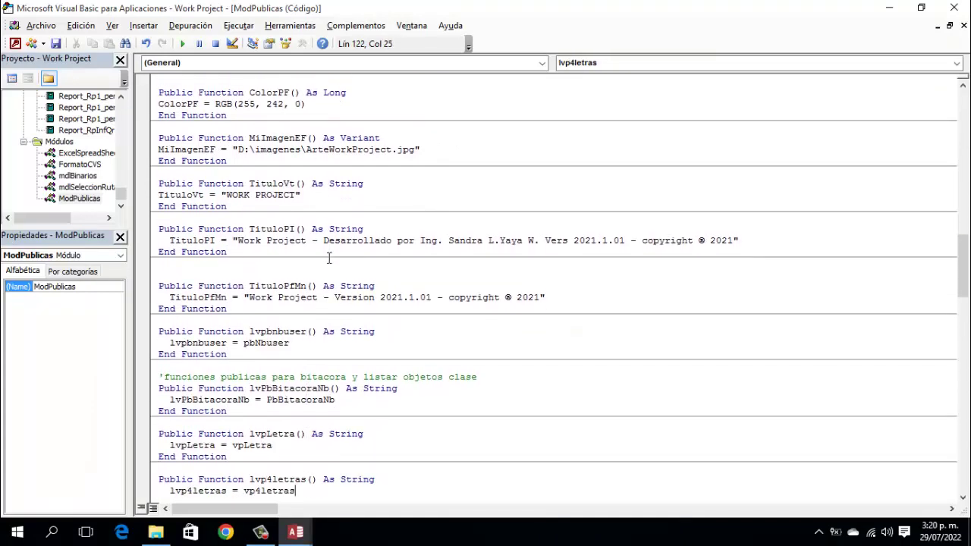
pyautogui.hotkey('ctrl', 'End')
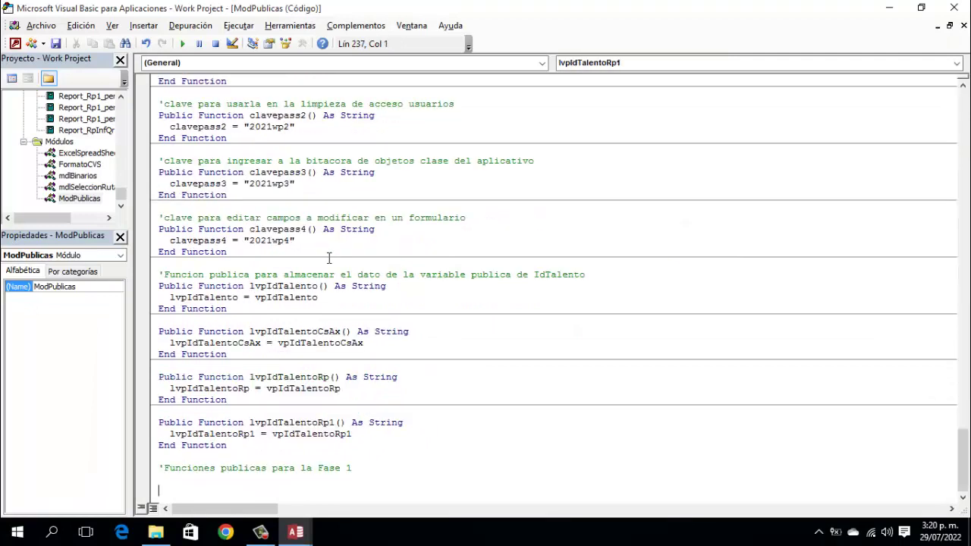
pyautogui.press('Up')
pyautogui.write('public fun')
pyautogui.write('ci')
pyautogui.write('ion ')
pyautogui.write('lvp')
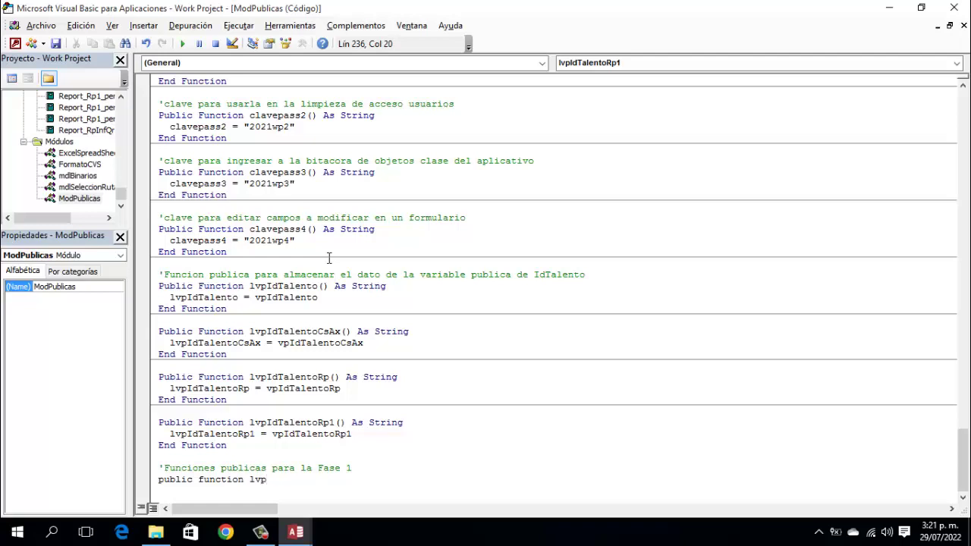
pyautogui.write('TipoEmp() as String')
pyautogui.press('Return')
pyautogui.press('Down')
pyautogui.press('Up')
pyautogui.write('l')
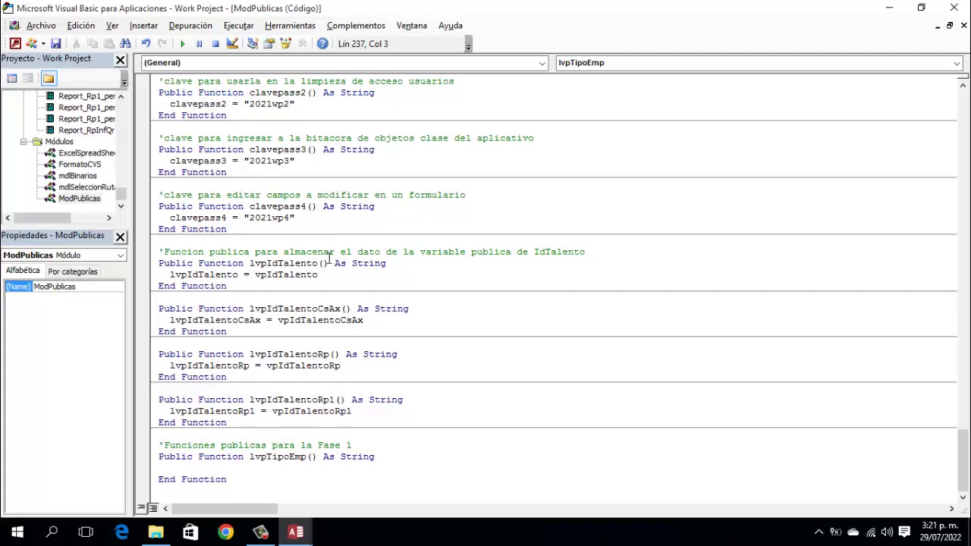
pyautogui.write('vpTipoEmp = vpTipo')
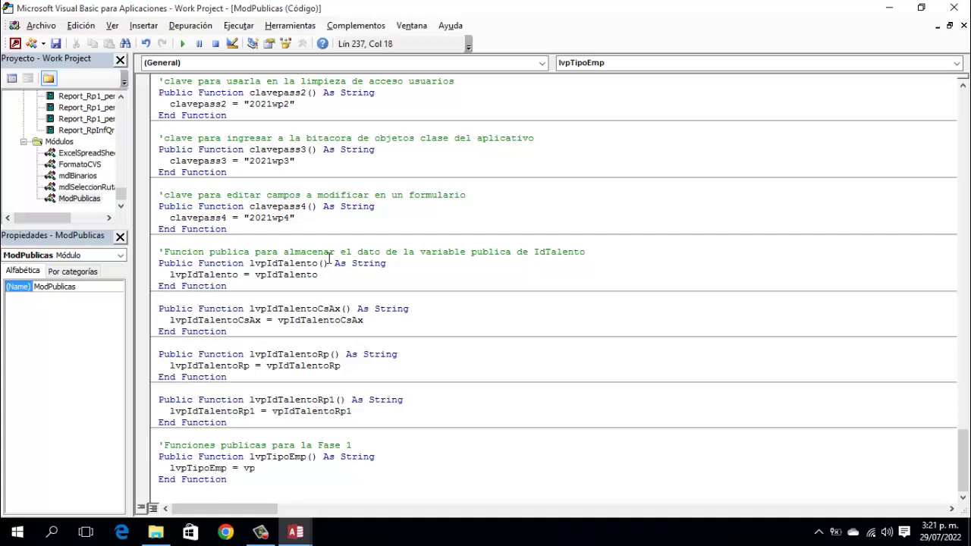
pyautogui.write('emp')
pyautogui.press('Down')
# Step: Add the public function lvpNroIdEmp() As Long returning vpNroIdEmp after the lvpTipoEmp function, separated by a blank line
pyautogui.press('Return')
pyautogui.press('Return')
pyautogui.write('public ')
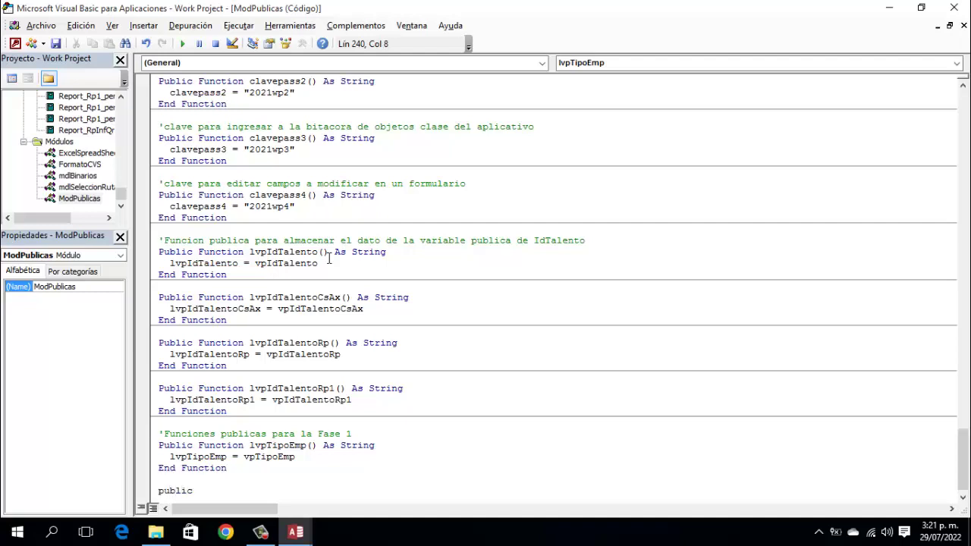
pyautogui.write('function lvpNroIdEmp')
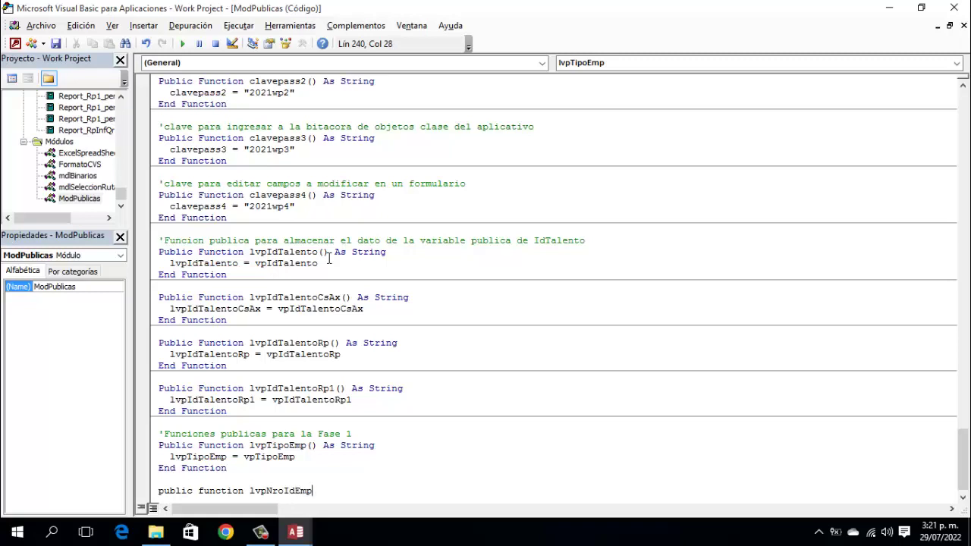
pyautogui.write('() as Long')
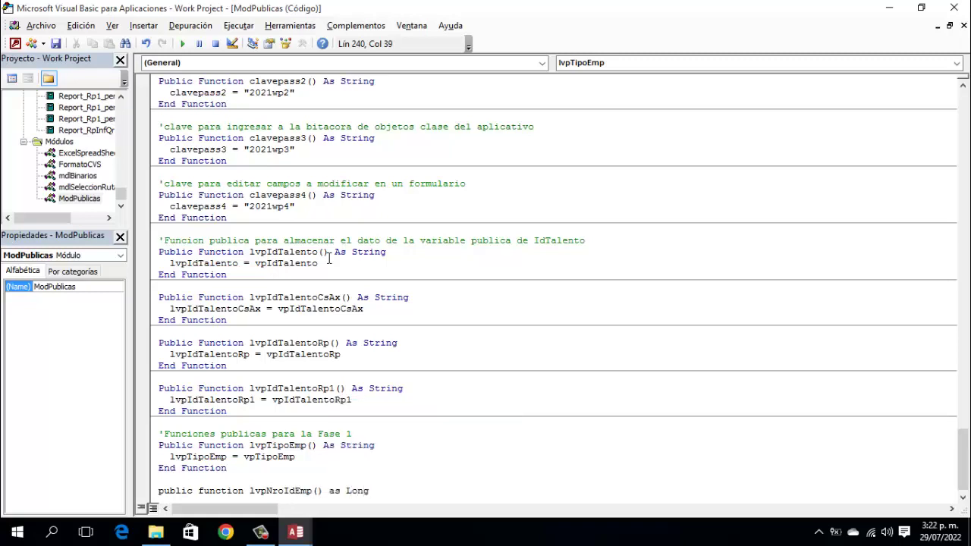
pyautogui.press('Return')
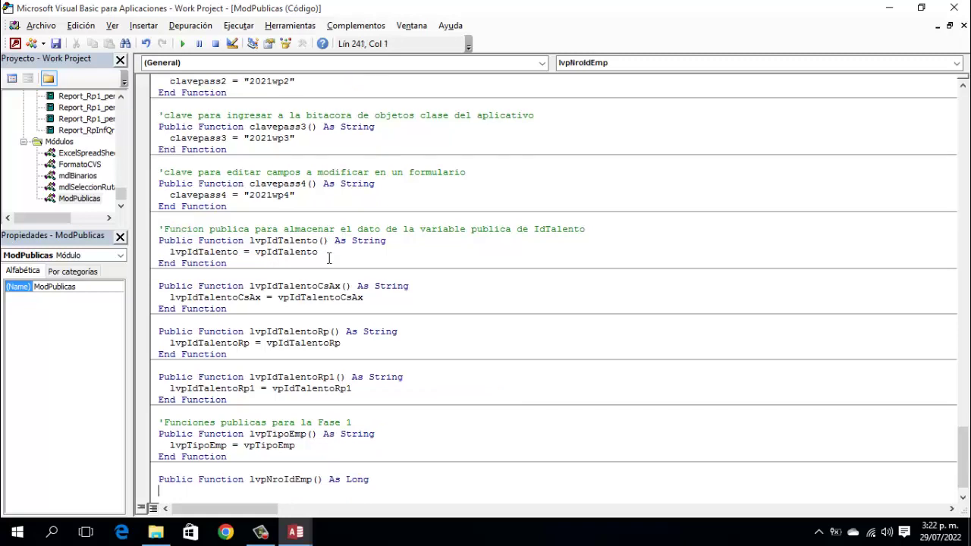
pyautogui.press('Down')
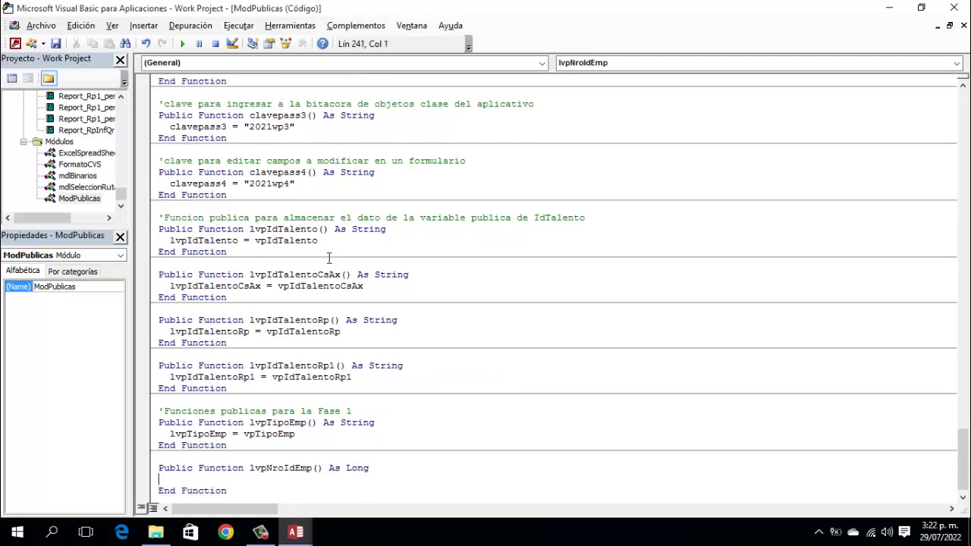
pyautogui.press('Tab')
pyautogui.write('lvpNroIdEmp = vpnroidem')
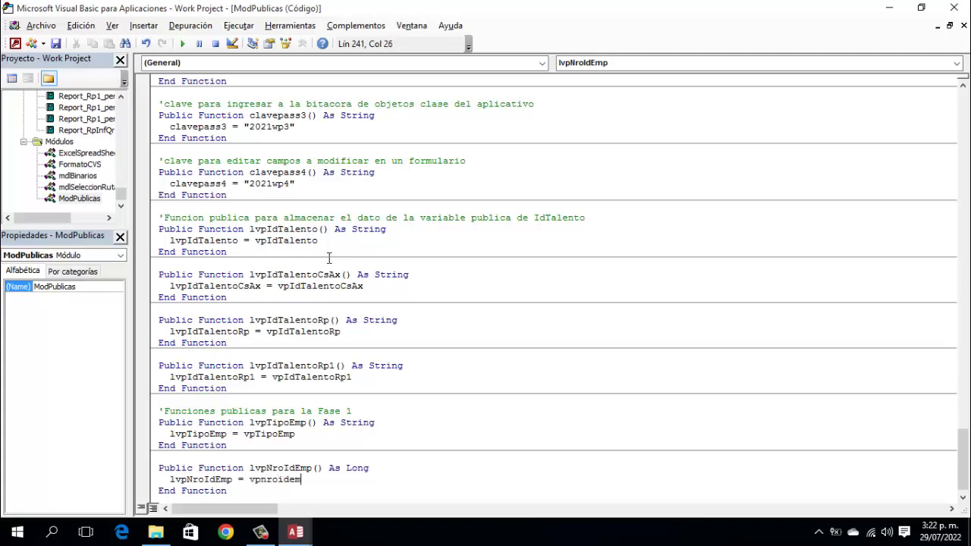
pyautogui.write('p')
pyautogui.press('Down')
# Step: Review the Fase 1 variable declarations in ModPublicas against the functions at the end of the module
pyautogui.press('Up')
pyautogui.press('Up')
pyautogui.press('Up')
pyautogui.press('Up')
pyautogui.press('Up')
pyautogui.press('Up')
pyautogui.press('Up')
pyautogui.press('Up')
pyautogui.press('Up')
pyautogui.press('Up')
pyautogui.press('Up')
pyautogui.press('Up')
pyautogui.press('Up')
pyautogui.press('Up')
pyautogui.press('Up')
pyautogui.press('Up')
pyautogui.press('Up')
pyautogui.press('Up')
pyautogui.press('Up')
pyautogui.press('Up')
pyautogui.press('Up')
pyautogui.press('Up')
pyautogui.press('Up')
pyautogui.press('Up')
pyautogui.press('Up')
pyautogui.press('Up')
pyautogui.press('Up')
pyautogui.press('Up')
pyautogui.press('Up')
pyautogui.press('Up')
pyautogui.press('Up')
pyautogui.press('Up')
pyautogui.press('Up')
pyautogui.press('Up')
pyautogui.press('Up')
pyautogui.press('Up')
pyautogui.press('Up')
pyautogui.press('Up')
pyautogui.press('Up')
pyautogui.press('Up')
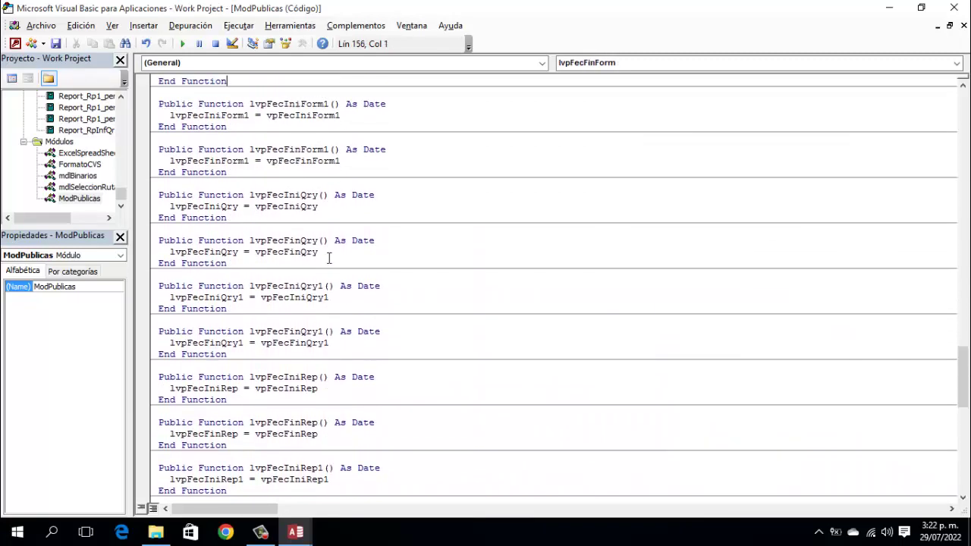
pyautogui.press('Up')
pyautogui.press('Up')
pyautogui.press('Up')
pyautogui.press('Up')
pyautogui.press('Up')
pyautogui.press('Up')
pyautogui.press('Up')
pyautogui.press('Up')
pyautogui.press('Up')
pyautogui.press('Up')
pyautogui.press('Up')
pyautogui.press('Up')
pyautogui.press('Up')
pyautogui.press('Up')
pyautogui.press('Up')
pyautogui.press('Up')
pyautogui.press('Up')
pyautogui.press('Up')
pyautogui.press('Up')
pyautogui.press('Up')
pyautogui.press('Up')
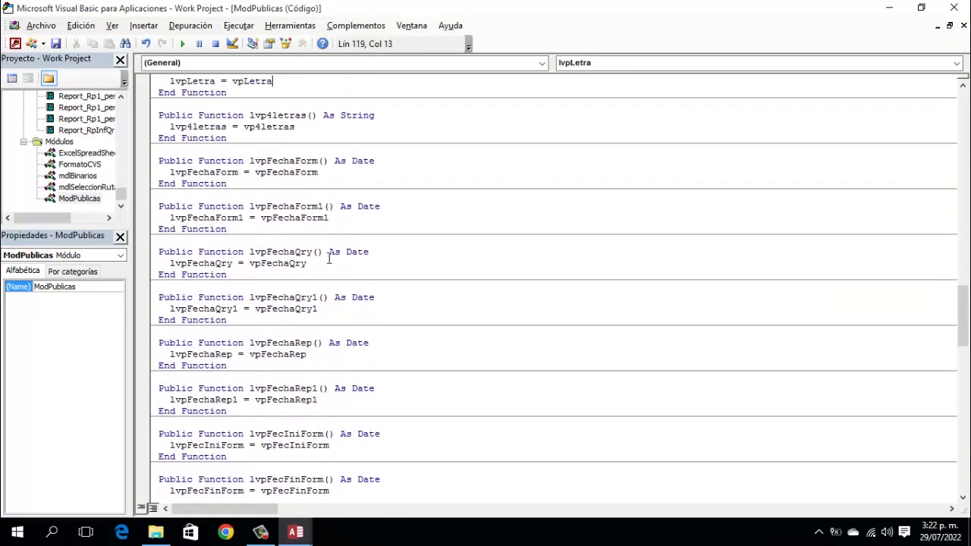
pyautogui.press('Up')
pyautogui.press('Up')
pyautogui.press('Up')
pyautogui.press('Up')
pyautogui.press('Up')
pyautogui.press('Up')
pyautogui.press('Up')
pyautogui.press('Up')
pyautogui.press('Up')
pyautogui.press('Up')
pyautogui.press('Up')
pyautogui.press('Up')
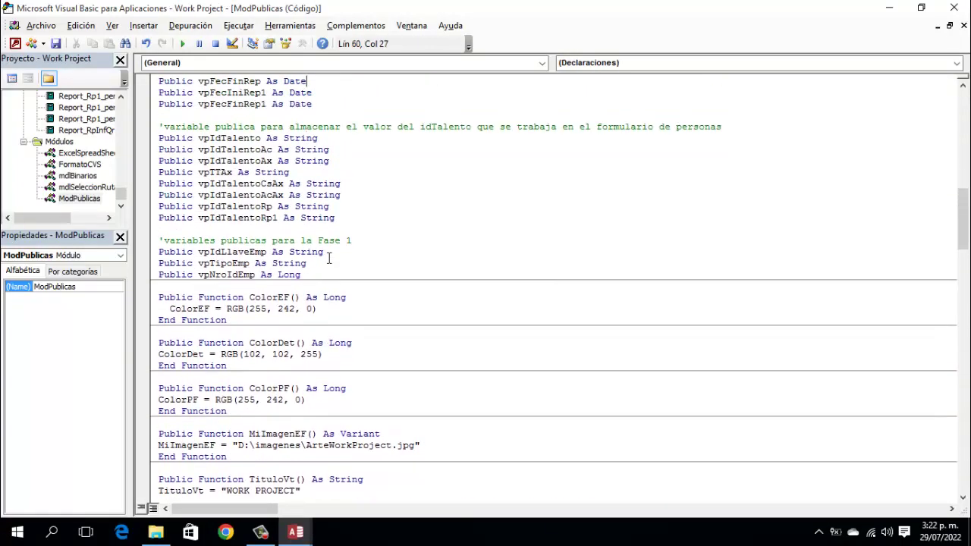
pyautogui.press('Down')
pyautogui.click(329, 273)
# Step: Close the Visual Basic editor and open the M_Fase1_empresas table in Design view, at the empty field row below Obs_Emp
pyautogui.click(953, 9)
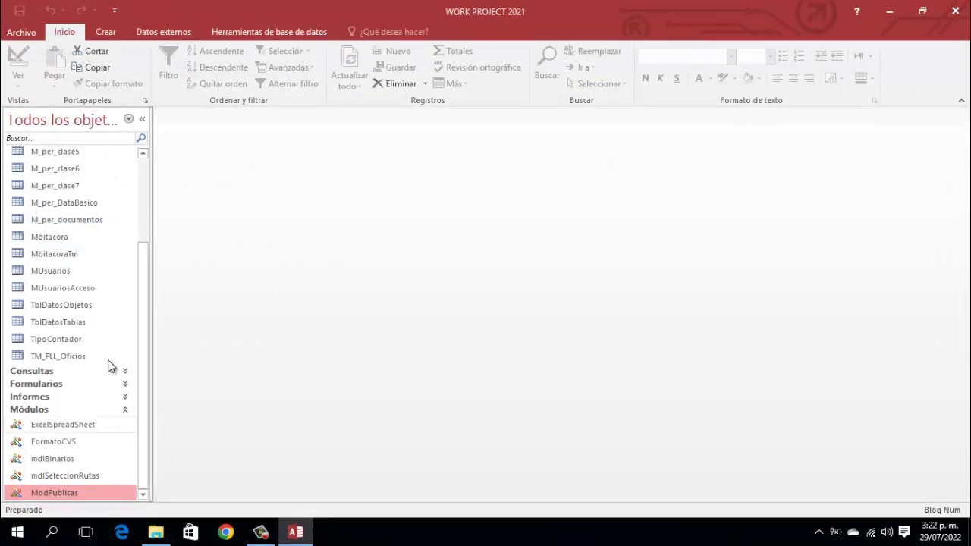
pyautogui.moveTo(144, 318); pyautogui.dragTo(159, 175)
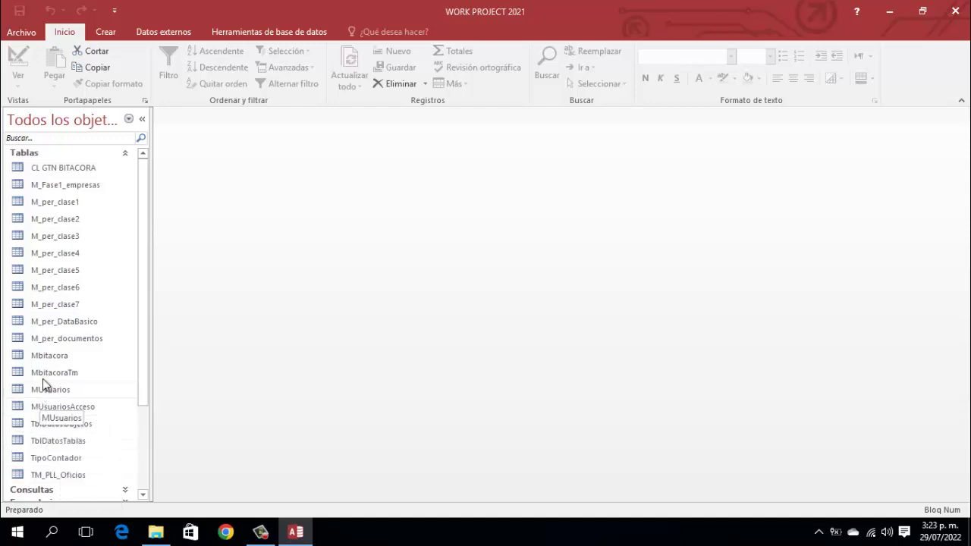
pyautogui.click(56, 184)
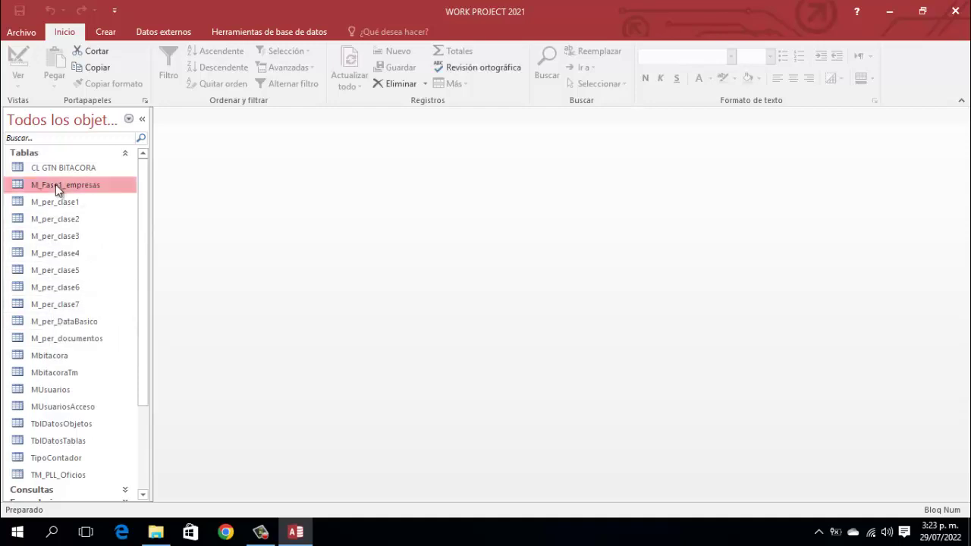
pyautogui.rightClick(56, 184)
pyautogui.click(97, 212)
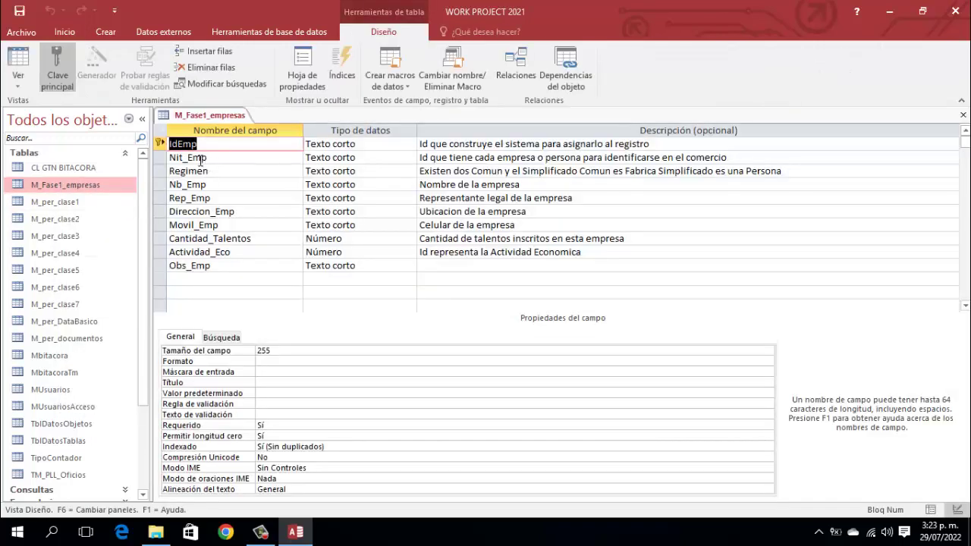
pyautogui.click(186, 277)
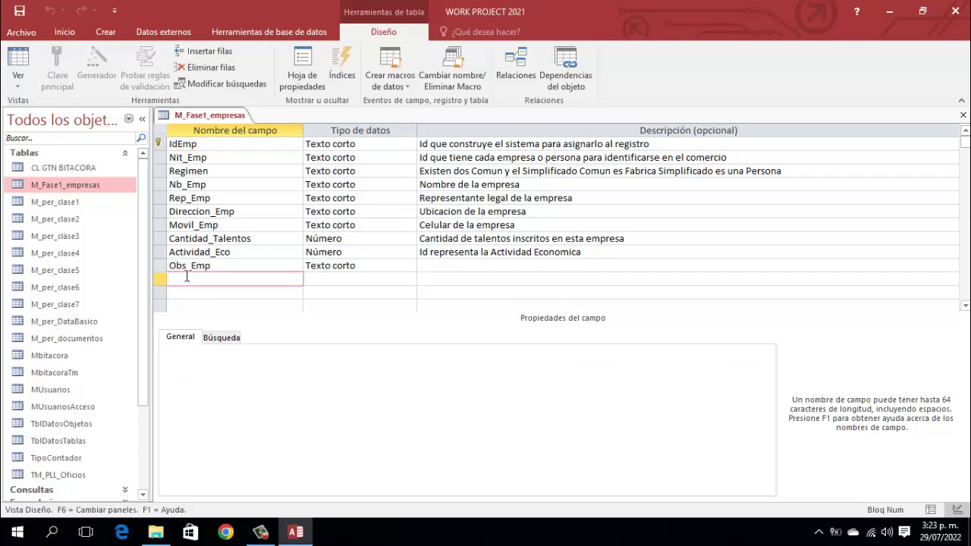
# Step: Add a Fecha/Hora field named Fec_Reg_Emp to the table and move it directly below IdEmp
pyautogui.write('Fec_Reg_Emp')
pyautogui.press('Tab')
pyautogui.write('f')
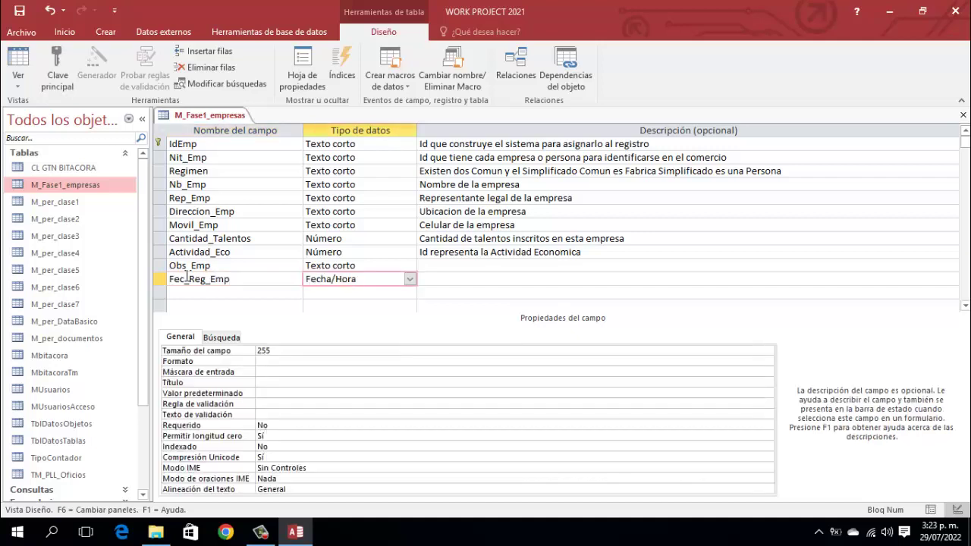
pyautogui.press('Tab')
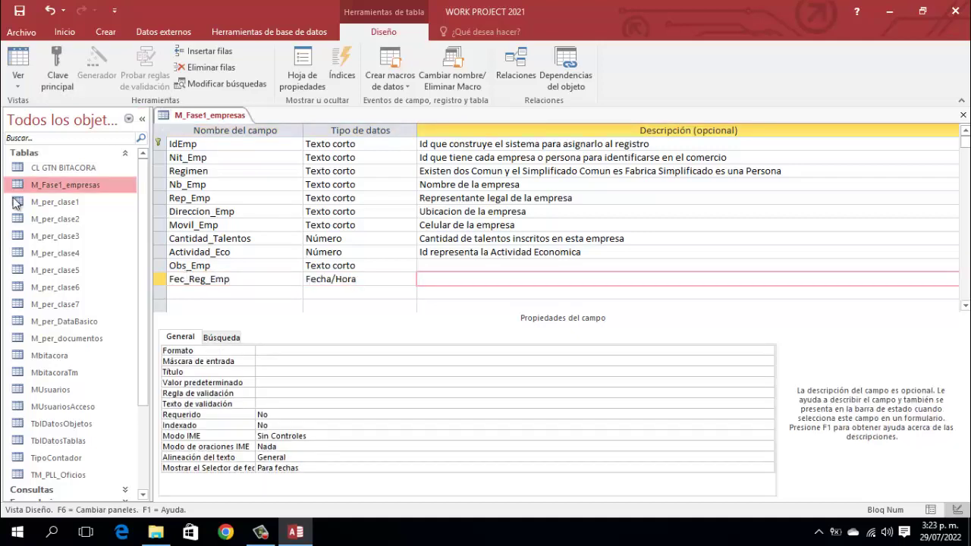
pyautogui.click(159, 280)
pyautogui.moveTo(161, 278); pyautogui.dragTo(162, 164)
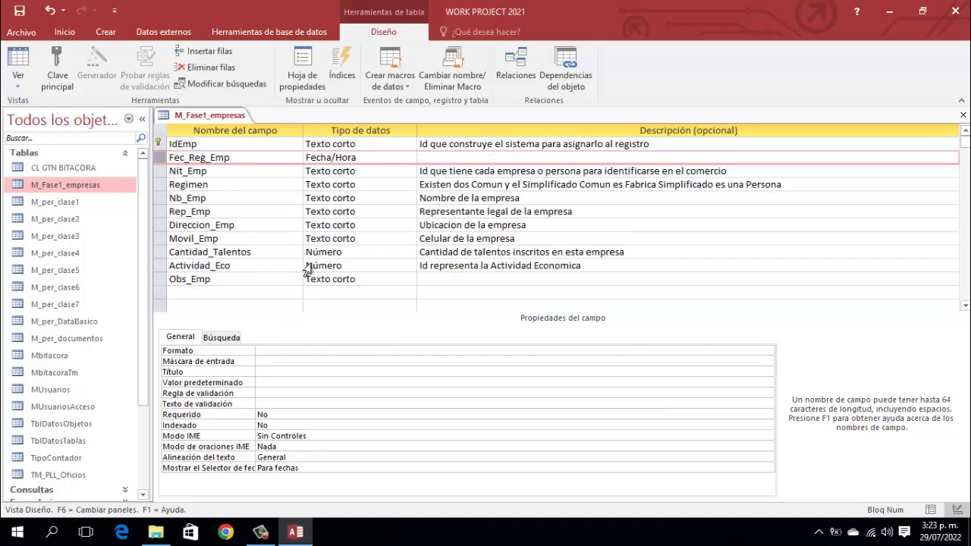
# Step: Set the display format of the Fec_Reg_Emp field to Fecha corta
pyautogui.click(287, 351)
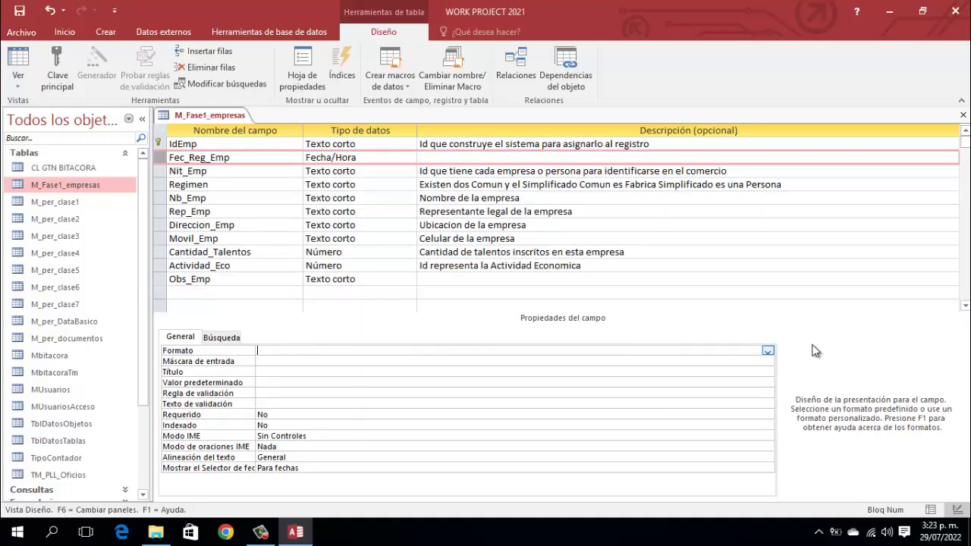
pyautogui.click(768, 351)
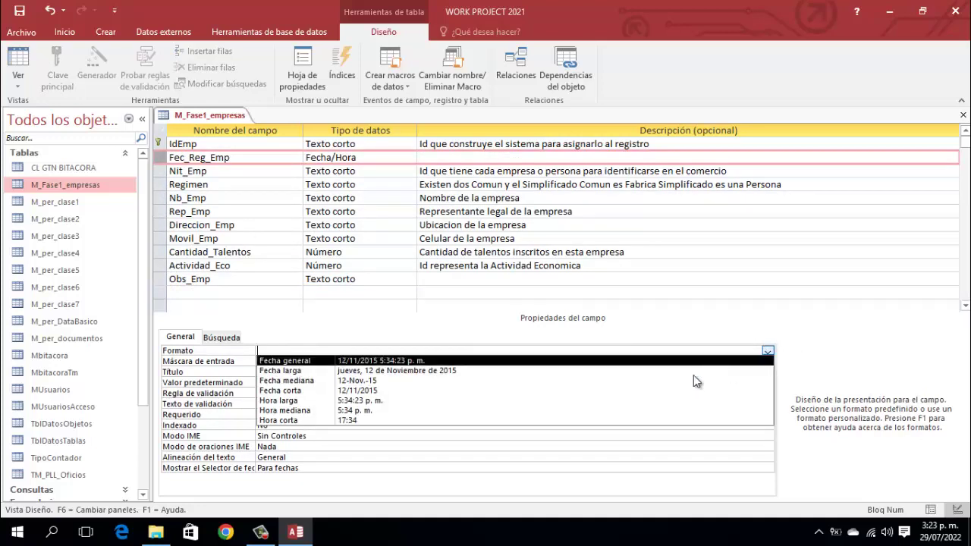
pyautogui.click(376, 391)
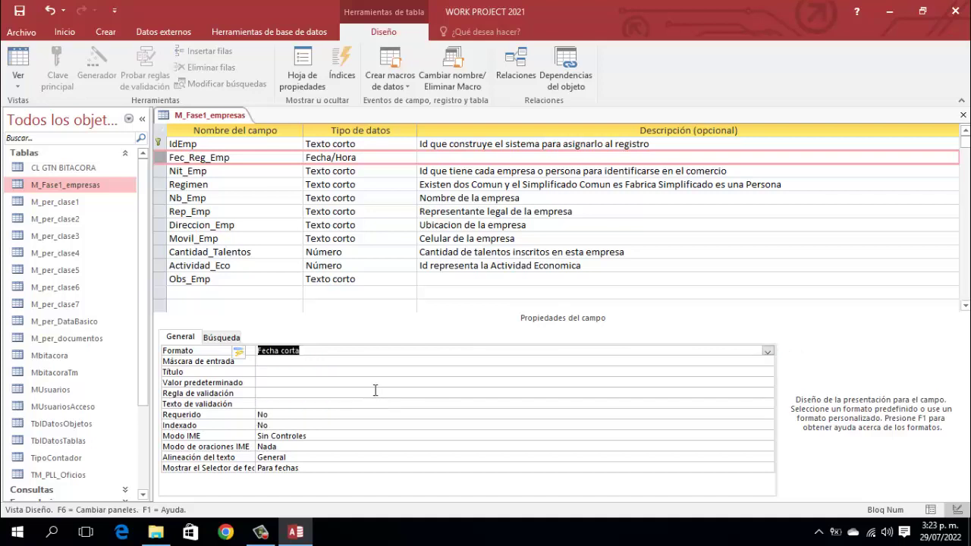
# Step: Give the Fec_Reg_Emp field the Fecha corta input mask using the input mask wizard, allowing the wizard file to open
pyautogui.click(302, 362)
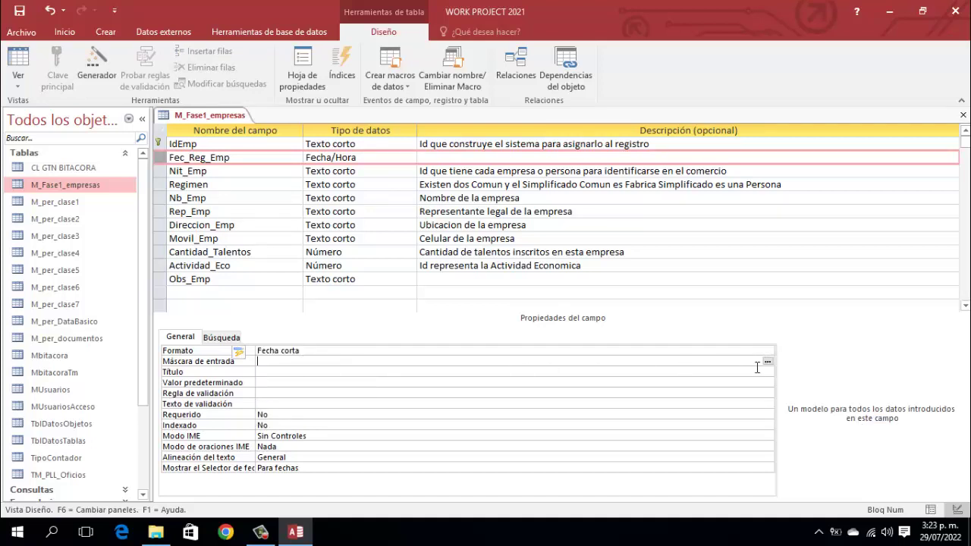
pyautogui.click(768, 362)
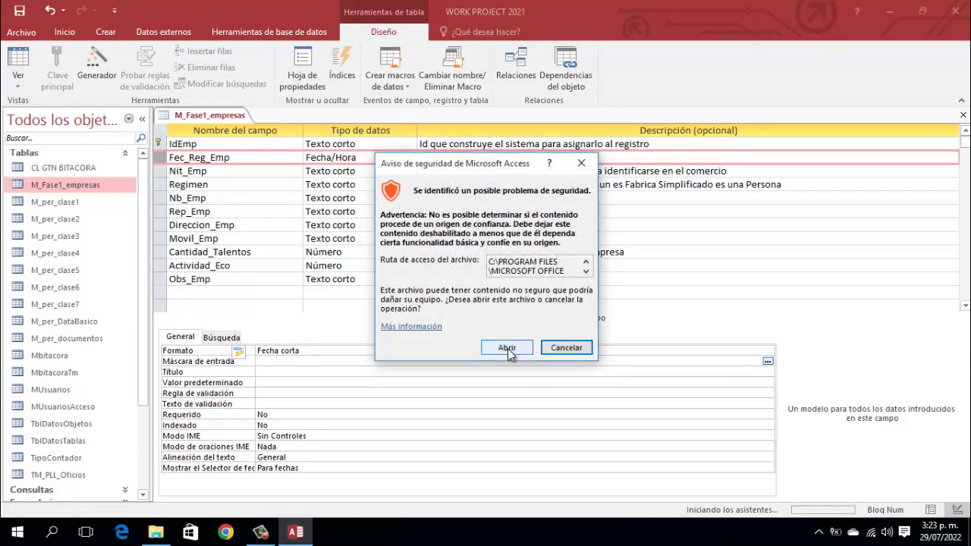
pyautogui.click(507, 349)
pyautogui.click(456, 306)
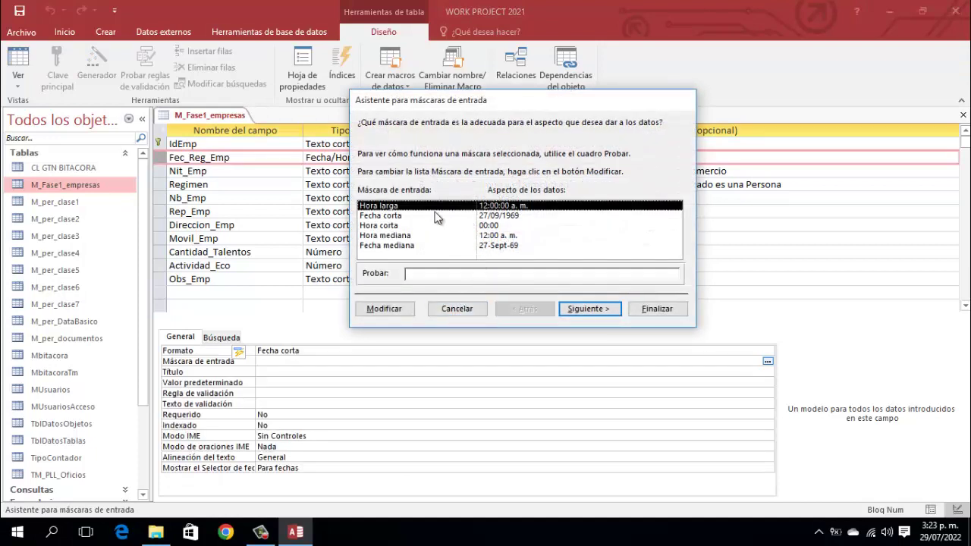
pyautogui.click(389, 217)
pyautogui.click(590, 309)
pyautogui.click(593, 309)
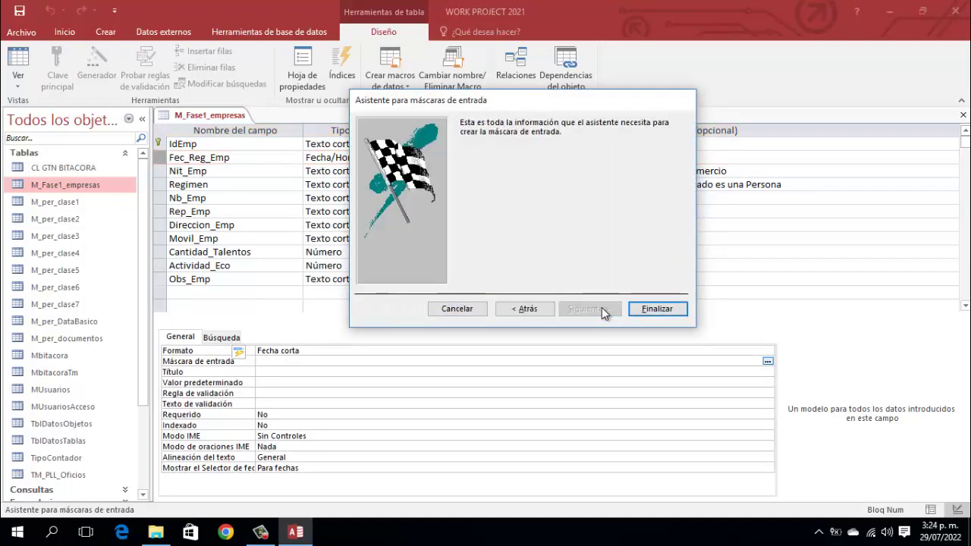
pyautogui.click(649, 309)
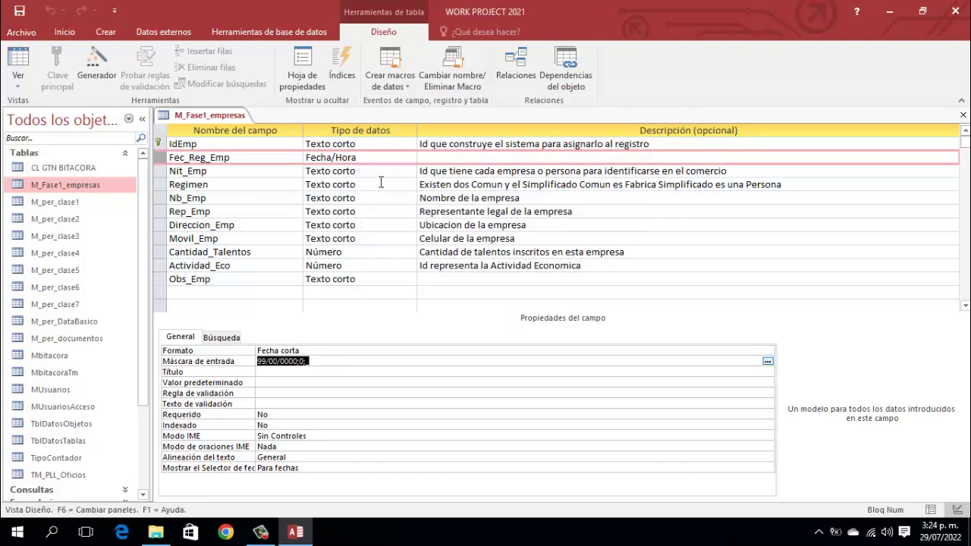
# Step: Save the M_Fase1_empresas table design and close the table
pyautogui.rightClick(220, 115)
pyautogui.click(230, 124)
pyautogui.rightClick(229, 121)
pyautogui.click(266, 144)
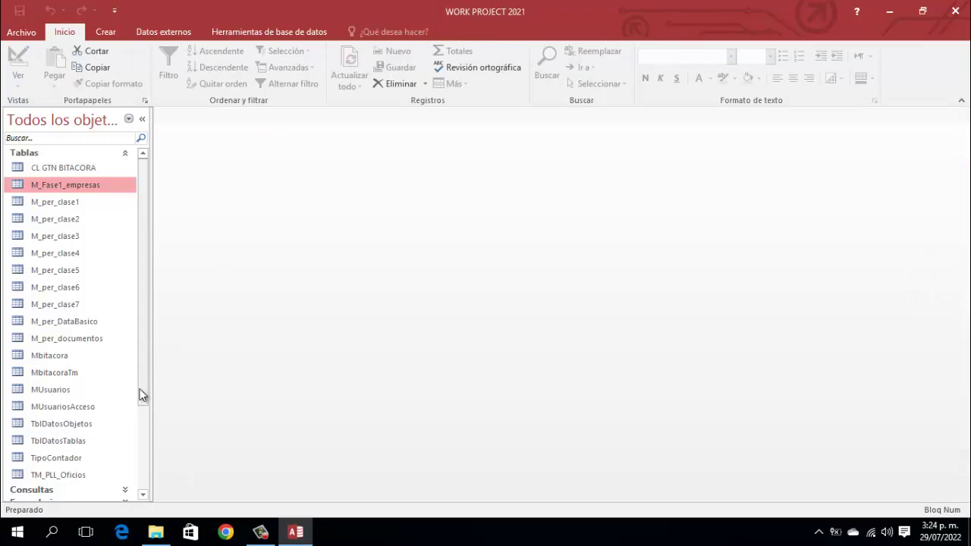
pyautogui.moveTo(141, 395); pyautogui.dragTo(169, 316)
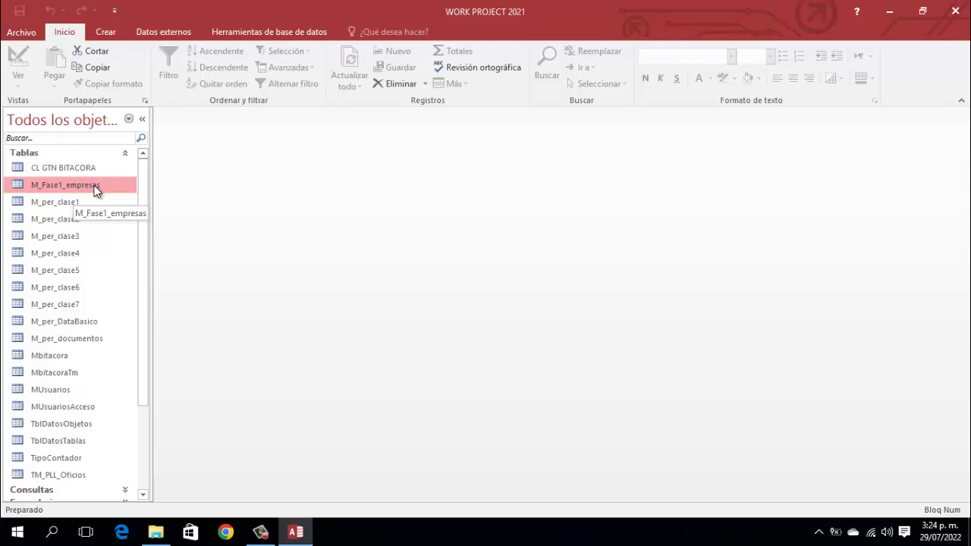
# Step: Create a blank form, save it as FrmIgFase1 and close the field list
pyautogui.click(107, 35)
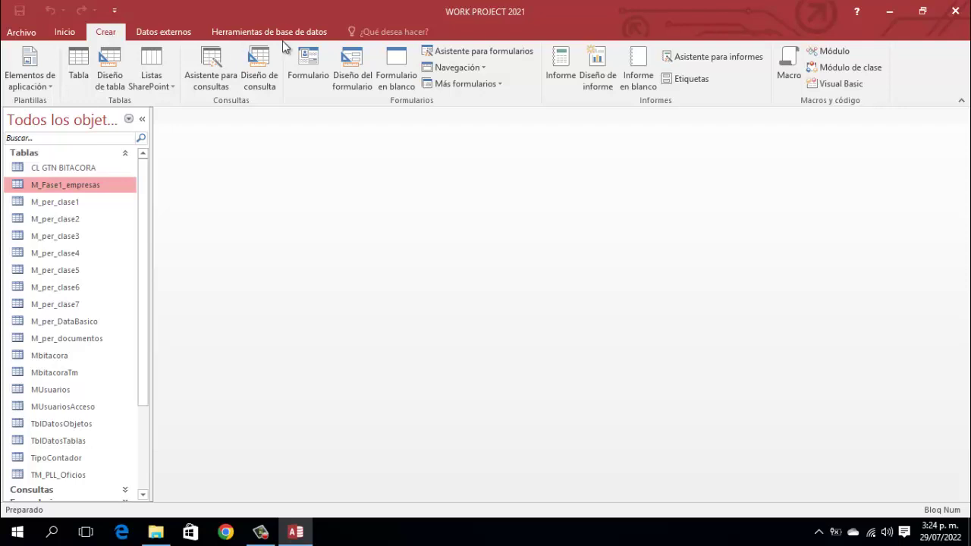
pyautogui.click(408, 81)
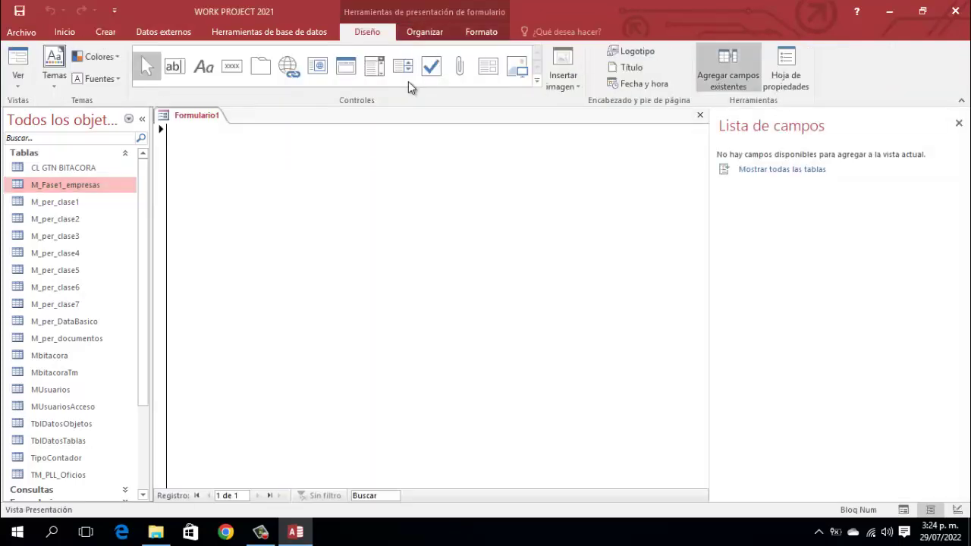
pyautogui.rightClick(199, 122)
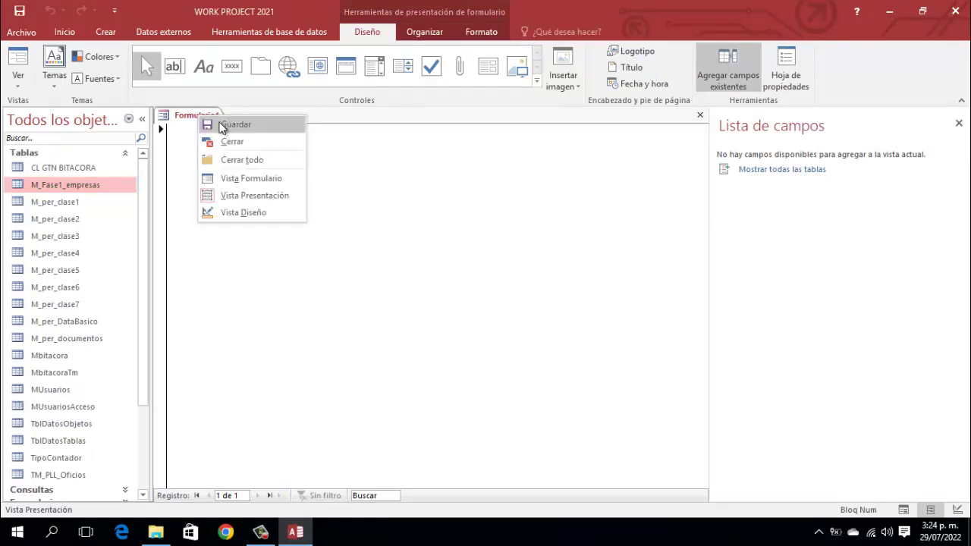
pyautogui.click(222, 125)
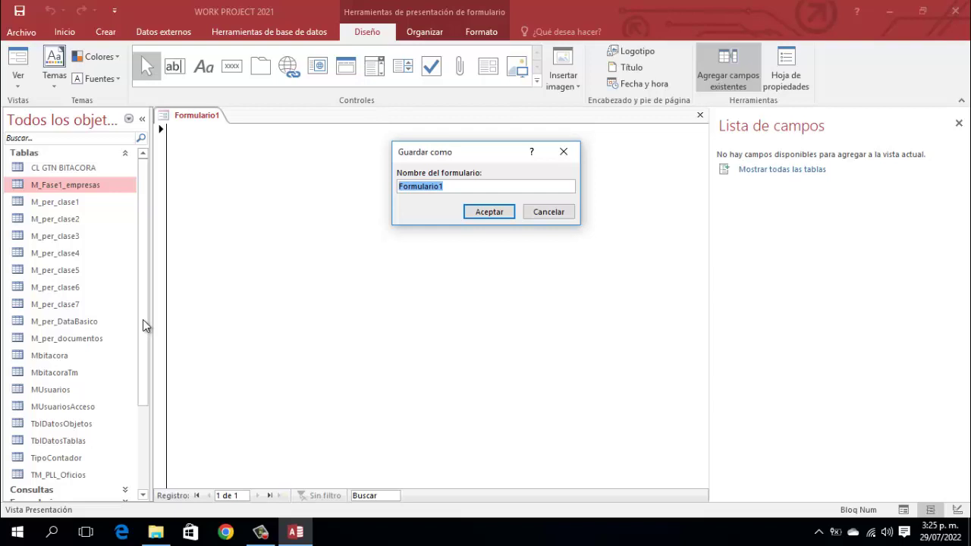
pyautogui.write('FrmigFase1')
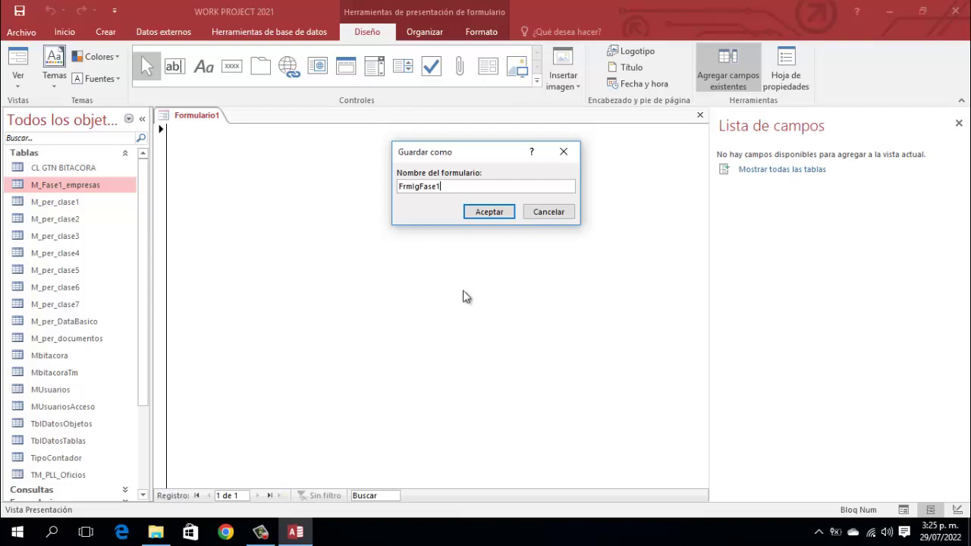
pyautogui.click(503, 214)
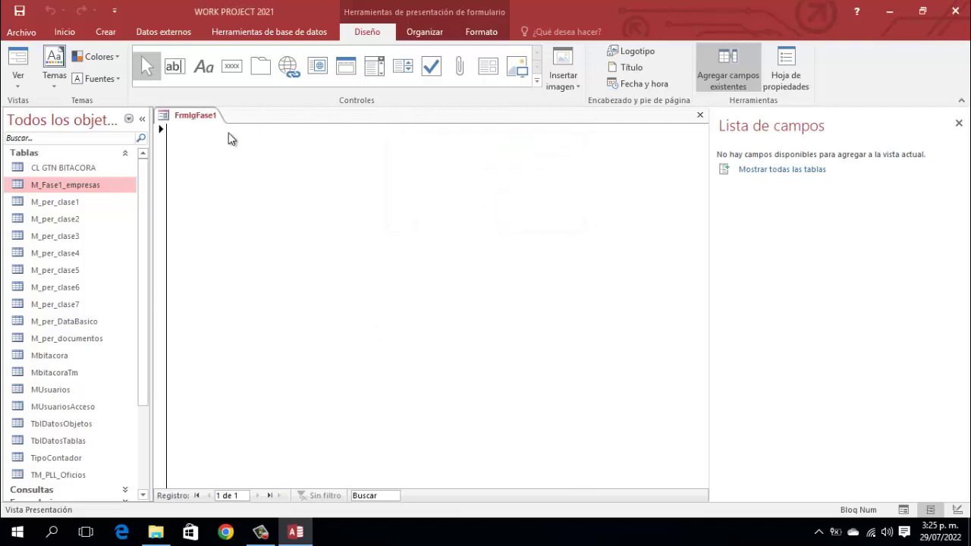
pyautogui.click(958, 123)
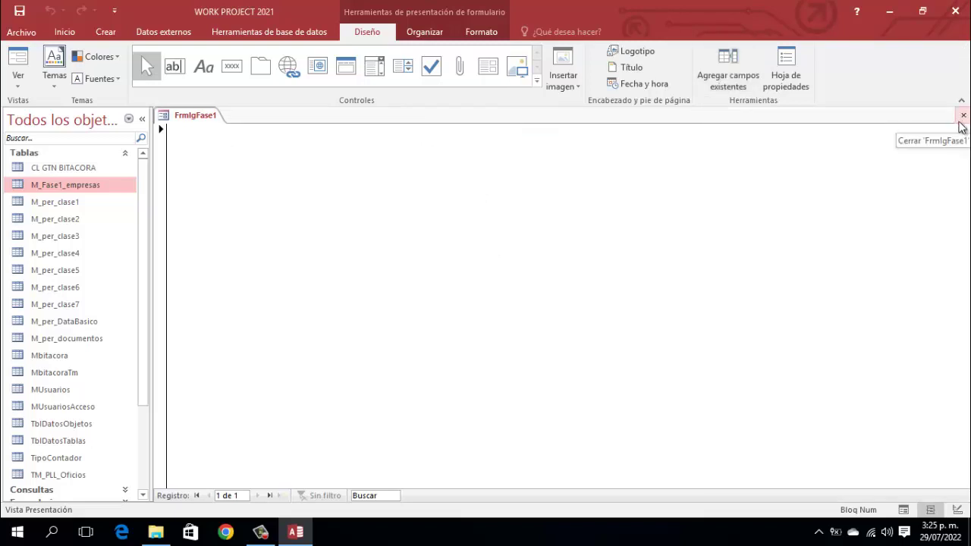
# Step: Show the FrmIgFase1 form in Design view and add a title to its form header
pyautogui.rightClick(189, 119)
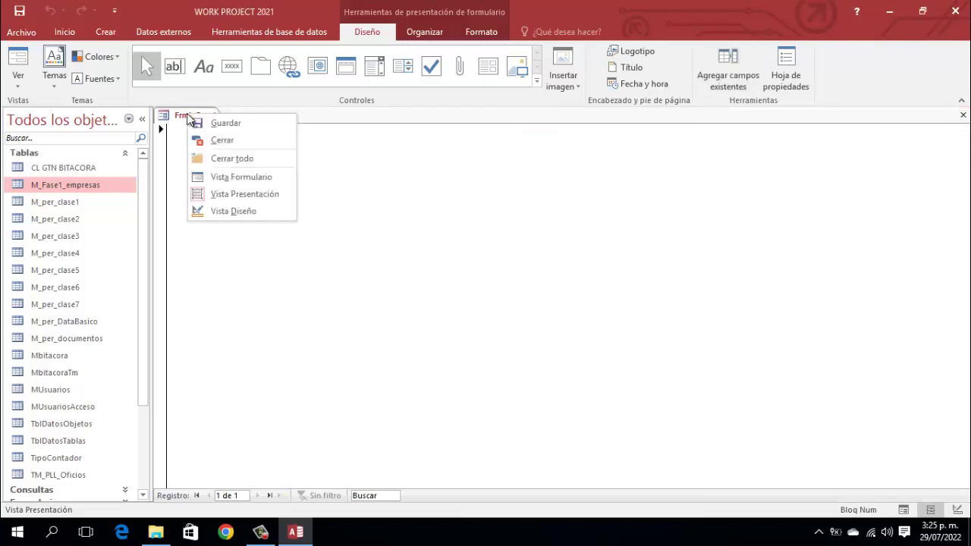
pyautogui.click(247, 211)
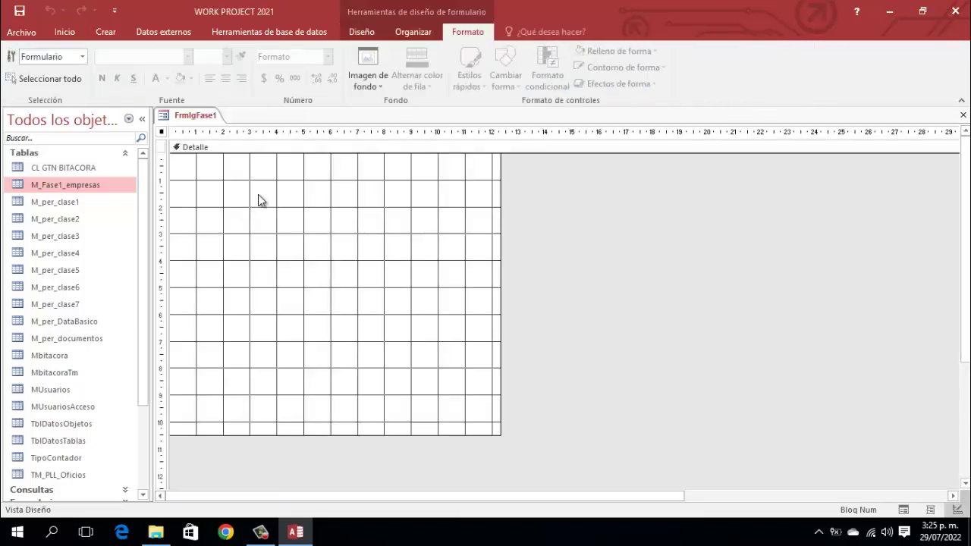
pyautogui.click(368, 33)
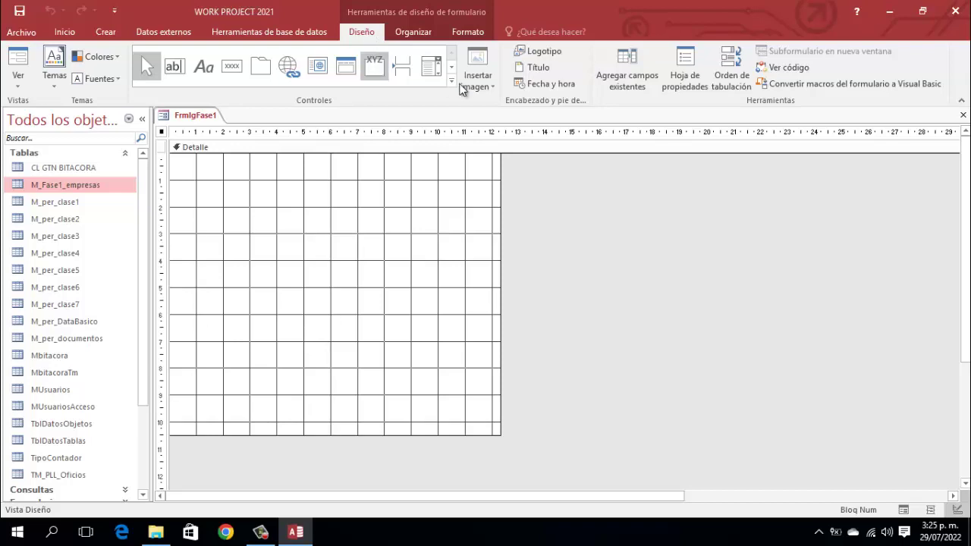
pyautogui.click(557, 69)
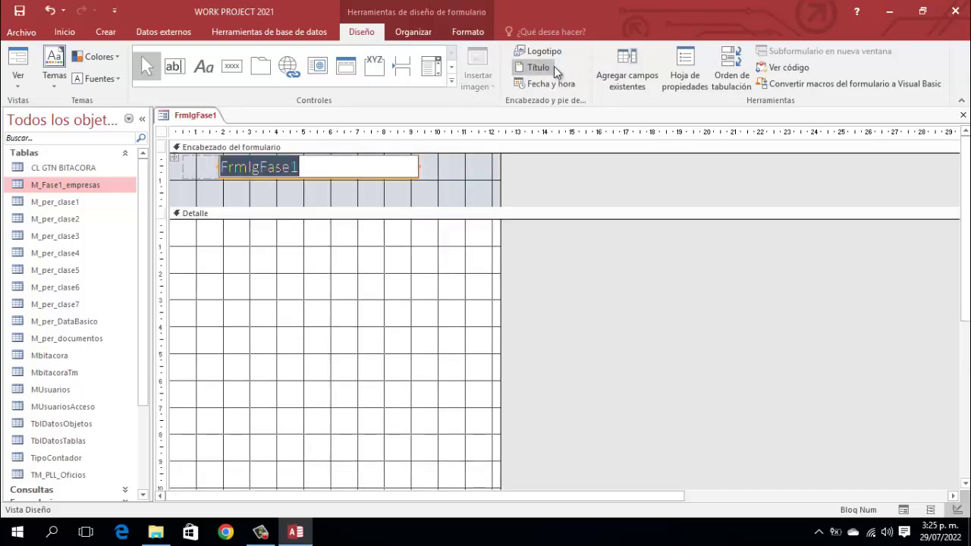
# Step: Remove the control layout from the header title and change its text to "Ingresar Empresa"
pyautogui.click(160, 167)
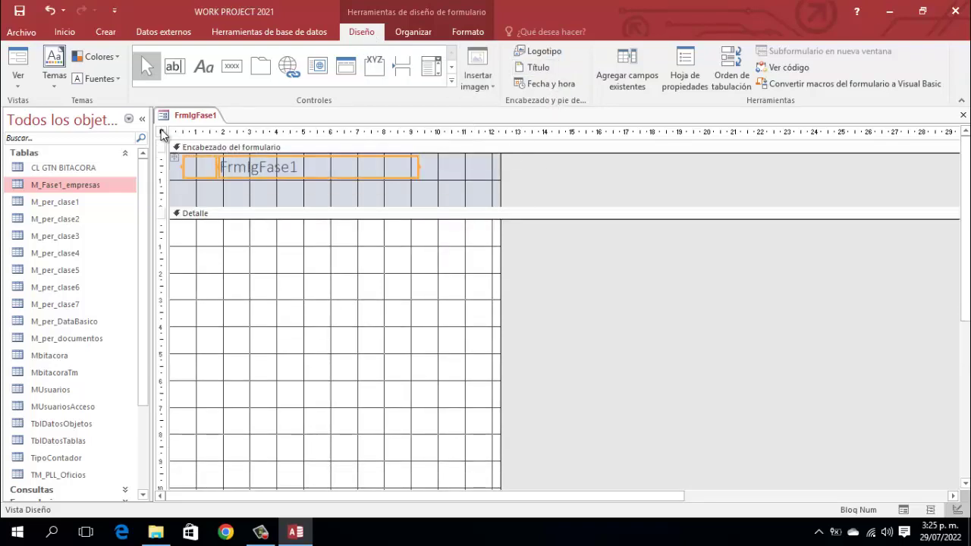
pyautogui.click(423, 32)
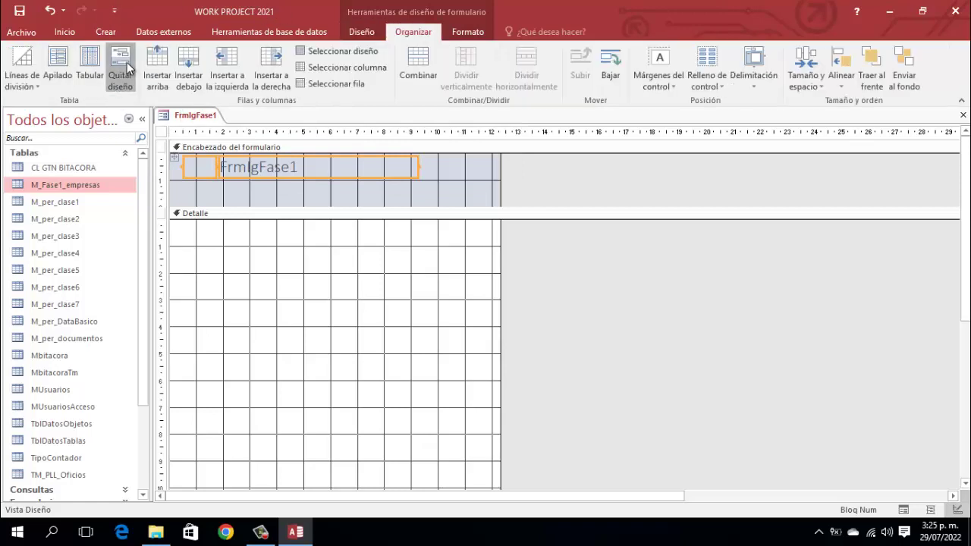
pyautogui.click(120, 76)
pyautogui.click(305, 165)
pyautogui.moveTo(305, 165); pyautogui.dragTo(214, 155)
pyautogui.write('Ingresar ')
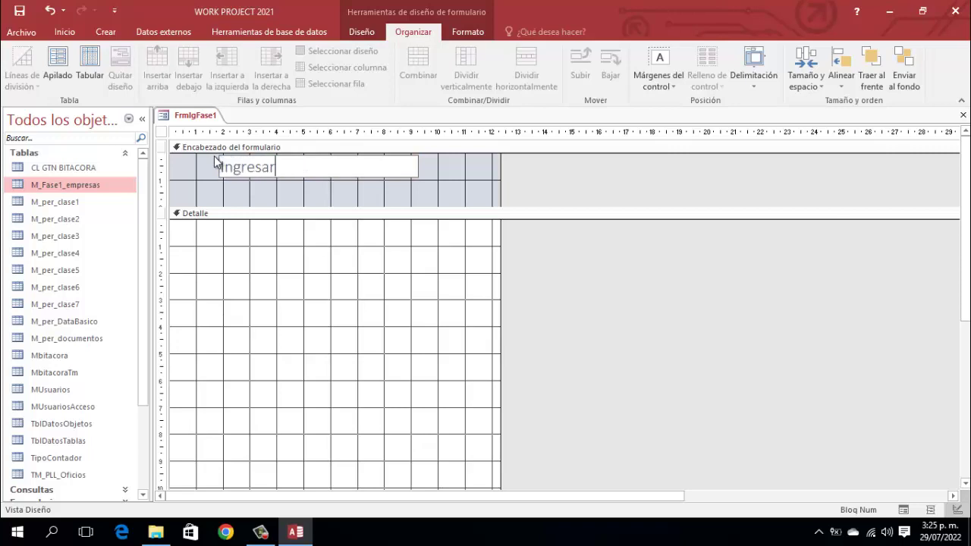
pyautogui.write('Empresa')
pyautogui.click(519, 165)
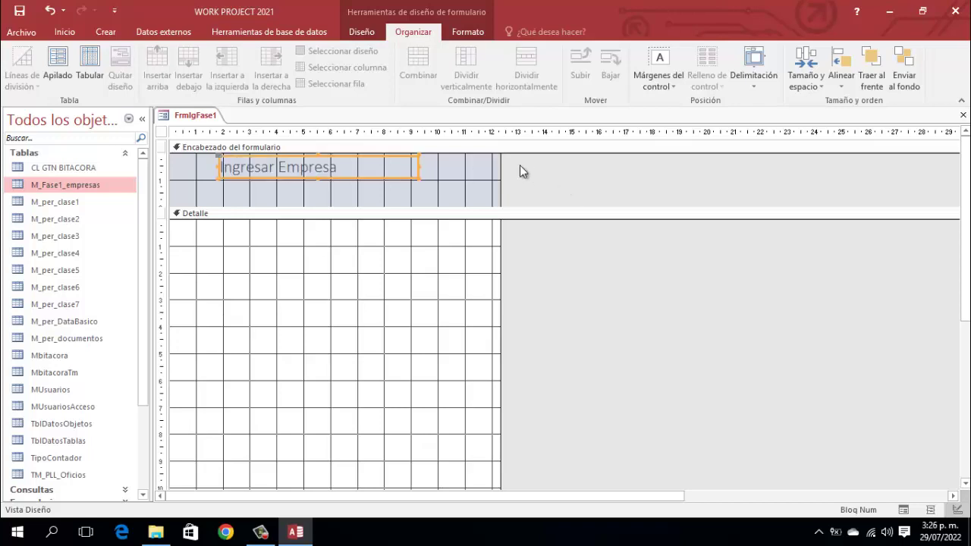
# Step: Format the "Ingresar Empresa" title as black, bold, centred text
pyautogui.click(391, 173)
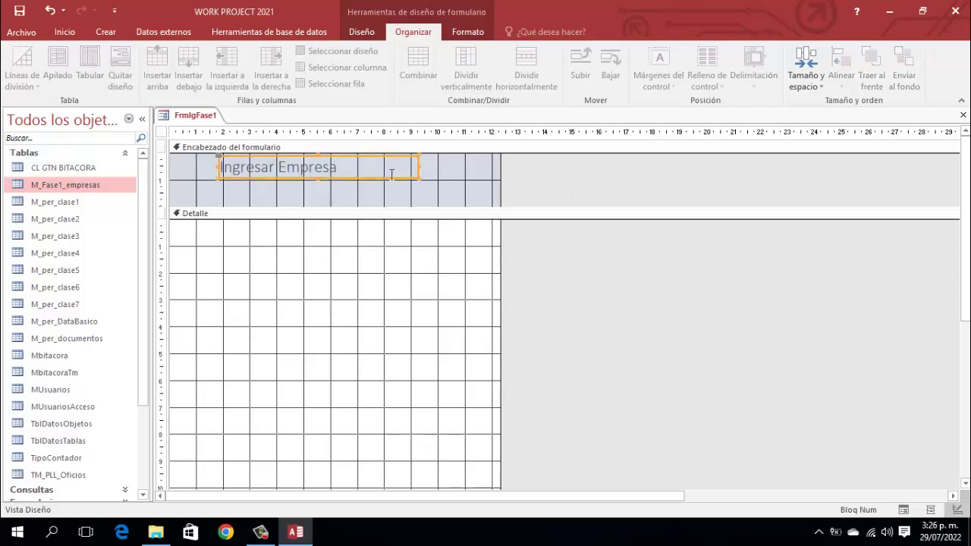
pyautogui.click(467, 32)
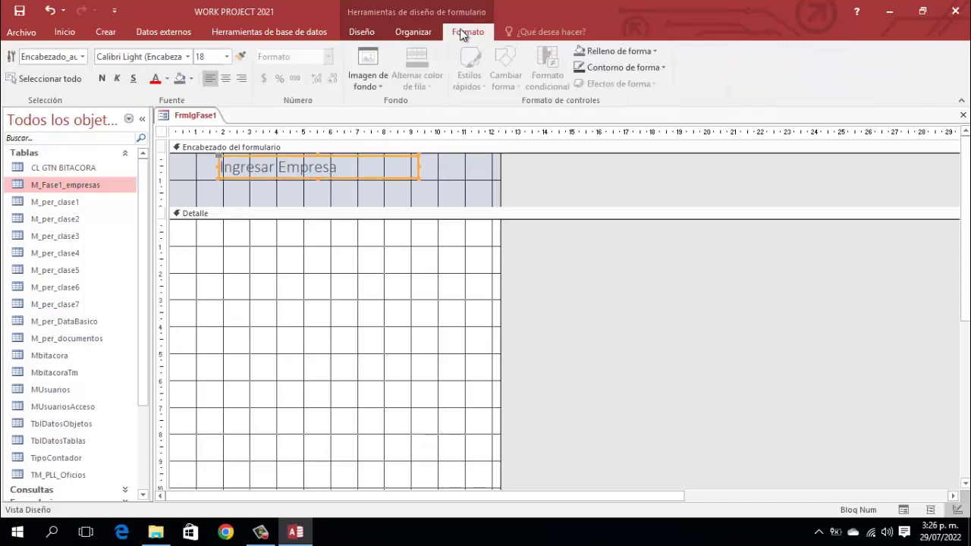
pyautogui.click(166, 78)
pyautogui.click(165, 125)
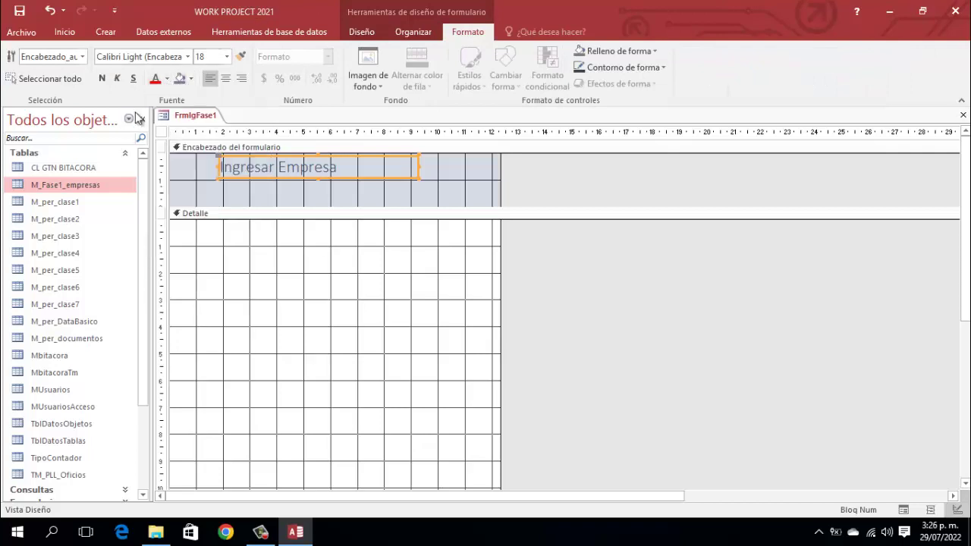
pyautogui.click(102, 78)
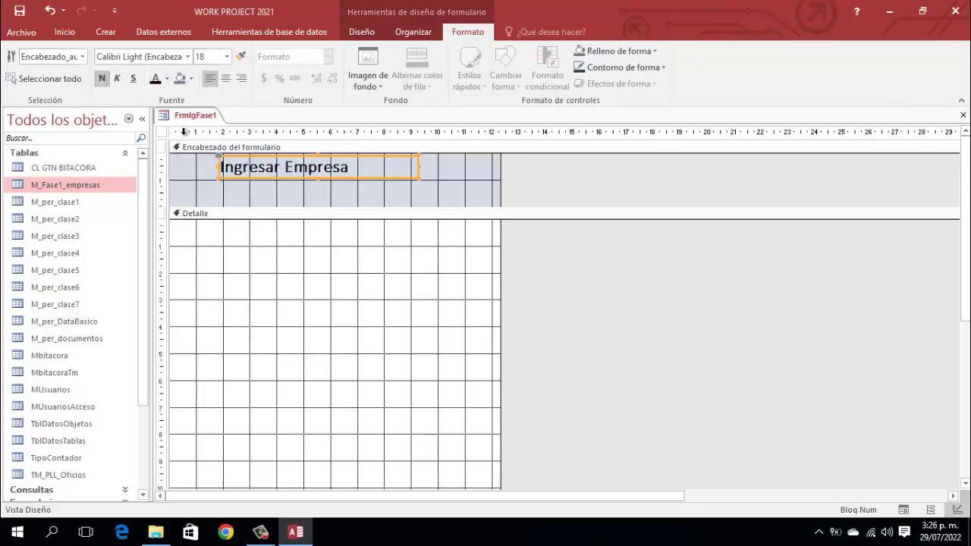
pyautogui.click(225, 78)
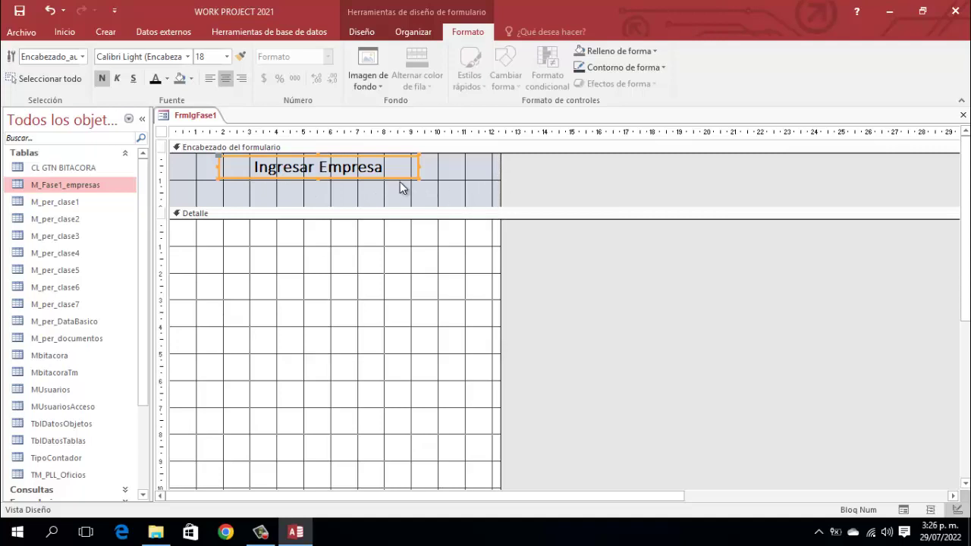
# Step: Move the title to start about 4.6 cm from the form's left edge, slightly lower in the header, and widen the form to about 24 cm
pyautogui.moveTo(398, 176); pyautogui.dragTo(460, 193)
pyautogui.click(584, 177)
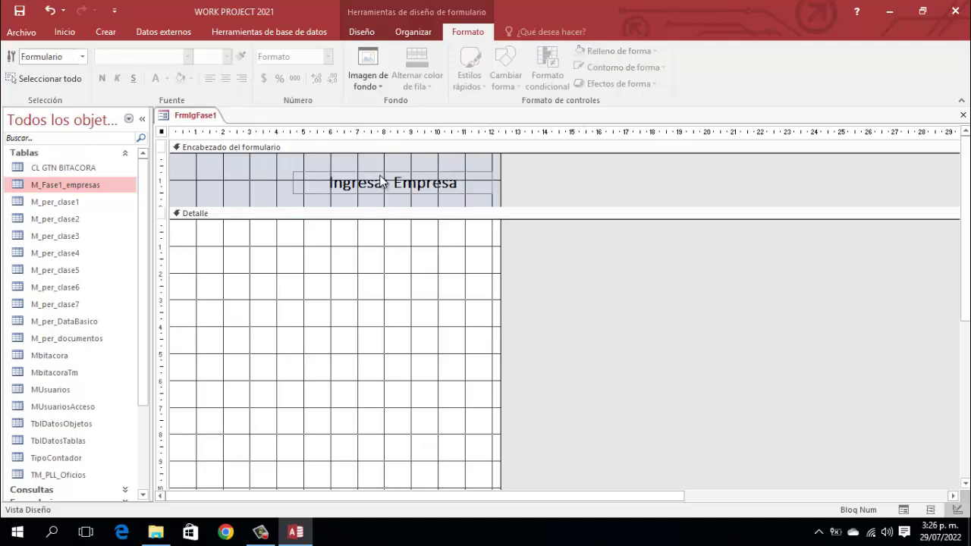
pyautogui.moveTo(502, 162); pyautogui.dragTo(814, 150)
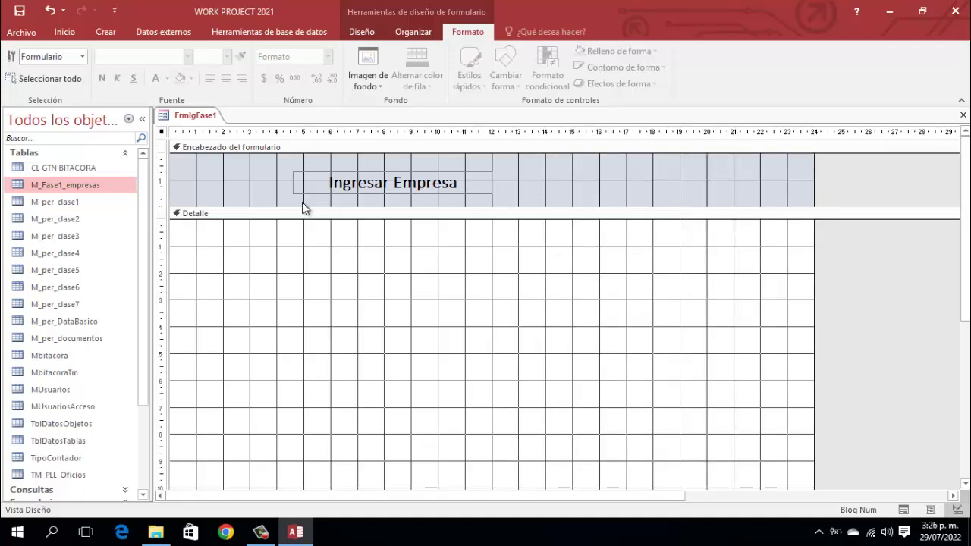
# Step: Move and enlarge the "Ingresar Empresa" title to span about 8 to 19 cm across the header, and set its font size to 22
pyautogui.click(325, 193)
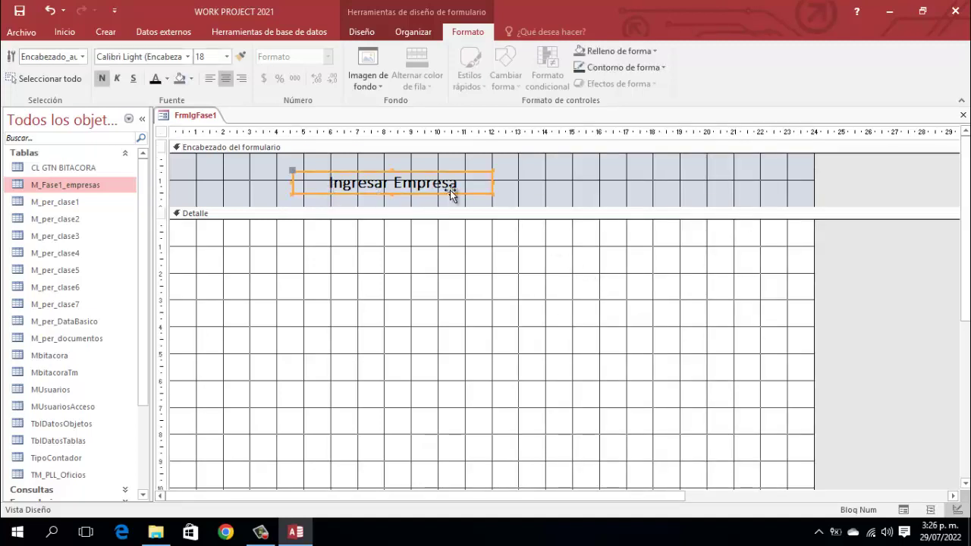
pyautogui.moveTo(473, 193); pyautogui.dragTo(657, 190)
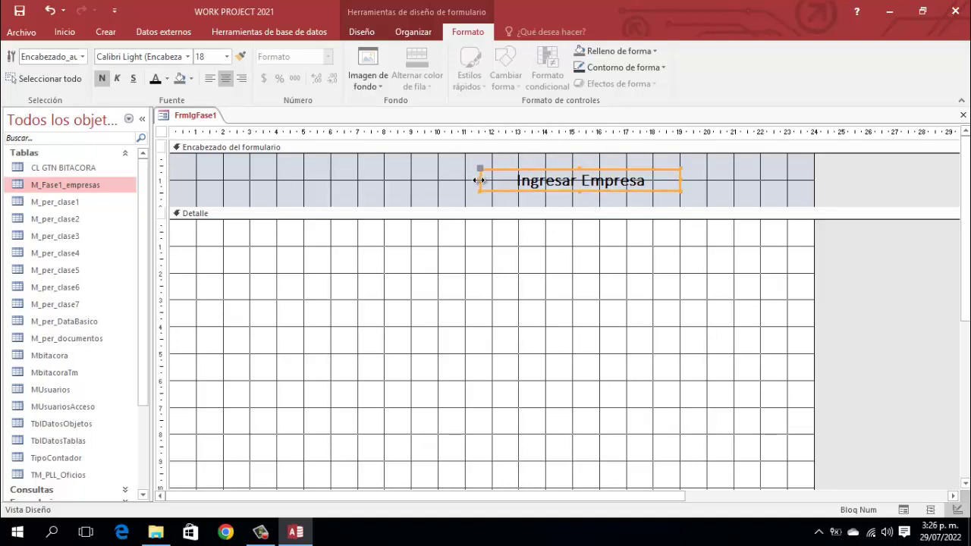
pyautogui.moveTo(478, 179); pyautogui.dragTo(382, 180)
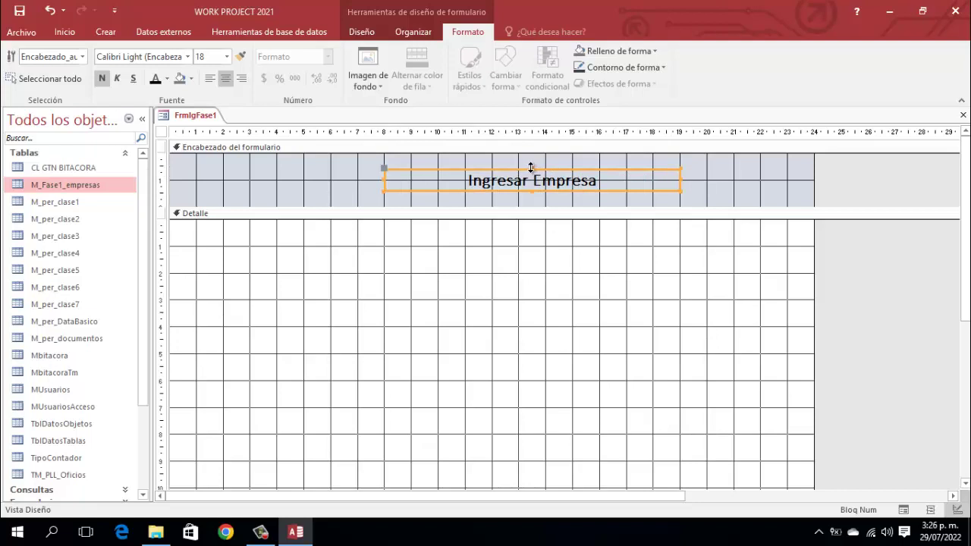
pyautogui.moveTo(532, 167); pyautogui.dragTo(533, 199)
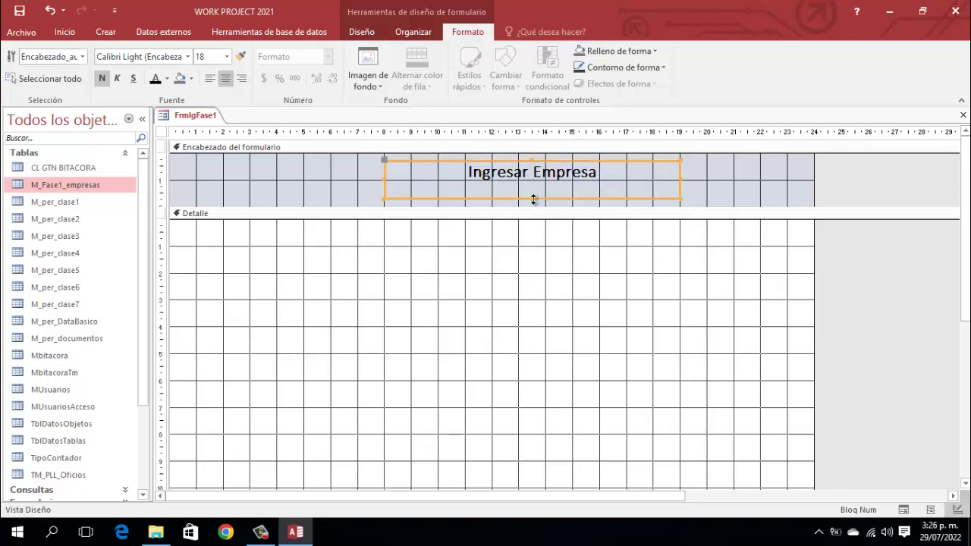
pyautogui.click(228, 56)
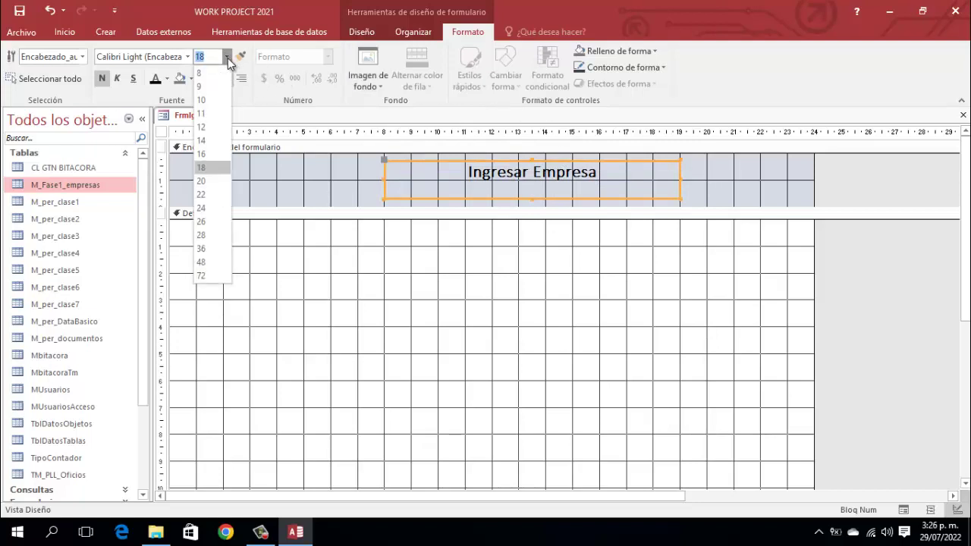
pyautogui.click(203, 194)
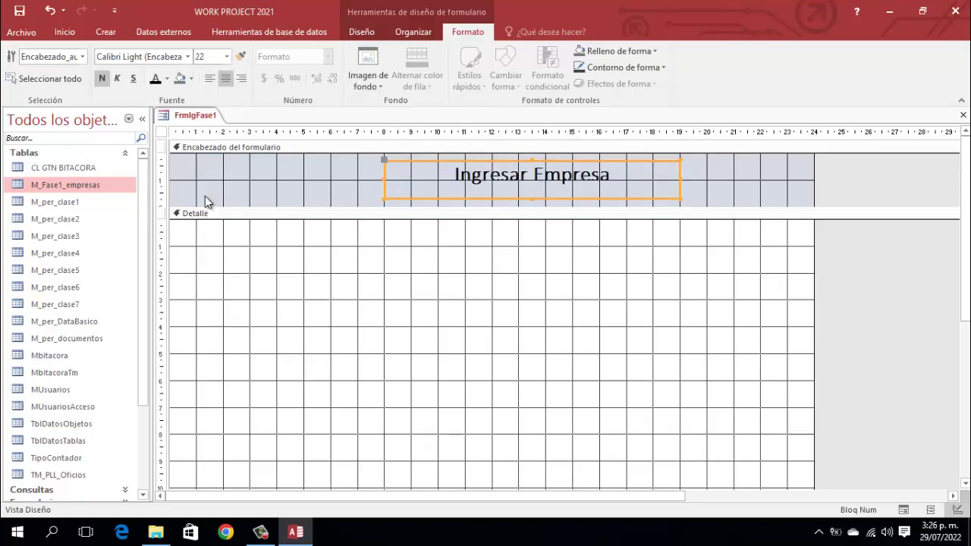
pyautogui.click(840, 173)
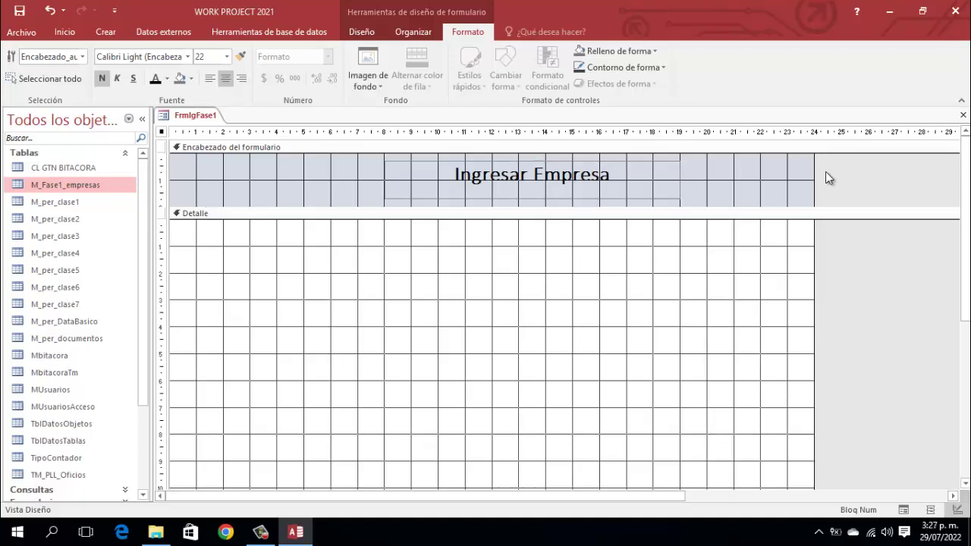
# Step: Set the form header's background colour to white (Blanco, Fondo 1)
pyautogui.click(311, 195)
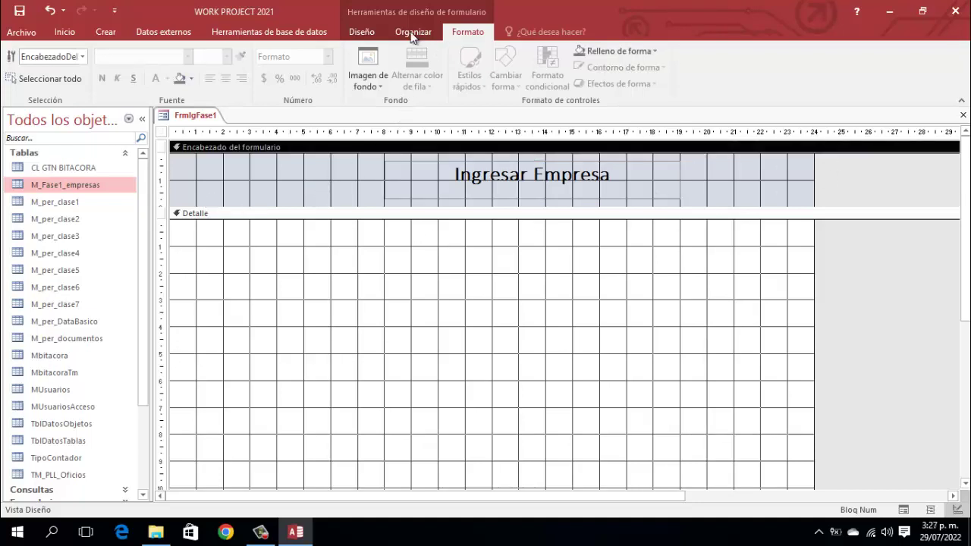
pyautogui.click(194, 77)
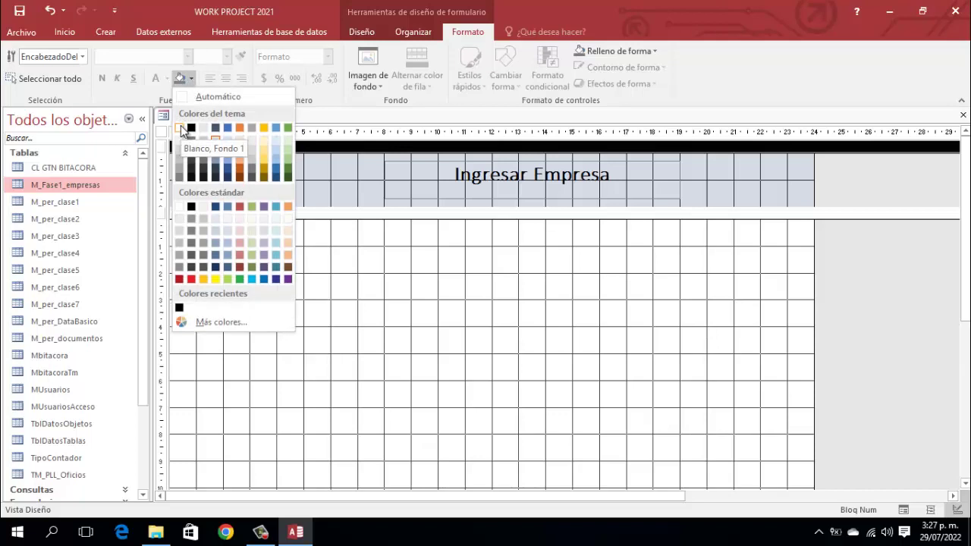
pyautogui.click(181, 129)
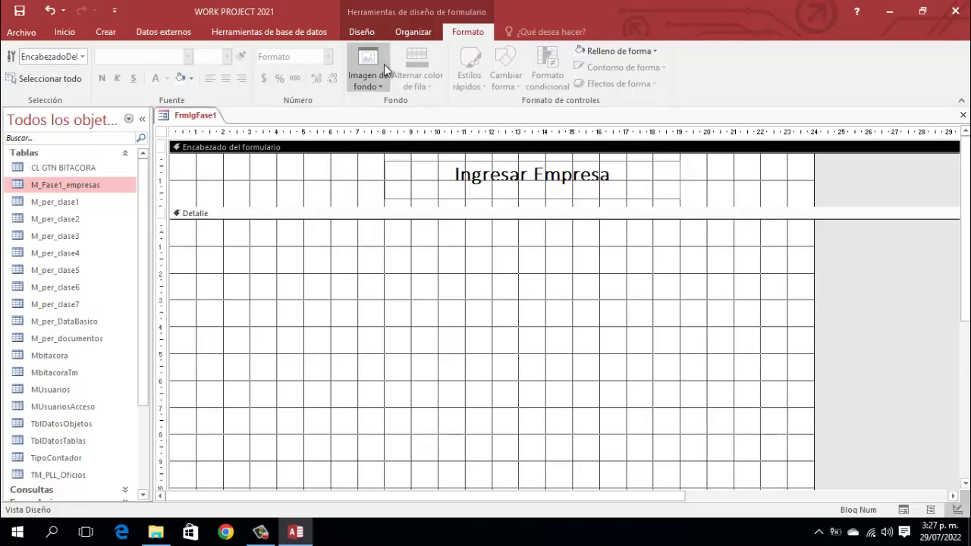
# Step: Add an image control about 6.5 cm wide in the header beside the title, without choosing a picture file
pyautogui.click(362, 31)
pyautogui.click(452, 90)
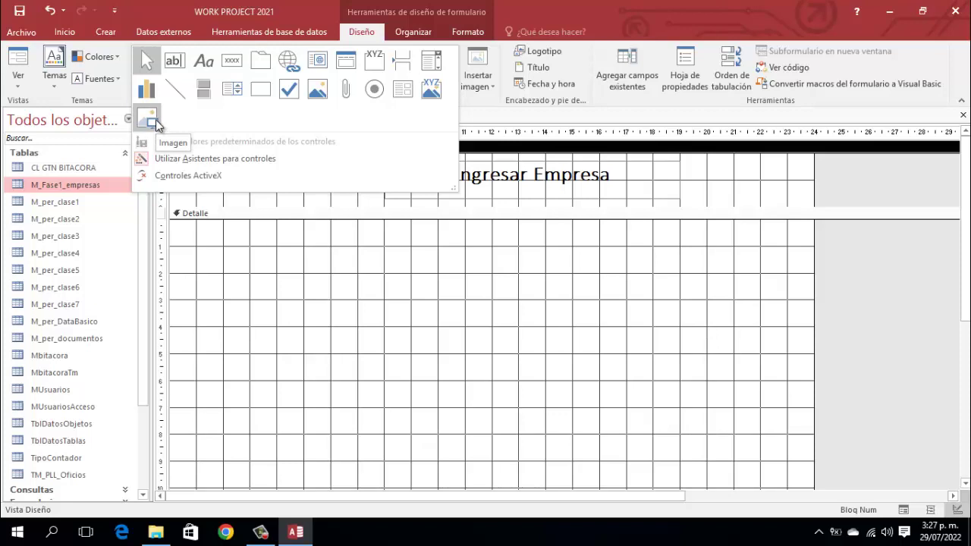
pyautogui.click(149, 119)
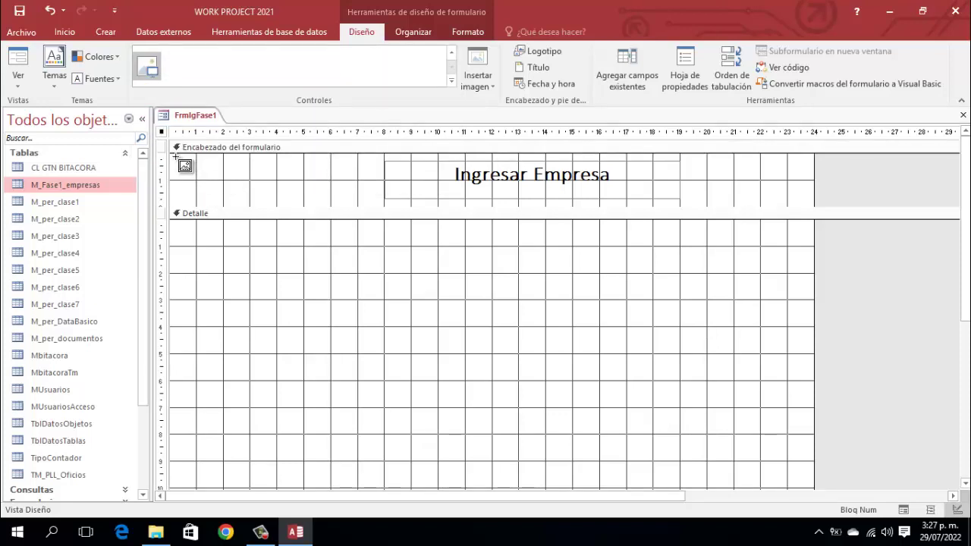
pyautogui.moveTo(175, 156); pyautogui.dragTo(351, 202)
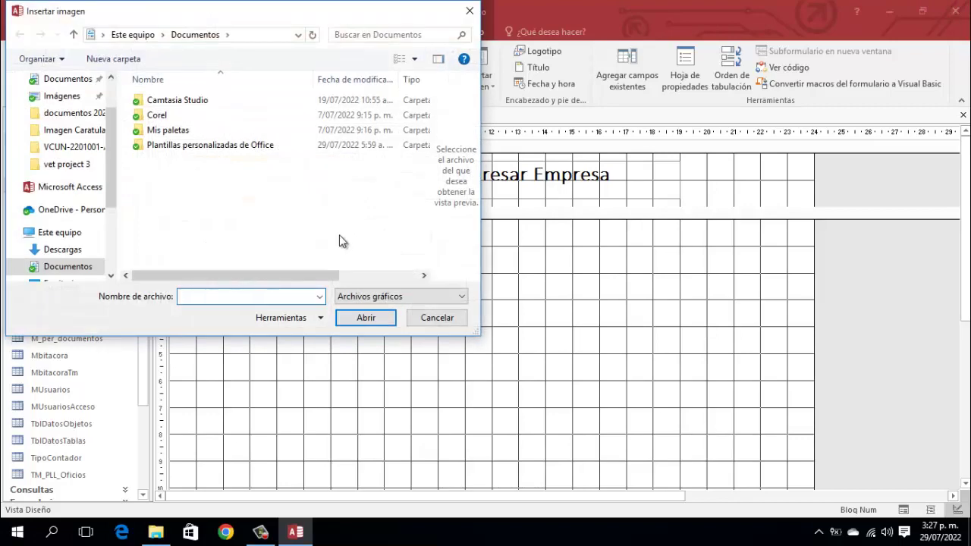
pyautogui.click(437, 317)
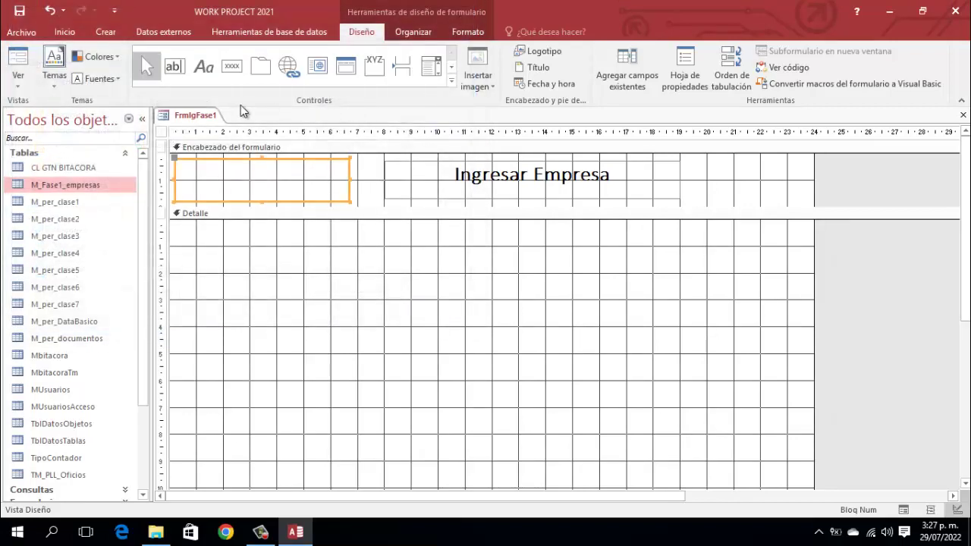
pyautogui.click(468, 32)
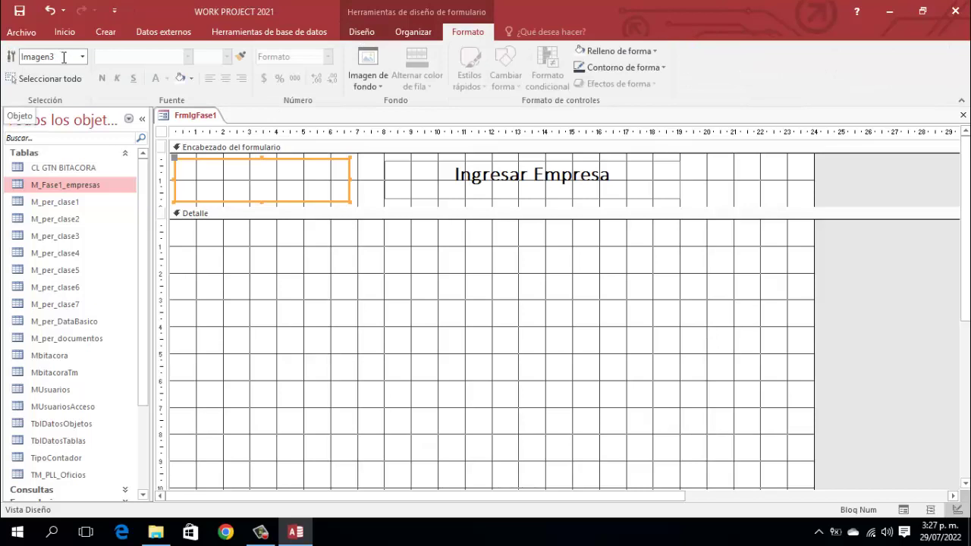
# Step: Shorten the form's Detail section to about 4 cm and adjust the form footer to a height of about 2 cm
pyautogui.scroll(-3, 644, 368)
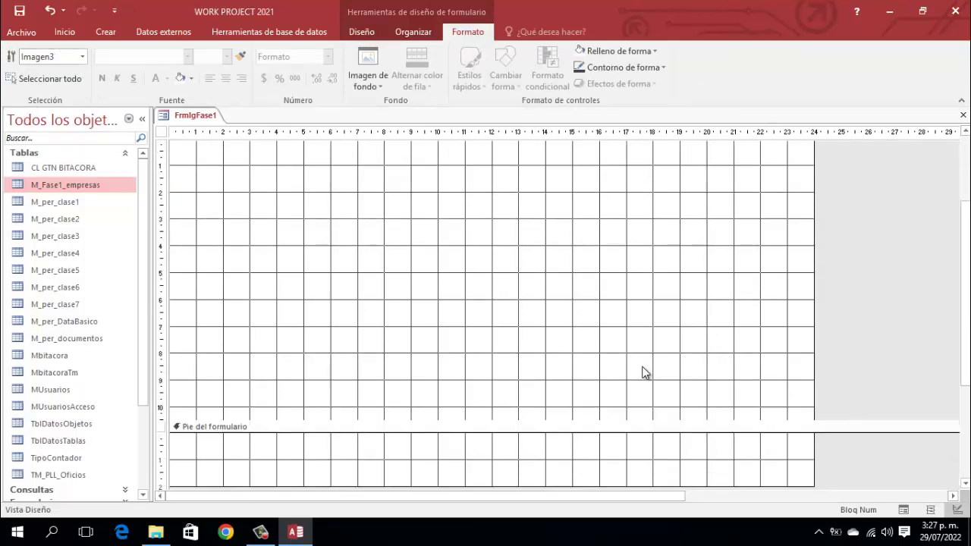
pyautogui.click(582, 426)
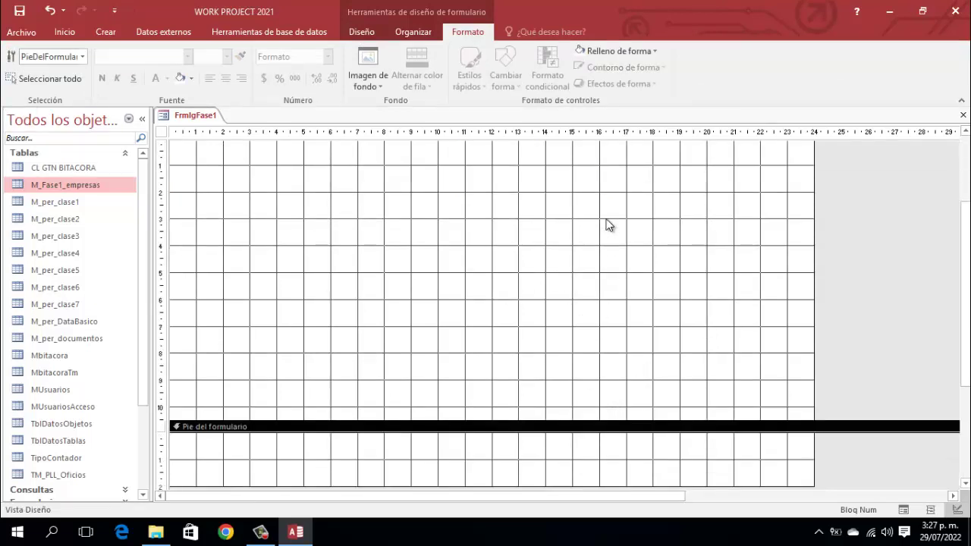
pyautogui.moveTo(540, 419); pyautogui.dragTo(543, 281)
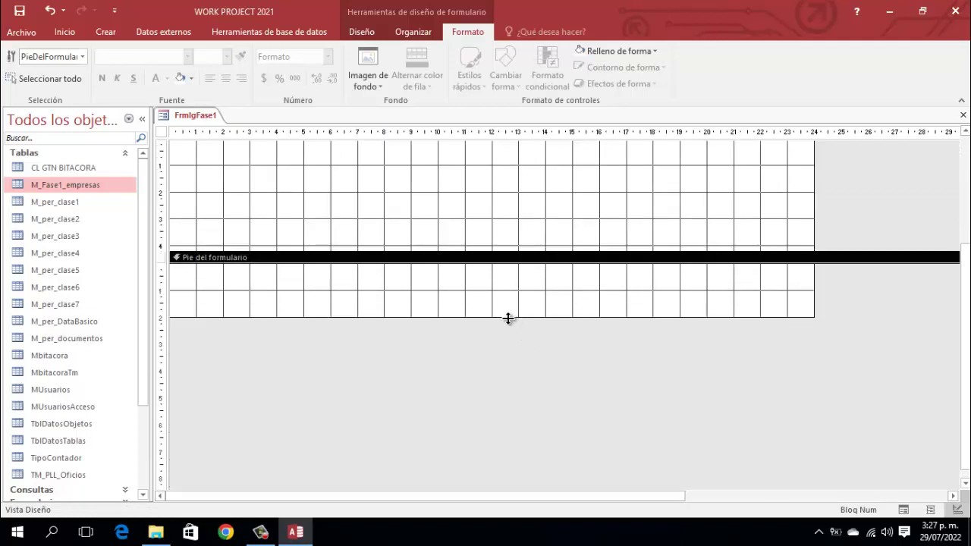
pyautogui.moveTo(508, 319); pyautogui.dragTo(516, 288)
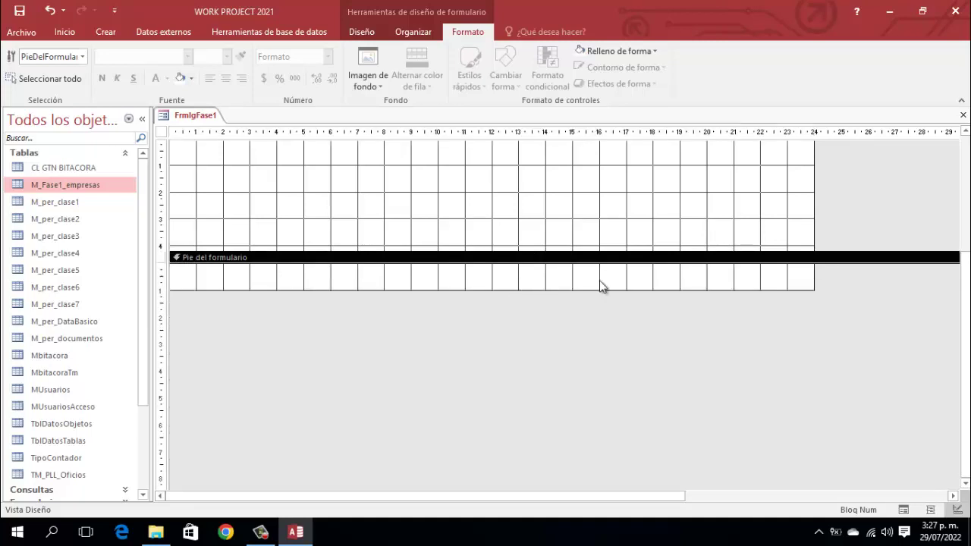
pyautogui.scroll(2, 673, 280)
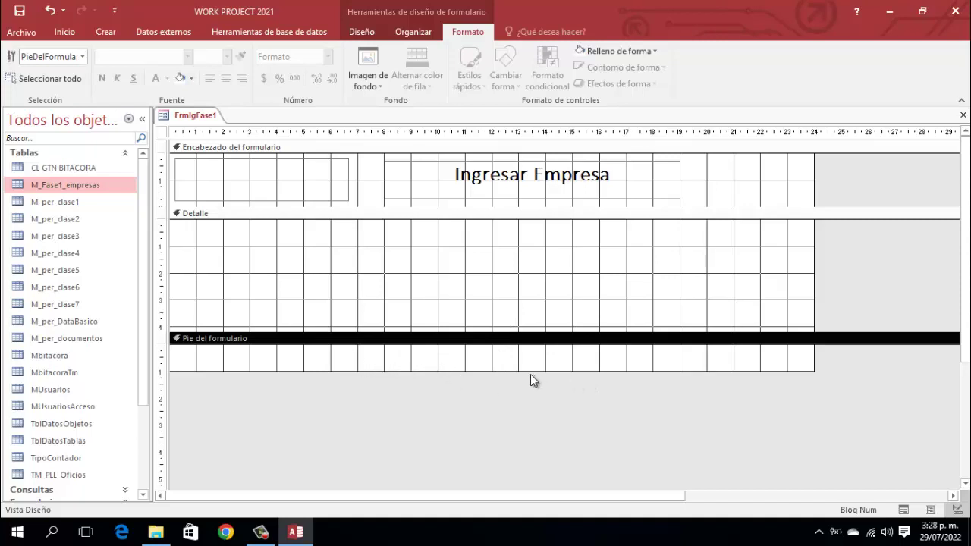
pyautogui.moveTo(522, 372); pyautogui.dragTo(521, 384)
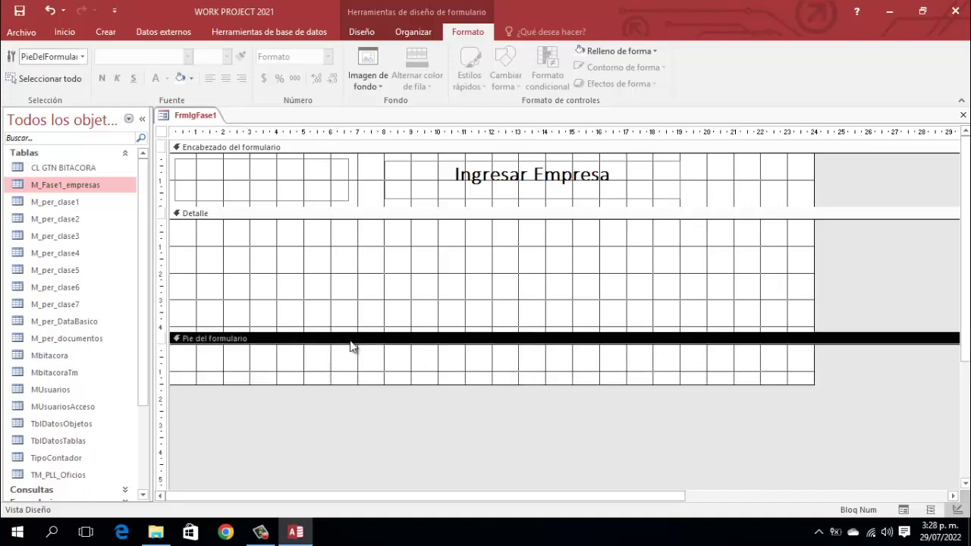
pyautogui.moveTo(392, 334); pyautogui.dragTo(396, 329)
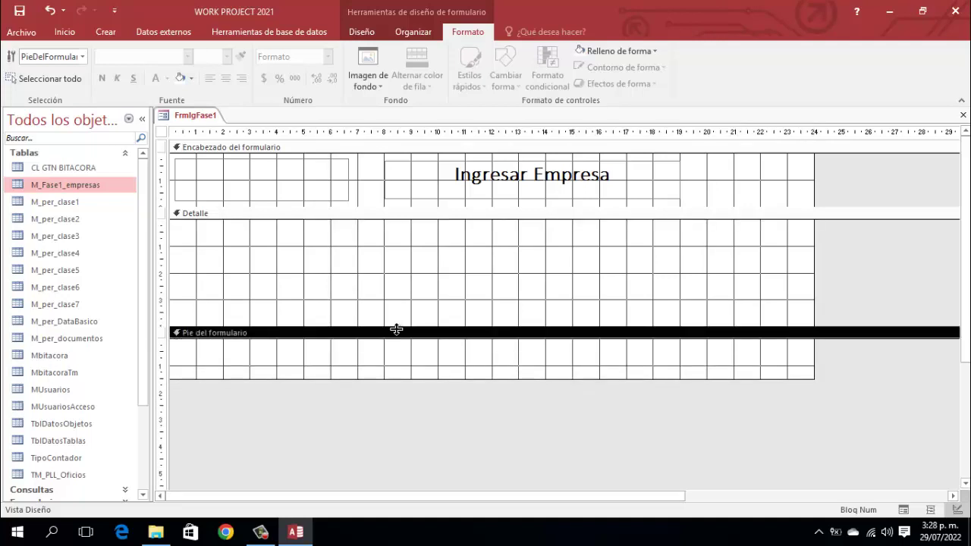
pyautogui.moveTo(400, 378)
pyautogui.mouseDown()
pyautogui.moveTo(400, 369)
pyautogui.moveTo(399, 392)
pyautogui.mouseUp()
pyautogui.click(398, 391)
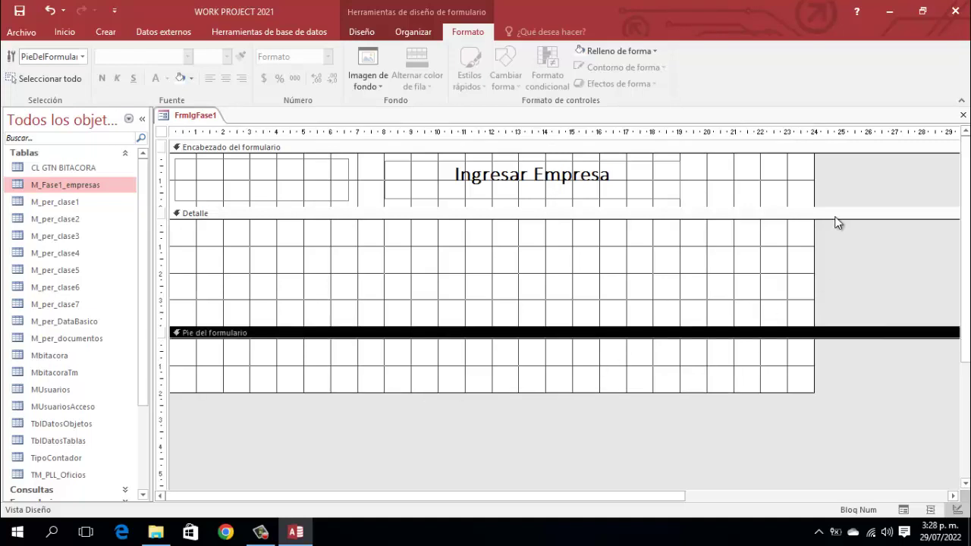
# Step: Show the property sheet for the whole form and set Centrado automático to Sí
pyautogui.click(851, 242)
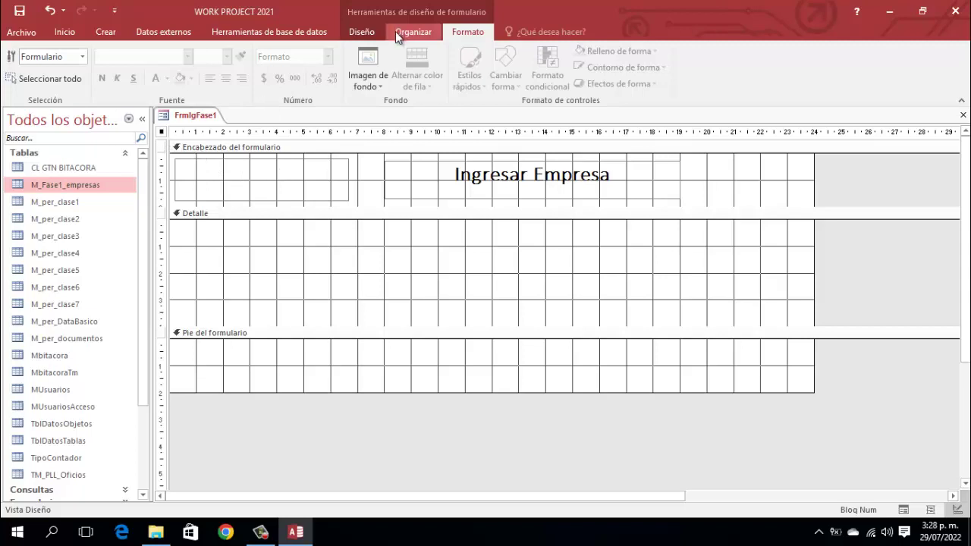
pyautogui.click(357, 32)
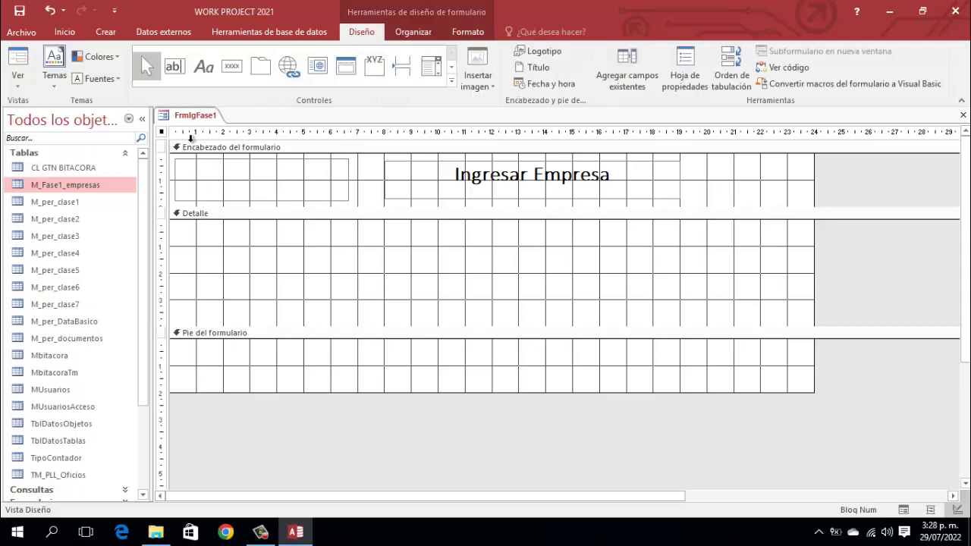
pyautogui.click(680, 68)
pyautogui.click(743, 177)
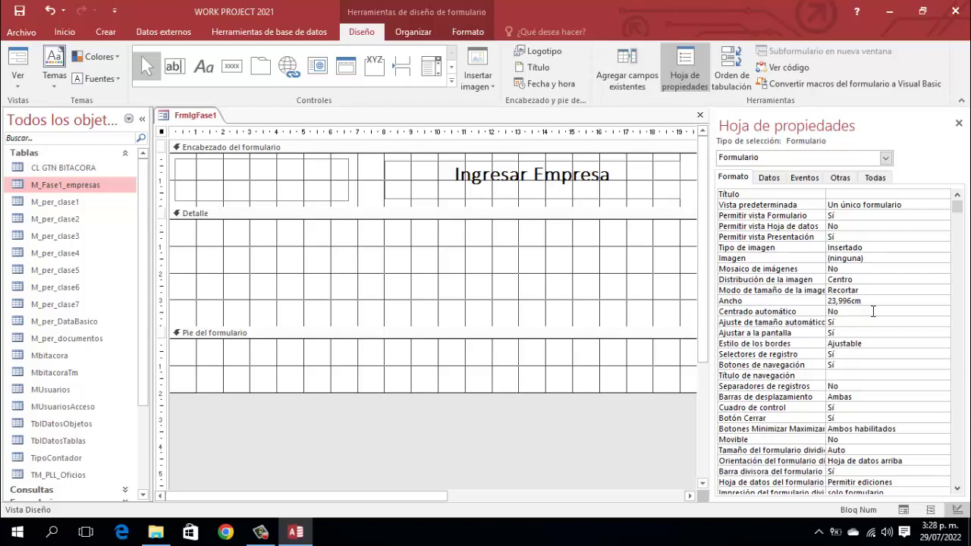
pyautogui.click(879, 300)
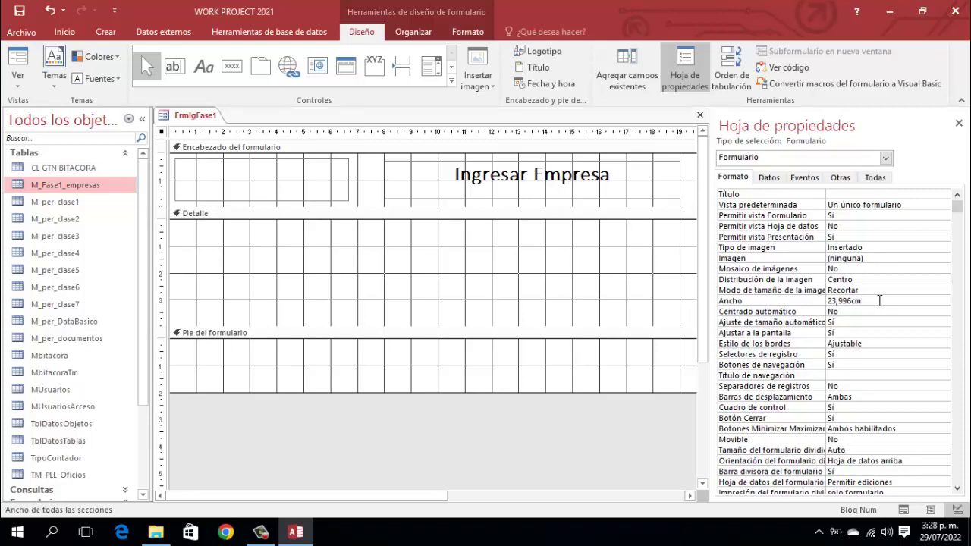
pyautogui.press('Tab')
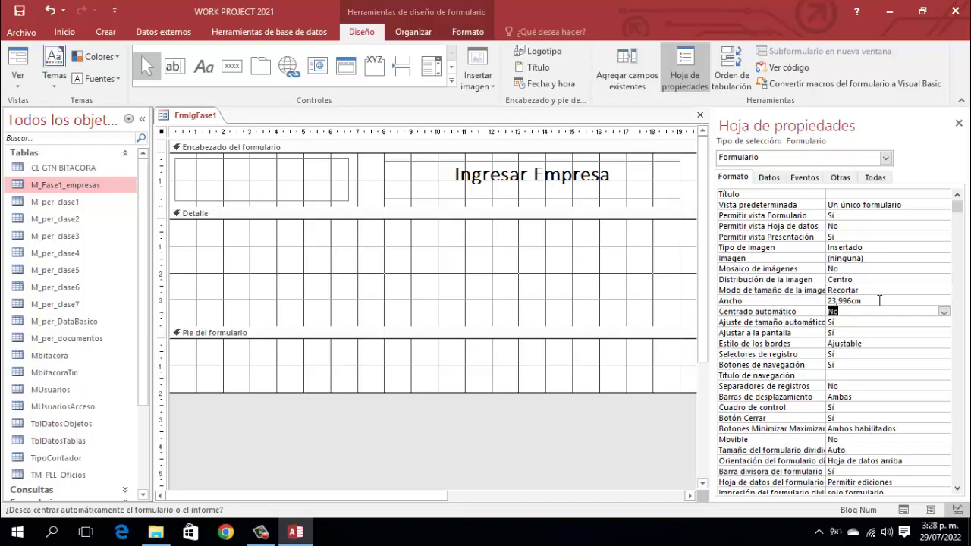
pyautogui.write('s')
pyautogui.press('Tab')
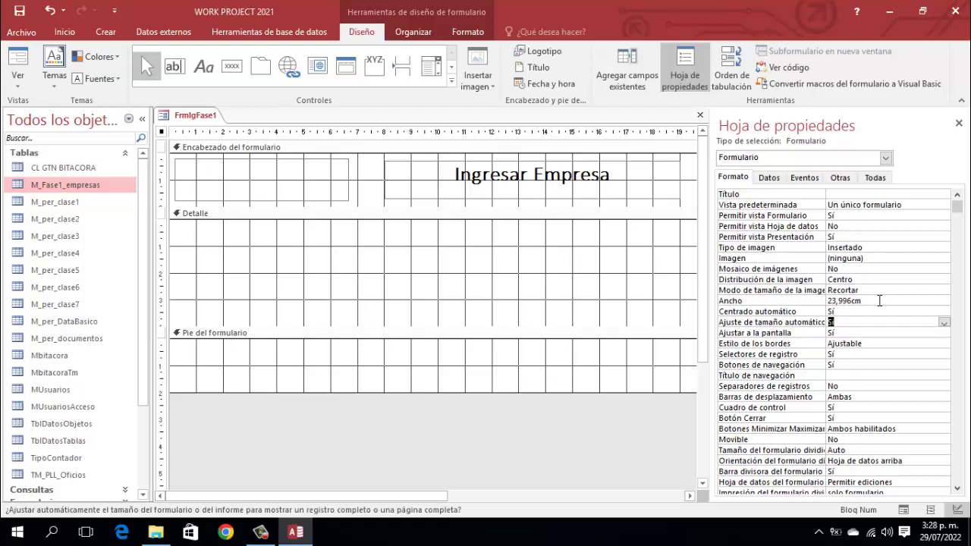
# Step: Set the form's Selectores de registro and Botones de navegación properties to No
pyautogui.press('Tab')
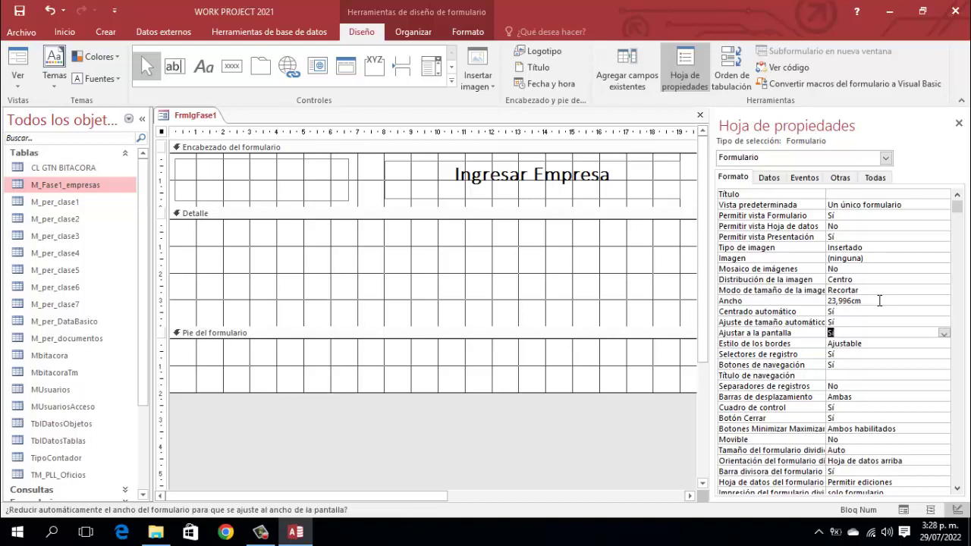
pyautogui.press('Tab')
pyautogui.press('Tab')
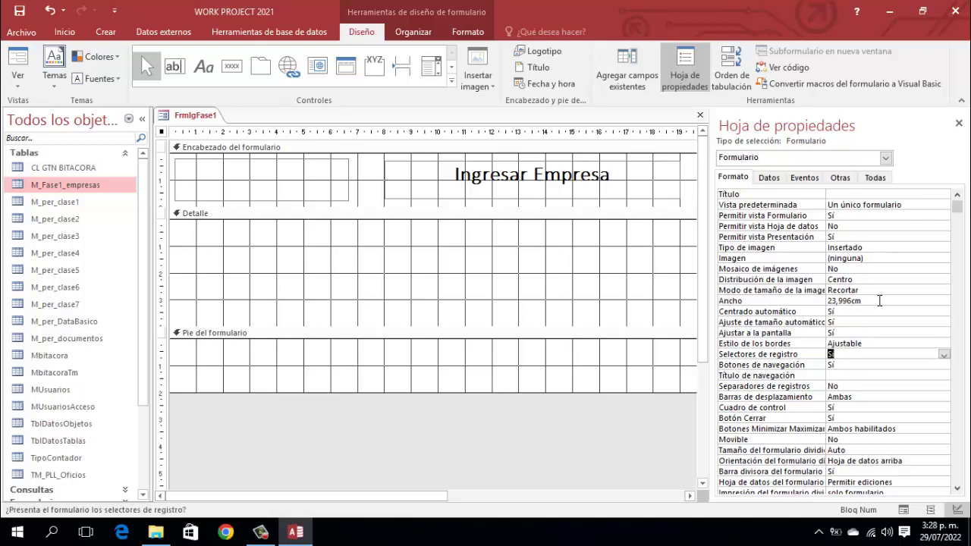
pyautogui.write('n')
pyautogui.press('Tab')
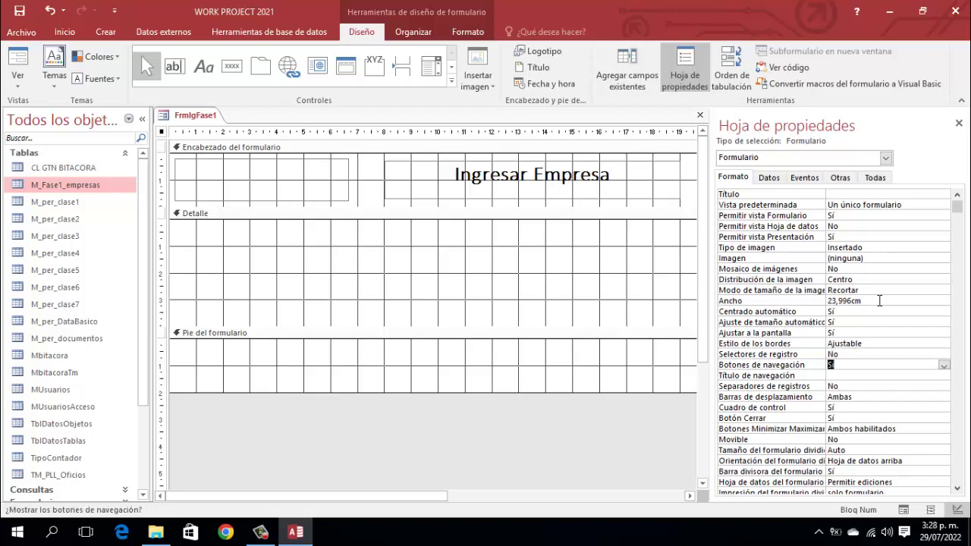
pyautogui.write('no')
pyautogui.press('Tab')
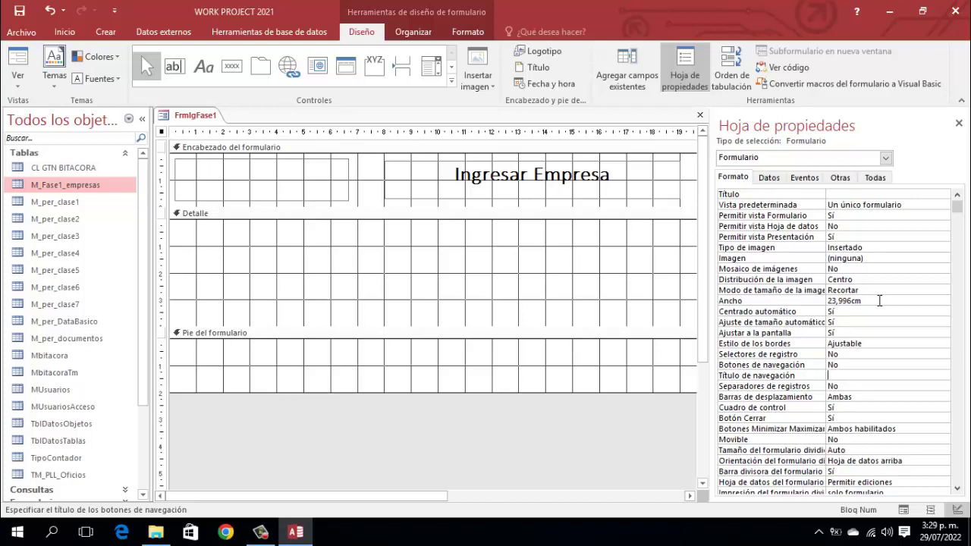
# Step: Set the form's Cuadro de control property to No
pyautogui.press('Down')
pyautogui.press('Down')
pyautogui.press('Down')
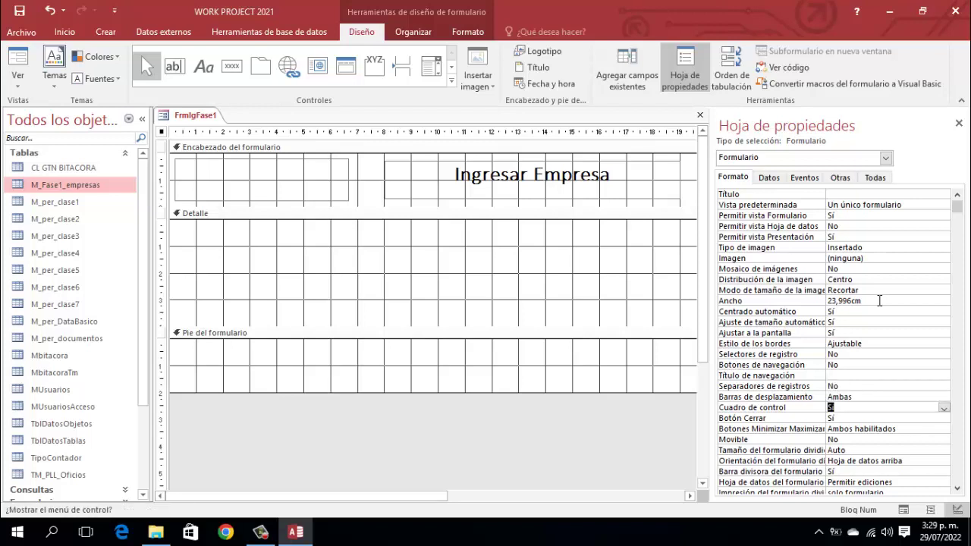
pyautogui.write('n')
pyautogui.press('Down')
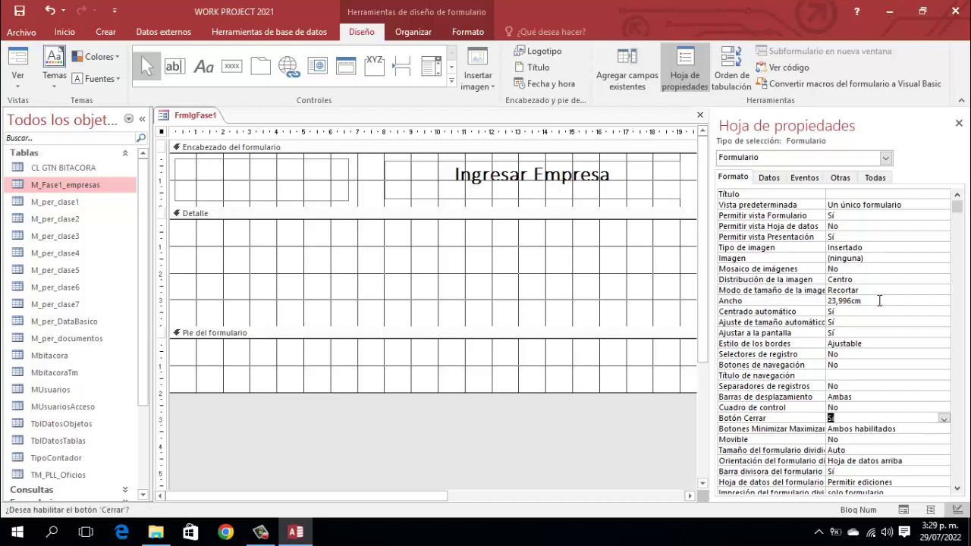
# Step: Set the form's Botón Cerrar property to No and its Origen del registro to M_Fase1_empresas
pyautogui.write('n')
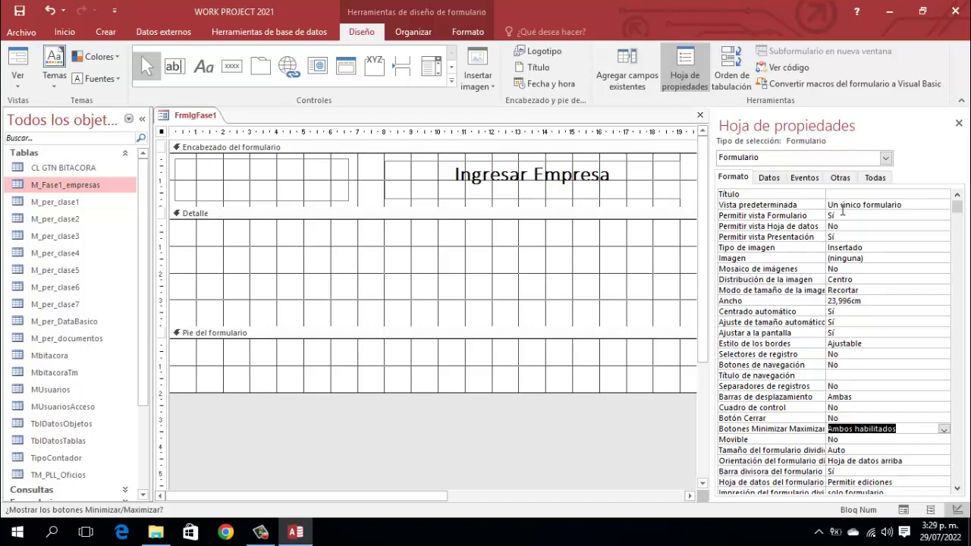
pyautogui.click(769, 179)
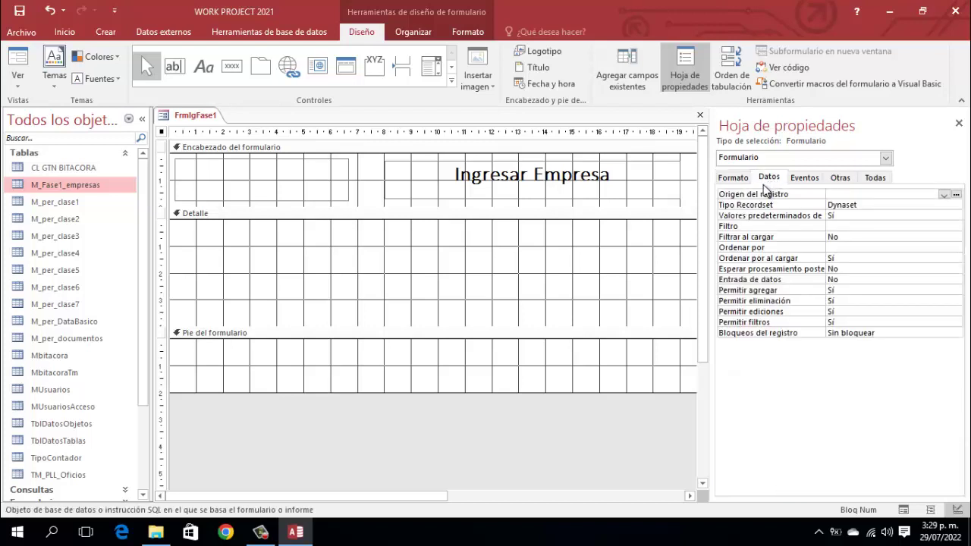
pyautogui.click(943, 196)
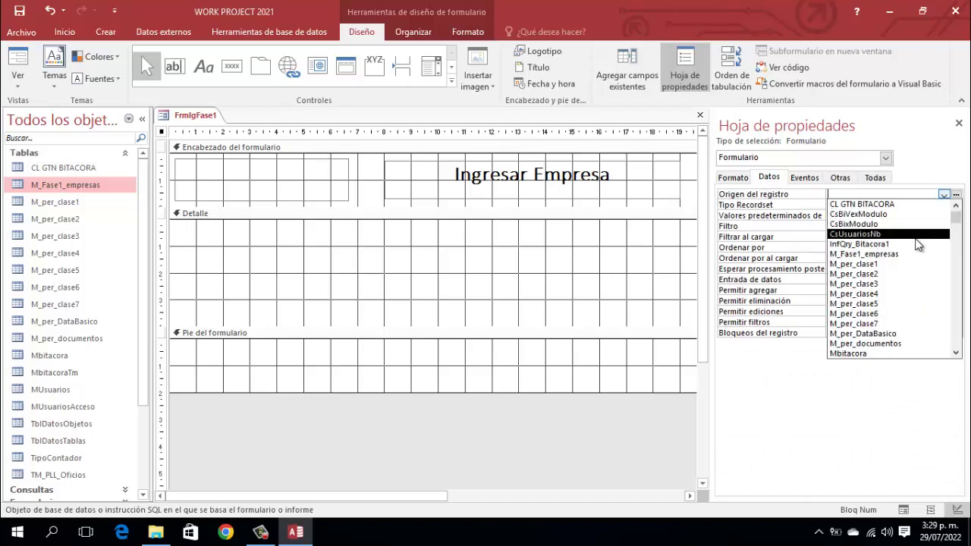
pyautogui.click(899, 254)
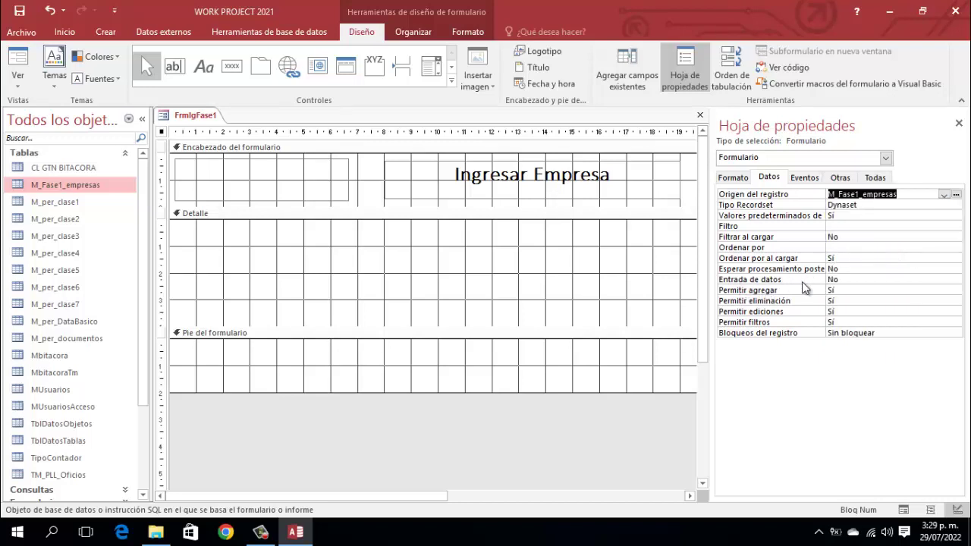
# Step: Set the form's Entrada de datos property to Sí
pyautogui.click(861, 270)
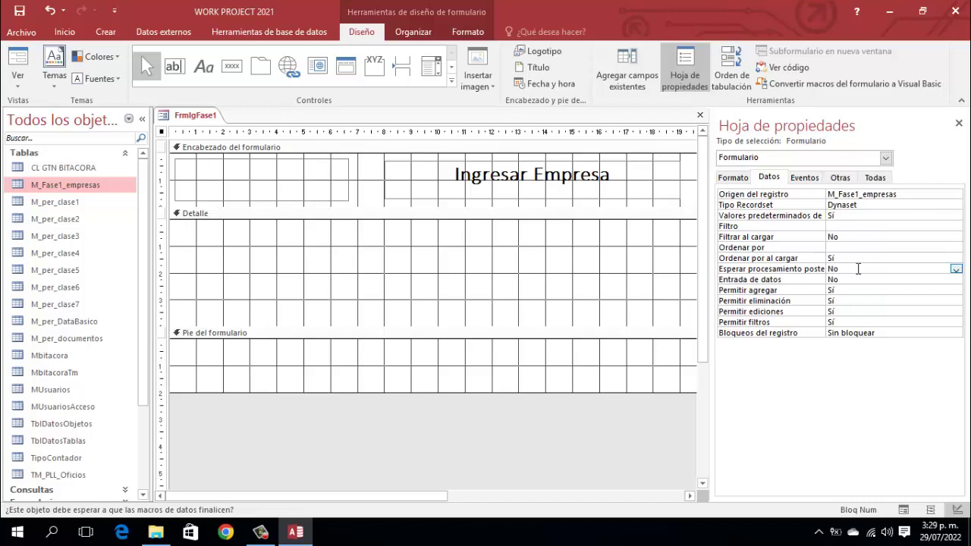
pyautogui.click(747, 281)
pyautogui.write('s')
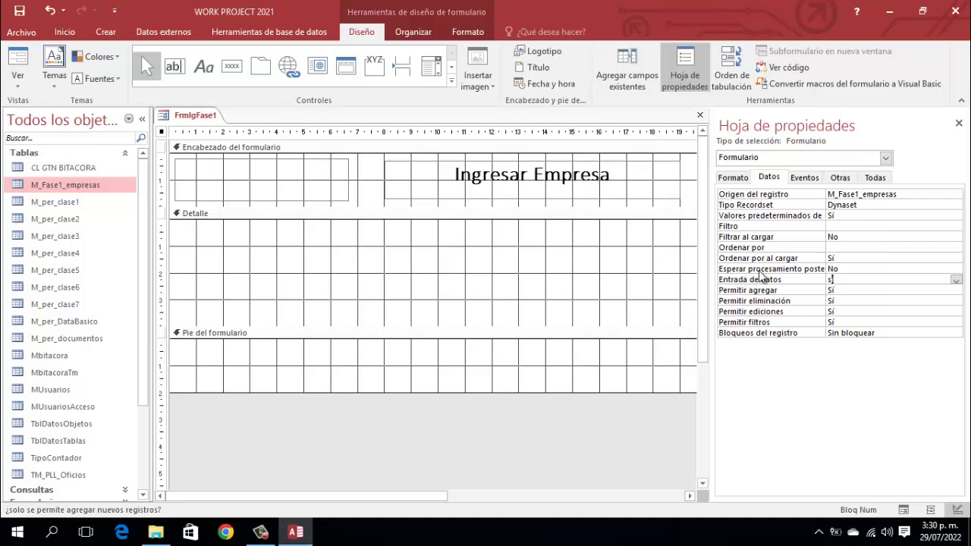
# Step: Set the form's Emergente property to Sí and close the property sheet
pyautogui.click(841, 179)
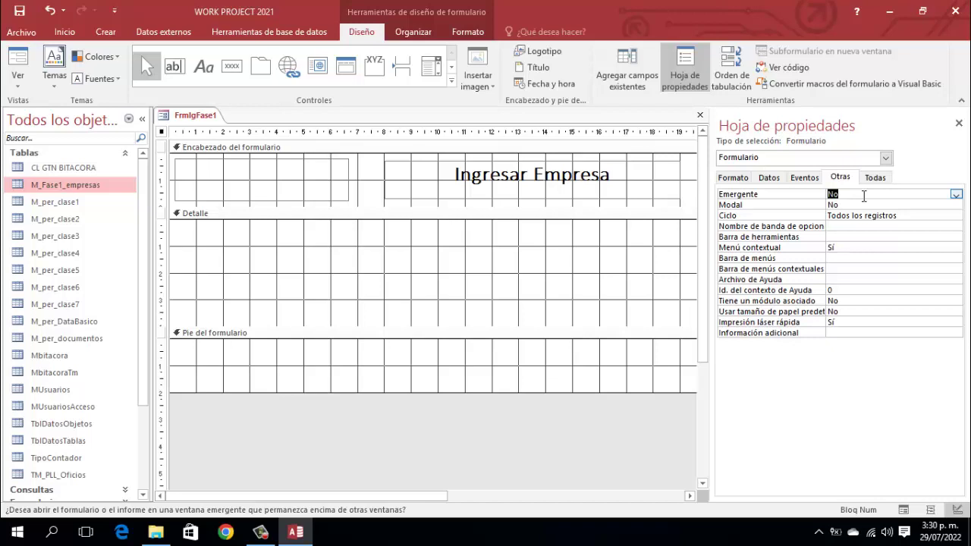
pyautogui.hotkey('alt', 'Down')
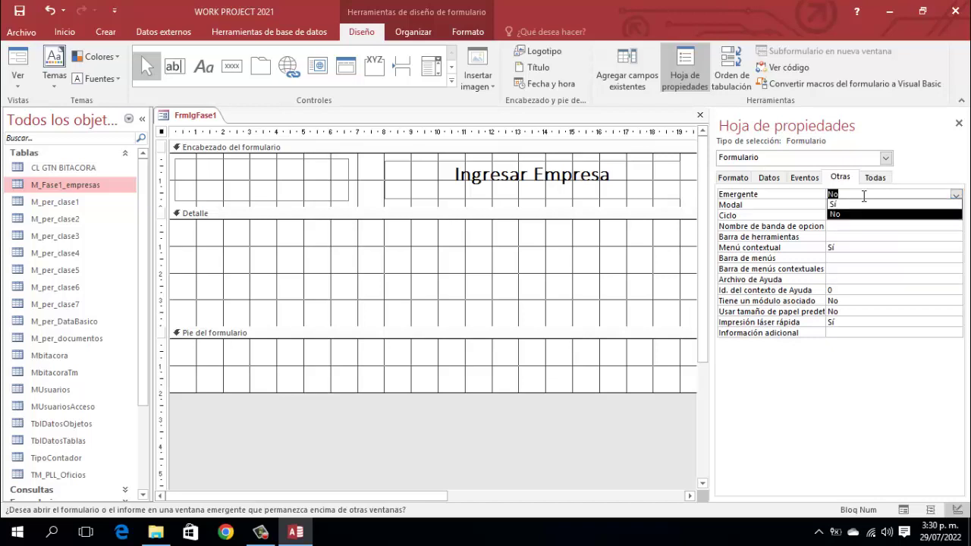
pyautogui.press('Up')
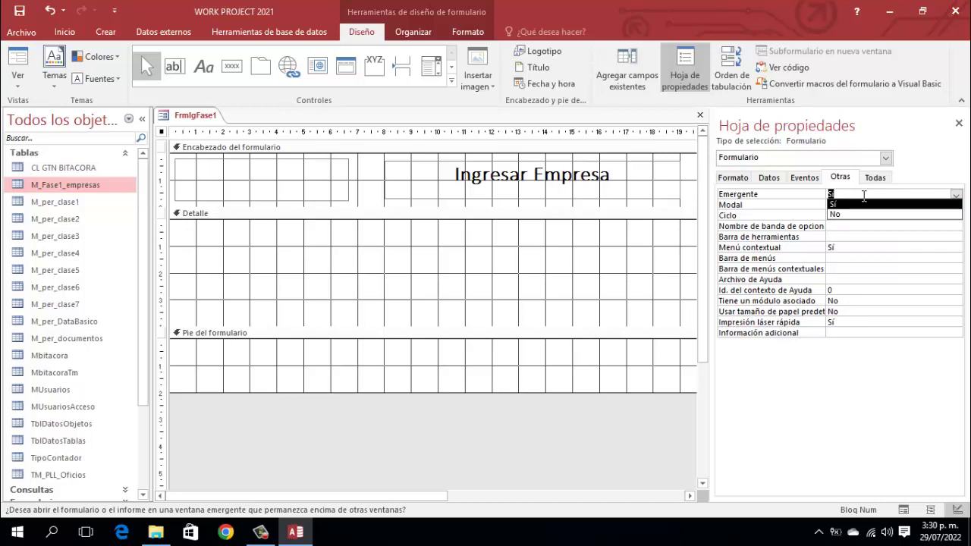
pyautogui.press('Return')
pyautogui.press('Down')
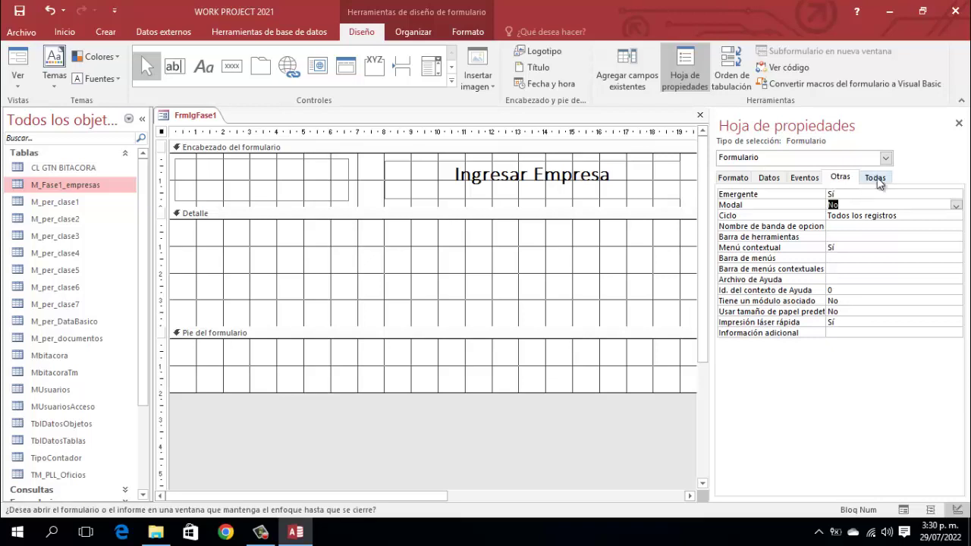
pyautogui.click(958, 124)
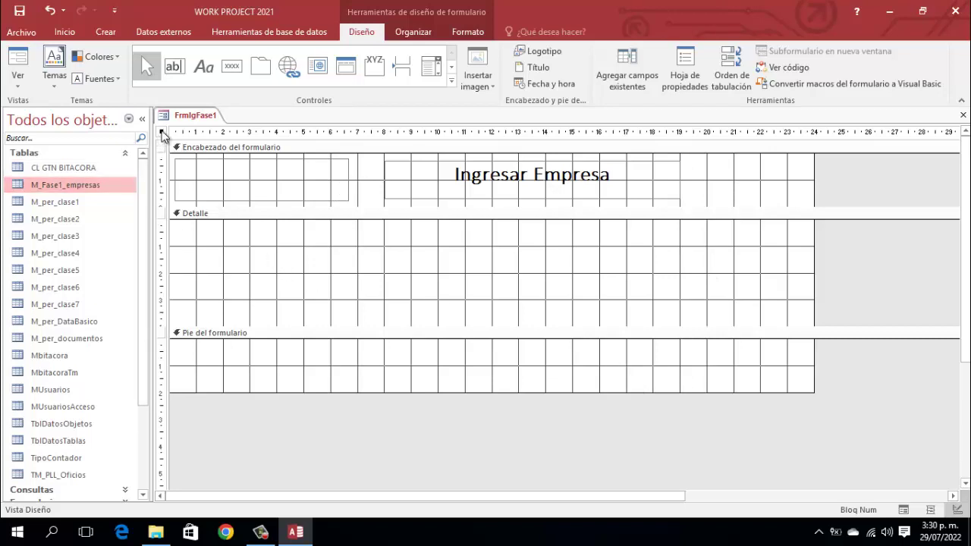
# Step: Create an event procedure for the form's Al cargar event using the code builder
pyautogui.click(685, 64)
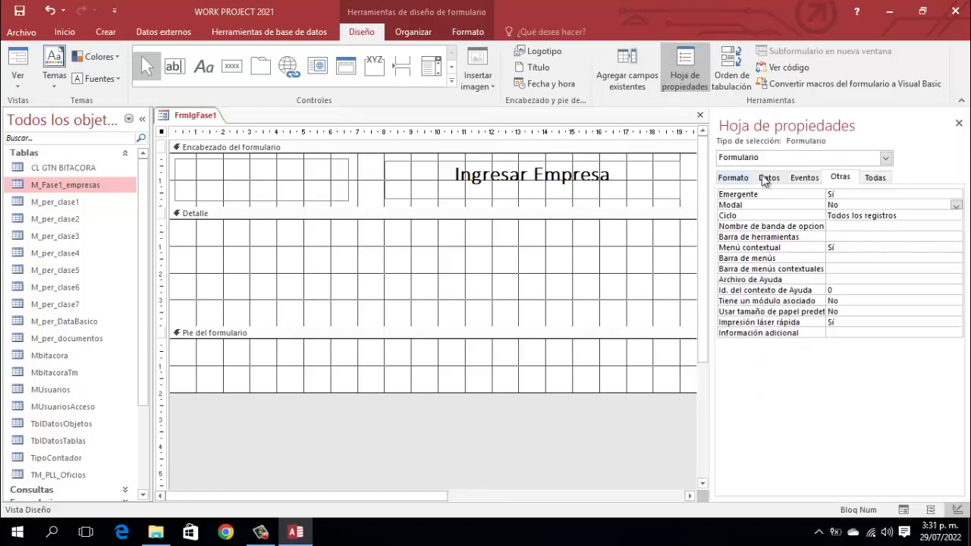
pyautogui.click(803, 176)
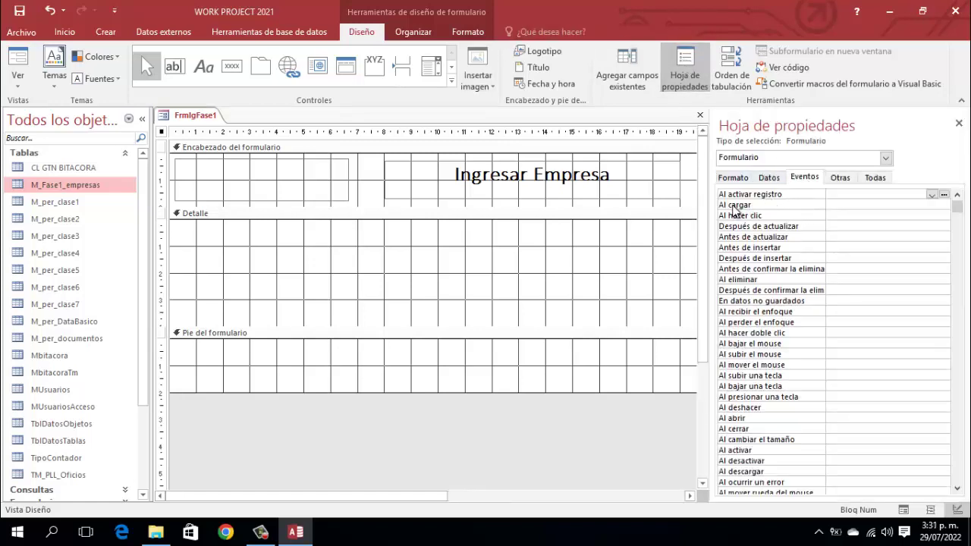
pyautogui.click(868, 204)
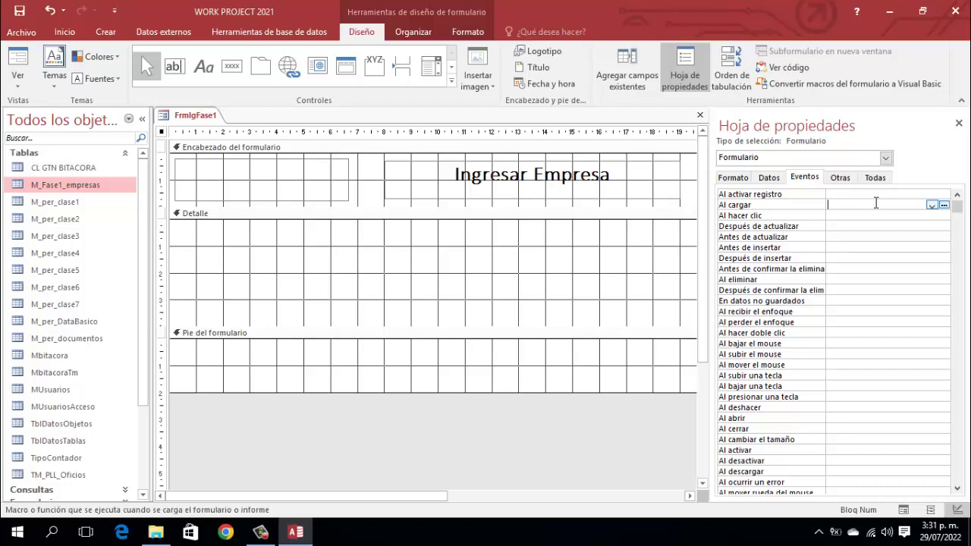
pyautogui.click(944, 206)
pyautogui.click(476, 155)
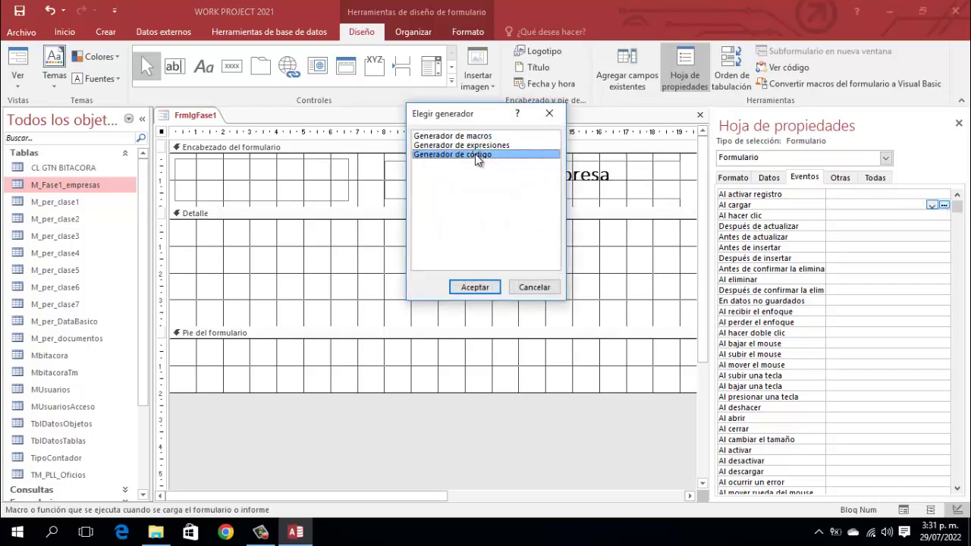
pyautogui.click(480, 287)
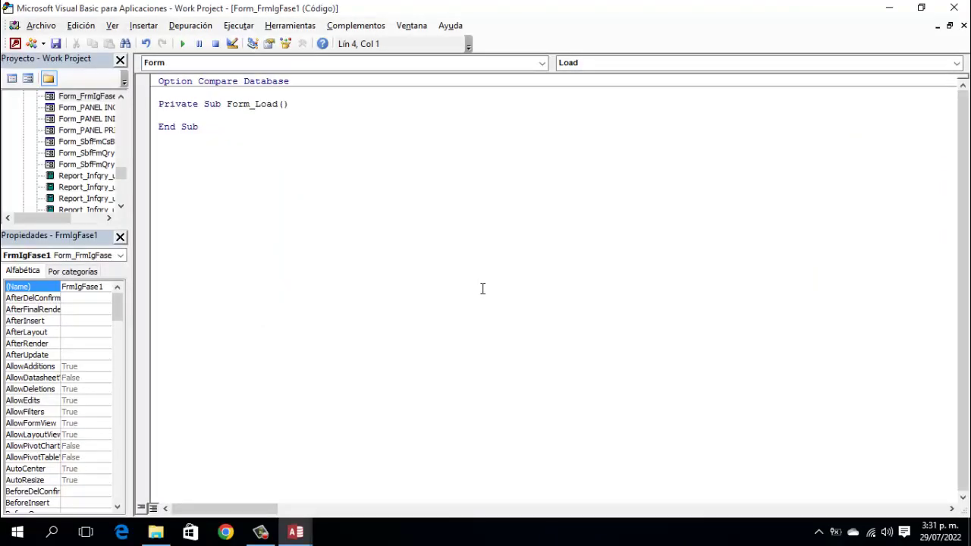
# Step: In Form_Load, assign TituloVt() to the form's caption with Me.Caption = TituloVt()
pyautogui.write('Me.ca')
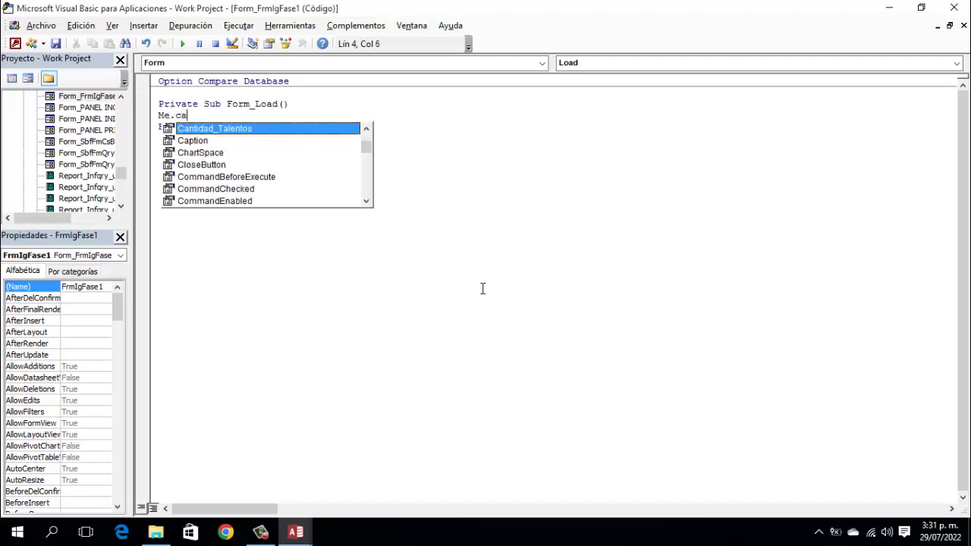
pyautogui.press('BackSpace')
pyautogui.press('BackSpace')
pyautogui.press('BackSpace')
pyautogui.press('BackSpace')
pyautogui.press('BackSpace')
pyautogui.press('BackSpace')
pyautogui.press('BackSpace')
pyautogui.press('BackSpace')
pyautogui.press('BackSpace')
pyautogui.press('BackSpace')
pyautogui.press('BackSpace')
pyautogui.press('BackSpace')
pyautogui.press('BackSpace')
pyautogui.press('BackSpace')
pyautogui.press('BackSpace')
pyautogui.press('BackSpace')
pyautogui.press('BackSpace')
pyautogui.press('BackSpace')
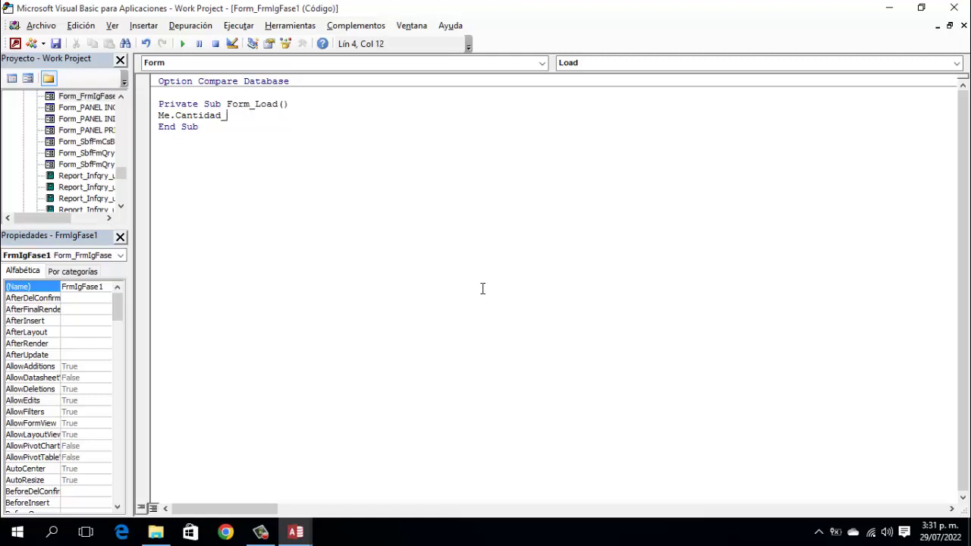
pyautogui.write('.c')
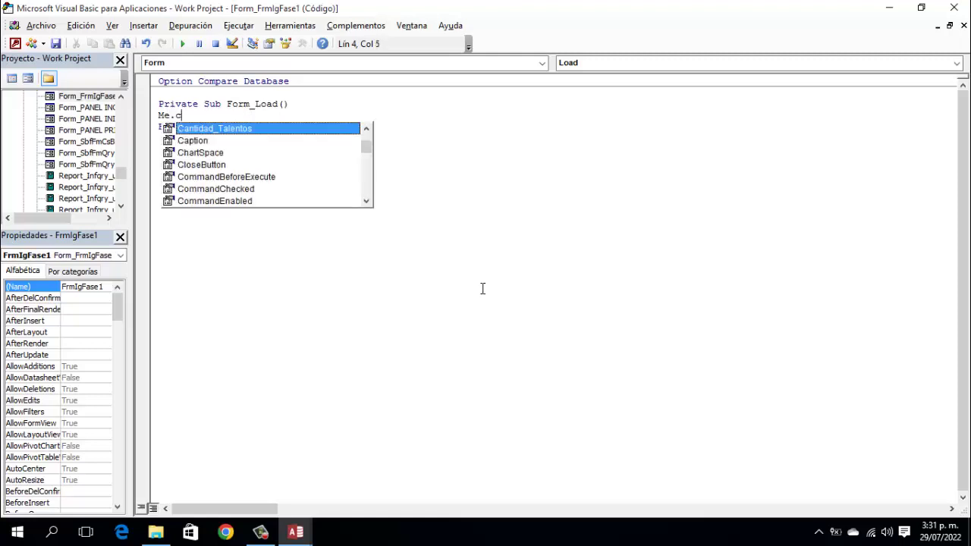
pyautogui.write('ap = titulovt')
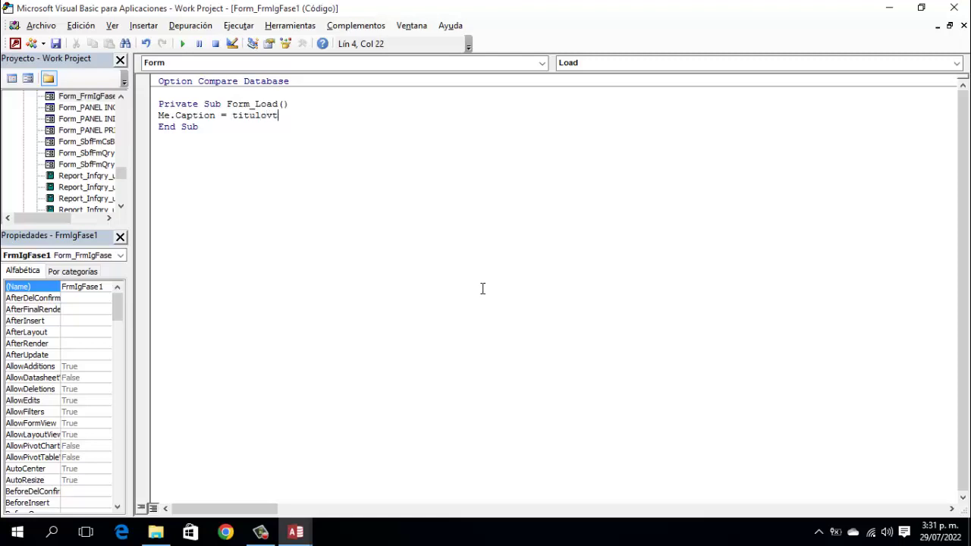
pyautogui.write('/')
pyautogui.press('BackSpace')
pyautogui.write('()')
pyautogui.press('Return')
# Step: Add the line Me.EncabezadoDelFormulario.BackColor = ColorEF() to color the form header
pyautogui.write('Me.en')
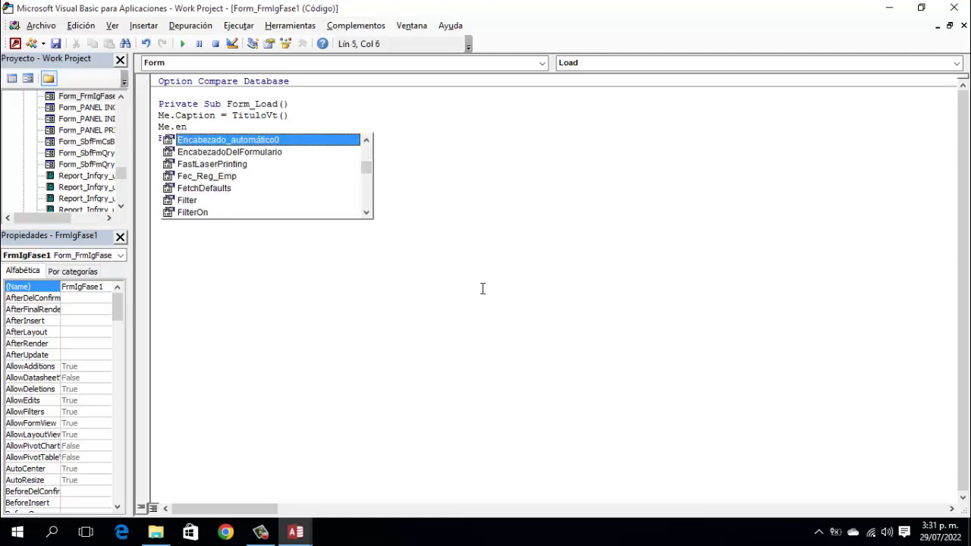
pyautogui.press('Down')
pyautogui.press('Tab')
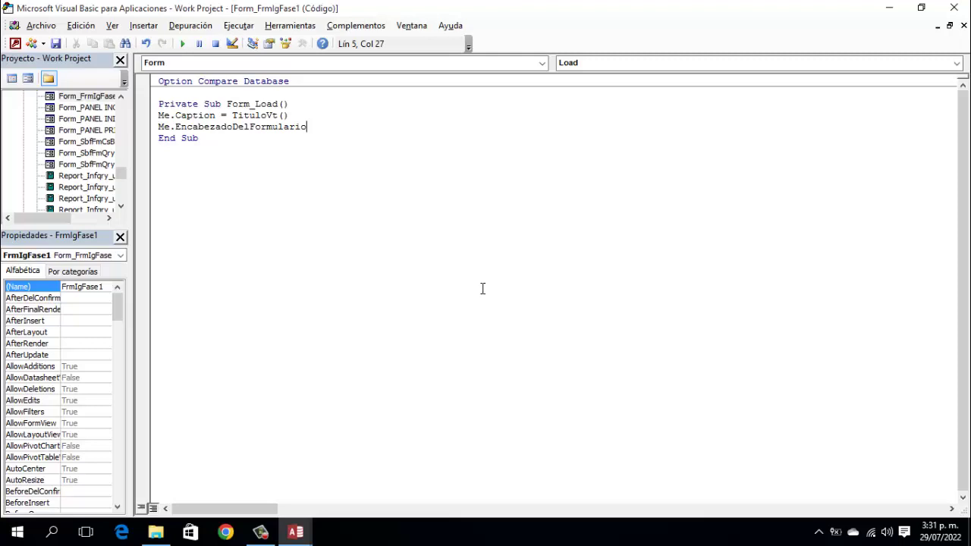
pyautogui.write('.BackColor = ColorEF()')
pyautogui.press('Return')
# Step: Add the line Me.Detalle.BackColor = ColorDet() to color the Detail section
pyautogui.write('Me.Detalle.BackColor = colo')
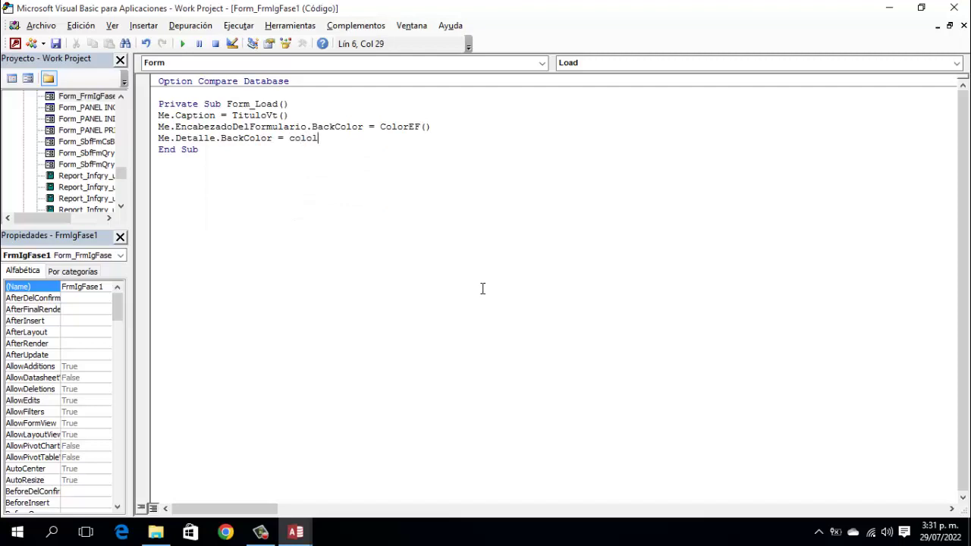
pyautogui.write('rdet()')
pyautogui.press('Return')
# Step: Add the line Me.PieDelFormulario.BackColor = ColorPF() to color the form footer
pyautogui.write('Me.pi')
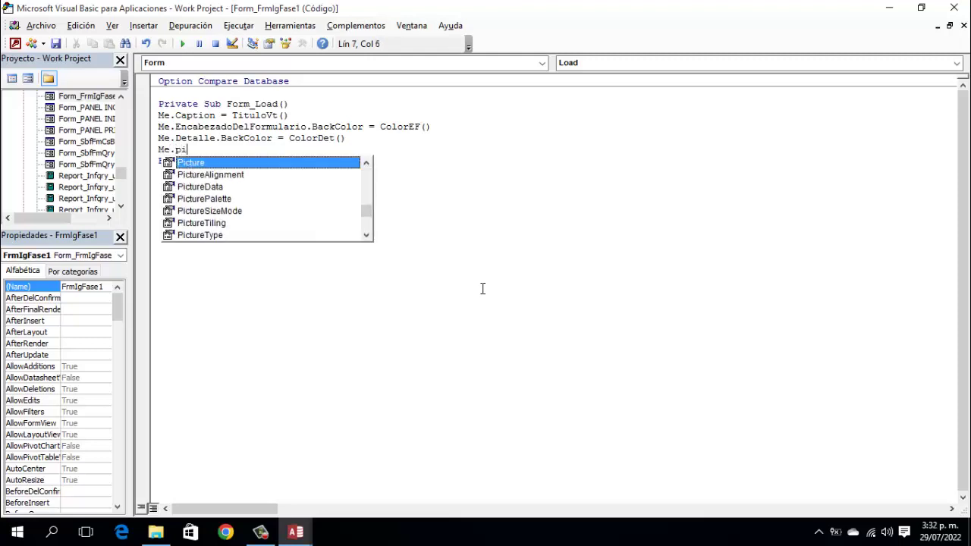
pyautogui.write('eDelFormulario')
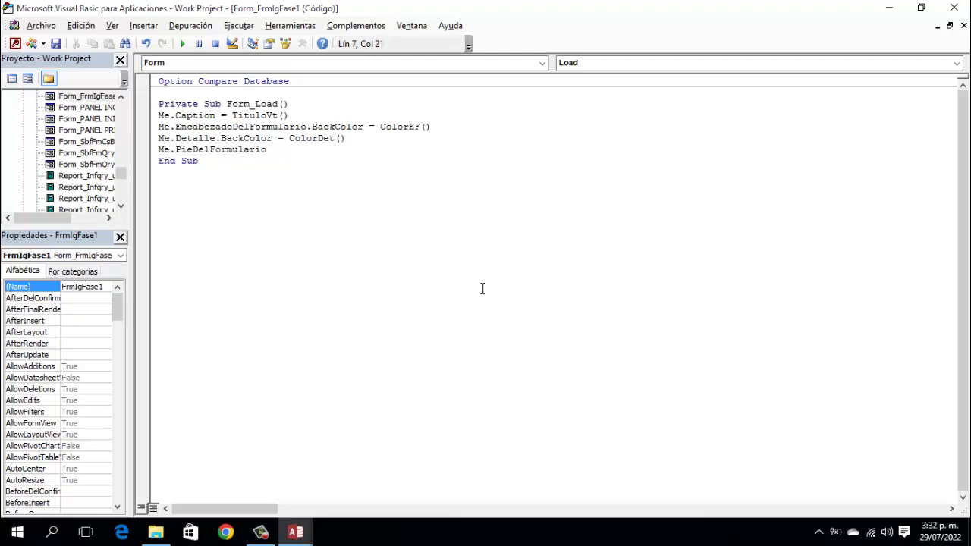
pyautogui.press('BackSpace')
pyautogui.write('.')
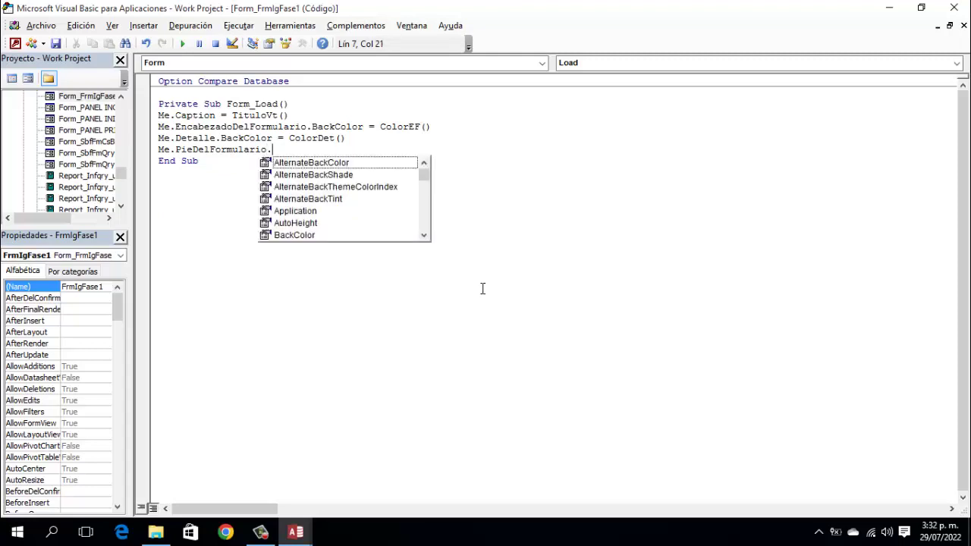
pyautogui.write('BackColor =')
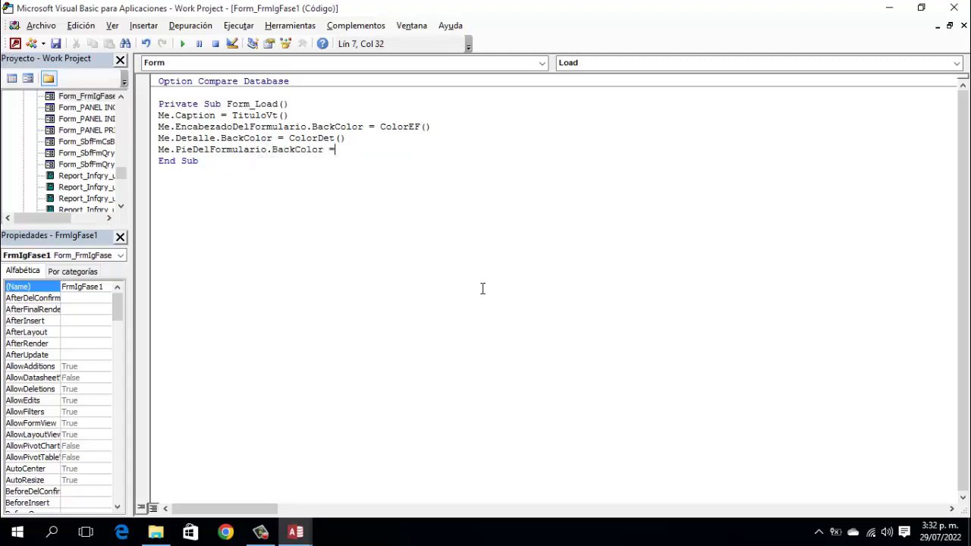
pyautogui.write(' colorPi()')
pyautogui.press('Return')
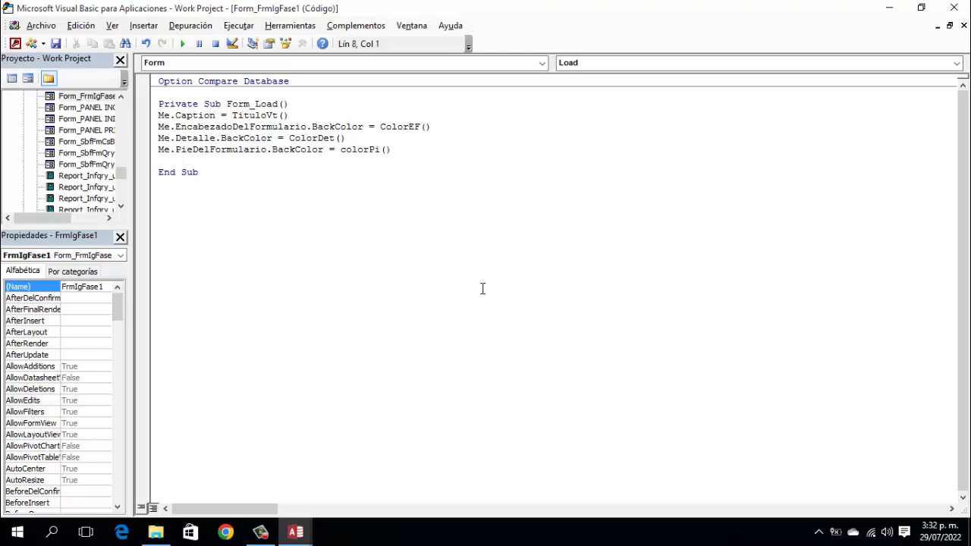
pyautogui.click(395, 151)
pyautogui.press('BackSpace')
pyautogui.press('BackSpace')
pyautogui.press('BackSpace')
pyautogui.write('f()')
pyautogui.press('Down')
# Step: Add the line Me.Imagen3.Picture = MiImagenEF() to load the header image, and close the code editor and property sheet
pyautogui.write('Me.')
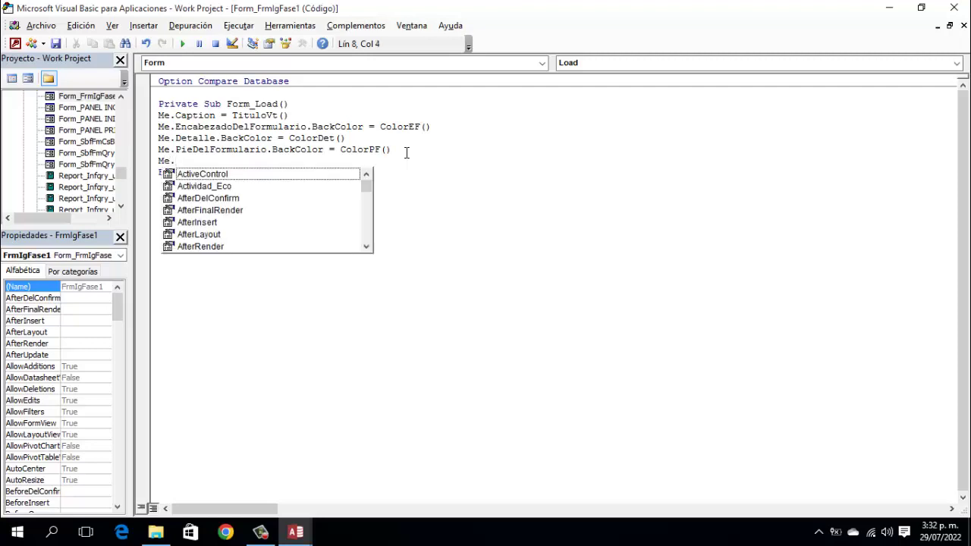
pyautogui.write('Imagen3')
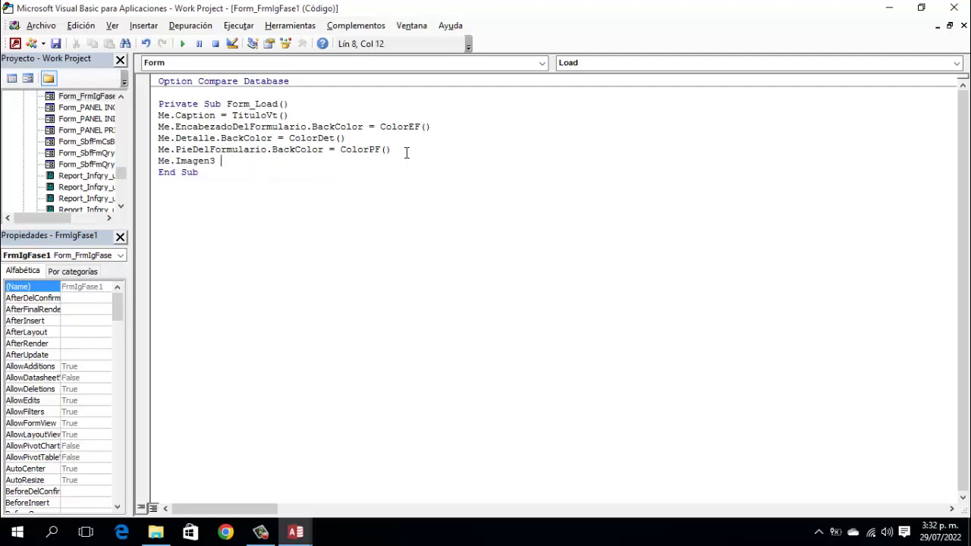
pyautogui.press('BackSpace')
pyautogui.write('.Picture = miimagenef')
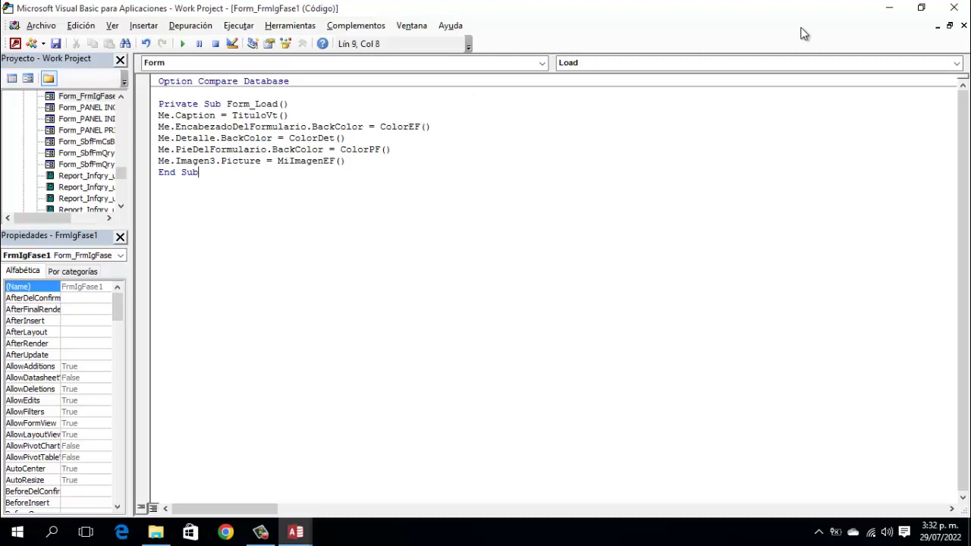
pyautogui.click(953, 7)
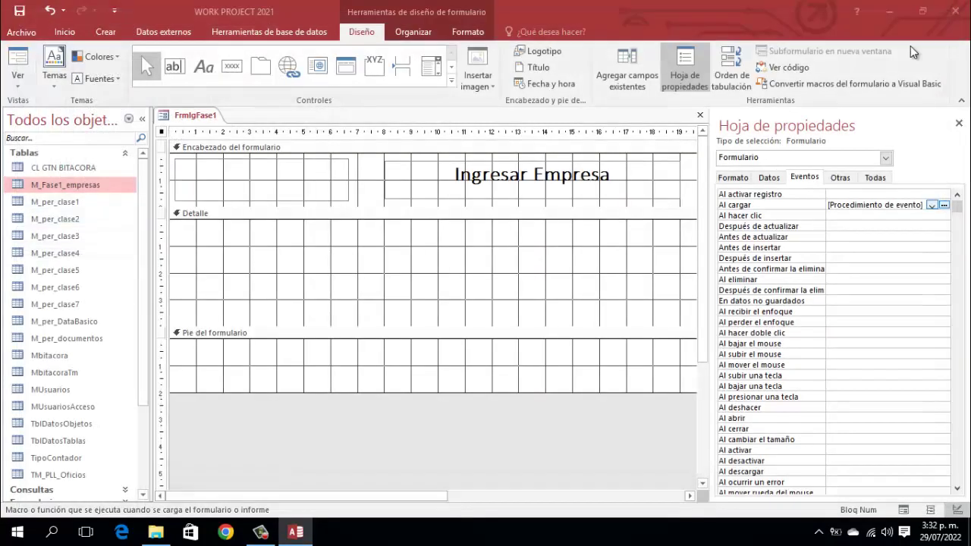
pyautogui.click(958, 123)
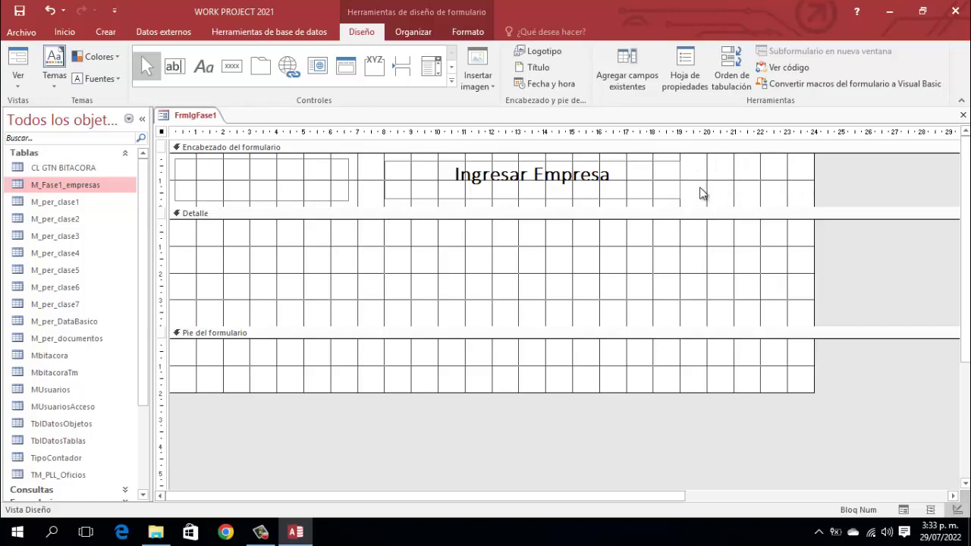
# Step: Narrow the header's empty image frame to about 5.6 cm and fit the title label between the 6 and 16 cm marks
pyautogui.click(331, 197)
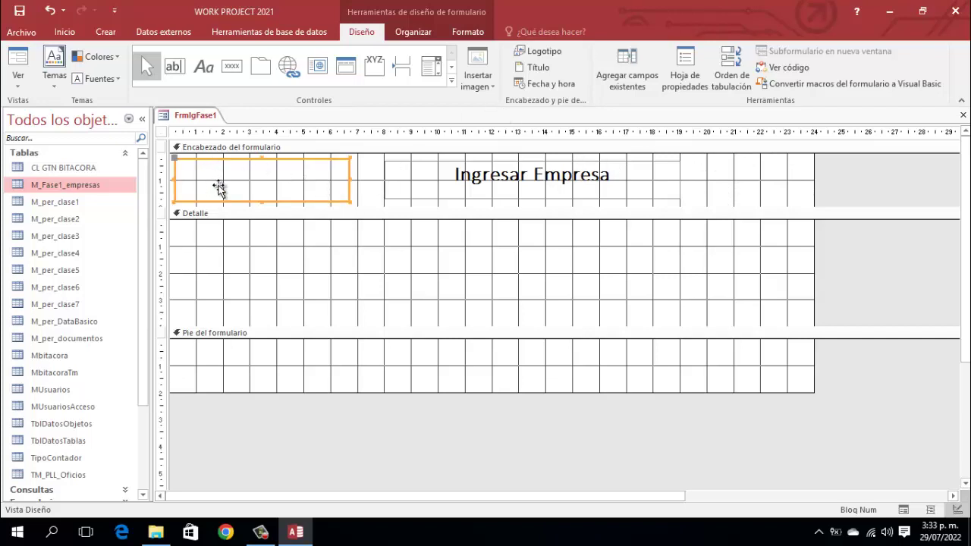
pyautogui.moveTo(348, 178); pyautogui.dragTo(324, 192)
pyautogui.click(397, 189)
pyautogui.moveTo(384, 177); pyautogui.dragTo(330, 186)
pyautogui.moveTo(681, 180); pyautogui.dragTo(600, 190)
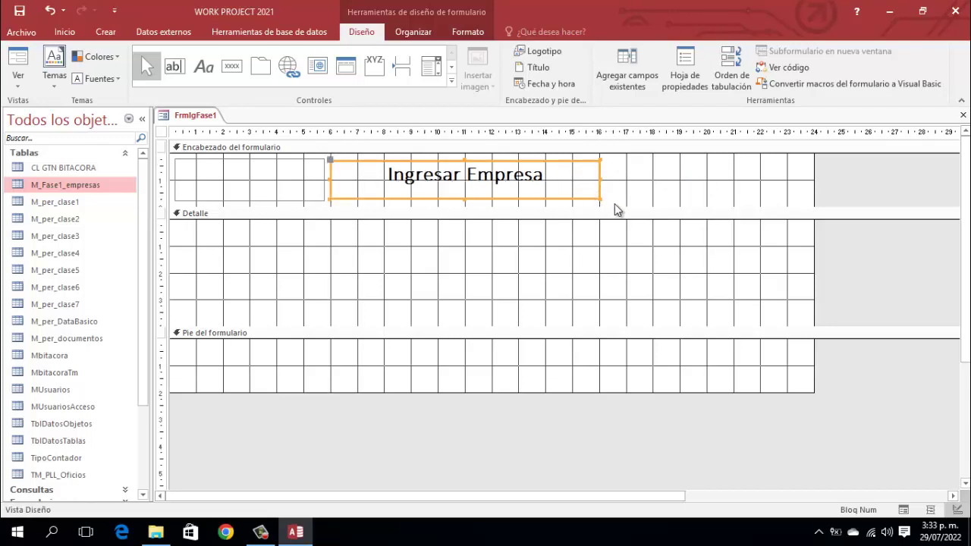
# Step: Set the size mode (Modo de cambiar el tamaño) of the header's image frame to Extender and close its properties
pyautogui.click(309, 198)
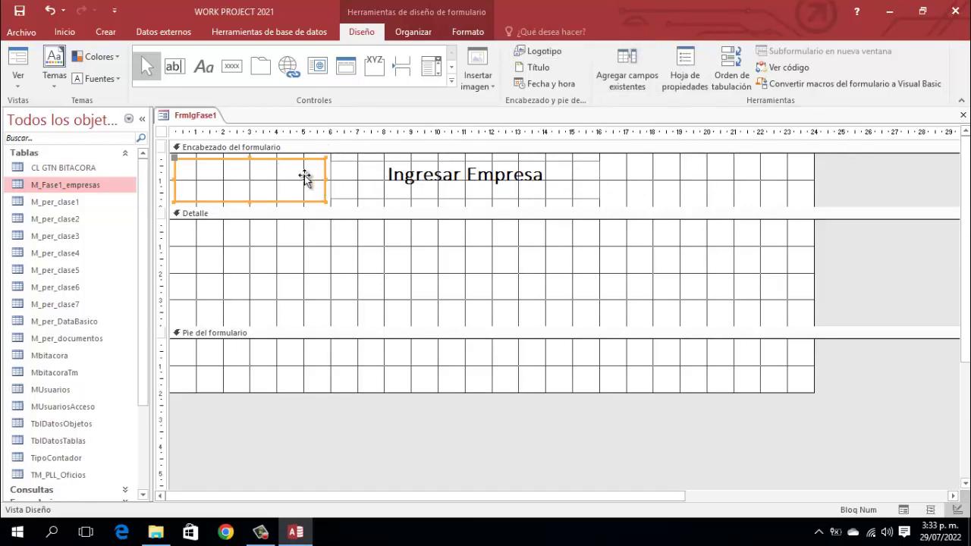
pyautogui.click(681, 67)
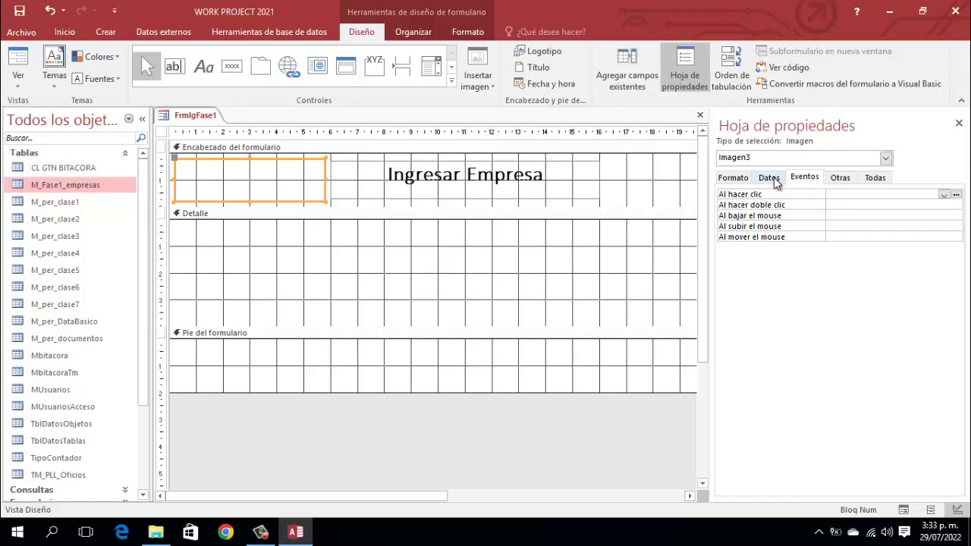
pyautogui.click(734, 179)
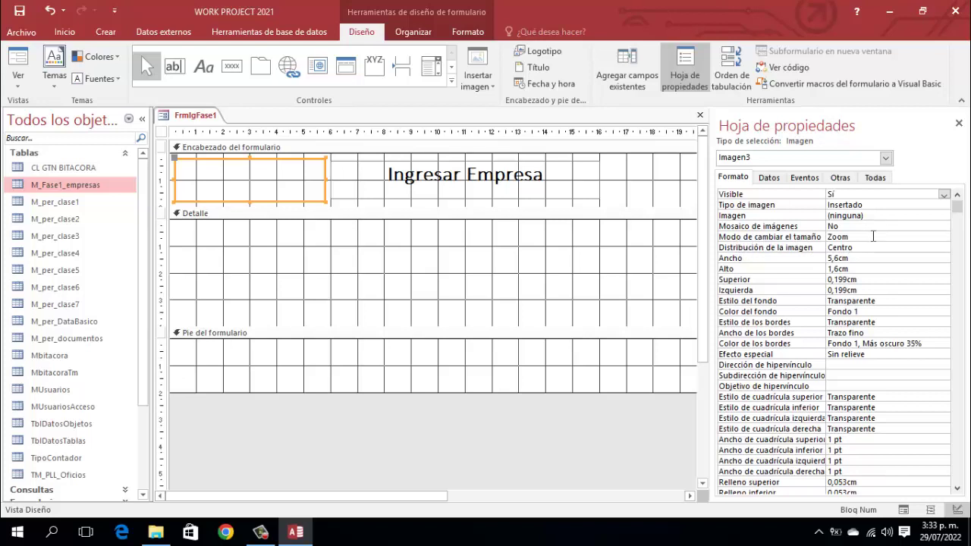
pyautogui.click(872, 236)
pyautogui.click(860, 258)
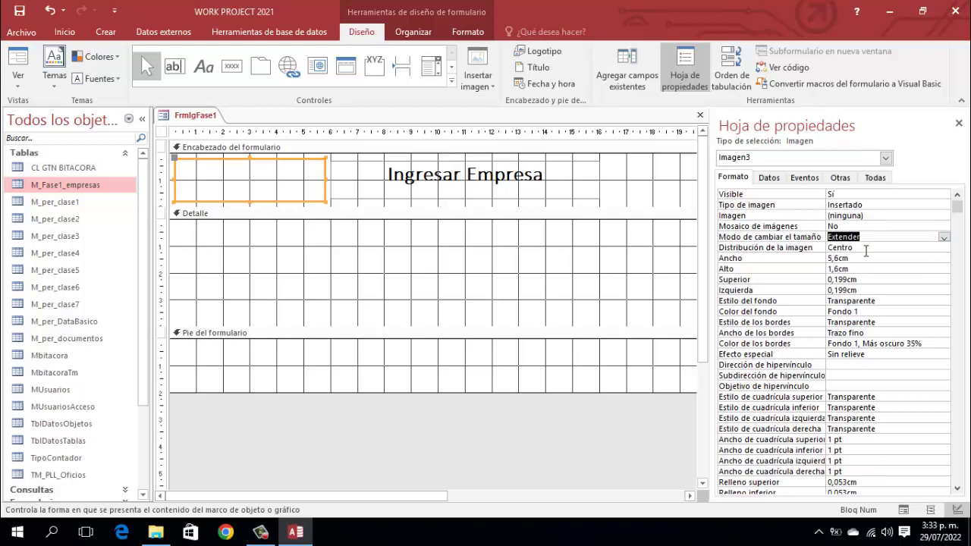
pyautogui.click(958, 123)
pyautogui.click(872, 178)
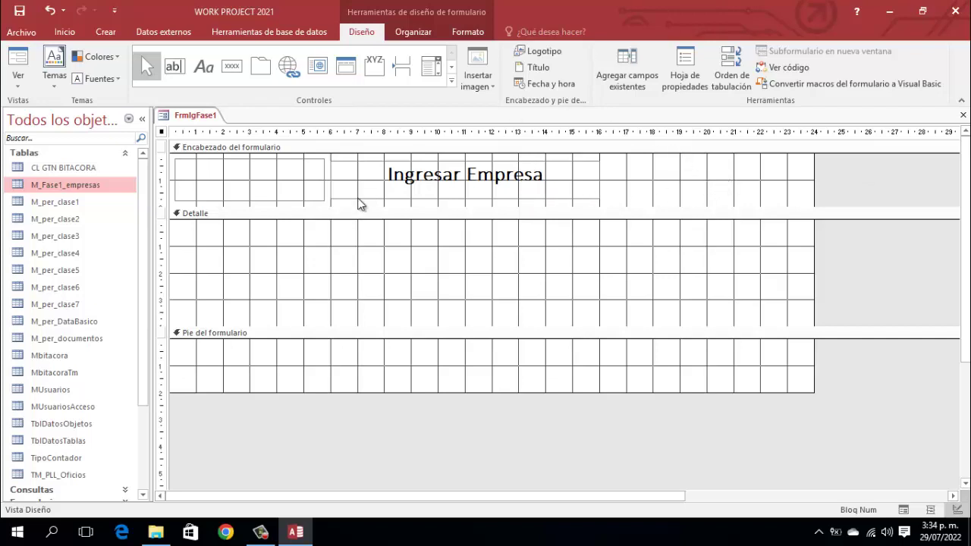
# Step: Add a command button to the form header near the 19 cm mark, without using the wizard
pyautogui.click(229, 68)
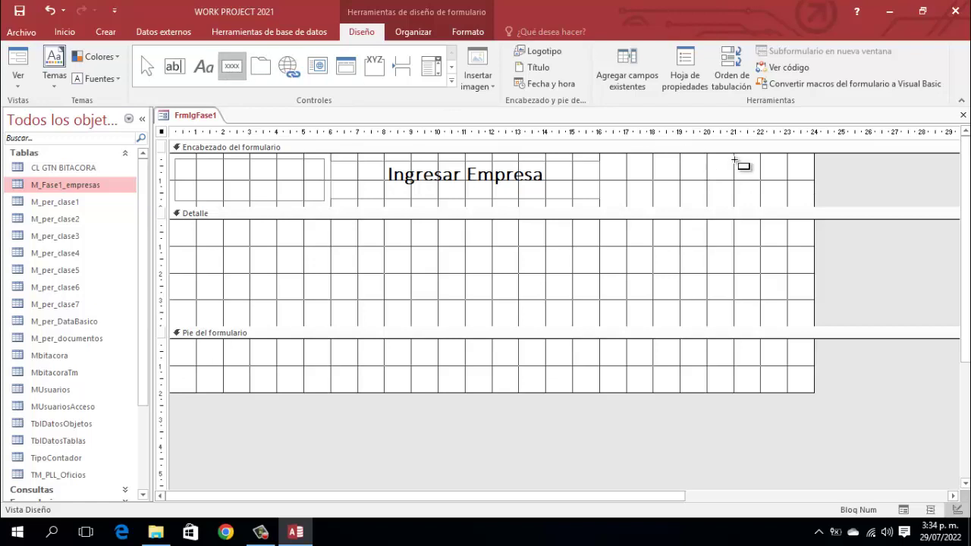
pyautogui.click(688, 165)
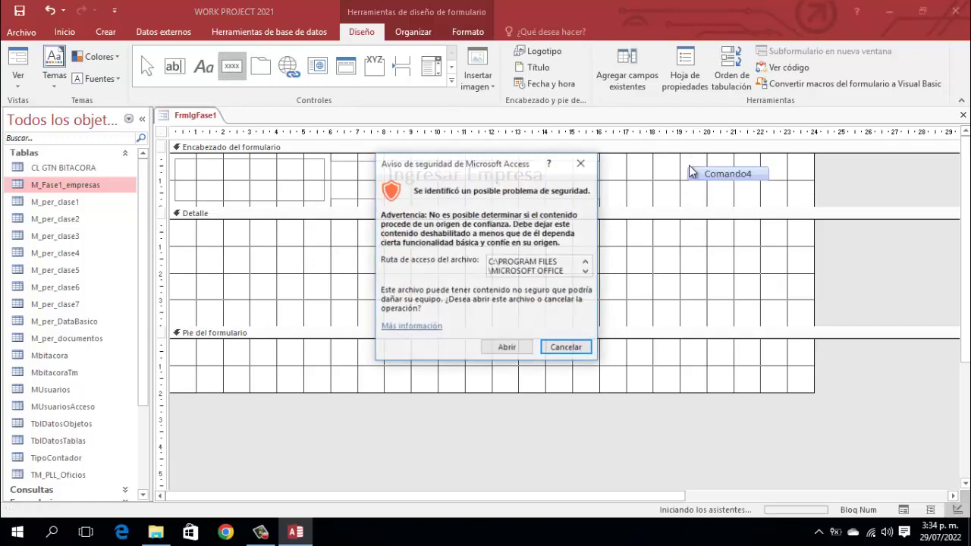
pyautogui.click(573, 349)
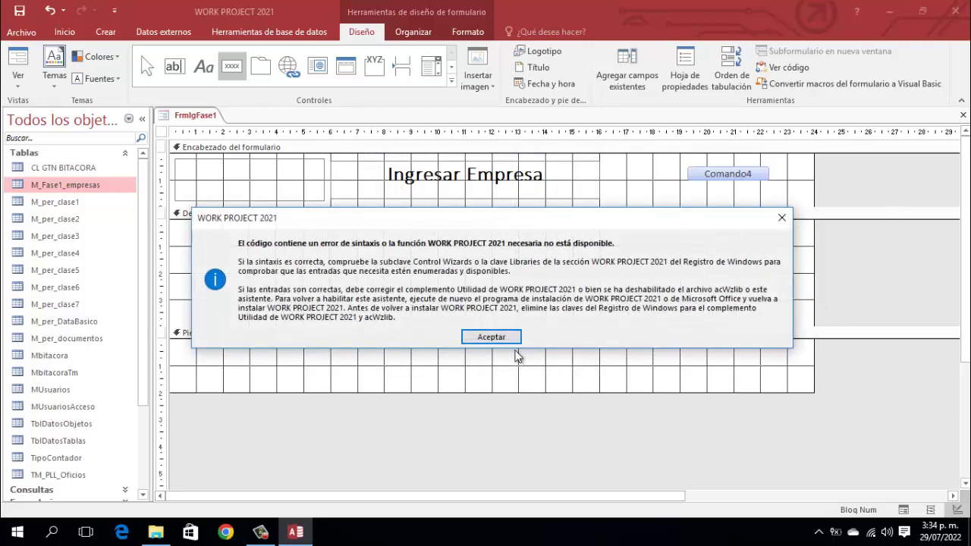
pyautogui.click(495, 338)
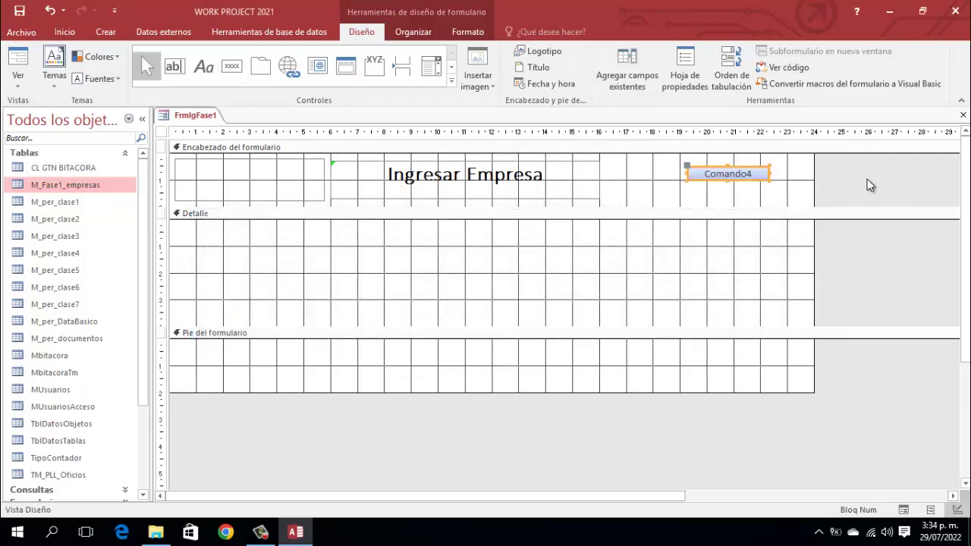
# Step: Give the new header command button a yellow fill and bold text
pyautogui.click(749, 178)
pyautogui.click(469, 32)
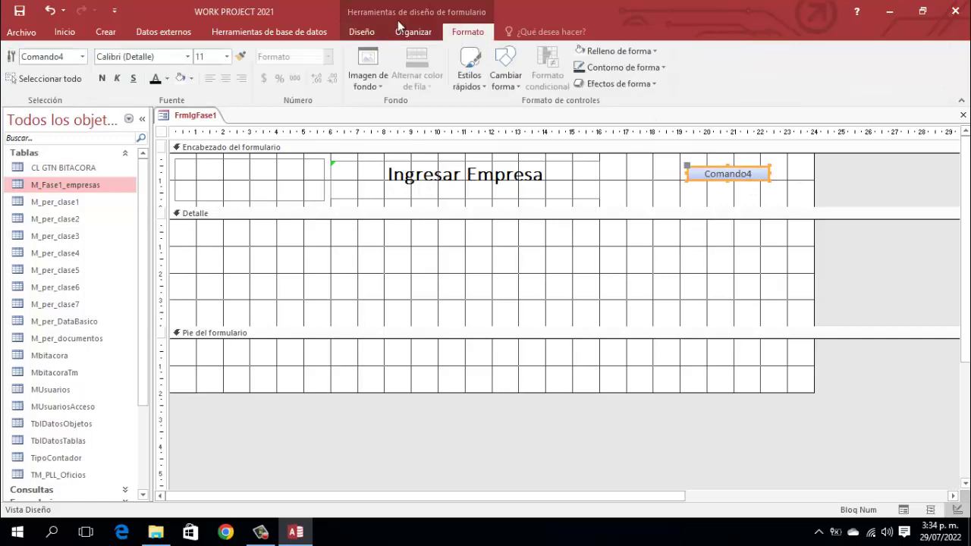
pyautogui.click(192, 79)
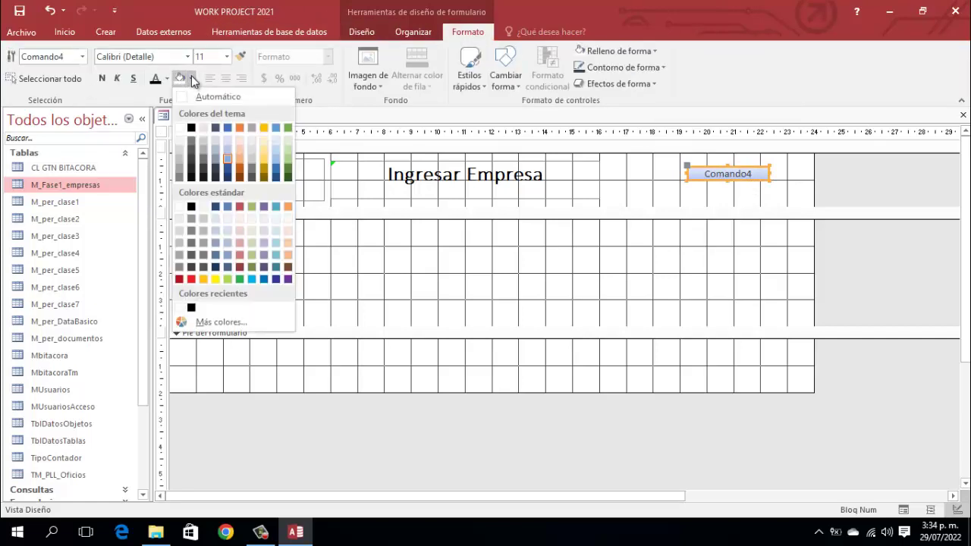
pyautogui.click(217, 278)
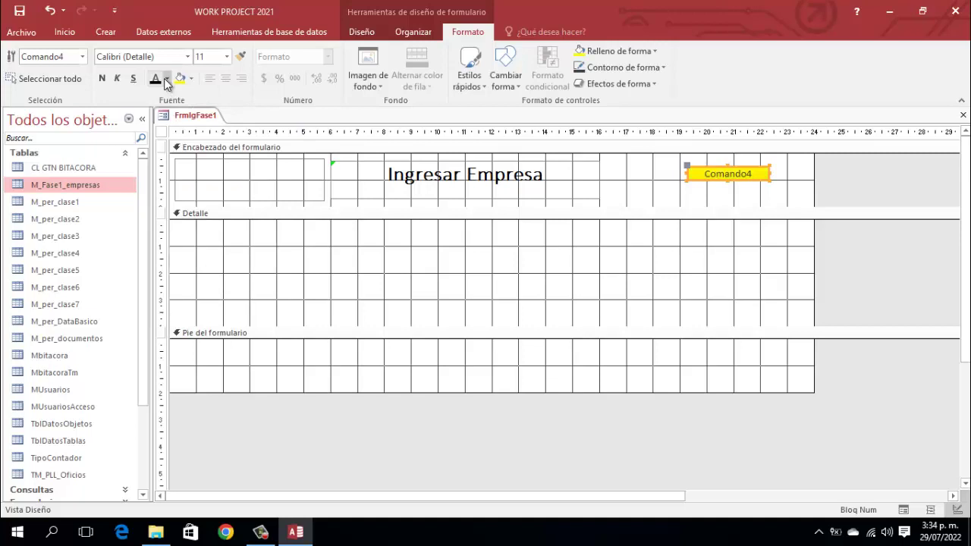
pyautogui.click(102, 78)
# Step: Caption the yellow button "Cerrar Formulario" on two lines and increase its height to fit both lines
pyautogui.click(740, 174)
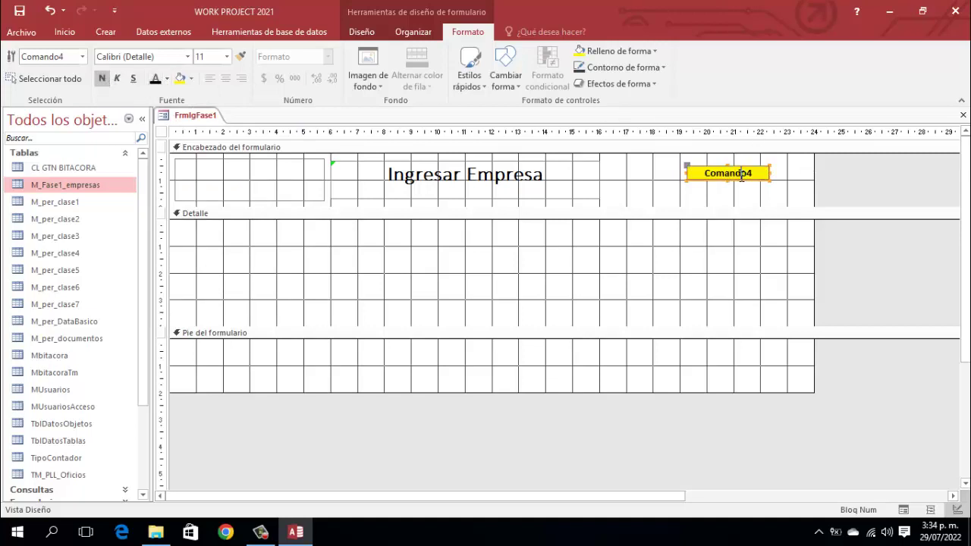
pyautogui.doubleClick(740, 175)
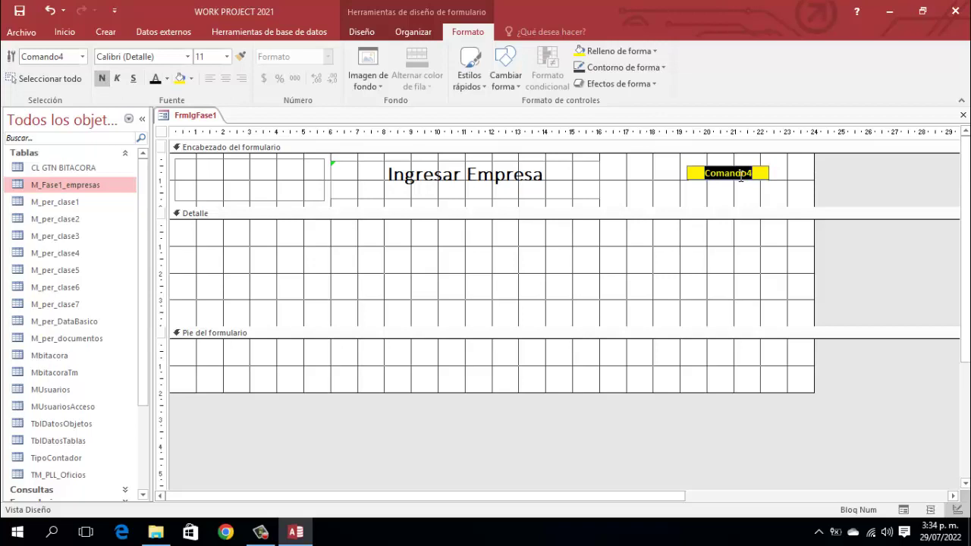
pyautogui.write('Cerrar')
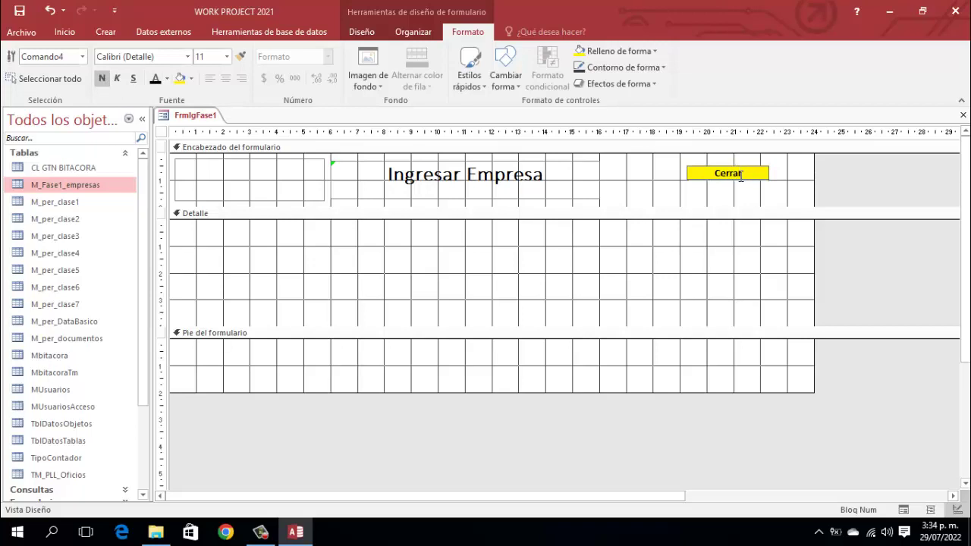
pyautogui.hotkey('ctrl', 'Return')
pyautogui.write('Formulario')
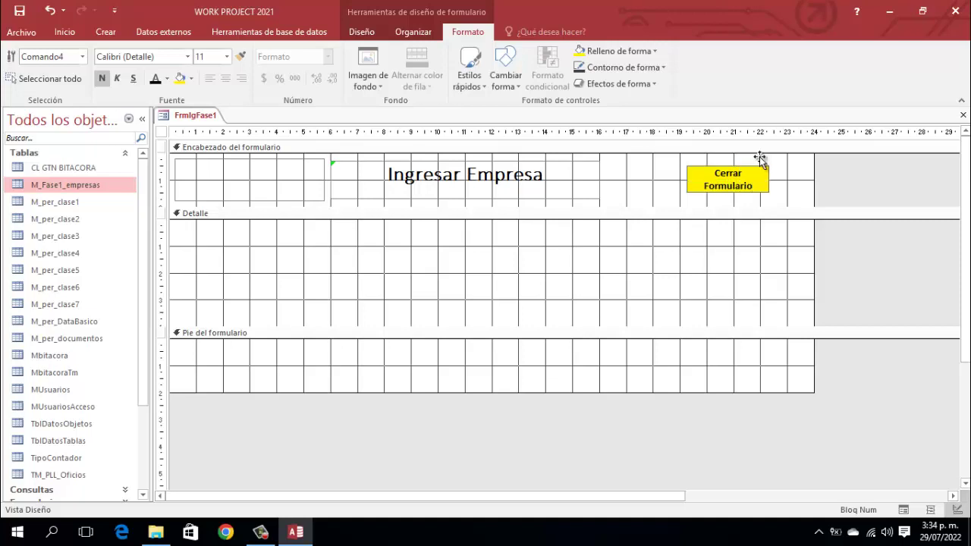
pyautogui.press('Escape')
pyautogui.click(858, 181)
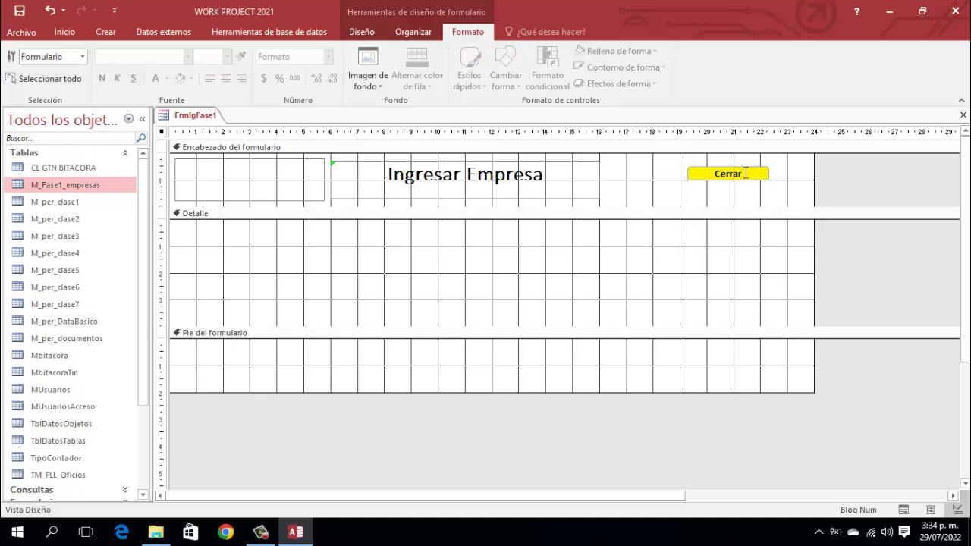
pyautogui.click(745, 173)
pyautogui.moveTo(729, 180); pyautogui.dragTo(728, 191)
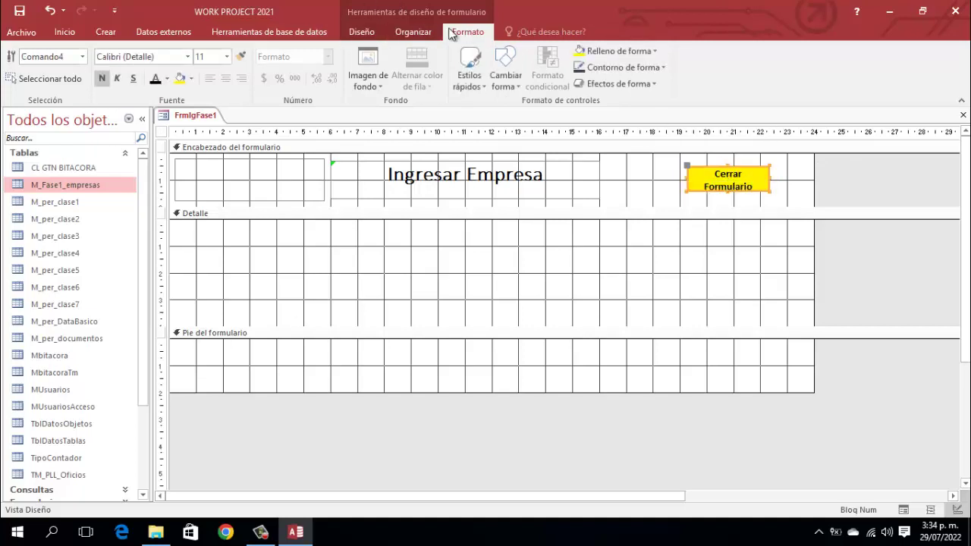
# Step: Set the font size of the Cerrar Formulario button to 9
pyautogui.click(226, 57)
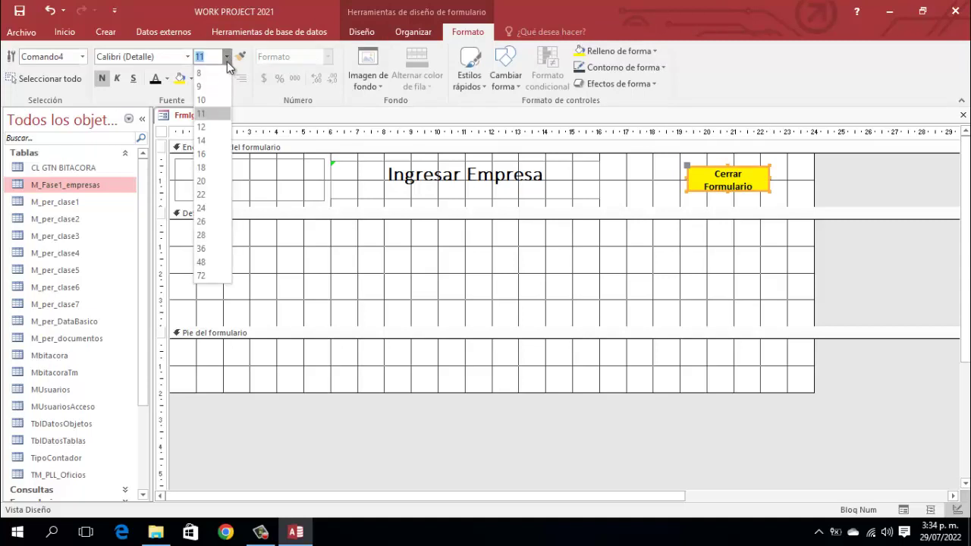
pyautogui.click(207, 72)
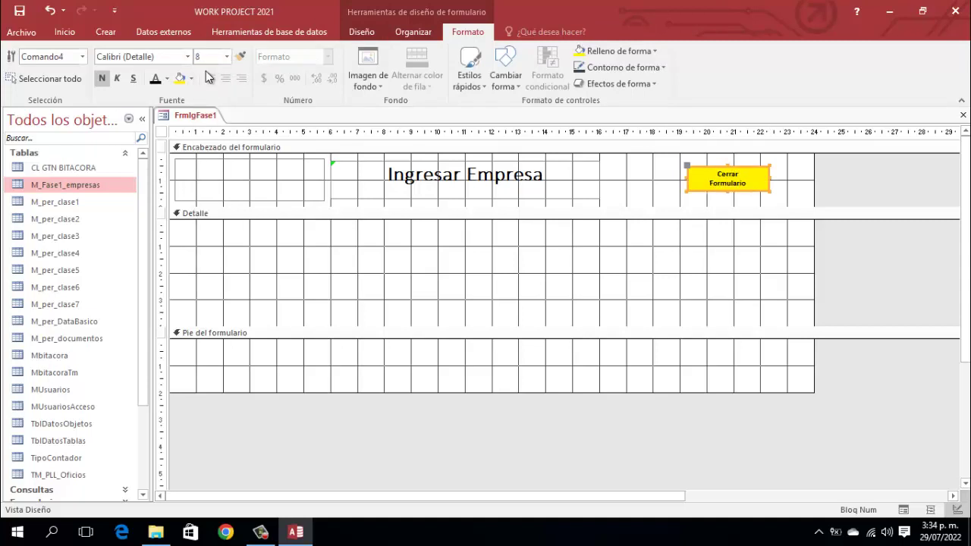
pyautogui.click(227, 57)
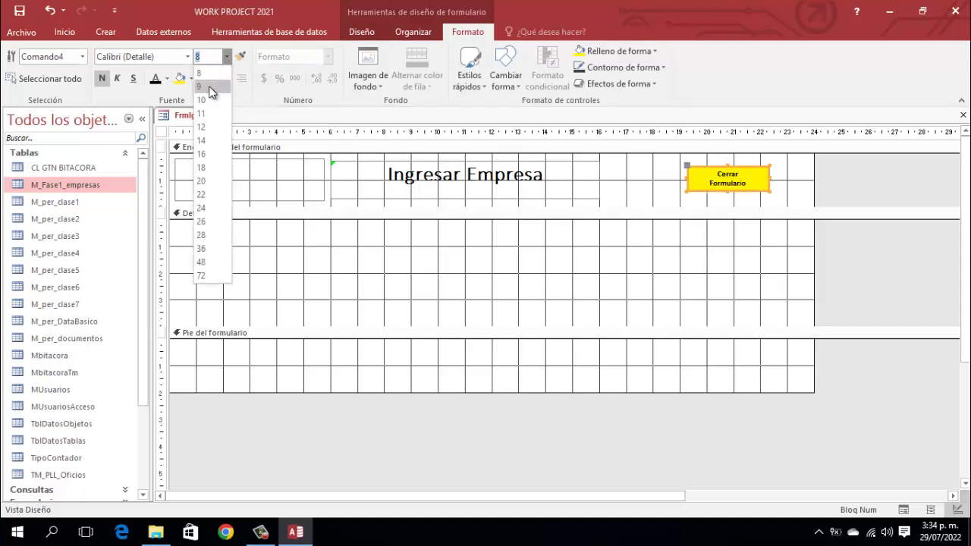
pyautogui.click(212, 88)
pyautogui.click(843, 177)
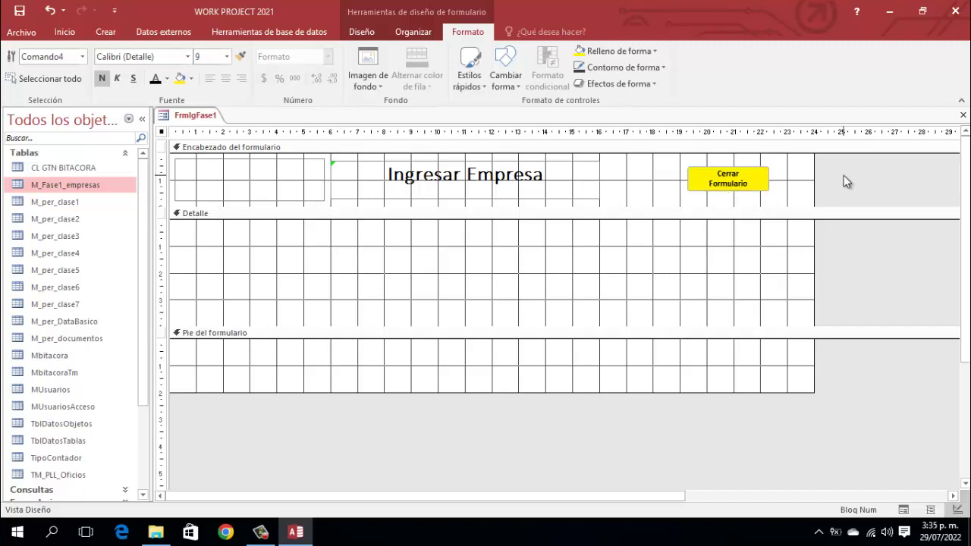
# Step: Change the shape of the Cerrar Formulario button to a rectangle with rounded top corners
pyautogui.click(744, 186)
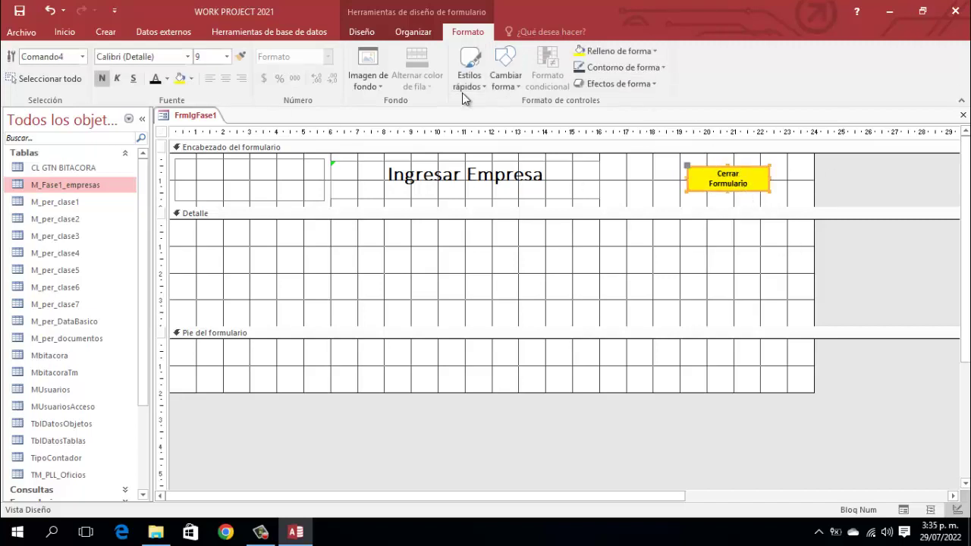
pyautogui.click(507, 84)
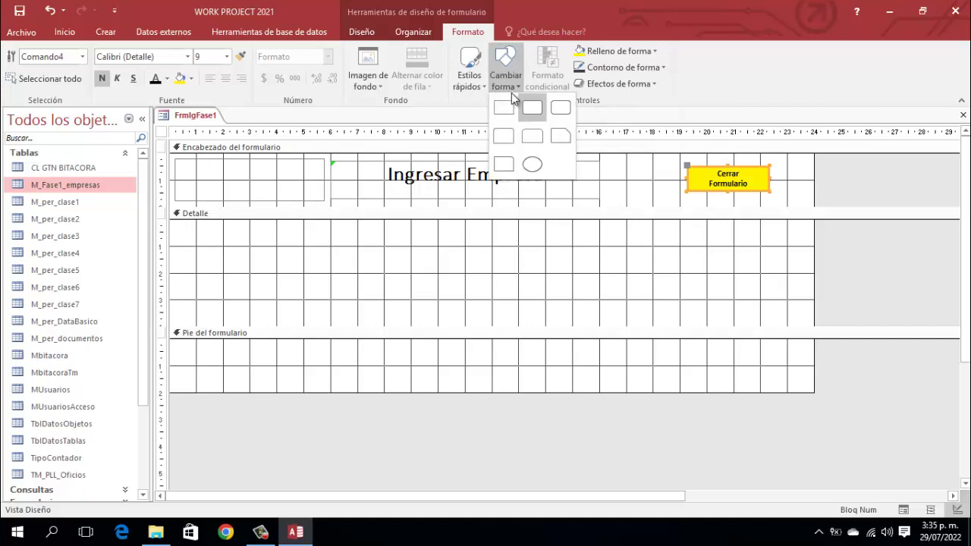
pyautogui.click(533, 137)
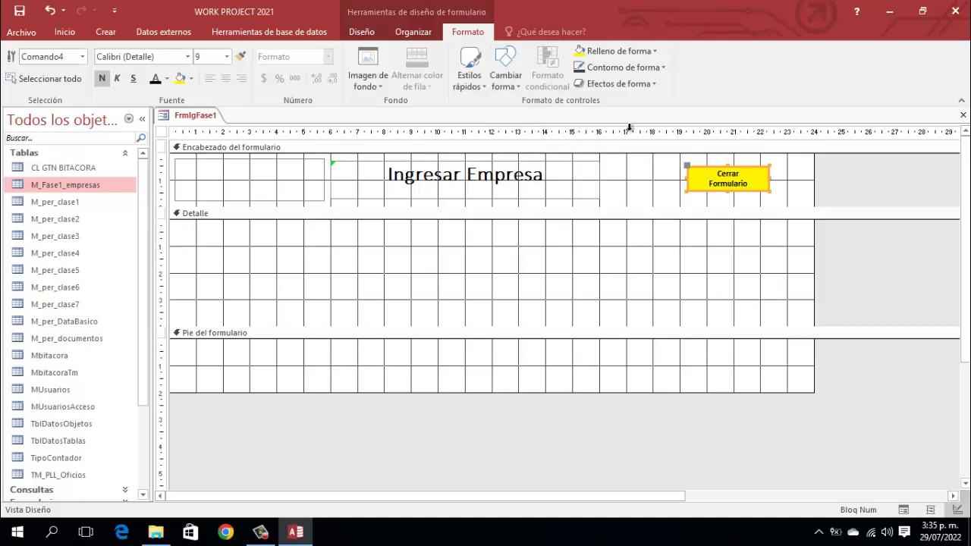
pyautogui.click(868, 186)
# Step: Give the Cerrar Formulario button a black outline using the fourth line thickness option
pyautogui.click(724, 189)
pyautogui.click(664, 67)
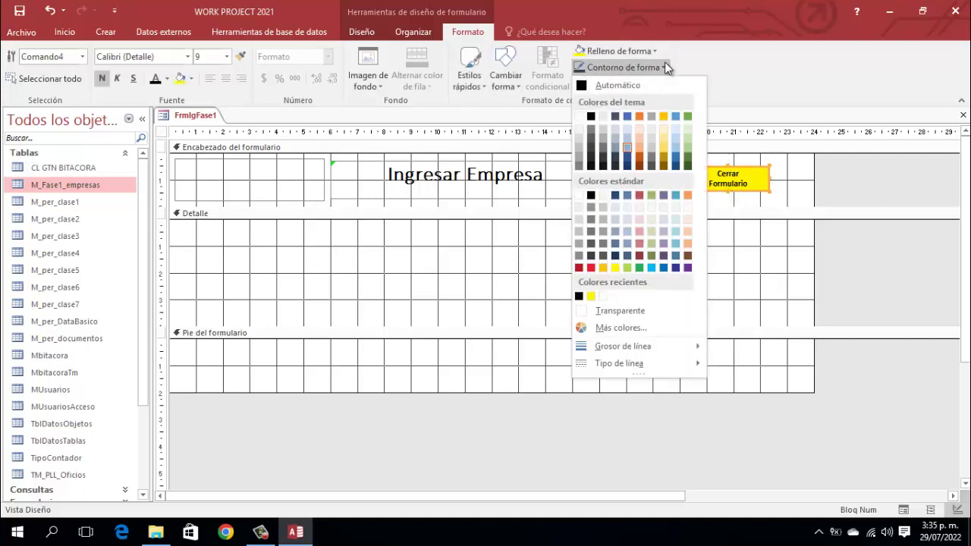
pyautogui.click(591, 116)
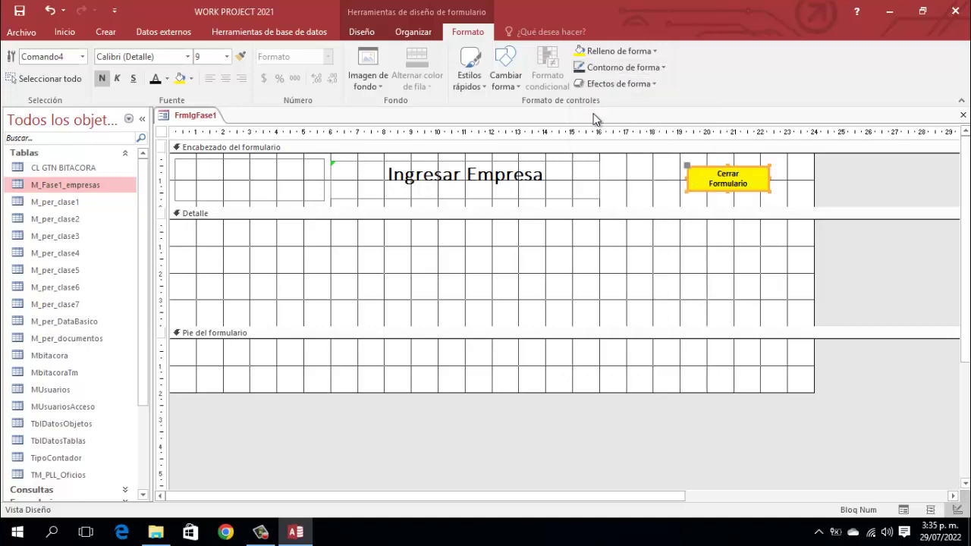
pyautogui.click(664, 67)
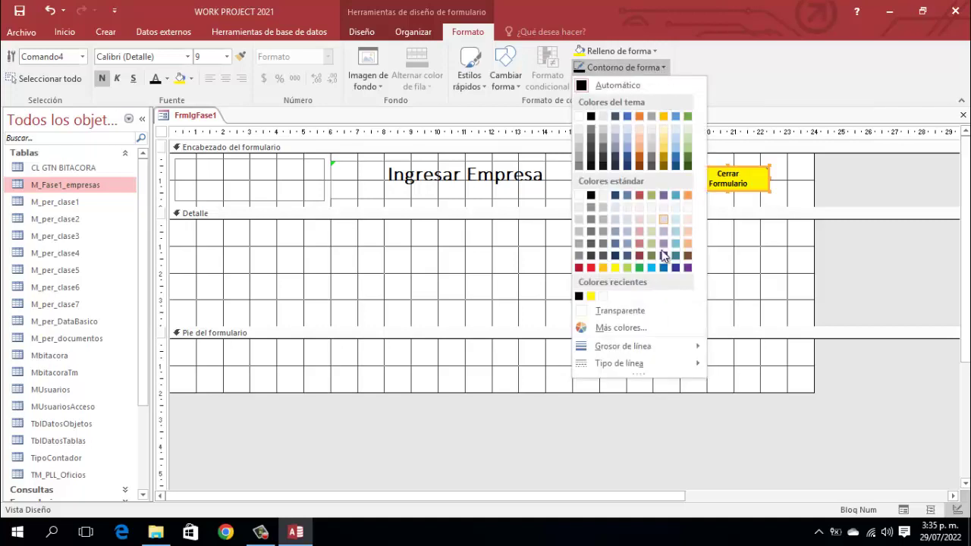
pyautogui.moveTo(636, 345)
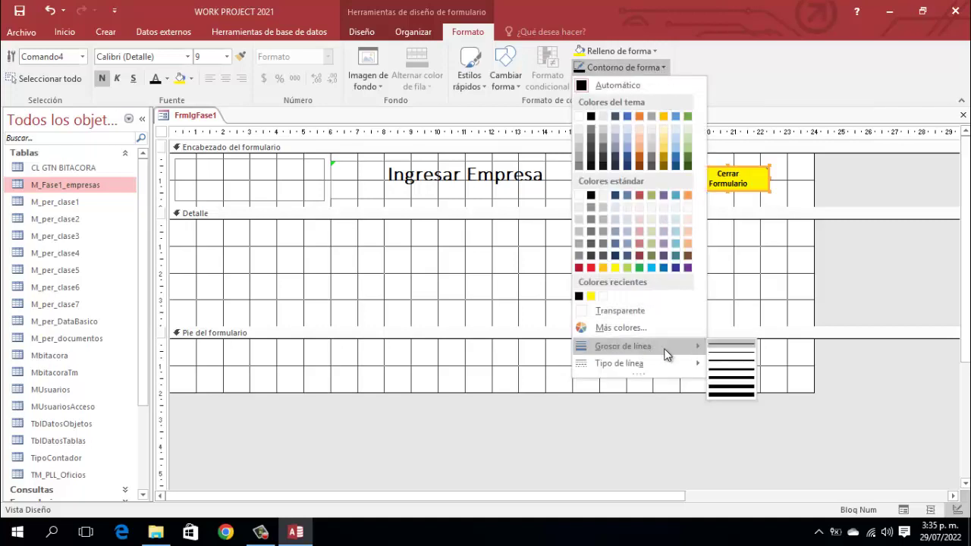
pyautogui.click(723, 367)
pyautogui.click(876, 191)
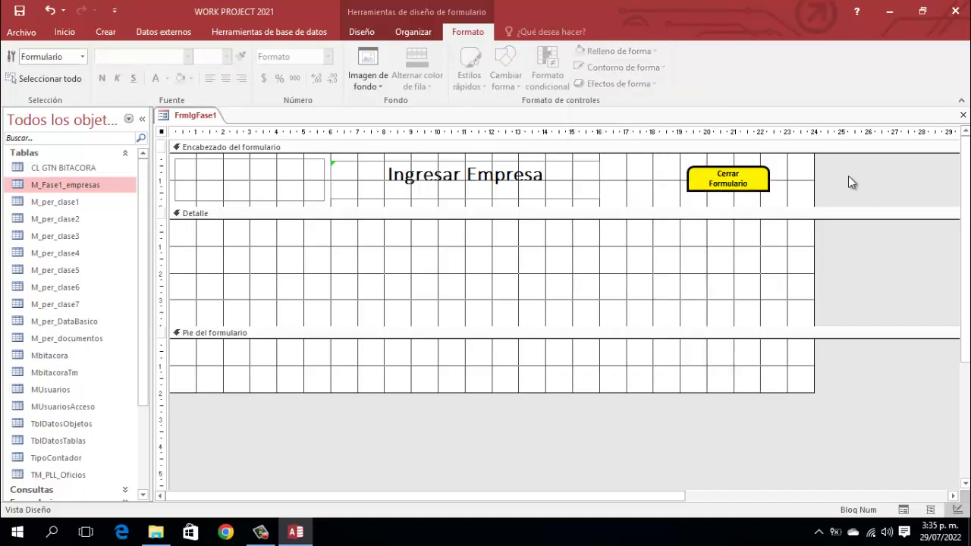
# Step: Apply the Inclinación especial bevel effect to the Cerrar Formulario button
pyautogui.click(759, 186)
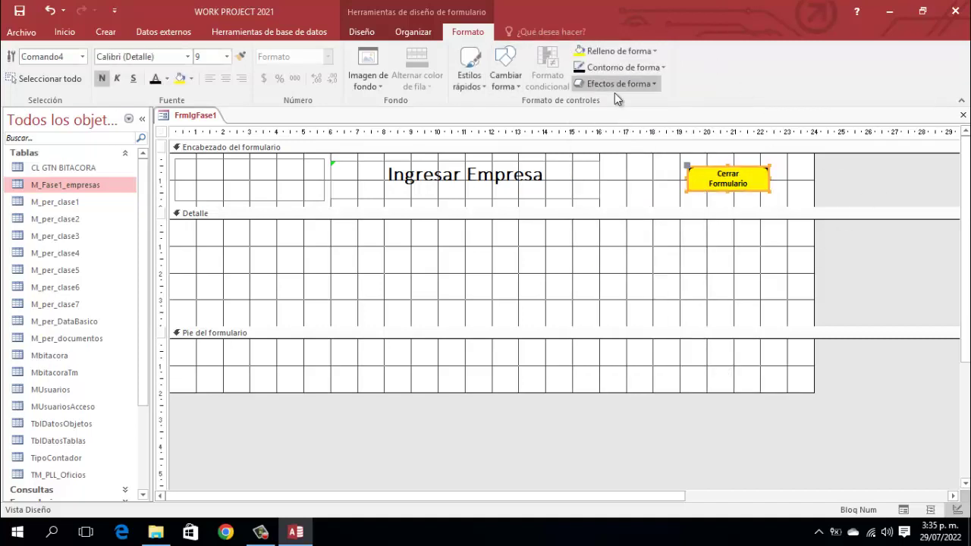
pyautogui.click(630, 84)
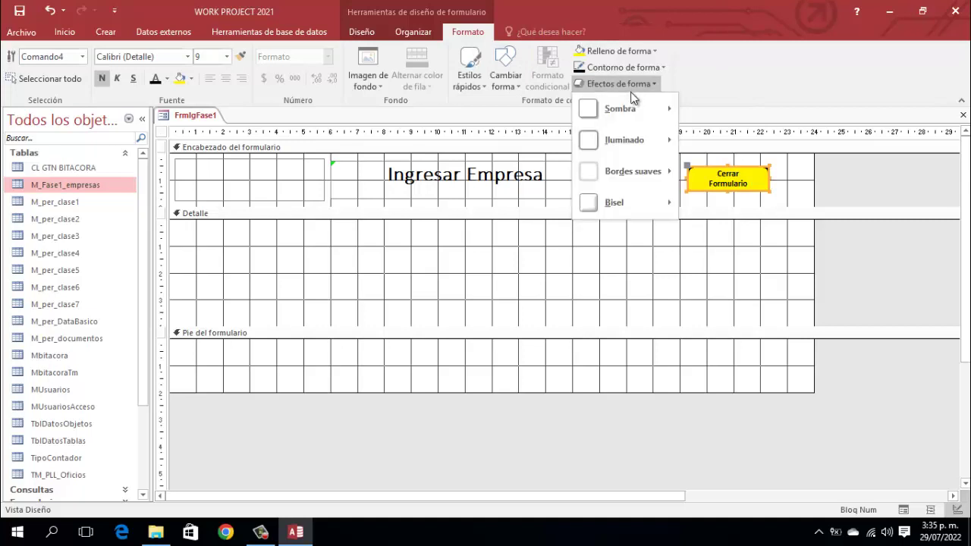
pyautogui.moveTo(617, 203)
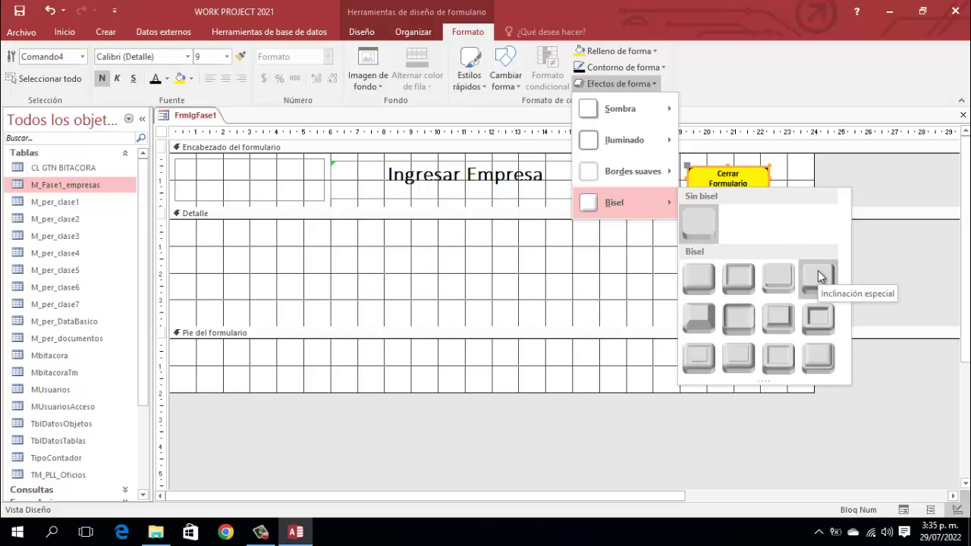
pyautogui.click(819, 278)
pyautogui.click(841, 165)
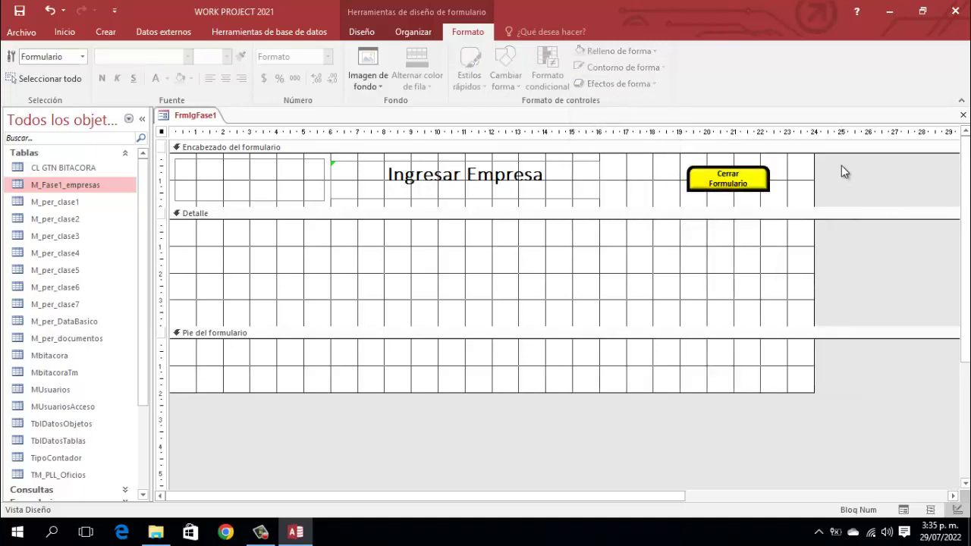
# Step: Change the Cerrar Formulario button's bevel effect to the last preset in the bottom row of bevels
pyautogui.click(764, 189)
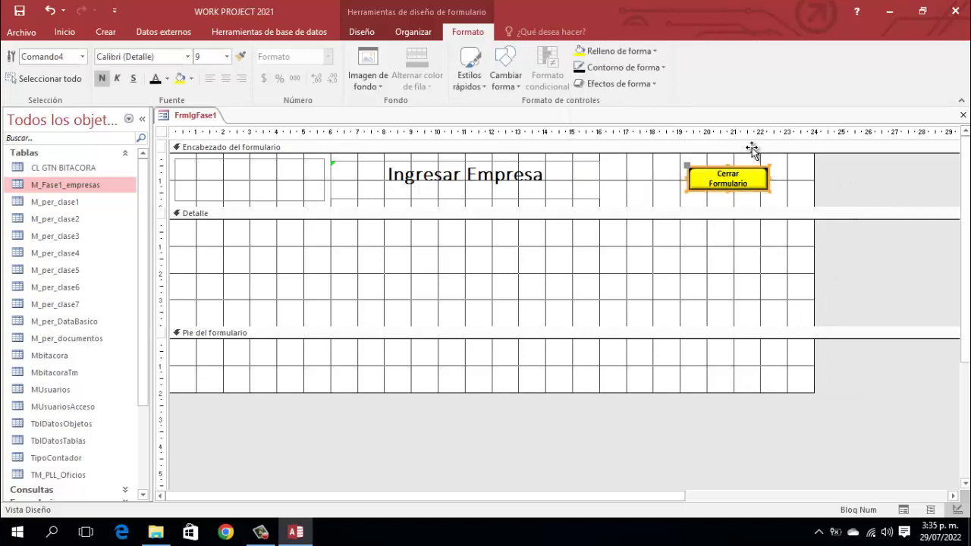
pyautogui.click(657, 83)
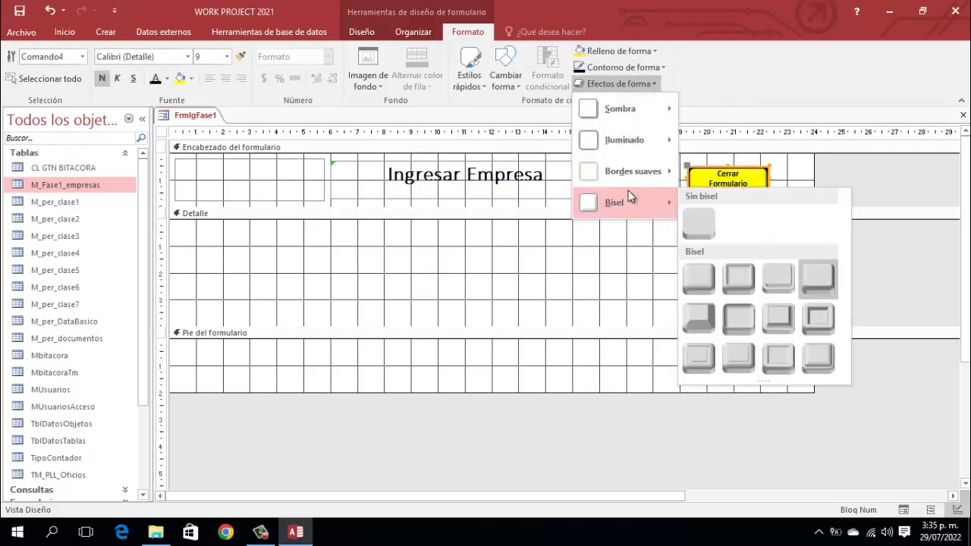
pyautogui.click(829, 364)
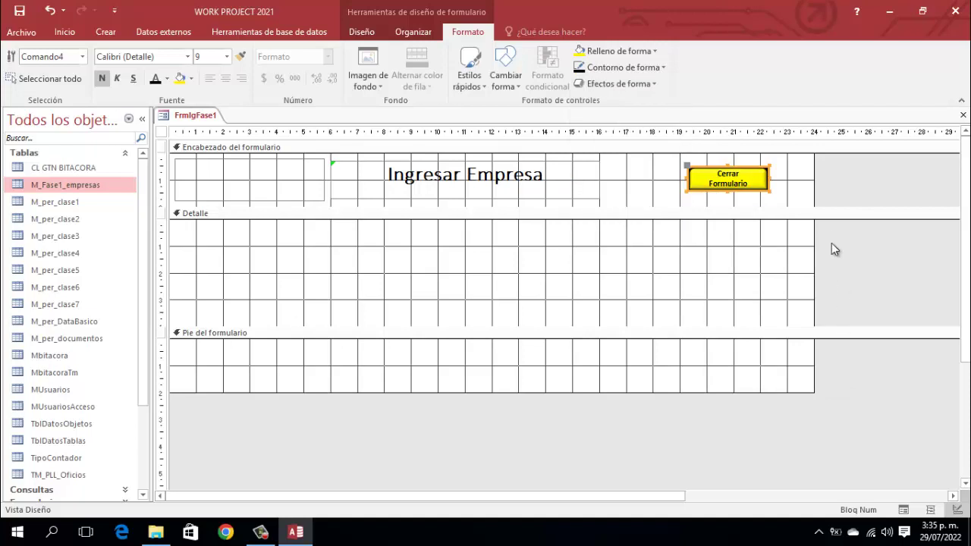
pyautogui.click(854, 189)
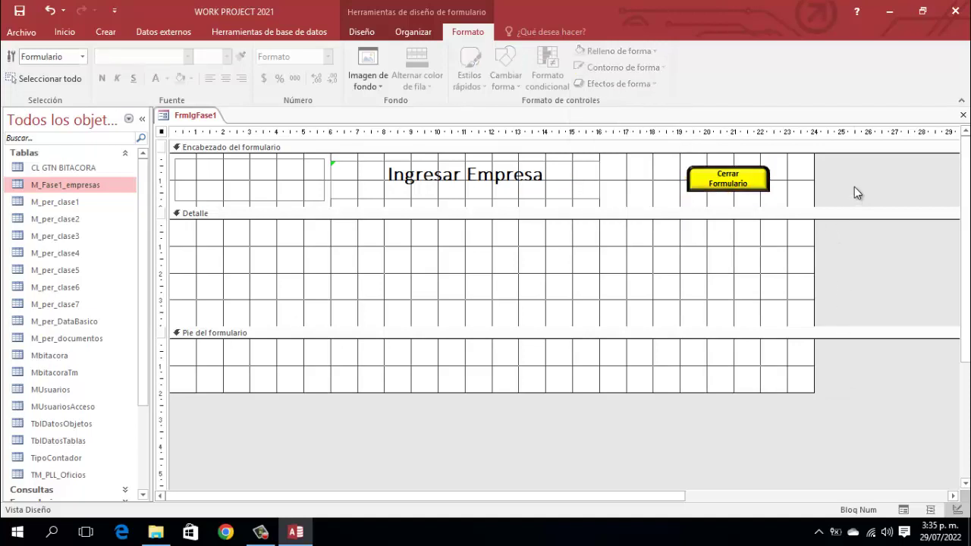
# Step: Reduce the outline thickness of the Cerrar Formulario button to 1 pt
pyautogui.click(759, 190)
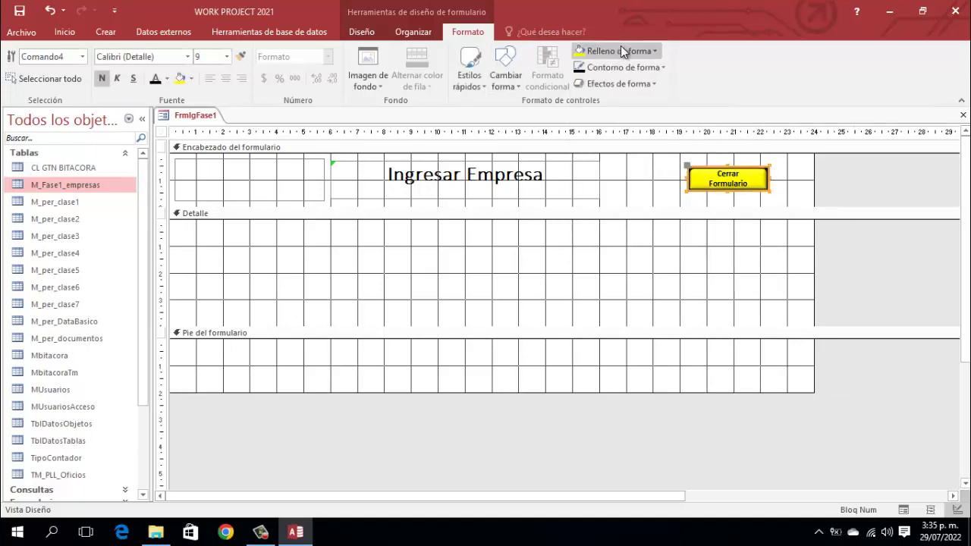
pyautogui.click(662, 68)
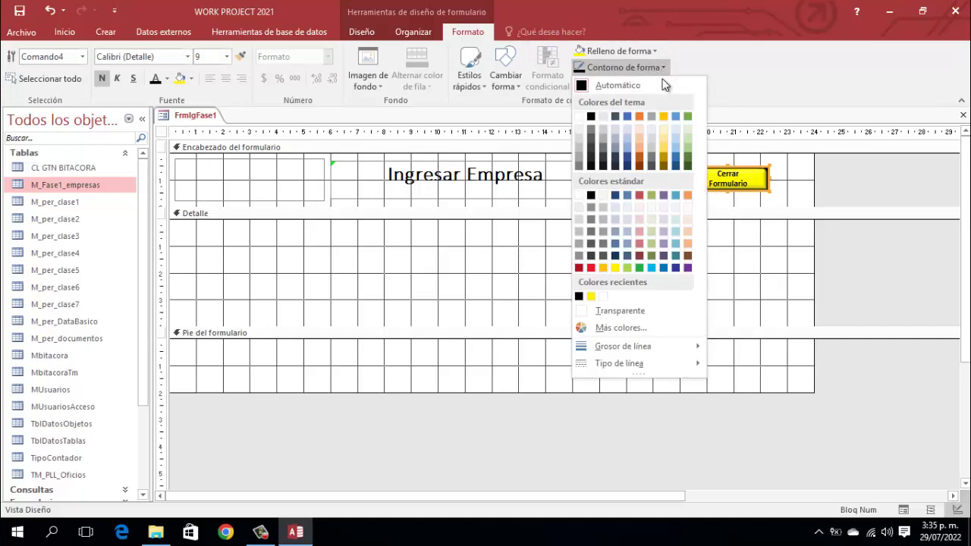
pyautogui.moveTo(655, 346)
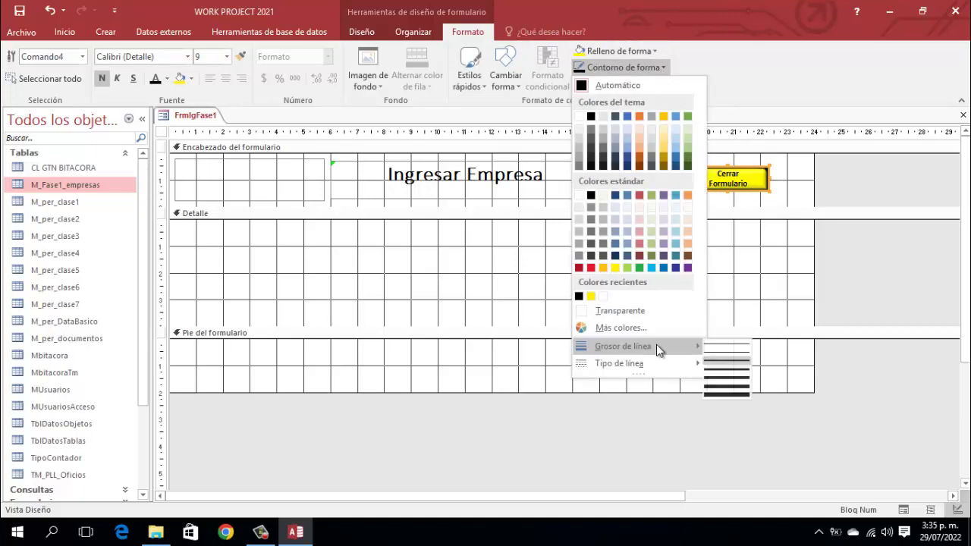
pyautogui.click(716, 358)
pyautogui.click(873, 189)
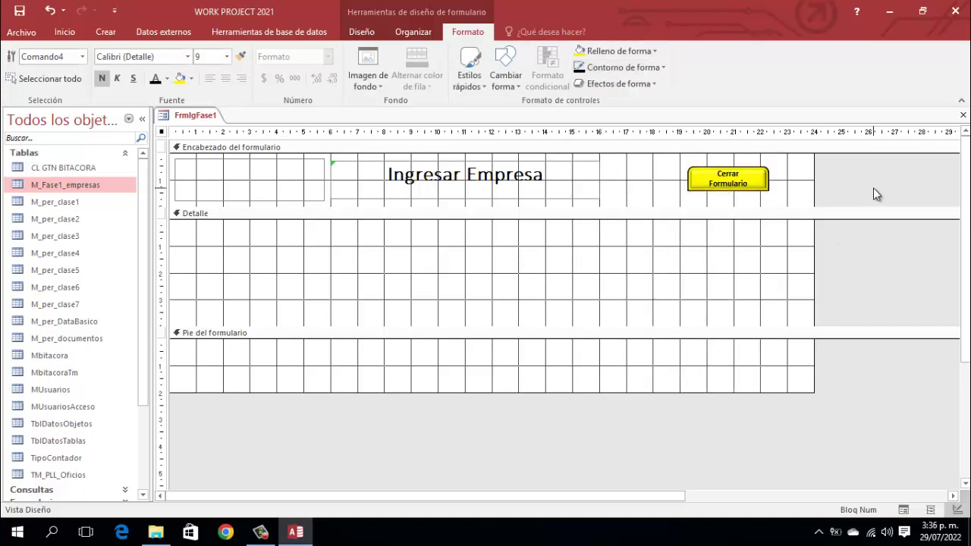
# Step: Move the Cerrar Formulario button horizontally to near the right edge of the form header
pyautogui.click(726, 189)
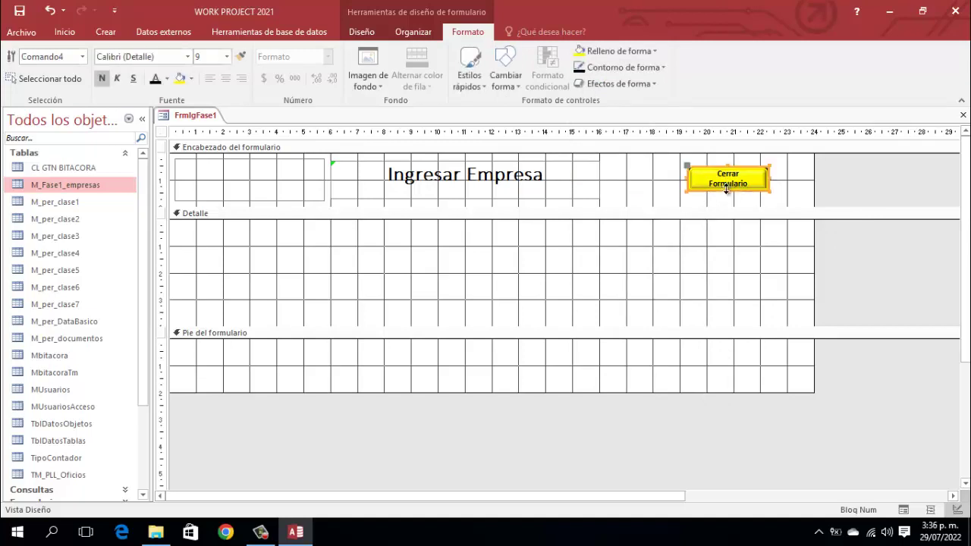
pyautogui.press('Right')
pyautogui.press('Right')
pyautogui.press('Right')
pyautogui.press('Right')
pyautogui.press('Right')
pyautogui.press('Right')
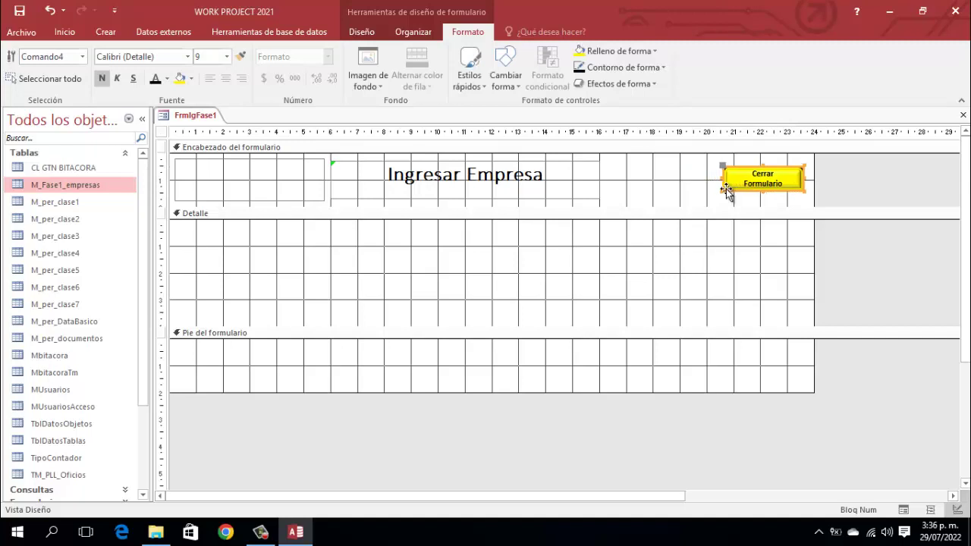
pyautogui.click(852, 180)
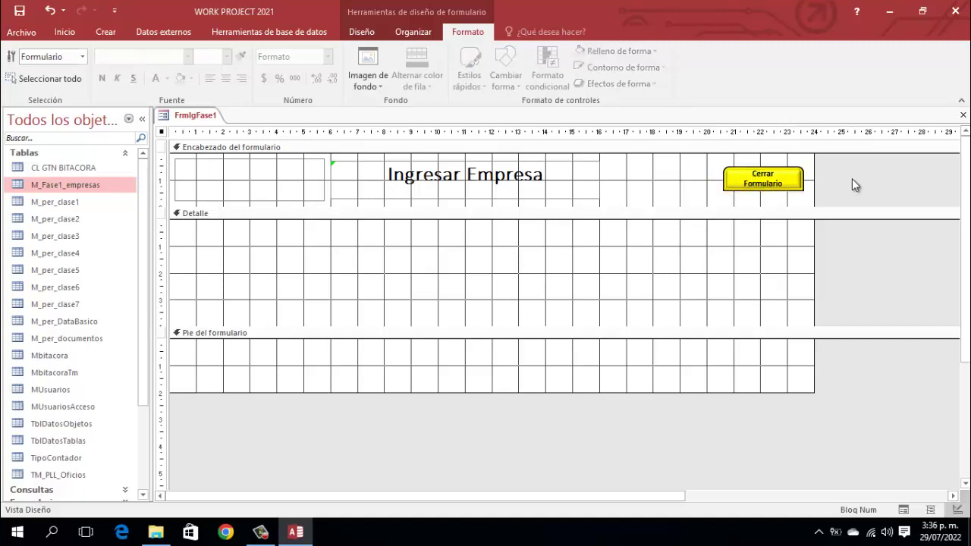
# Step: Narrow the Cerrar Formulario button from its left side to about 2.5 cm wide
pyautogui.click(794, 185)
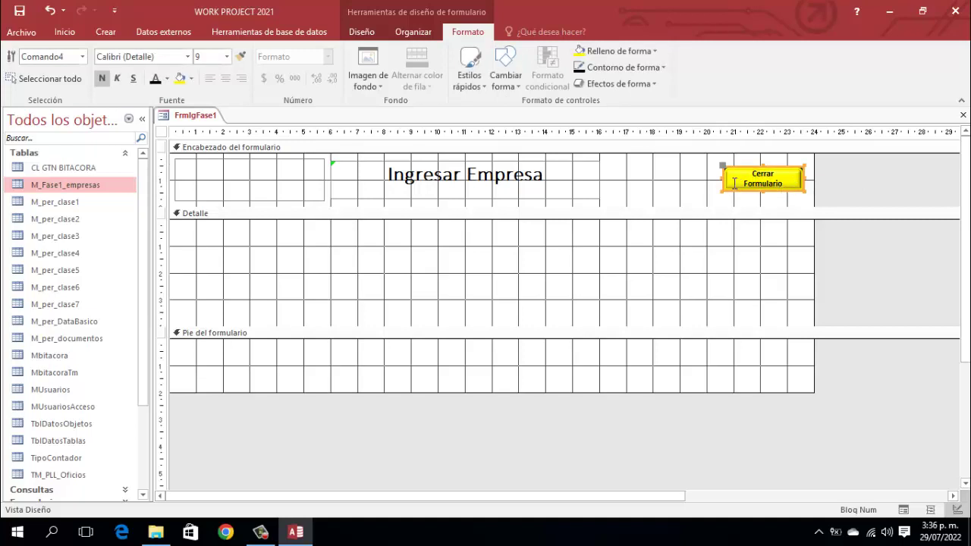
pyautogui.moveTo(723, 178); pyautogui.dragTo(736, 177)
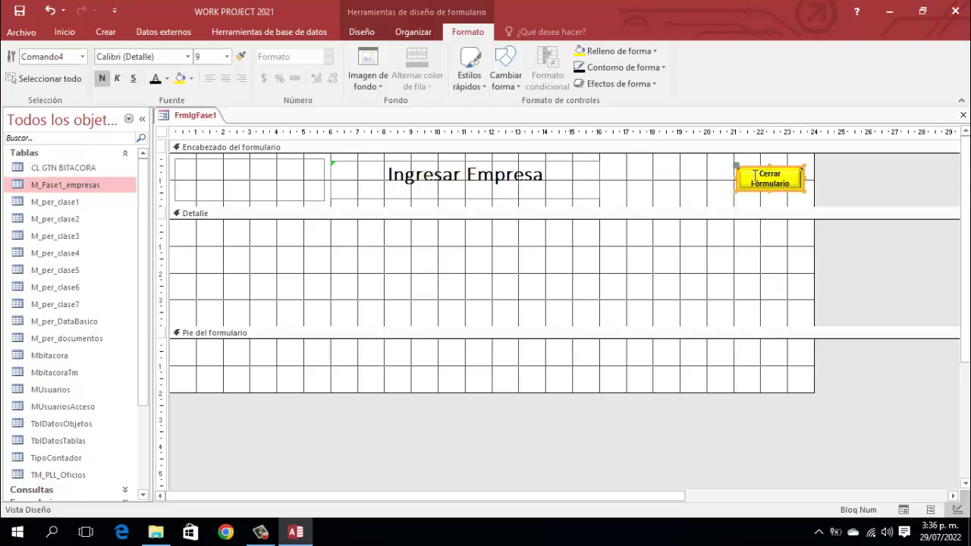
pyautogui.click(858, 178)
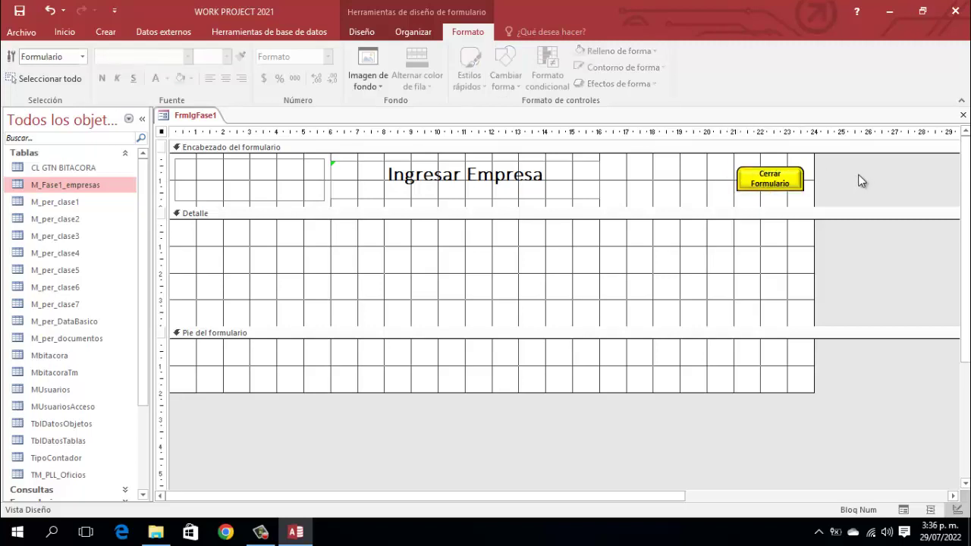
# Step: Nudge the Cerrar Formulario button back to about 20.8 cm from the form's left edge
pyautogui.click(797, 190)
pyautogui.press('Left')
pyautogui.press('Left')
pyautogui.press('Left')
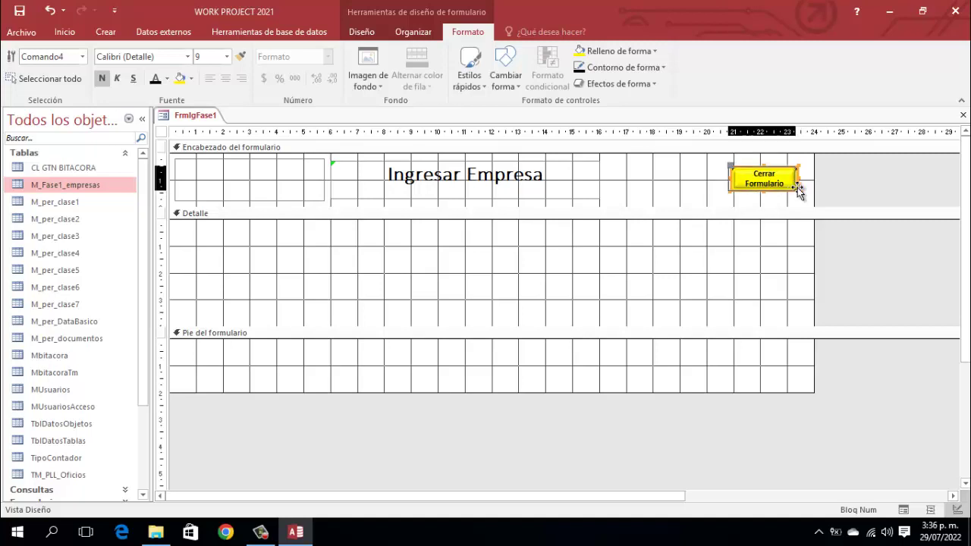
pyautogui.click(865, 174)
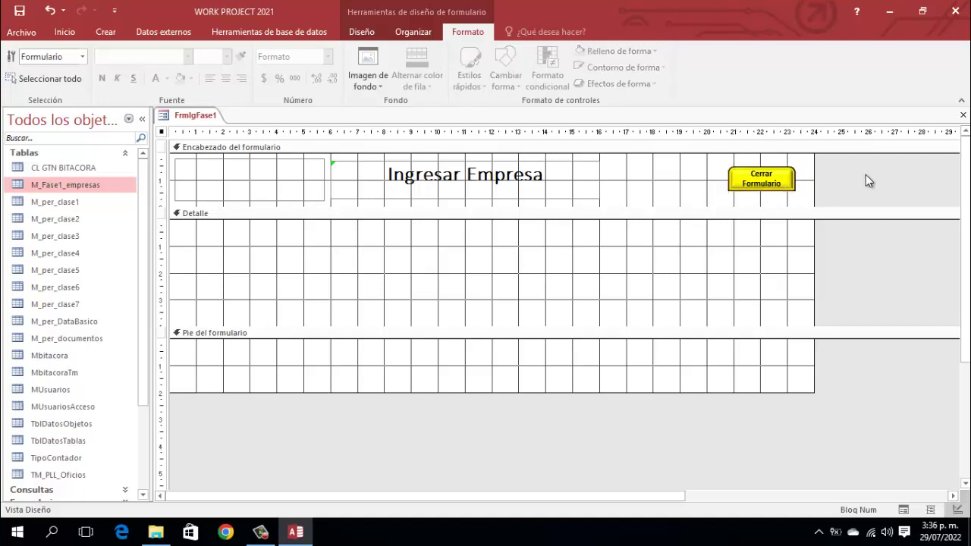
# Step: Create a code event procedure for the Al hacer clic event of the Cerrar Formulario button
pyautogui.click(781, 188)
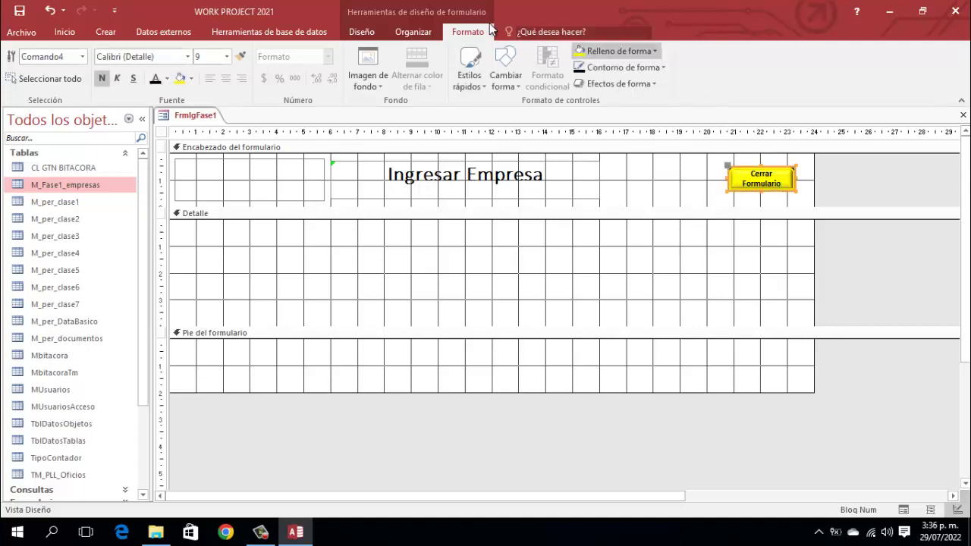
pyautogui.click(362, 31)
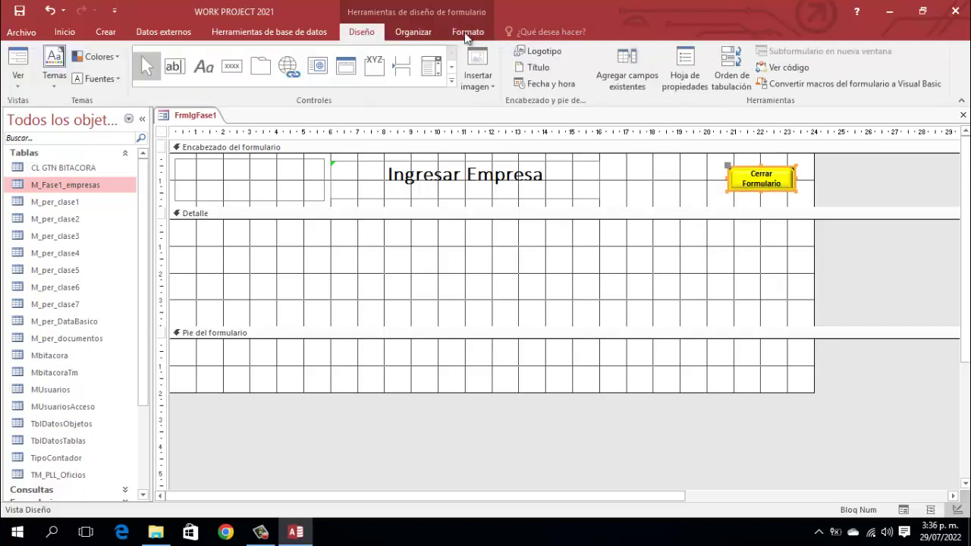
pyautogui.click(695, 66)
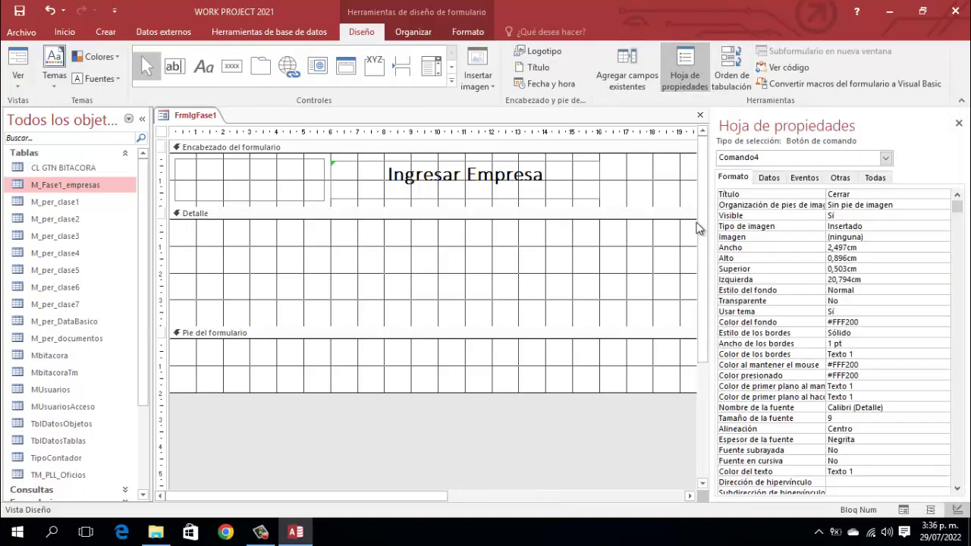
pyautogui.click(804, 178)
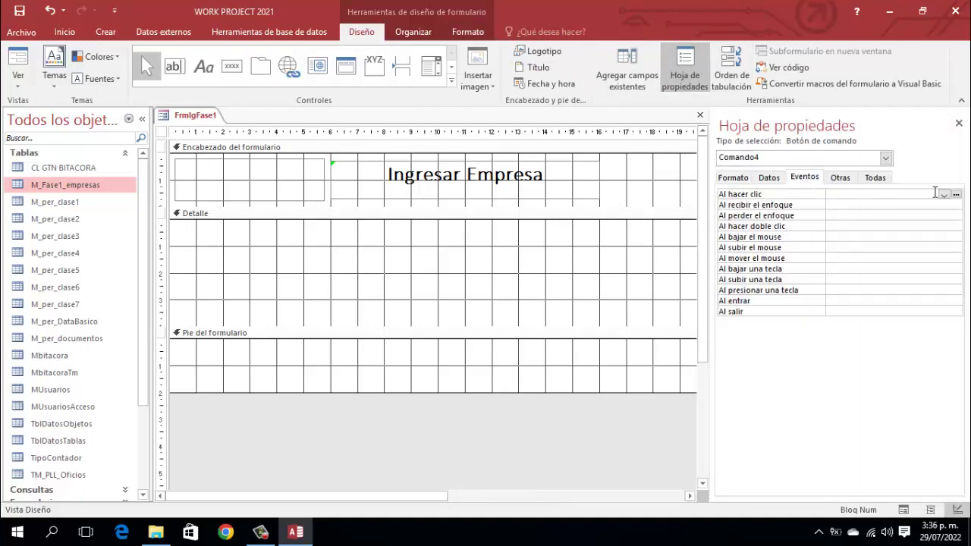
pyautogui.click(956, 194)
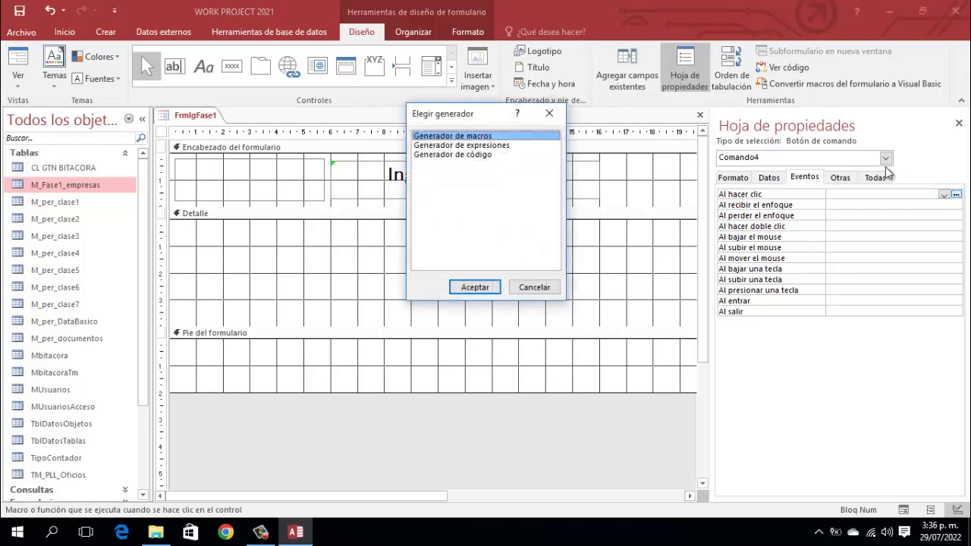
pyautogui.click(451, 156)
pyautogui.click(474, 287)
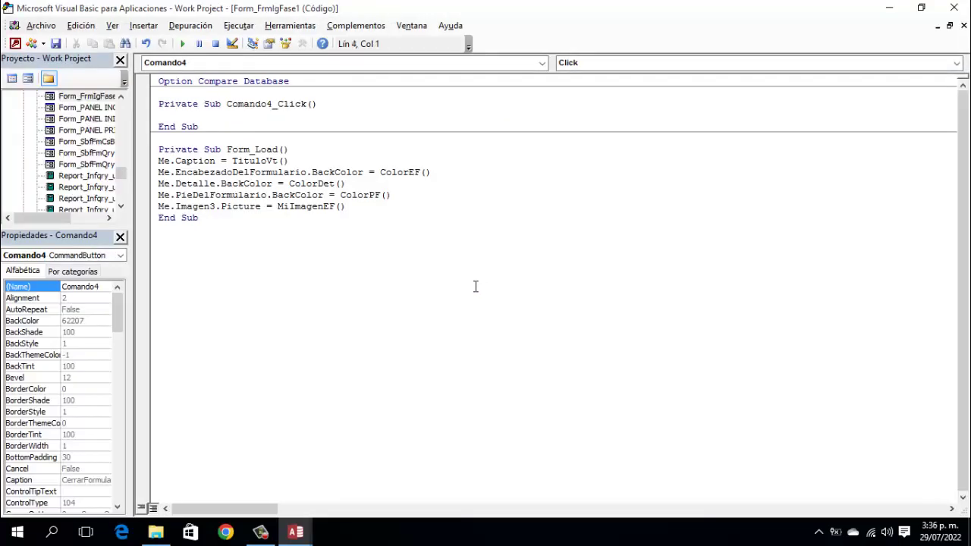
# Step: Write docmd.Close acForm, Me.Name in the Comando4_Click procedure, and close the code editor and property sheet
pyautogui.write('docmd.Close ')
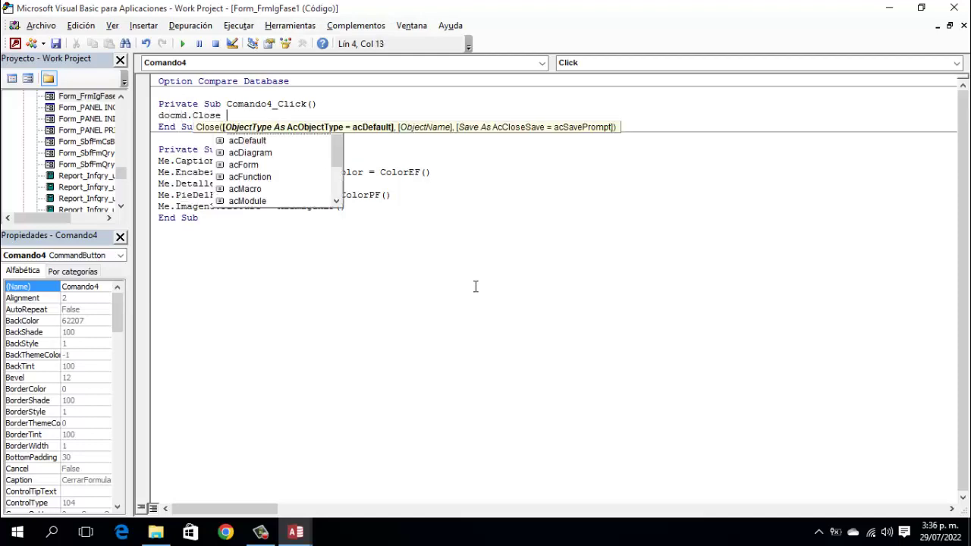
pyautogui.write('ac')
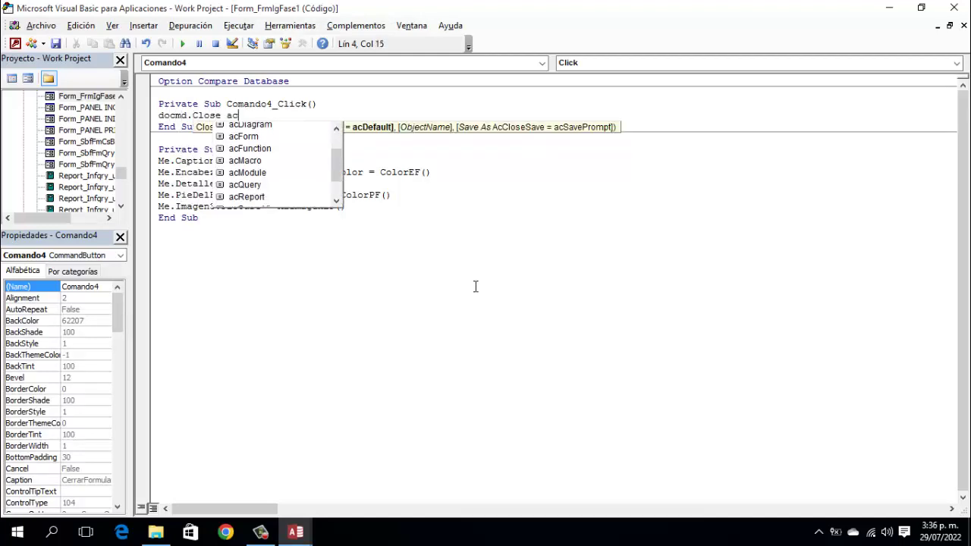
pyautogui.write('Form , Me')
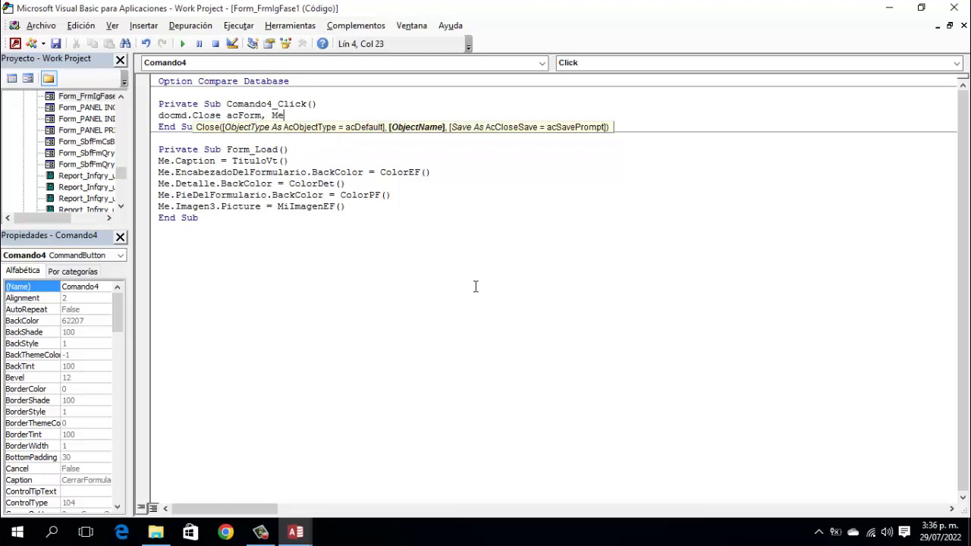
pyautogui.write('.n')
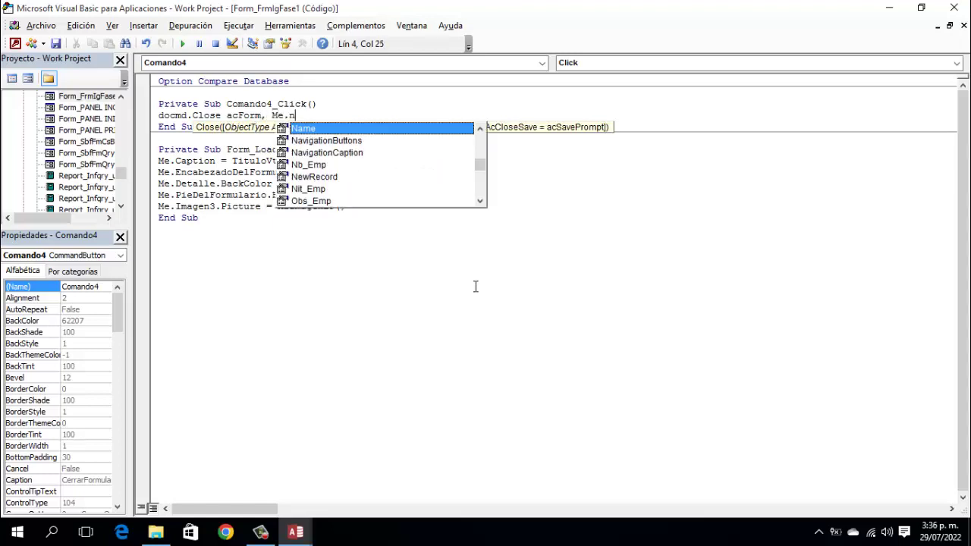
pyautogui.write('ame')
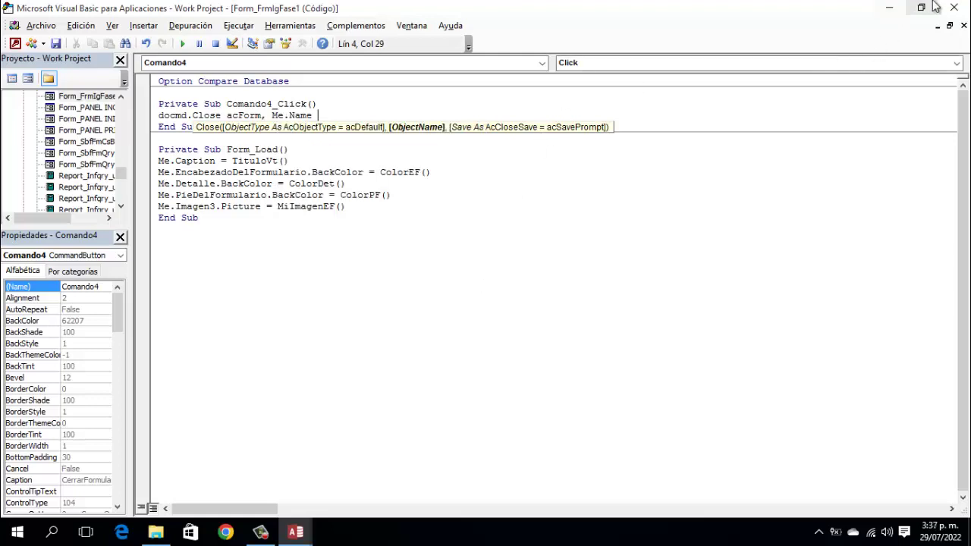
pyautogui.click(954, 9)
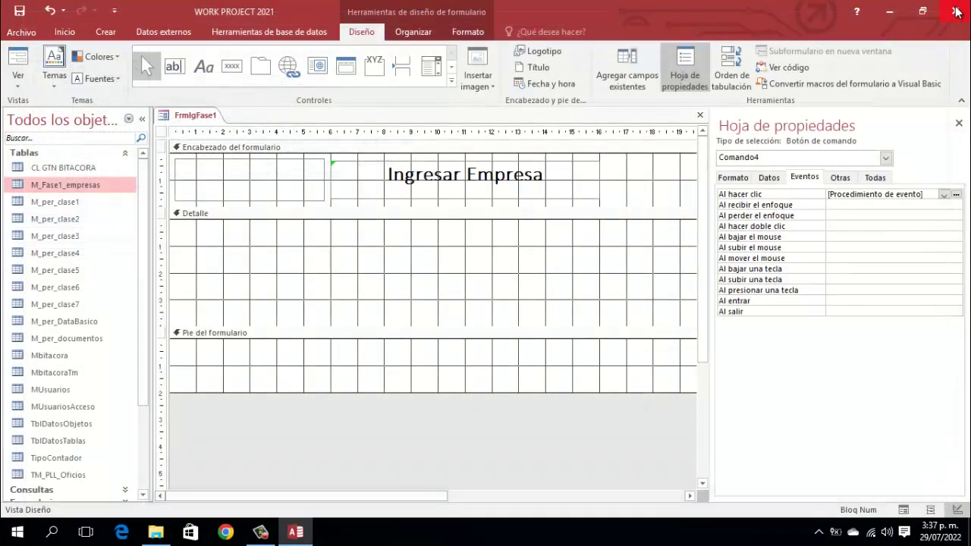
pyautogui.click(958, 123)
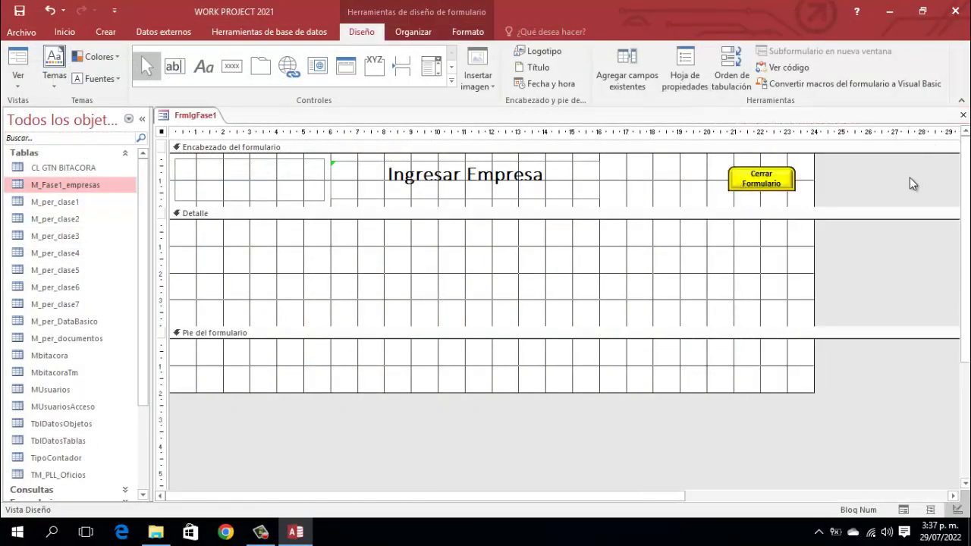
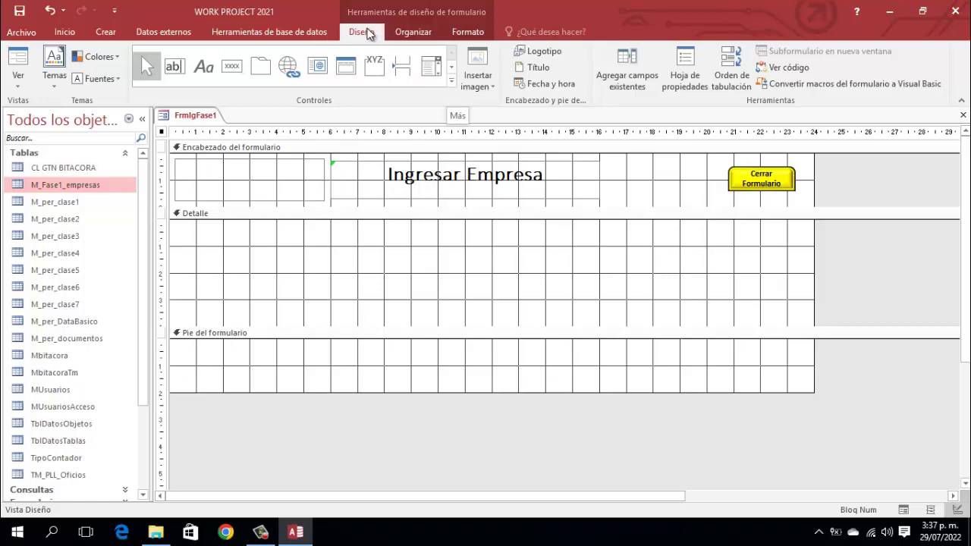
# Step: Add a combo box to the form header between the title and the Cerrar Formulario button, cancelling its wizard
pyautogui.click(451, 80)
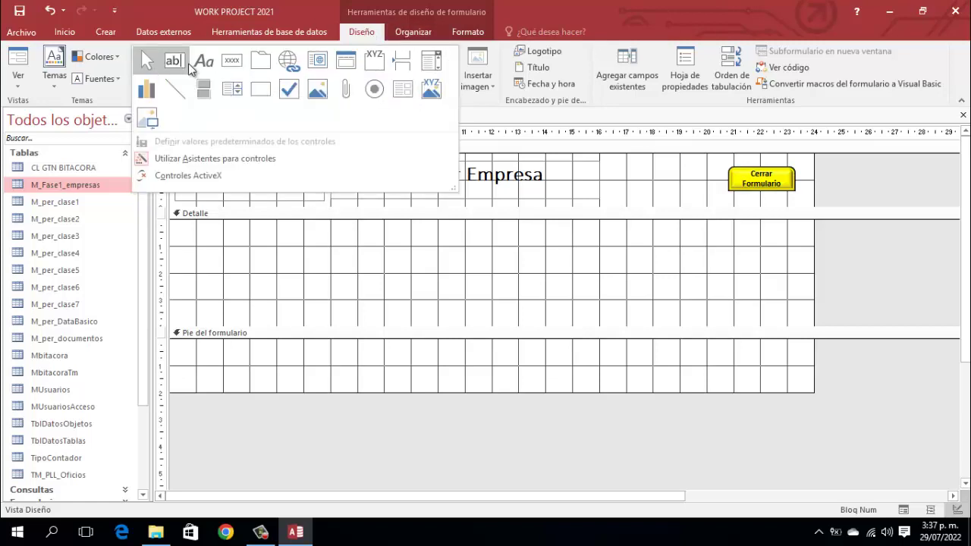
pyautogui.click(431, 67)
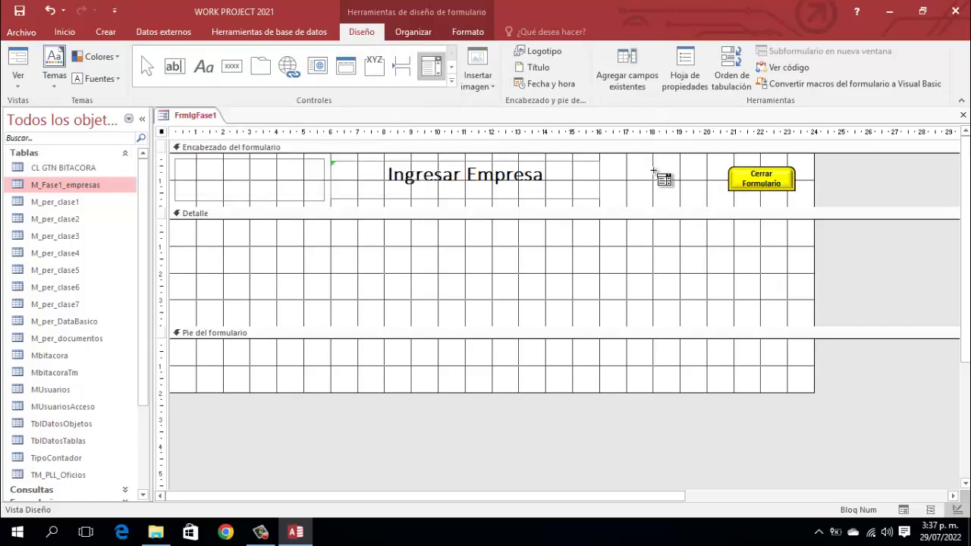
pyautogui.click(661, 172)
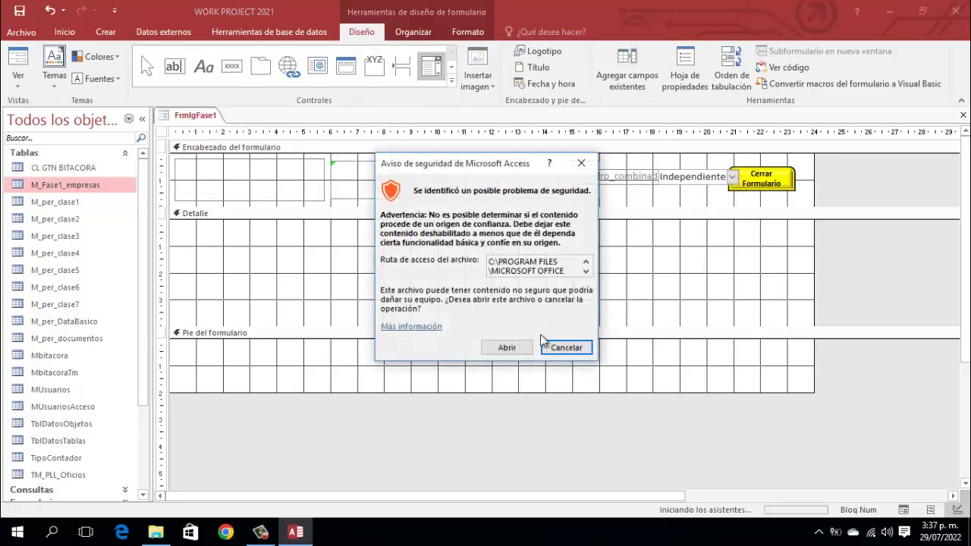
pyautogui.click(507, 347)
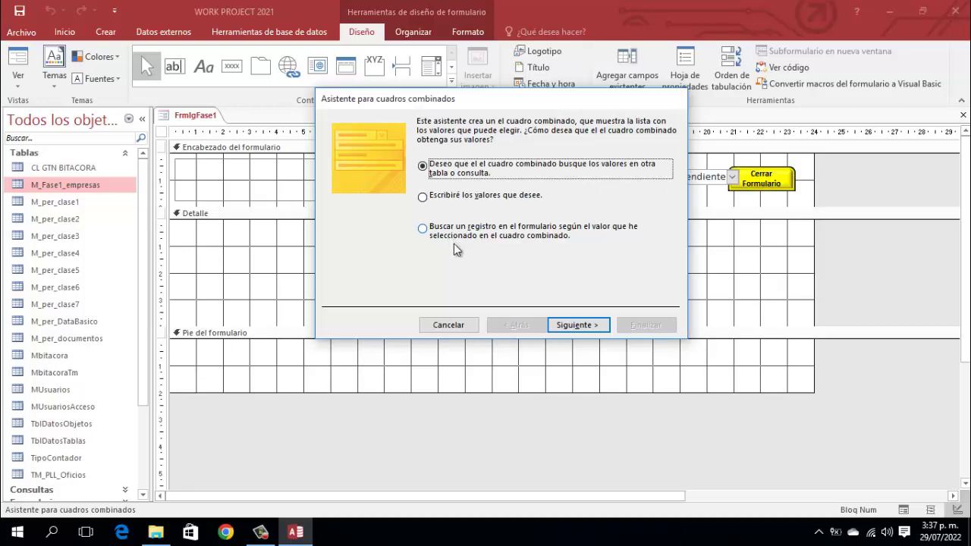
pyautogui.click(450, 324)
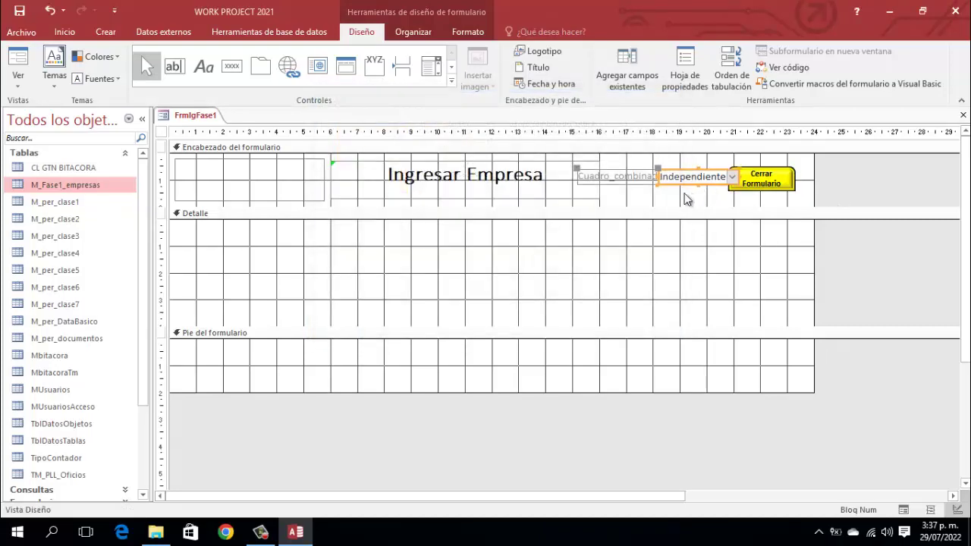
# Step: Move the combo box to about 17 cm from the form's left edge and place its label directly above it
pyautogui.click(662, 179)
pyautogui.moveTo(662, 179); pyautogui.dragTo(635, 195)
pyautogui.moveTo(576, 167); pyautogui.dragTo(625, 182)
pyautogui.click(857, 176)
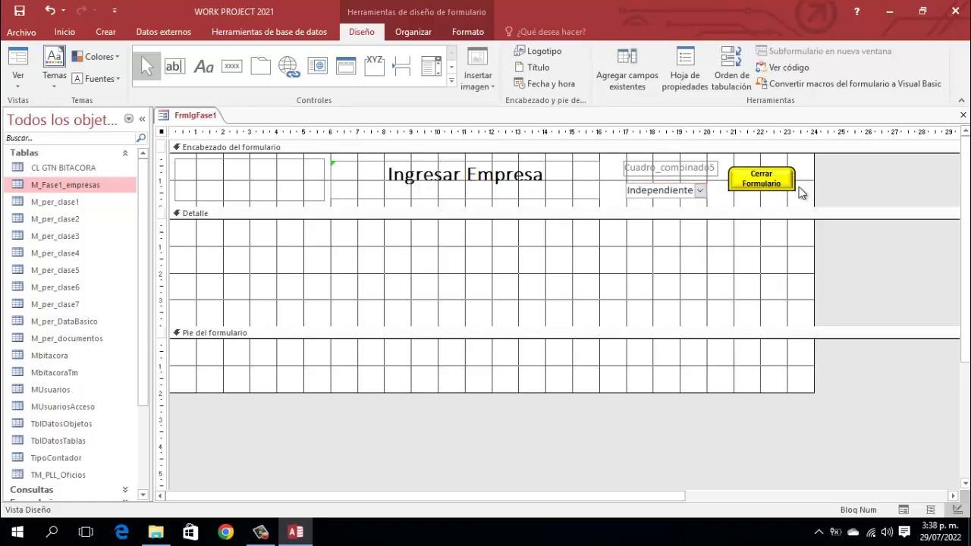
# Step: Align the combo box and its label along their left edges and size both to the narrowest
pyautogui.moveTo(717, 209); pyautogui.dragTo(619, 152)
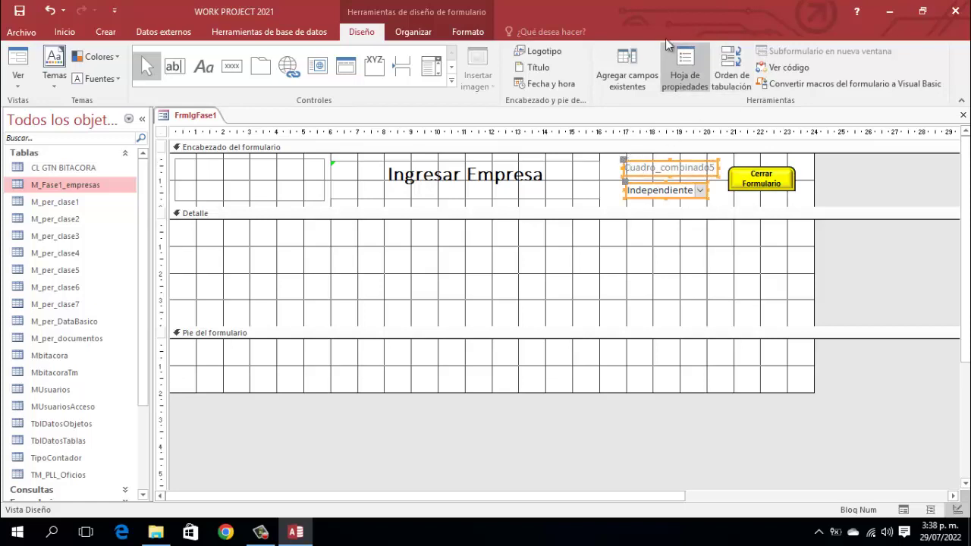
pyautogui.click(414, 31)
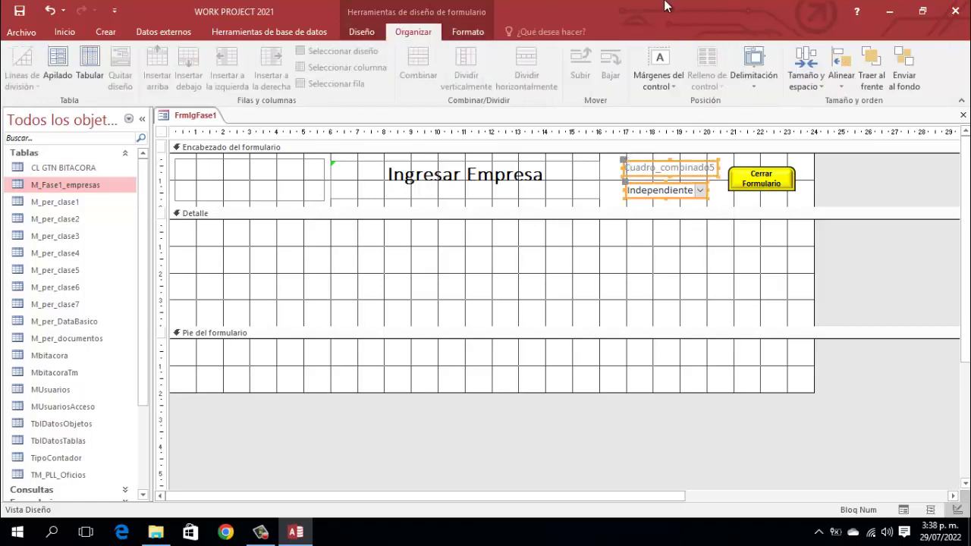
pyautogui.click(840, 77)
pyautogui.click(849, 120)
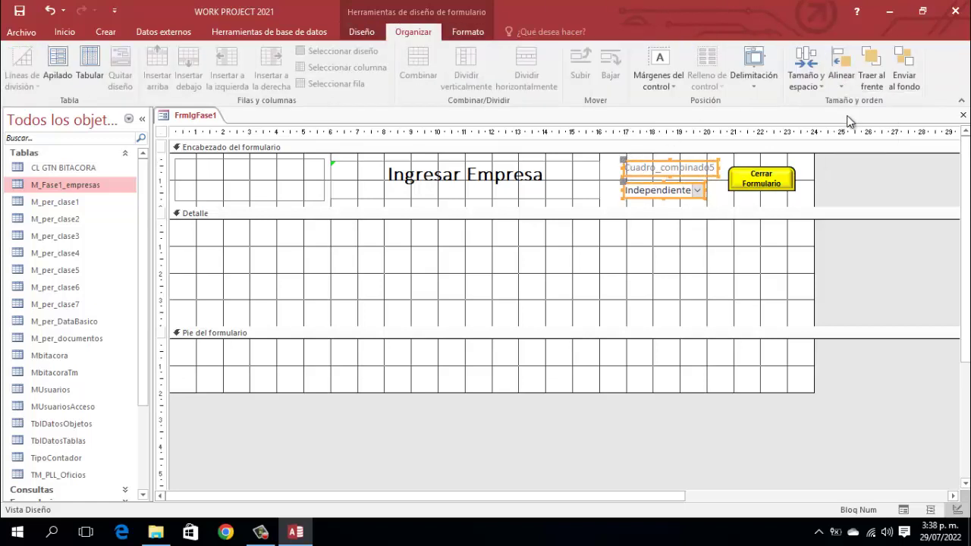
pyautogui.click(806, 83)
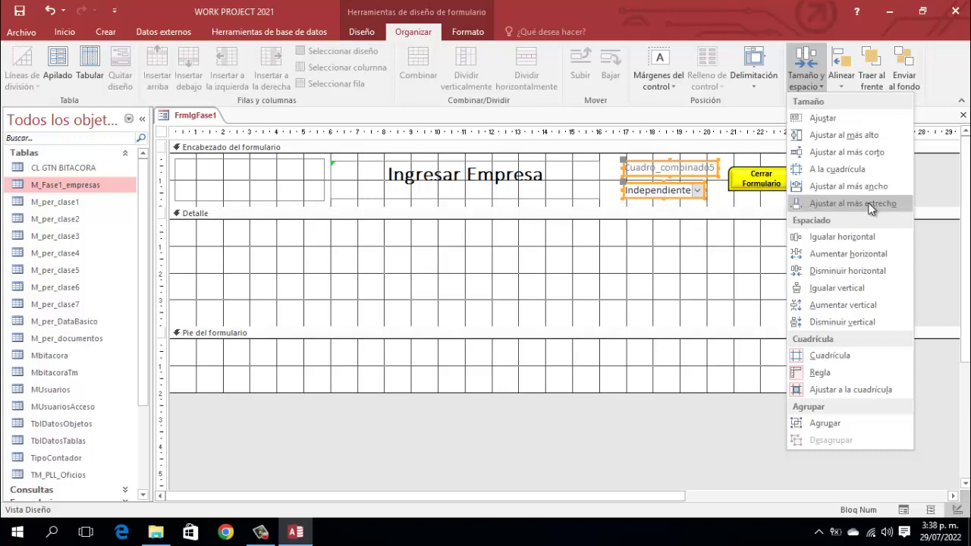
pyautogui.click(882, 205)
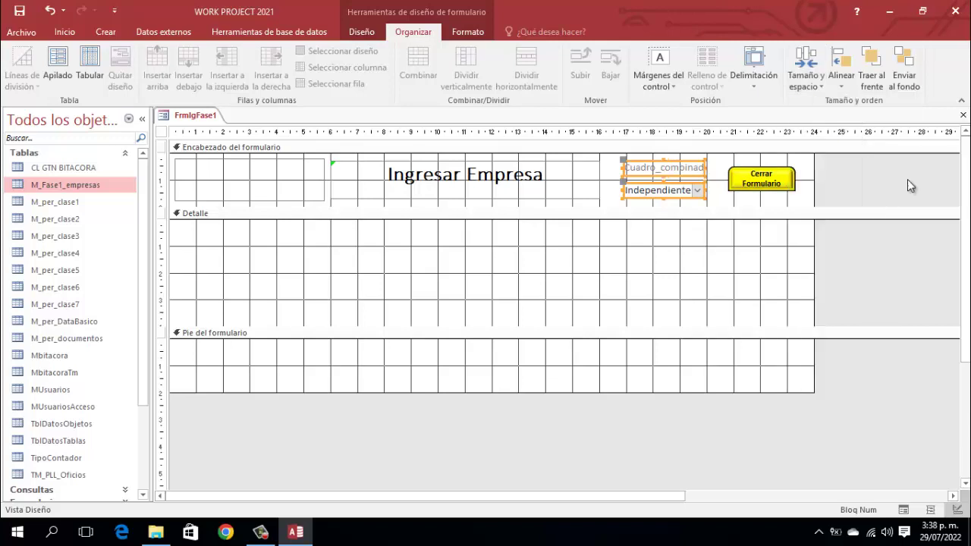
pyautogui.click(861, 186)
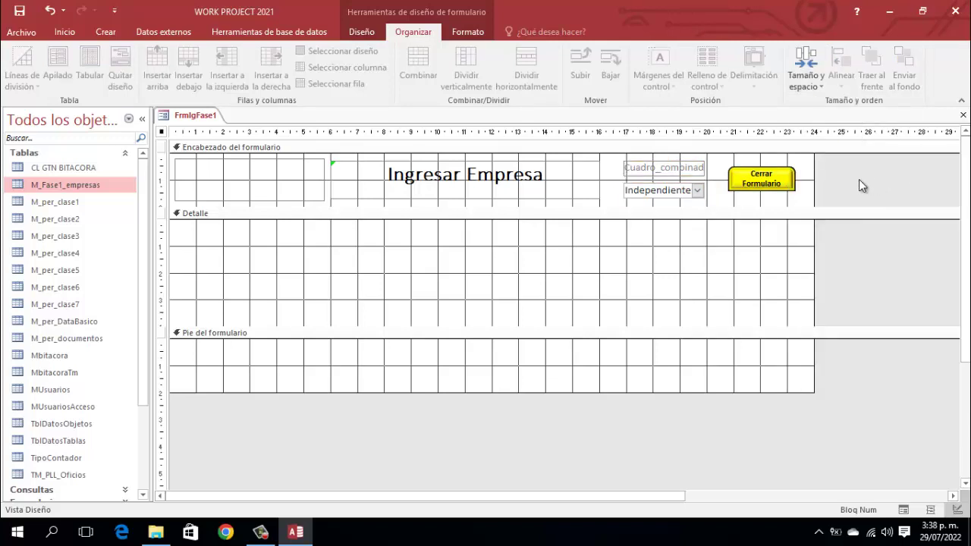
# Step: Set the combo box's Visible property to No and close the property sheet
pyautogui.press('Tab')
pyautogui.click(368, 33)
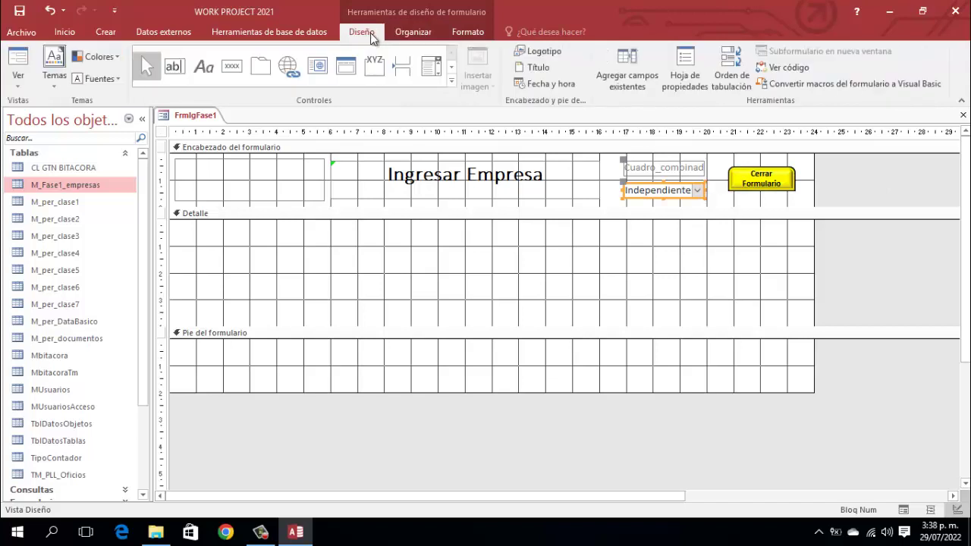
pyautogui.click(705, 70)
pyautogui.click(730, 177)
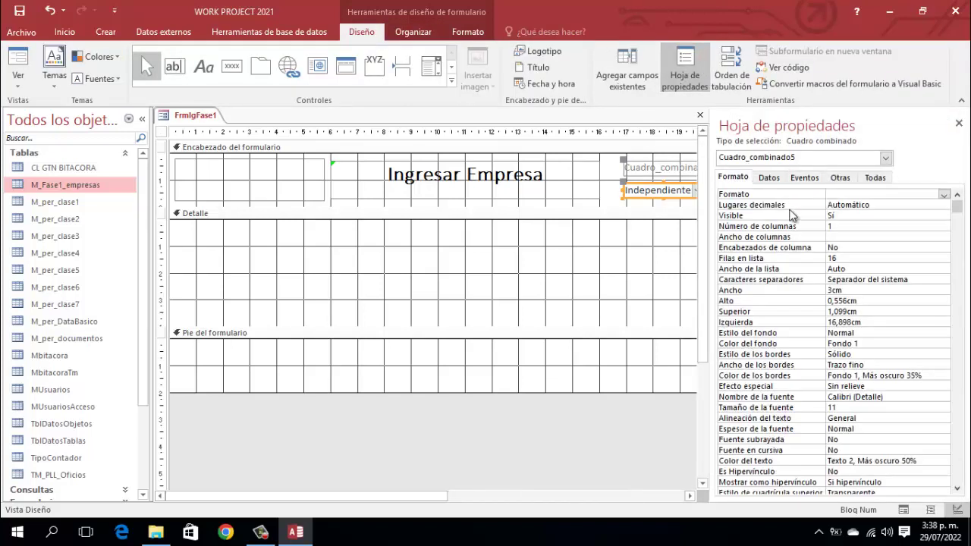
pyautogui.click(852, 216)
pyautogui.click(943, 216)
pyautogui.click(844, 238)
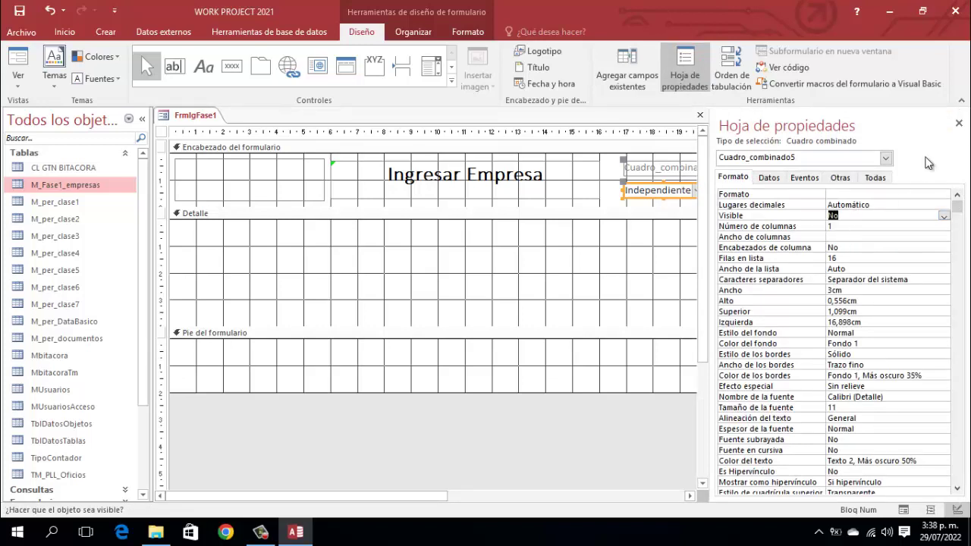
pyautogui.click(959, 123)
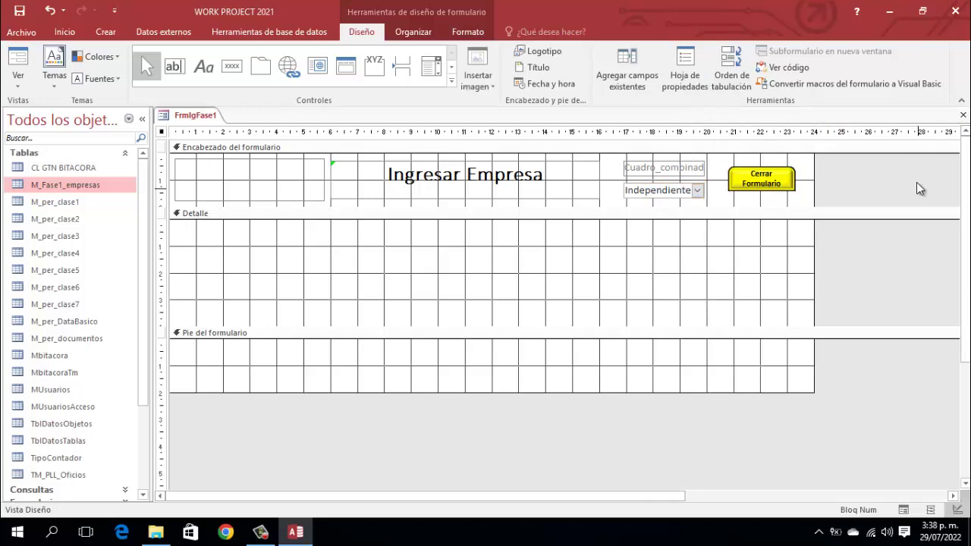
# Step: Change the combo box label's text to Tipo Contador
pyautogui.click(672, 174)
pyautogui.click(665, 170)
pyautogui.doubleClick(665, 169)
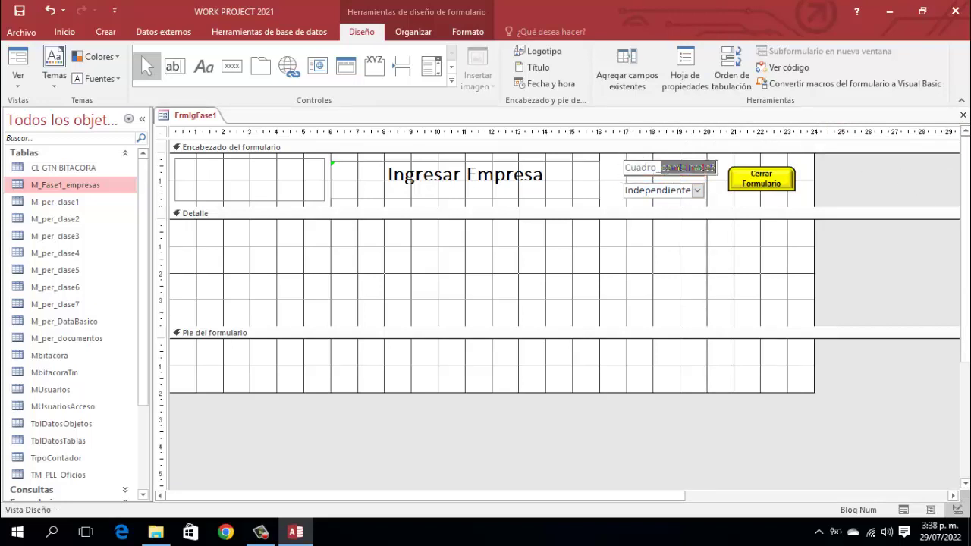
pyautogui.moveTo(625, 167); pyautogui.dragTo(664, 167)
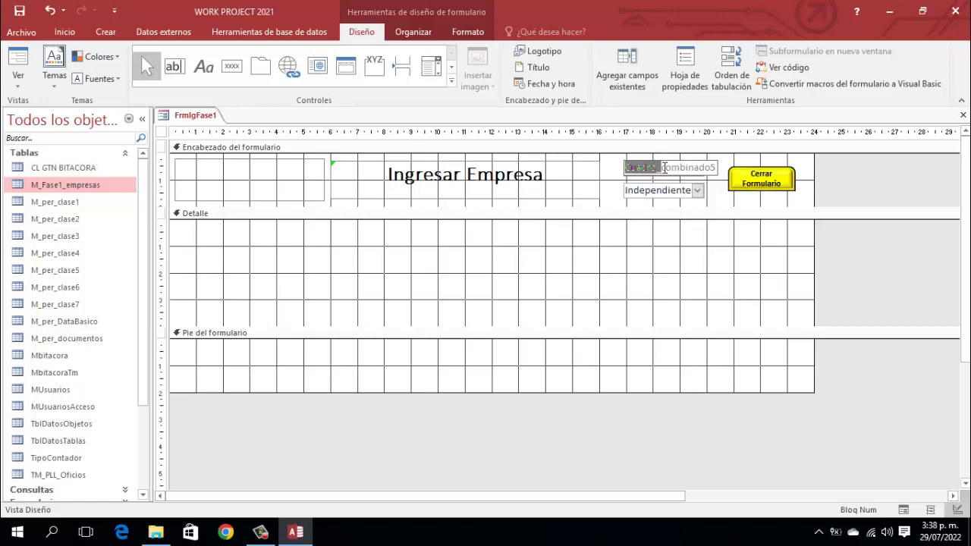
pyautogui.press('BackSpace')
pyautogui.doubleClick(664, 168)
pyautogui.write('Tipo')
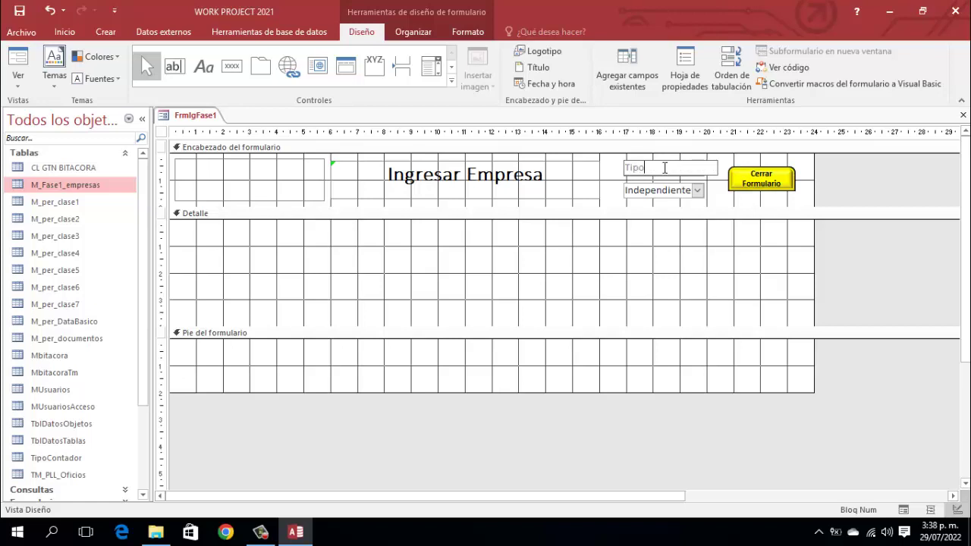
pyautogui.write('Contador')
pyautogui.click(853, 169)
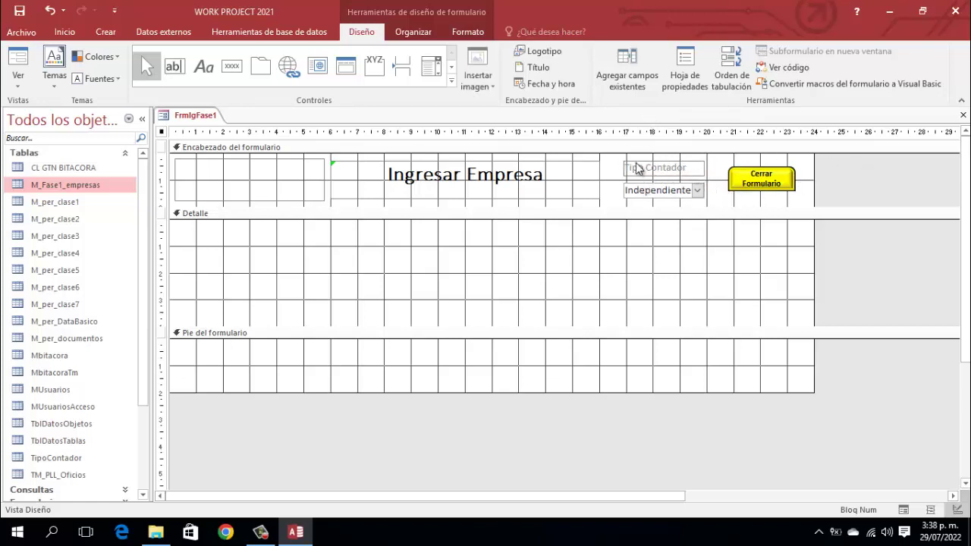
# Step: Start the query builder for the combo box's Origen de la fila and add the TipoContador table
pyautogui.click(672, 192)
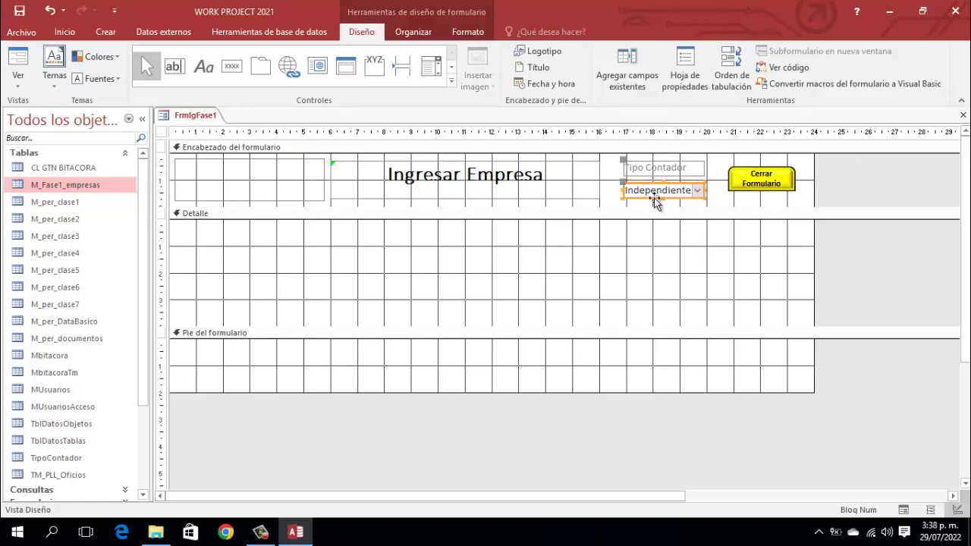
pyautogui.click(685, 67)
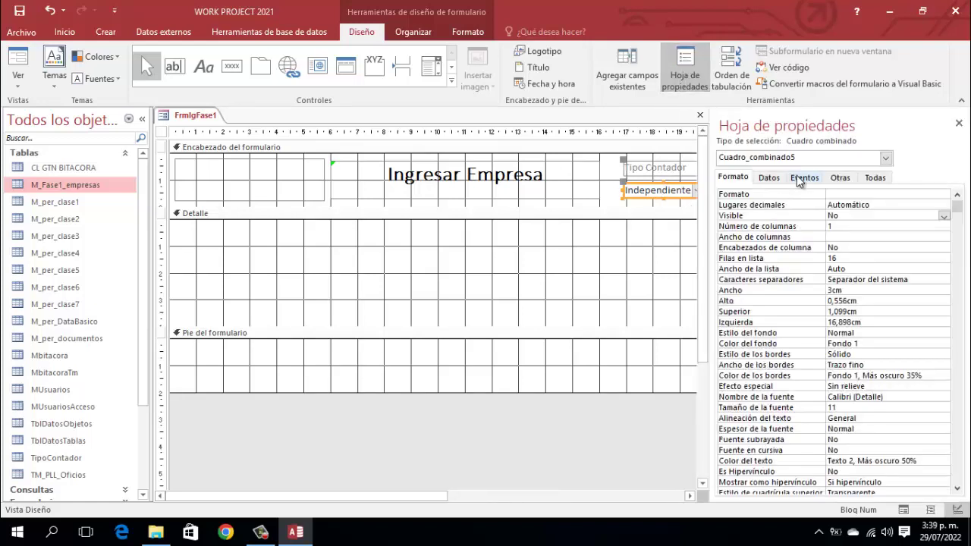
pyautogui.click(768, 178)
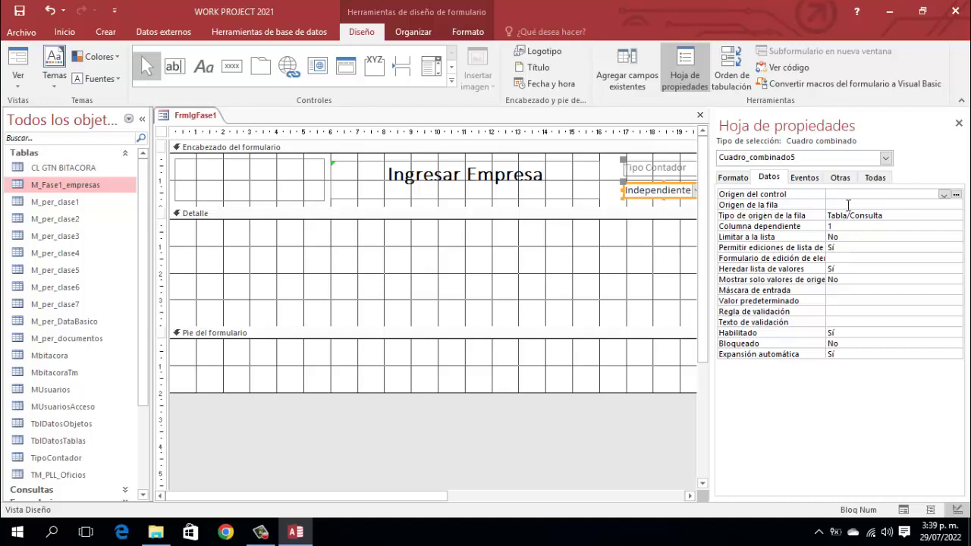
pyautogui.click(849, 205)
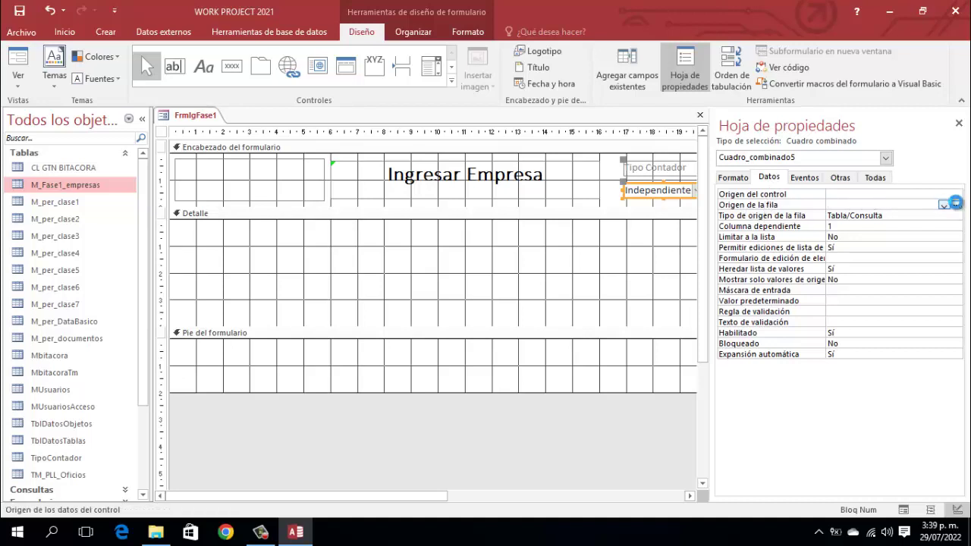
pyautogui.click(956, 205)
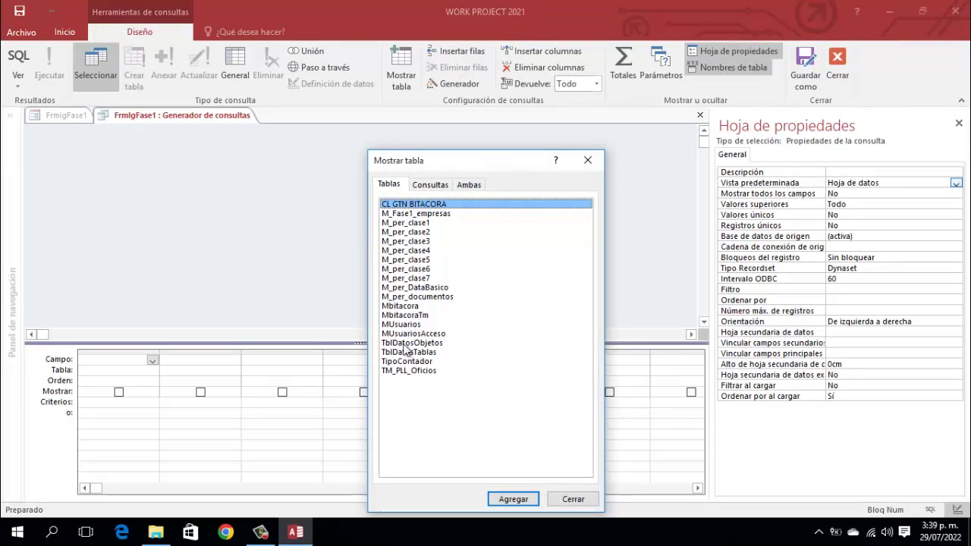
pyautogui.click(421, 363)
pyautogui.click(516, 499)
pyautogui.click(573, 498)
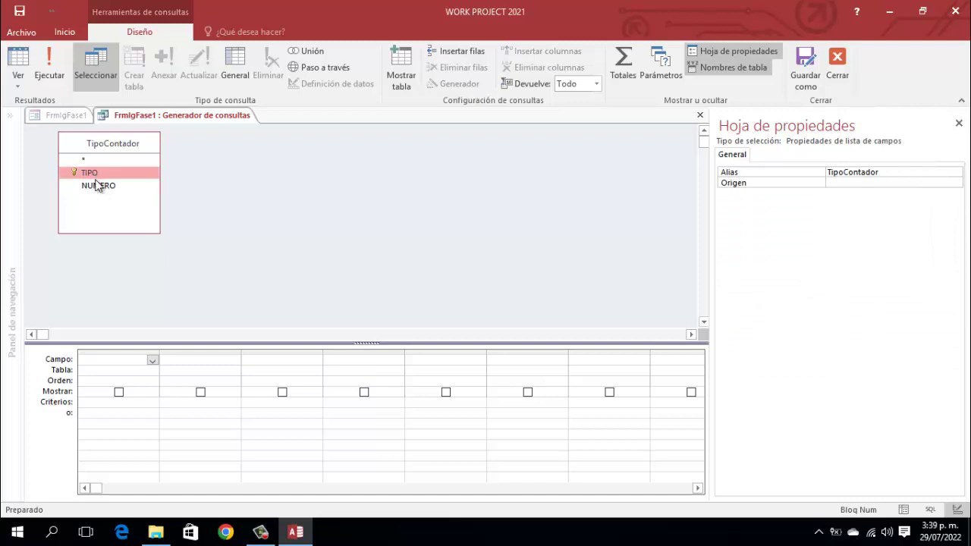
# Step: Add the TIPO and NUMERO fields to the row source query and run it
pyautogui.keyDown('shift'); pyautogui.click(96, 184); pyautogui.keyUp('shift')
pyautogui.moveTo(97, 184); pyautogui.dragTo(114, 356)
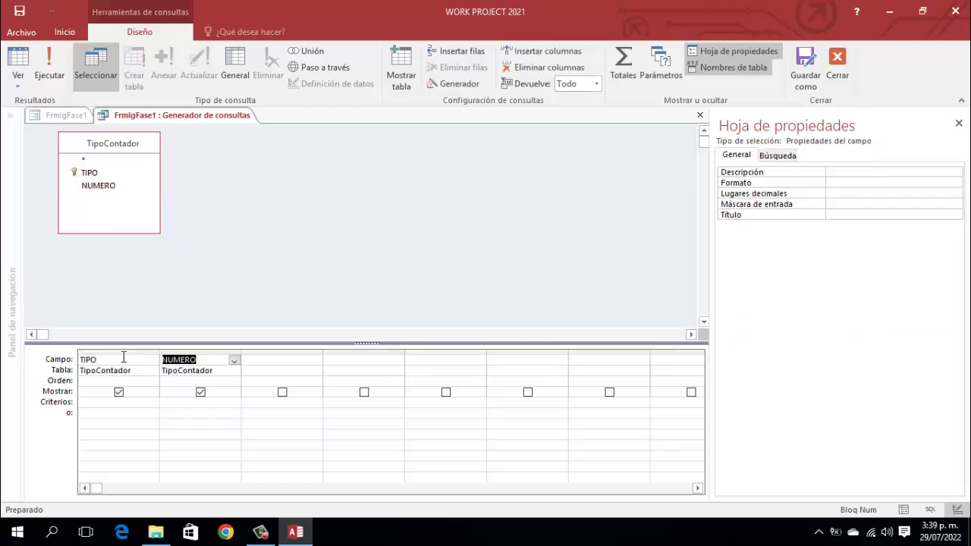
pyautogui.click(48, 73)
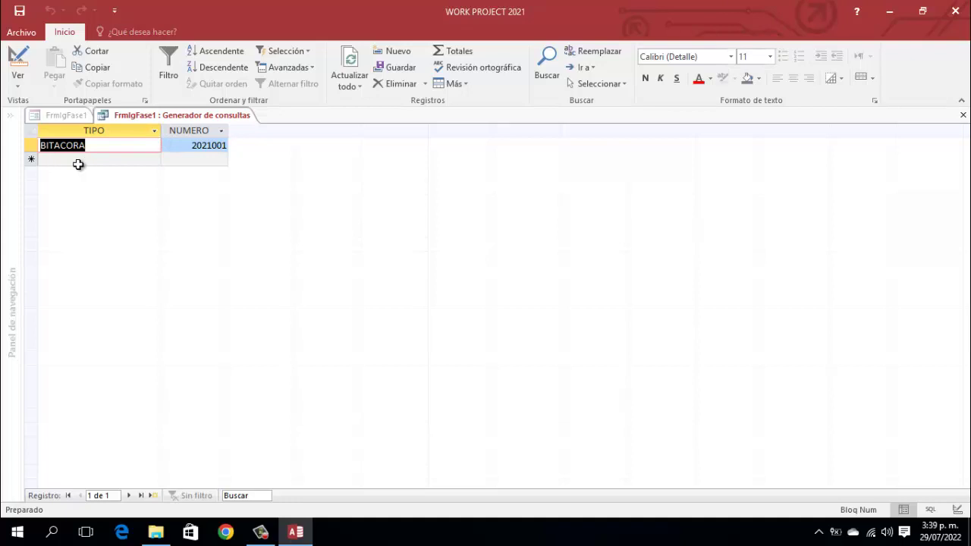
# Step: Exit the database, saving the row source query and the changes to FrmIgFase1 and ModPublicas
pyautogui.click(953, 9)
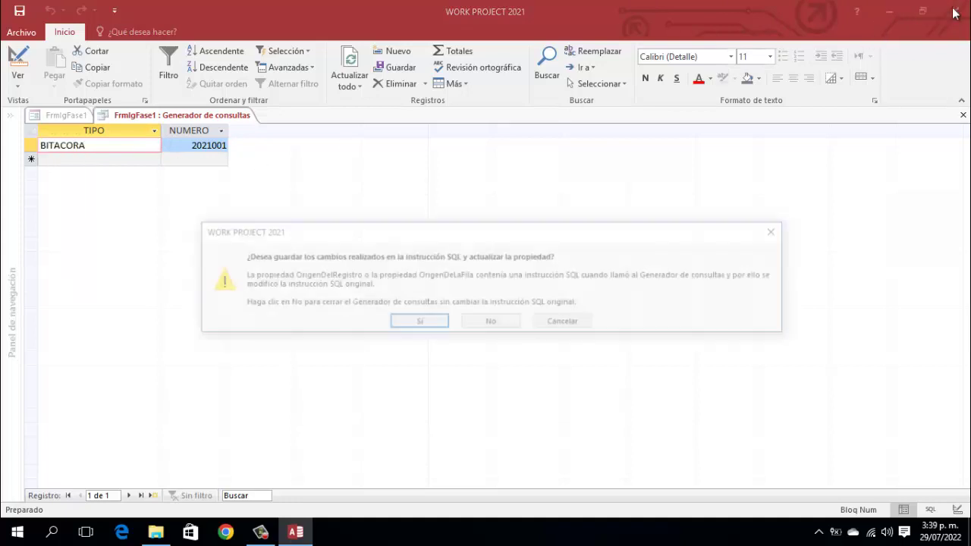
pyautogui.click(415, 324)
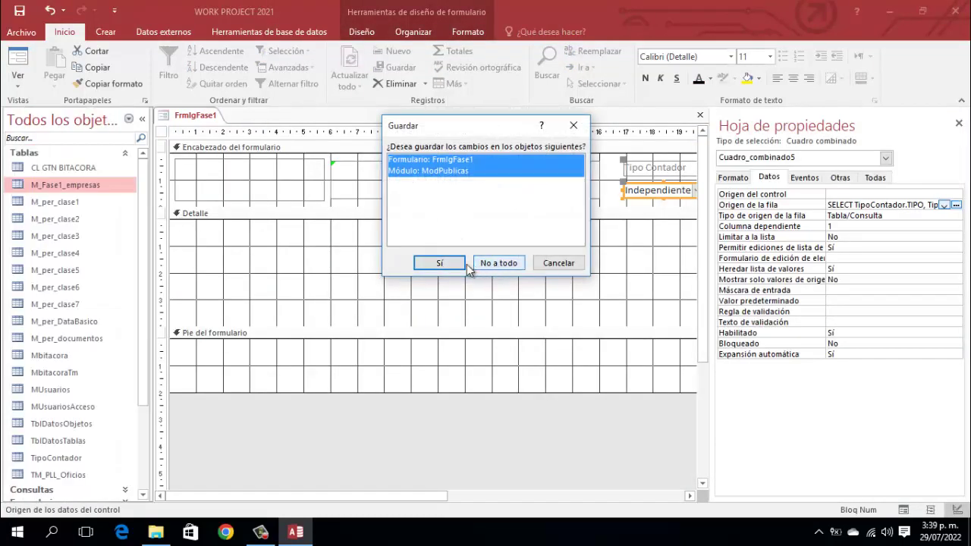
pyautogui.click(441, 264)
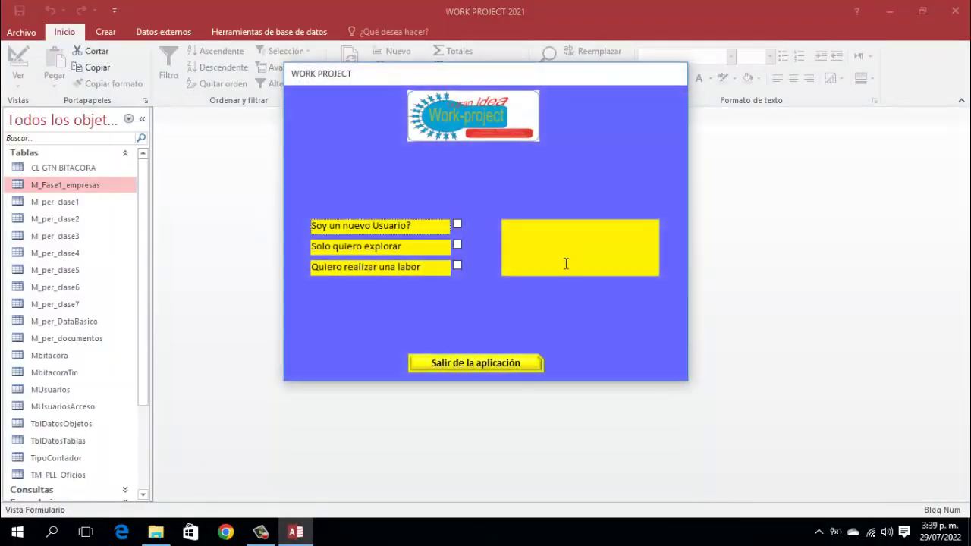
# Step: Close the WORK PROJECT startup form, filter the database objects by fase1 and expand the Formularios group
pyautogui.rightClick(501, 72)
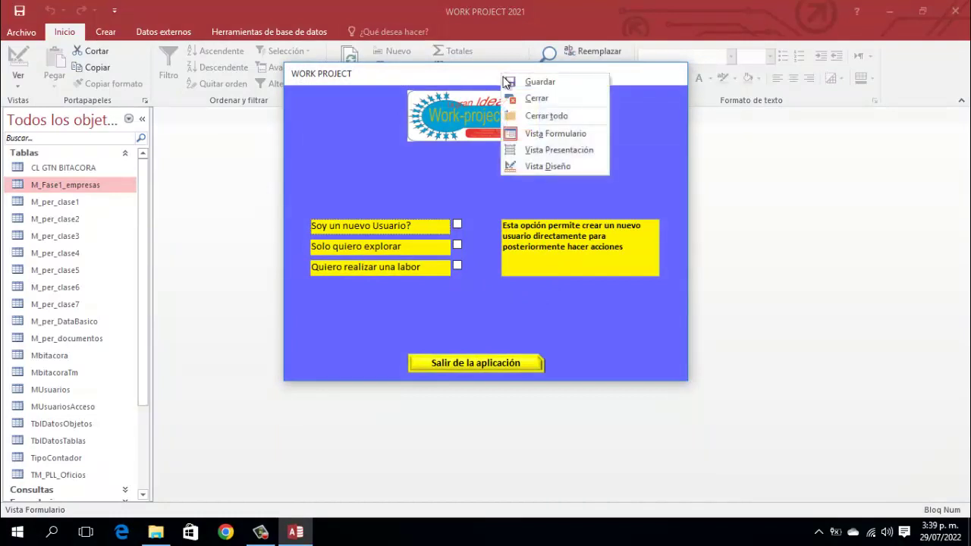
pyautogui.click(531, 99)
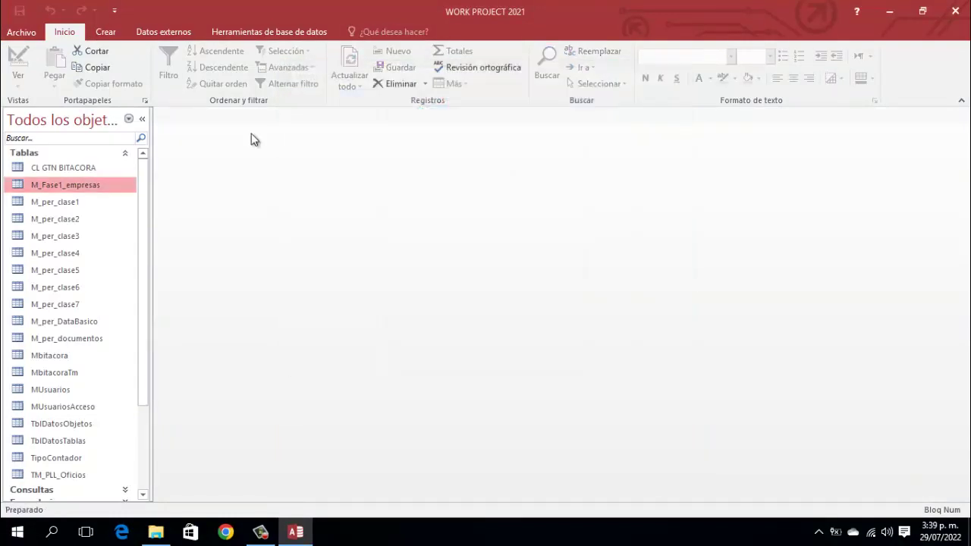
pyautogui.click(77, 139)
pyautogui.write('fase')
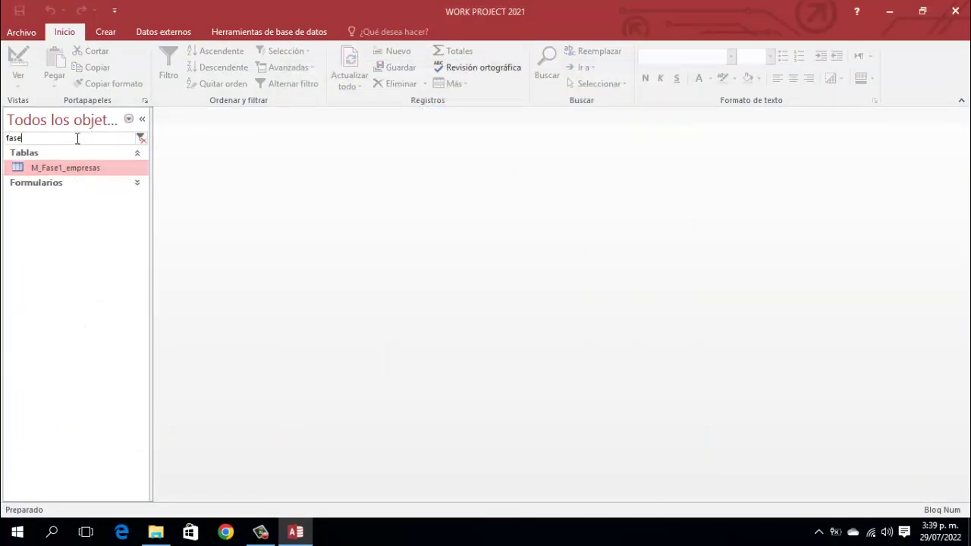
pyautogui.click(137, 183)
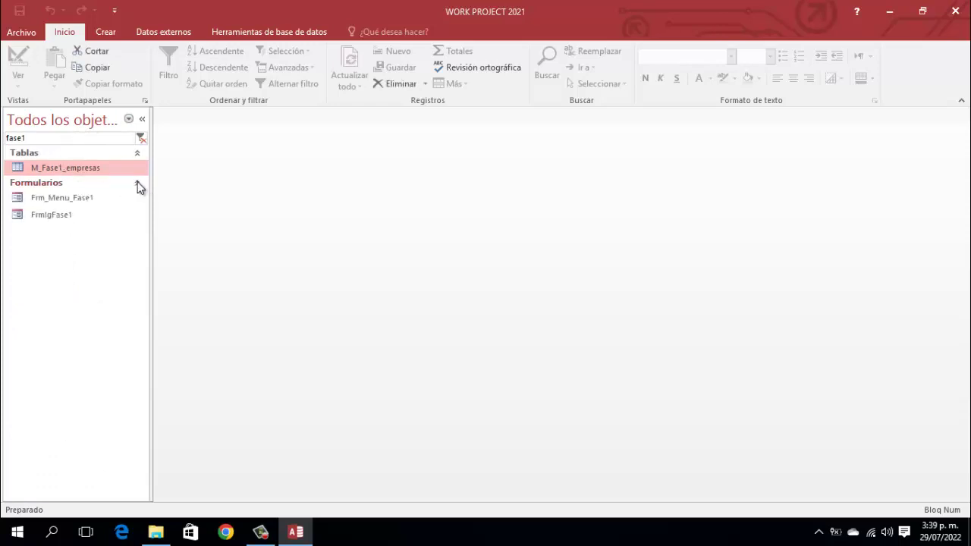
# Step: Open the FrmIgFase1 form in Design view and hide its property sheet
pyautogui.click(52, 214)
pyautogui.rightClick(55, 215)
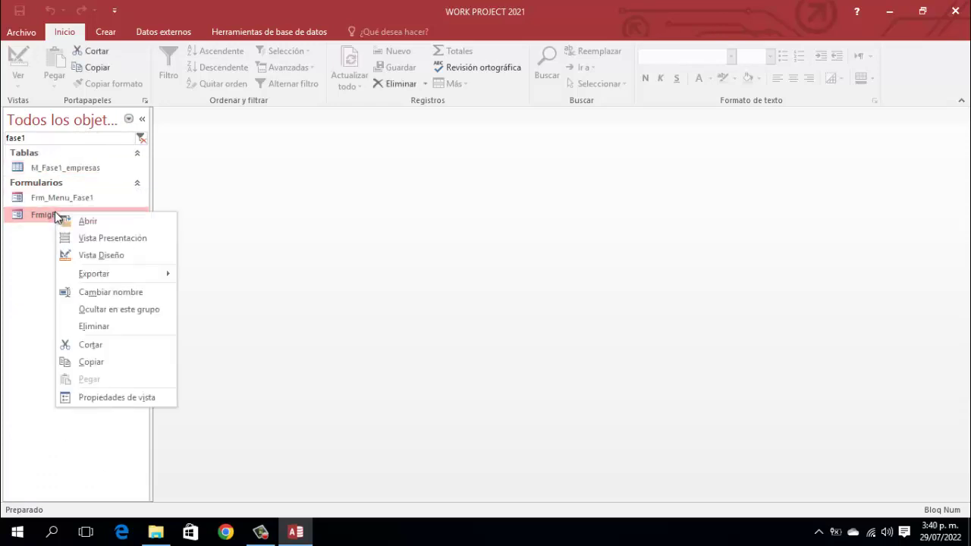
pyautogui.click(114, 252)
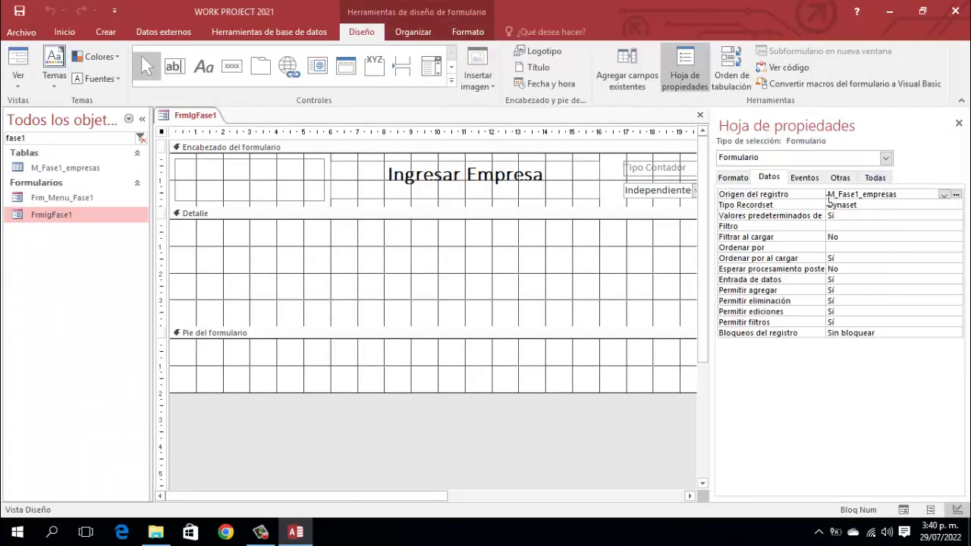
pyautogui.click(958, 124)
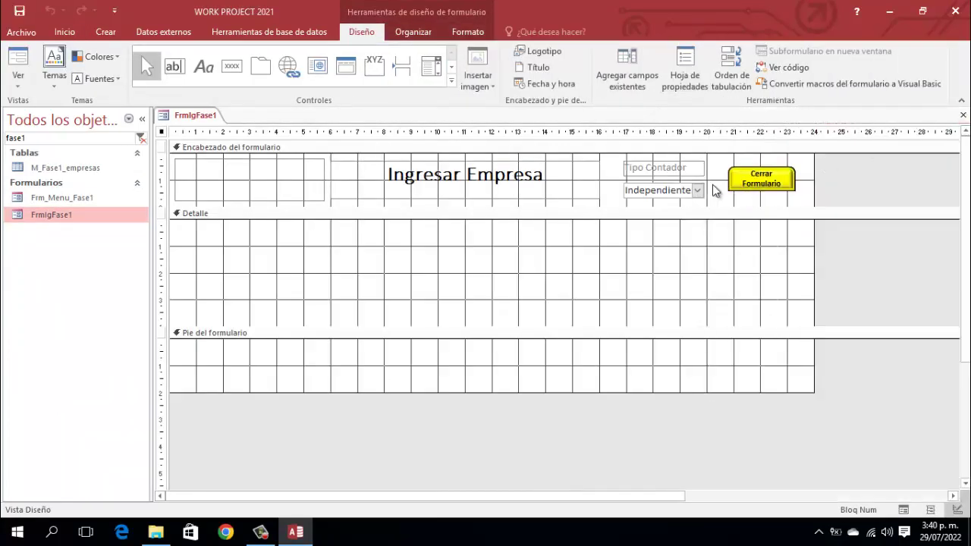
# Step: Rename the Tipo Contador combo box as cmbTipoCdor
pyautogui.click(685, 72)
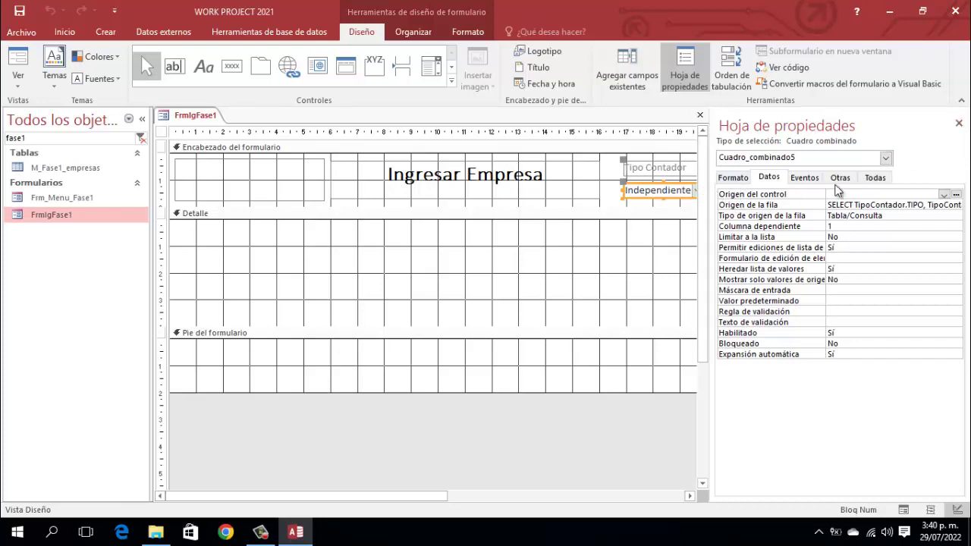
pyautogui.click(839, 178)
pyautogui.click(918, 195)
pyautogui.moveTo(918, 194); pyautogui.dragTo(807, 196)
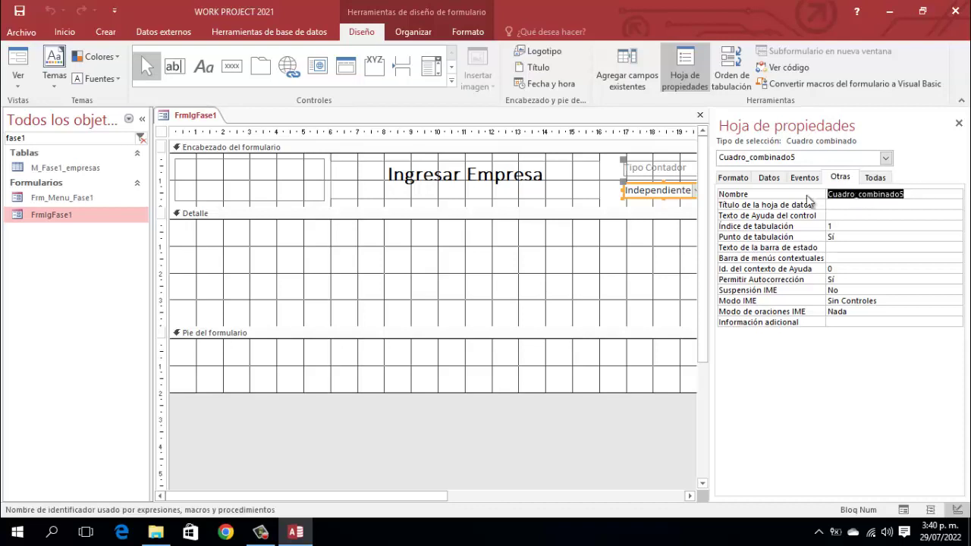
pyautogui.write('c')
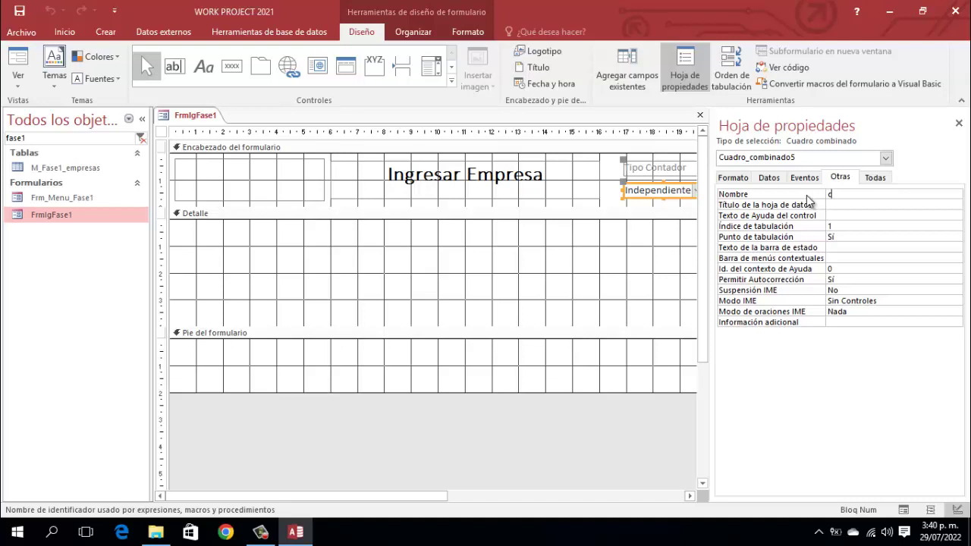
pyautogui.write('mbTipoCdor')
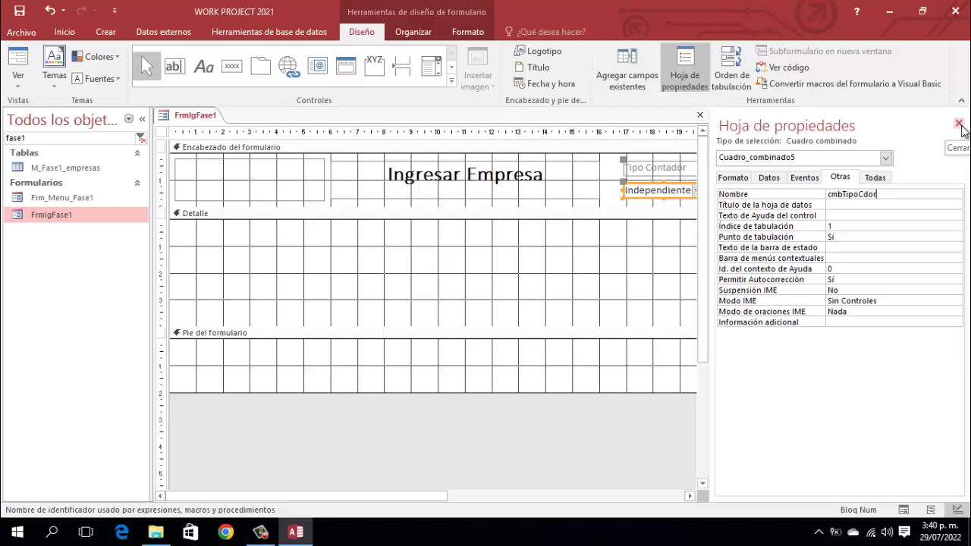
pyautogui.click(958, 123)
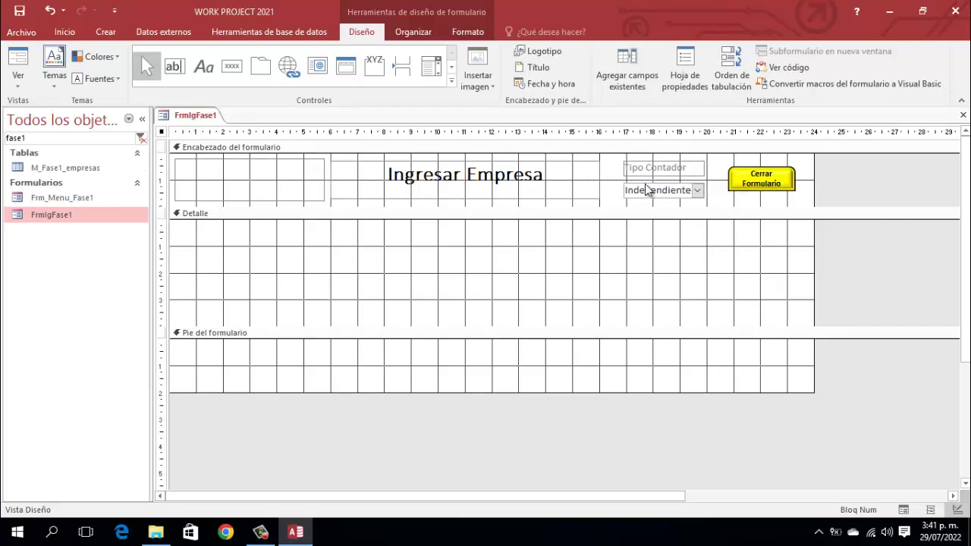
# Step: Save the FrmIgFase1 form and close it
pyautogui.rightClick(201, 117)
pyautogui.click(224, 125)
pyautogui.rightClick(206, 118)
pyautogui.click(236, 144)
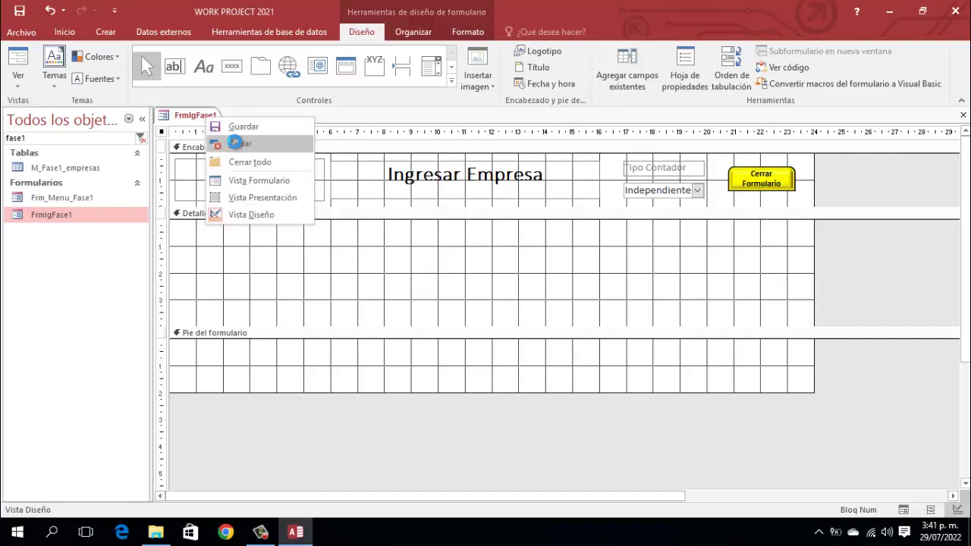
# Step: Filter the database objects by inici, open the PANEL INICIAL form and choose Quiero realizar una labor
pyautogui.moveTo(31, 138); pyautogui.dragTo(2, 141)
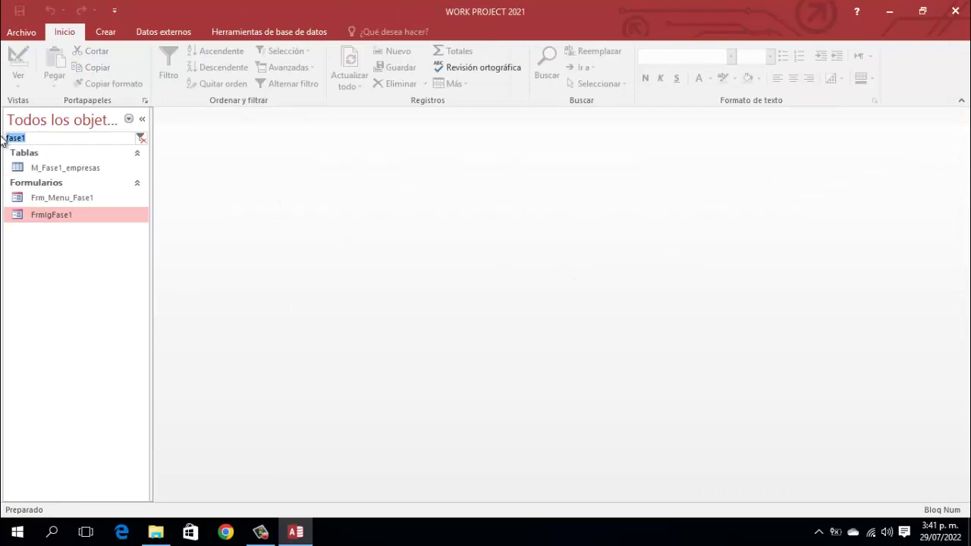
pyautogui.write('inici')
pyautogui.press('Return')
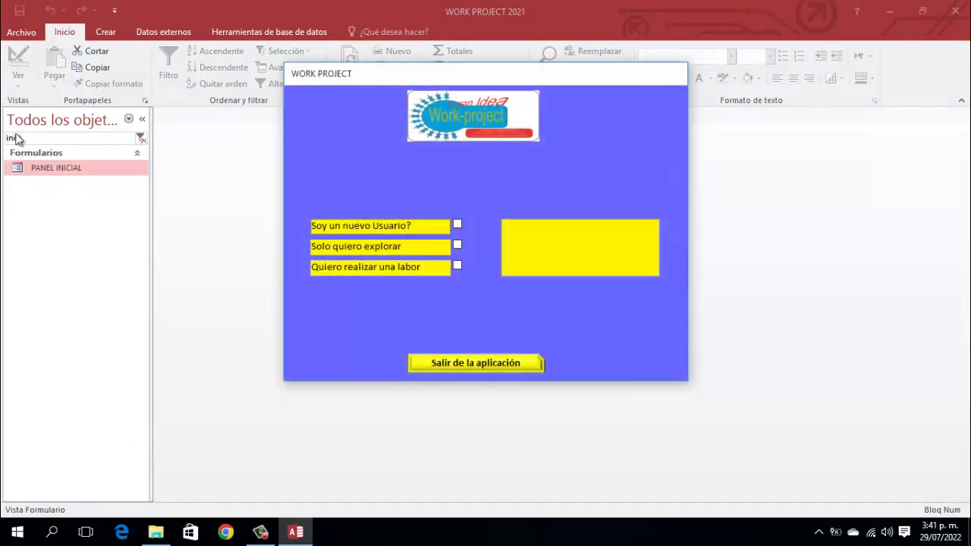
pyautogui.moveTo(428, 284)
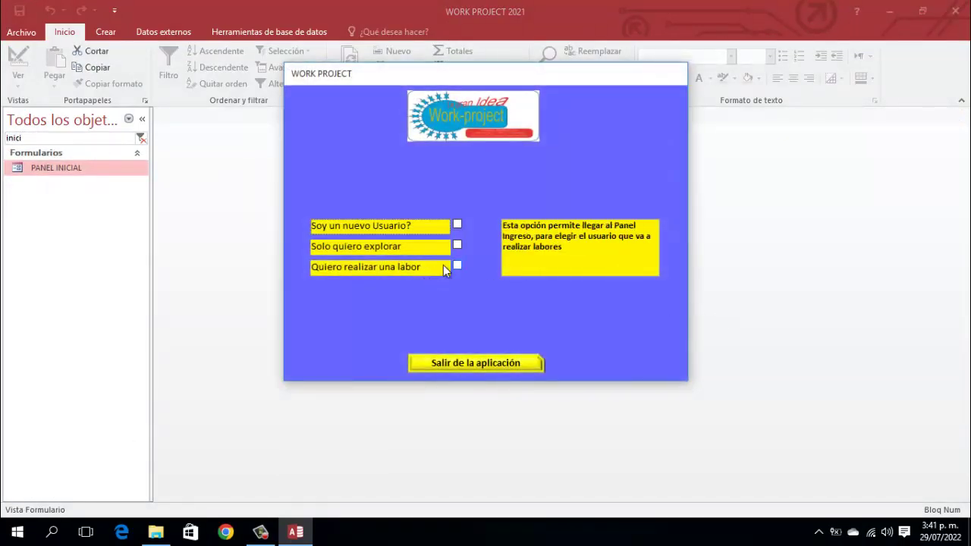
pyautogui.click(456, 266)
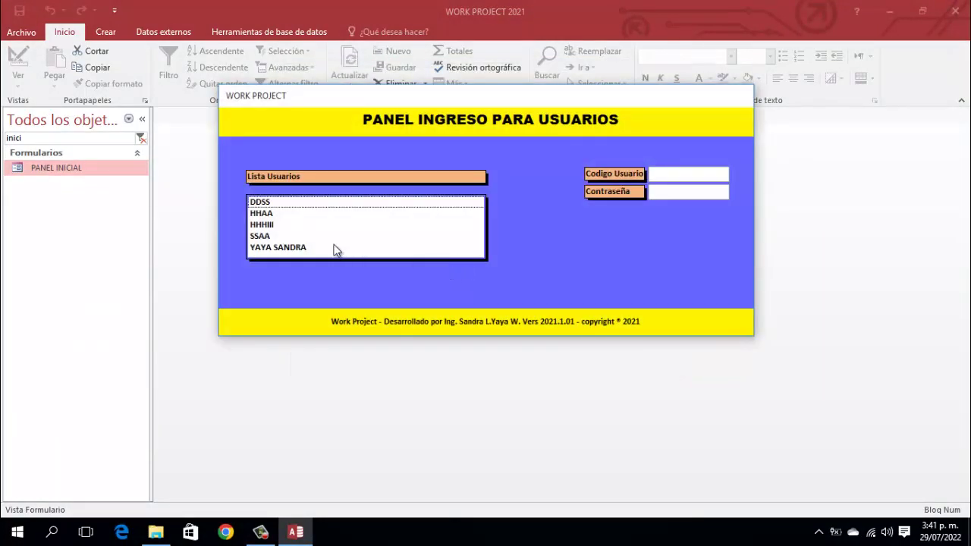
# Step: Select the last user in Lista Usuarios and log in with the account password
pyautogui.click(291, 249)
pyautogui.press('Tab')
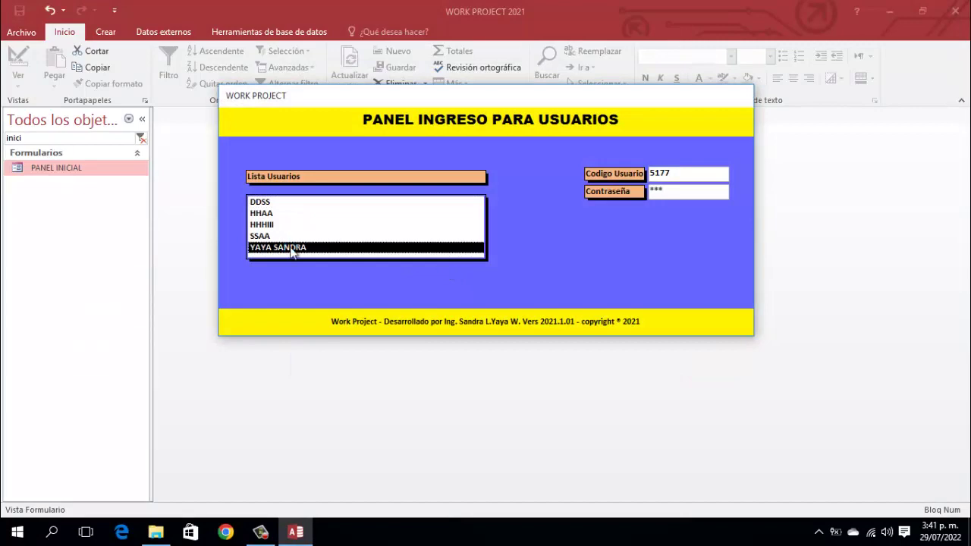
pyautogui.press('Return')
pyautogui.press('Return')
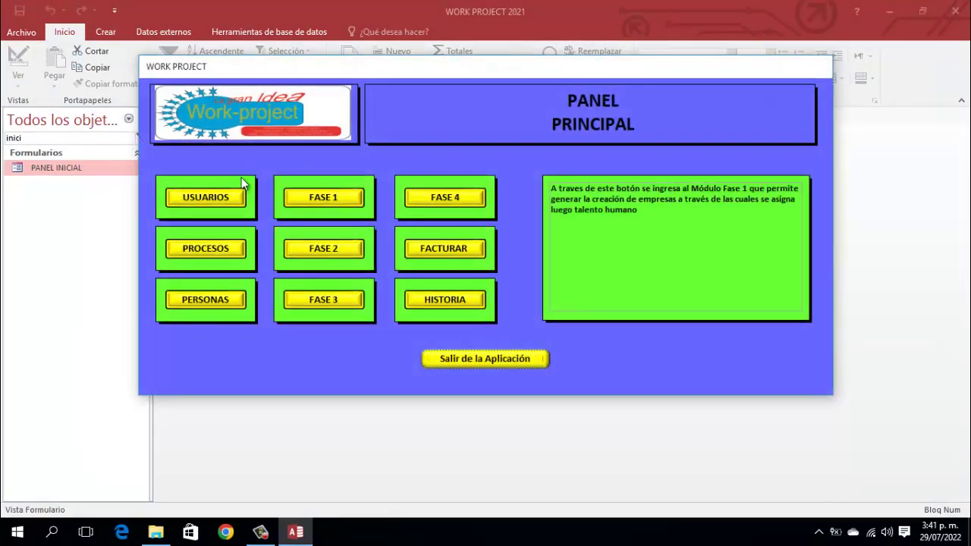
# Step: Open Actualizar Contadores from the PROCESOS module and add a counter named EMPRESA operating with number 22000
pyautogui.click(203, 247)
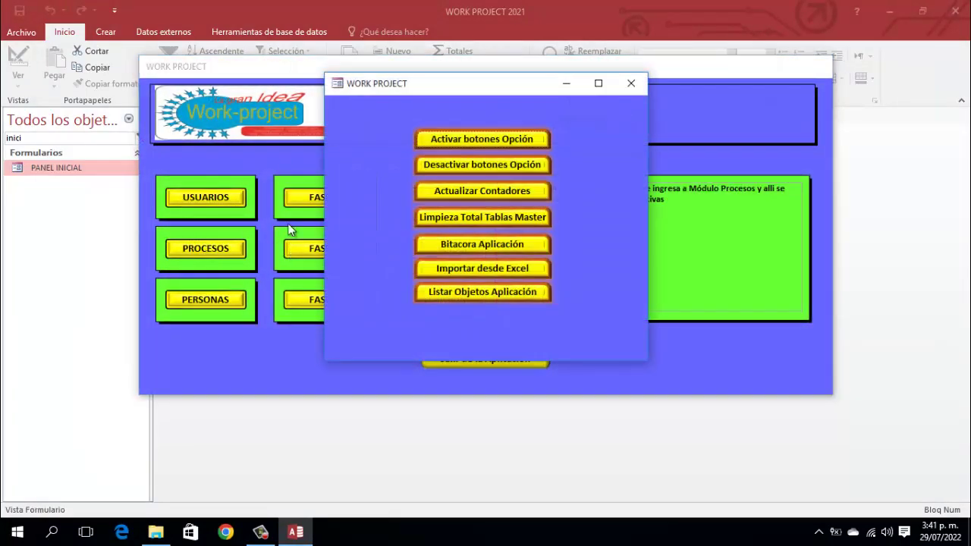
pyautogui.click(467, 190)
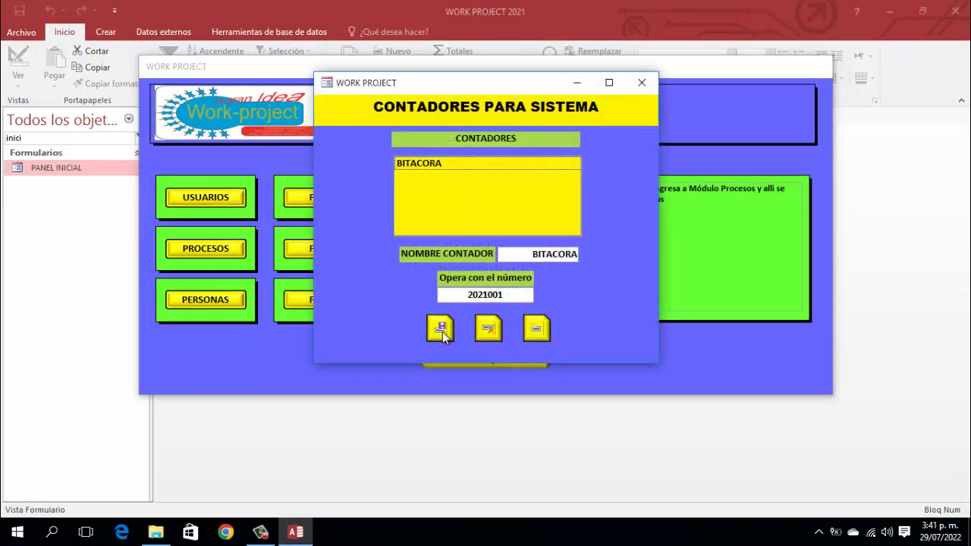
pyautogui.click(537, 329)
pyautogui.click(524, 253)
pyautogui.press('capslock')
pyautogui.write('EMPRESA')
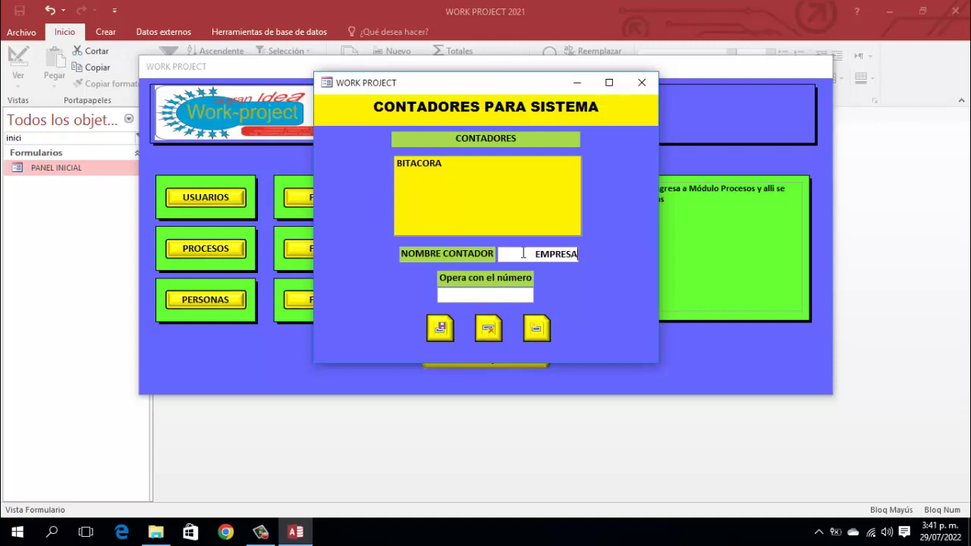
pyautogui.click(482, 295)
pyautogui.write('22000')
pyautogui.click(509, 185)
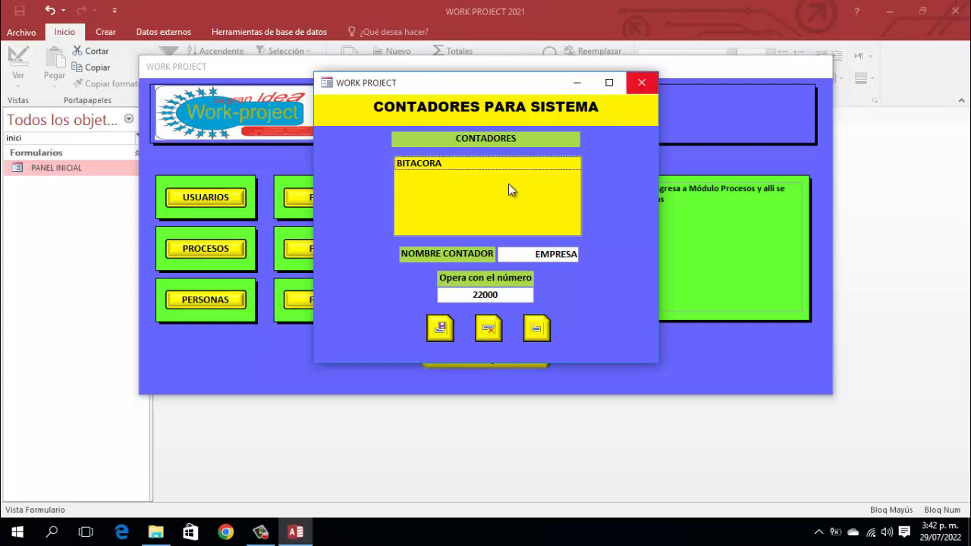
# Step: Close the counters form, the processes menu and the PANEL PRINCIPAL form
pyautogui.click(647, 84)
pyautogui.click(634, 85)
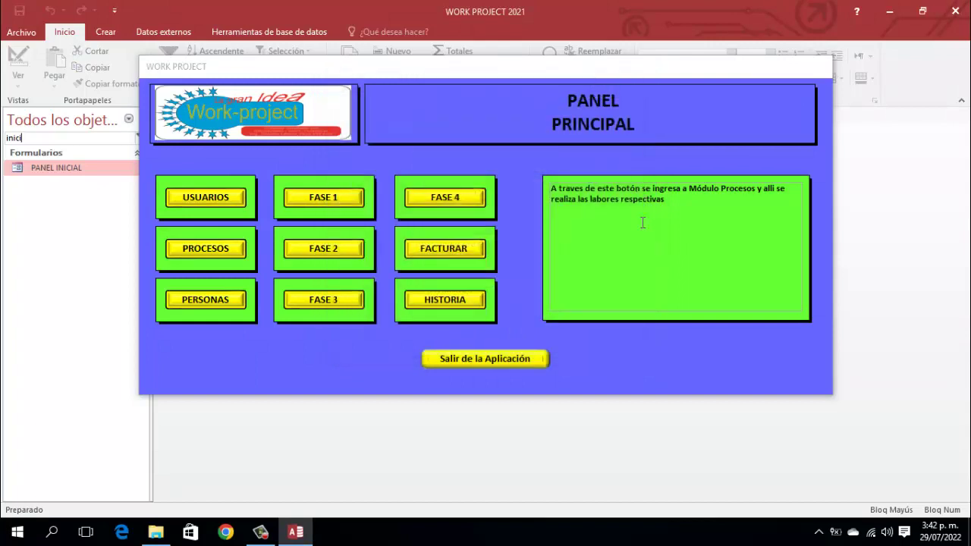
pyautogui.rightClick(498, 63)
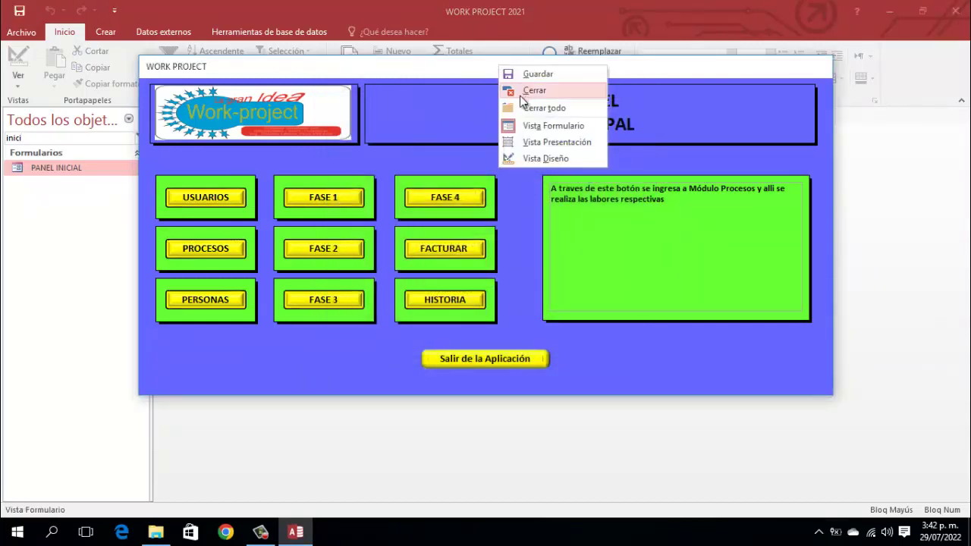
pyautogui.click(523, 90)
# Step: Filter the database objects by FASE1 and reopen FrmIgFase1 in Design view
pyautogui.hotkey('shift', 'Home')
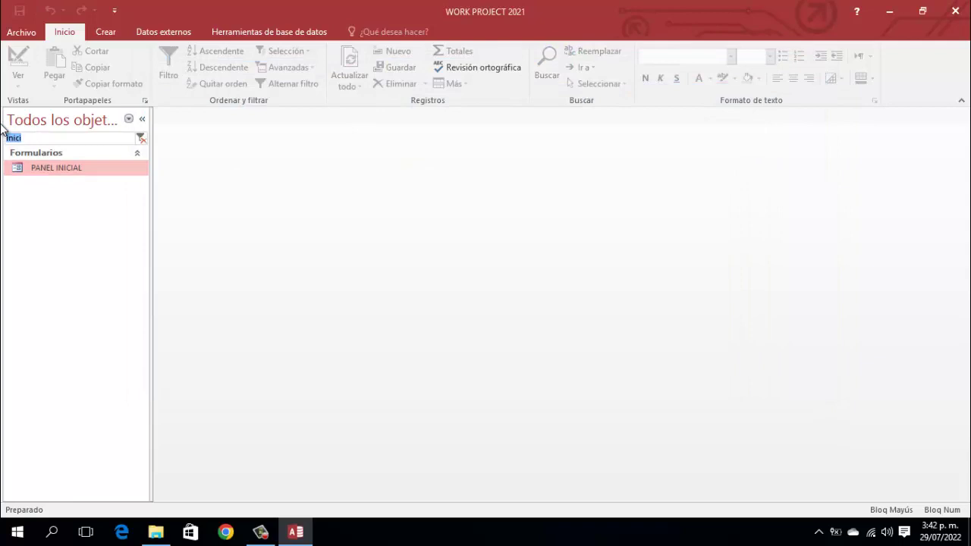
pyautogui.write('FASE1')
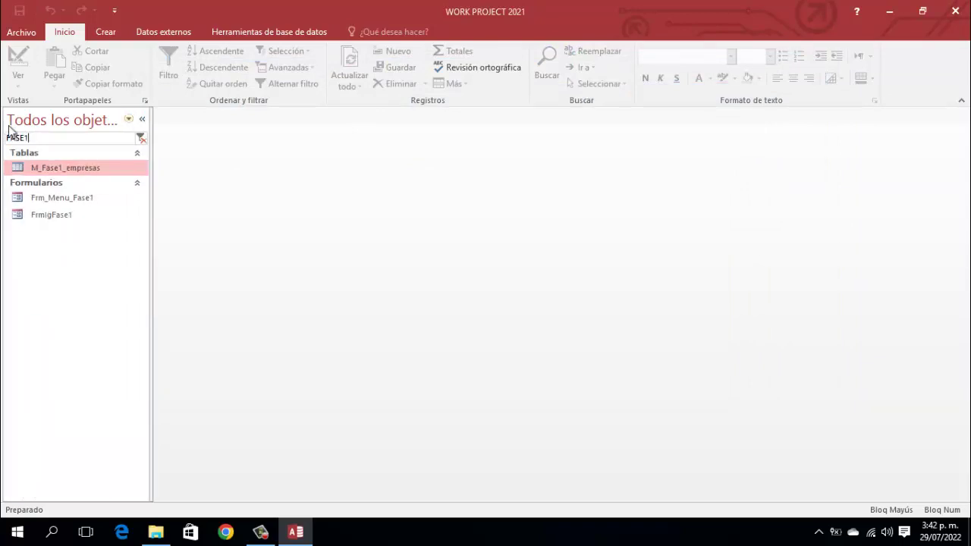
pyautogui.rightClick(40, 219)
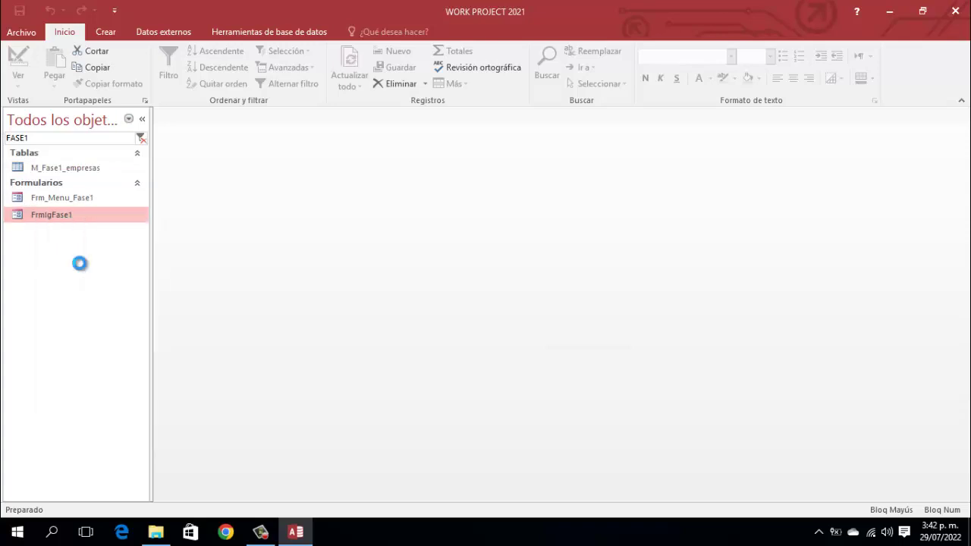
pyautogui.click(80, 261)
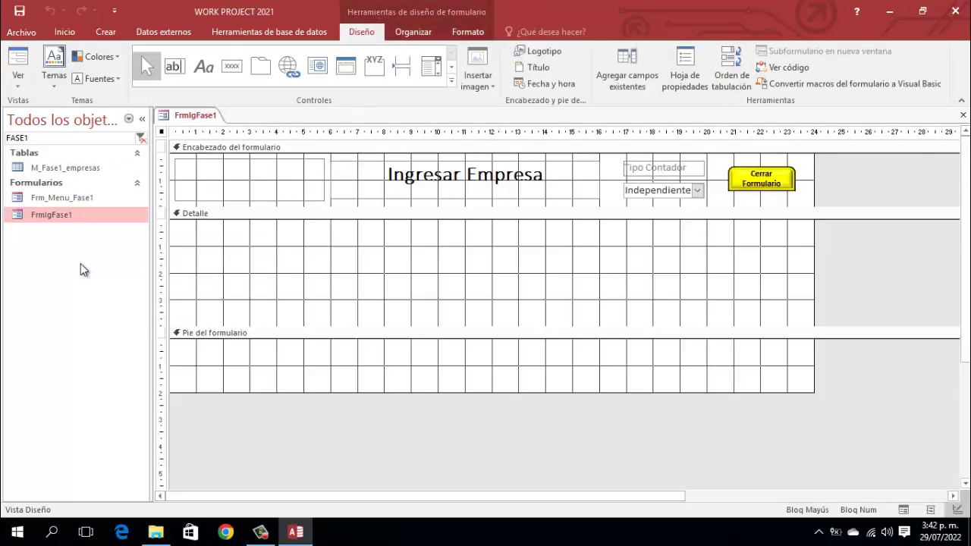
# Step: Open the Origen de la fila query of the cmbTipoCdor combo box in the query builder
pyautogui.click(662, 194)
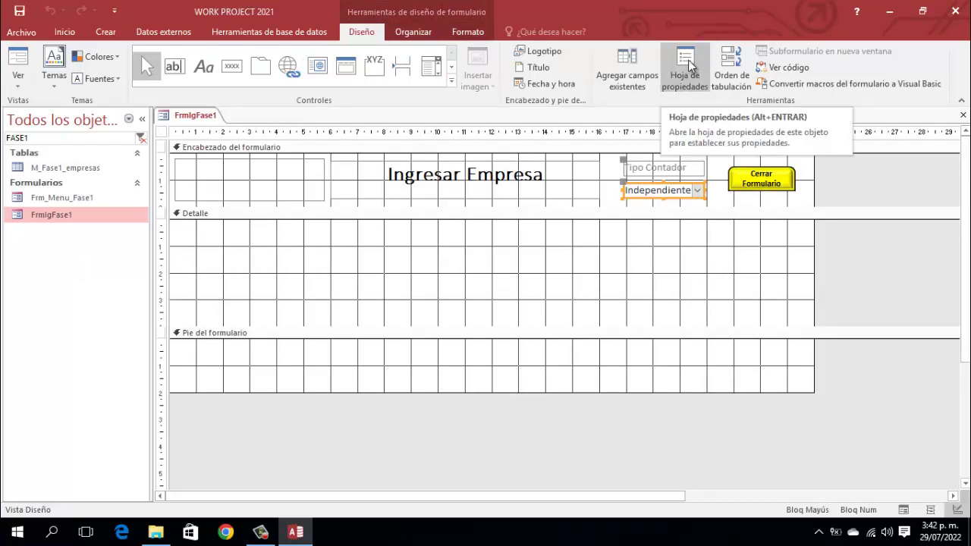
pyautogui.click(687, 68)
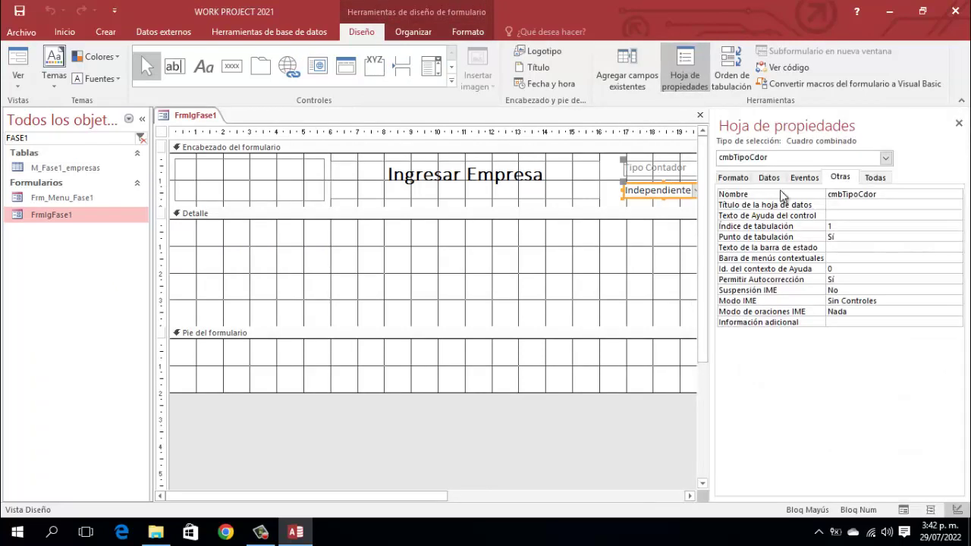
pyautogui.click(771, 177)
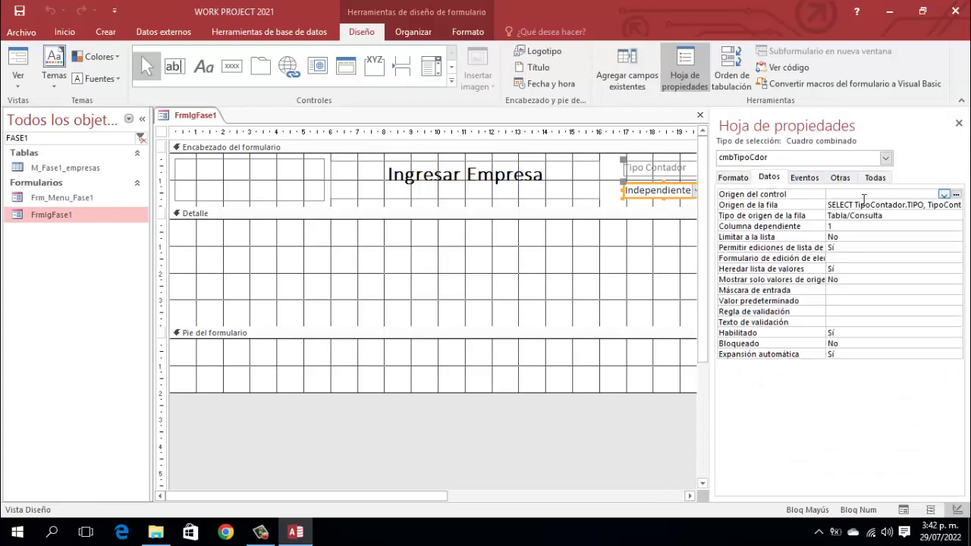
pyautogui.click(892, 203)
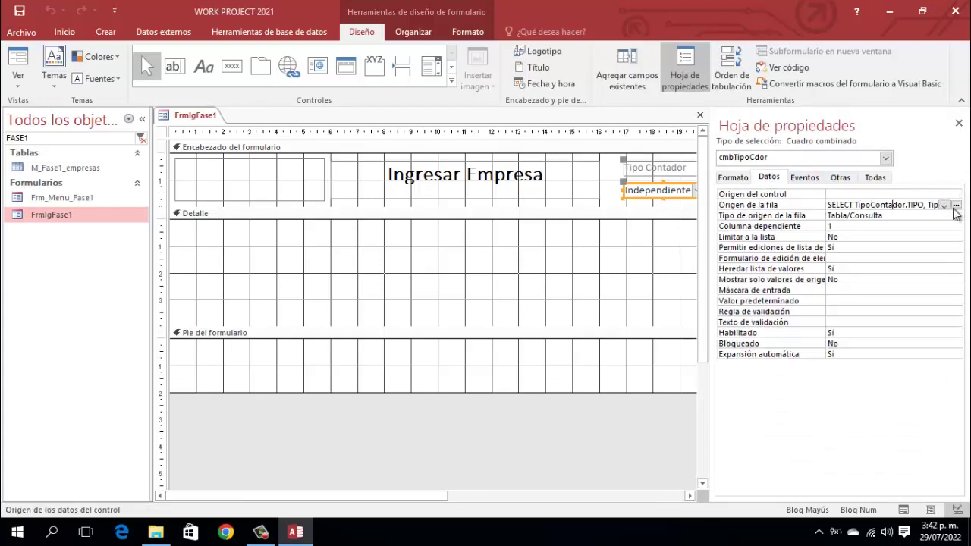
pyautogui.click(956, 205)
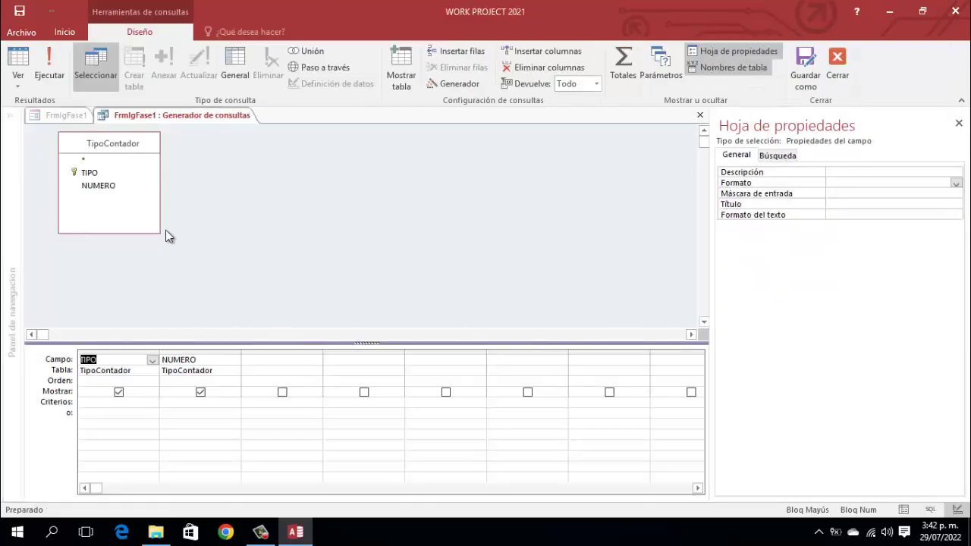
# Step: Set the TIPO field's criterion to EMPRESA and run the query
pyautogui.click(91, 403)
pyautogui.write('EMPRESA')
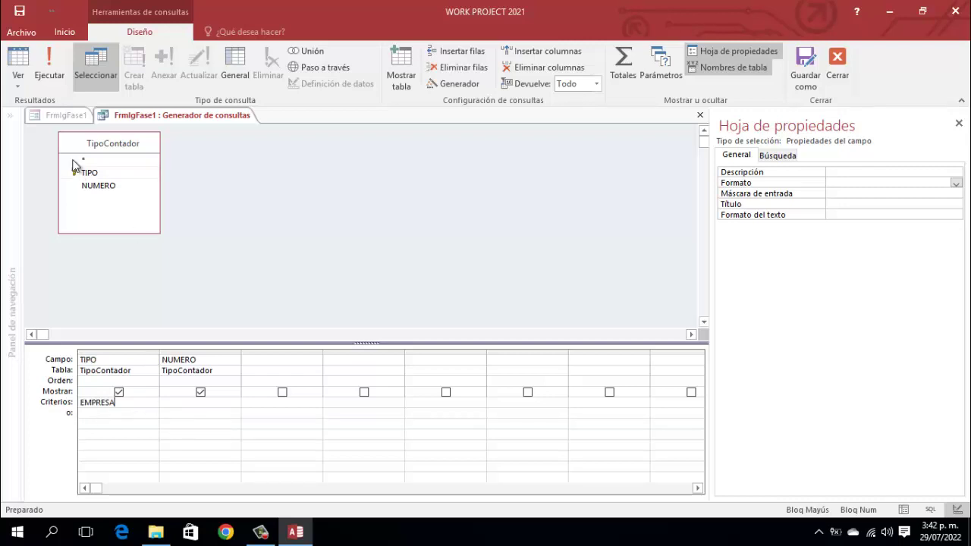
pyautogui.click(44, 67)
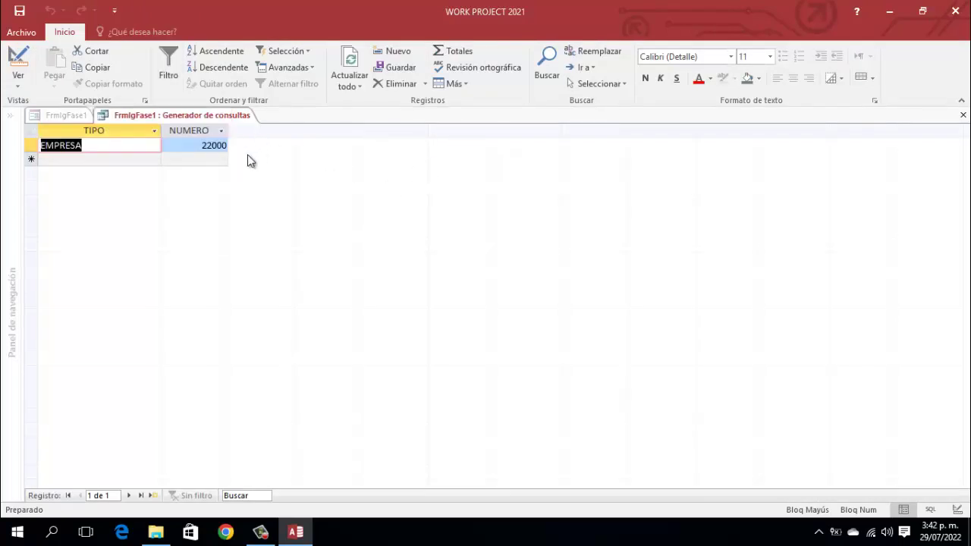
# Step: Return the query to Design view, close the builder saving the SQL changes, and hide the combo box's property sheet
pyautogui.click(18, 59)
pyautogui.click(831, 69)
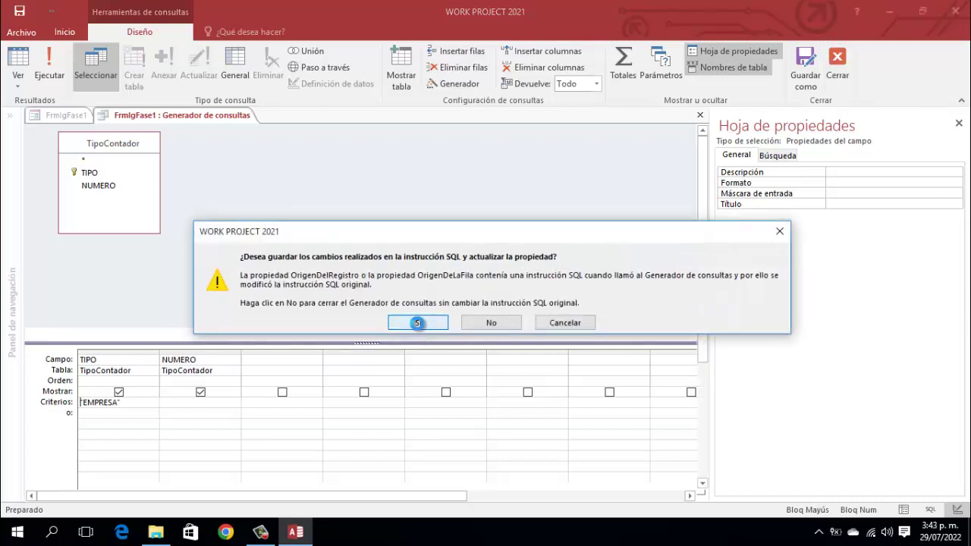
pyautogui.click(417, 323)
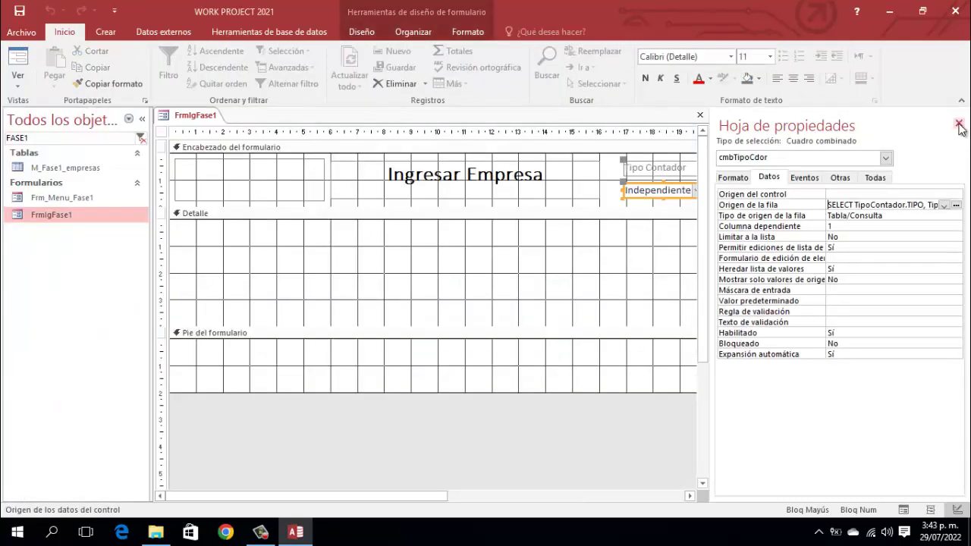
pyautogui.click(957, 123)
pyautogui.click(876, 182)
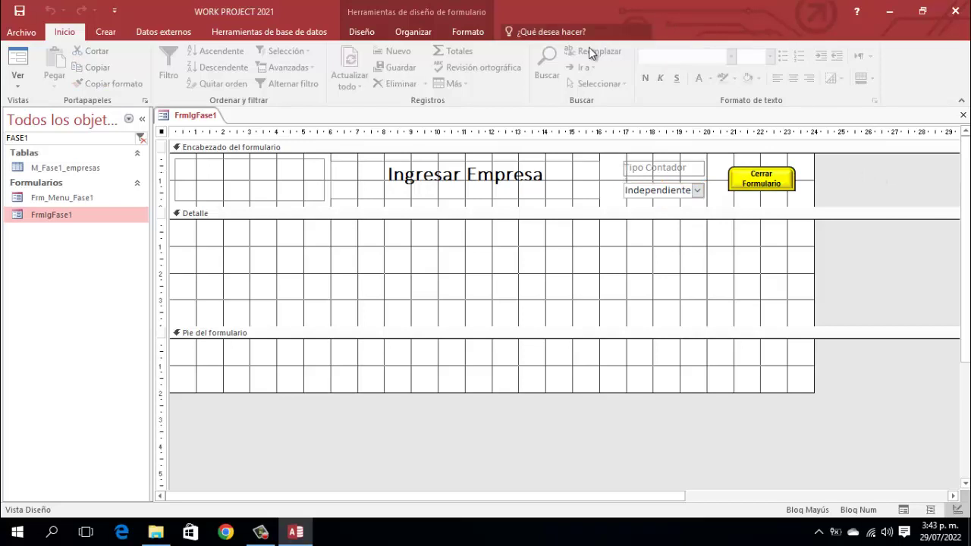
# Step: Add the existing fields IdEmp and Fec_Reg_Emp together to the form's Detalle section, and close the field list
pyautogui.click(362, 33)
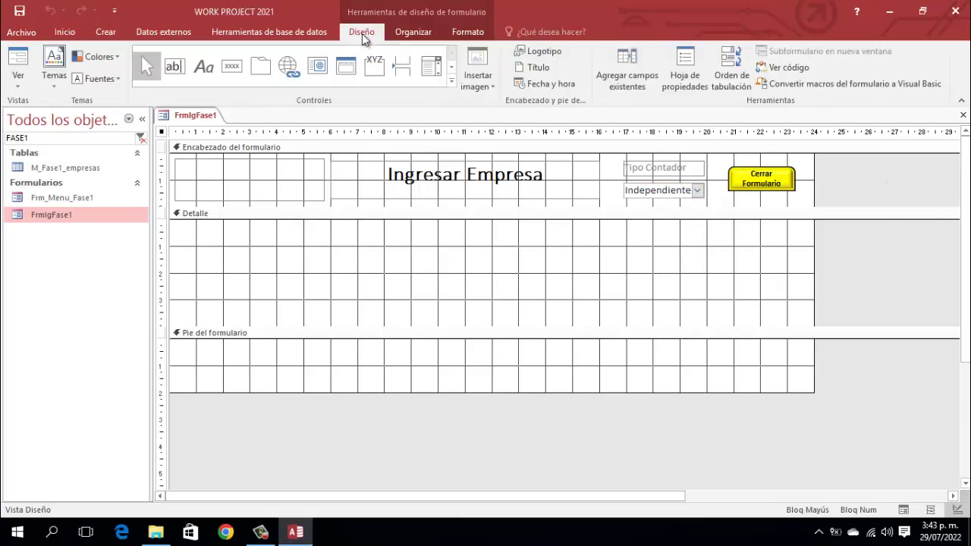
pyautogui.click(632, 65)
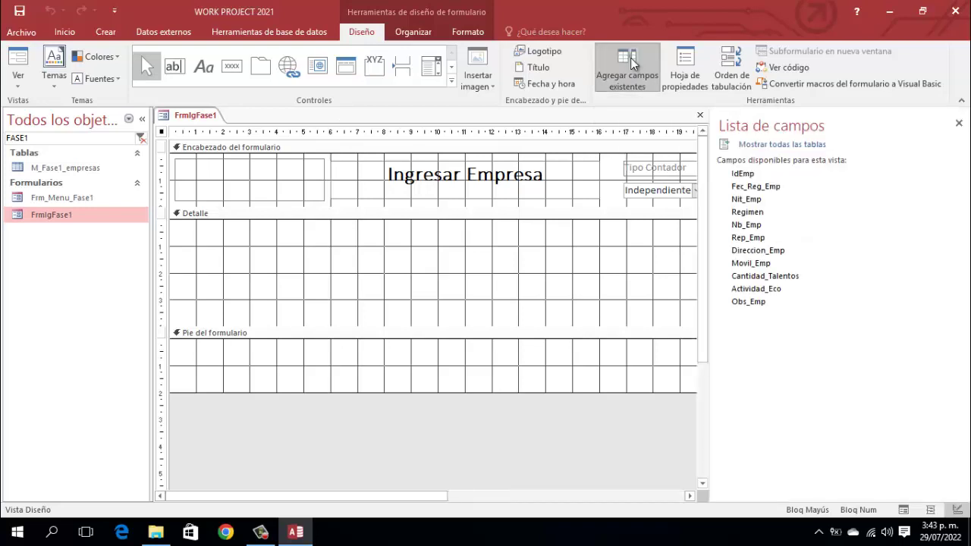
pyautogui.click(743, 176)
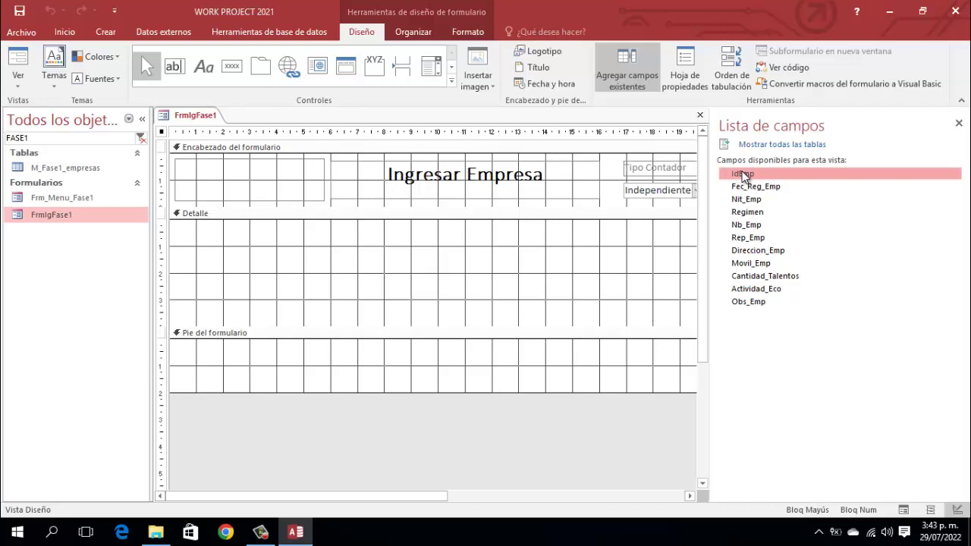
pyautogui.keyDown('ctrl'); pyautogui.click(766, 187); pyautogui.keyUp('ctrl')
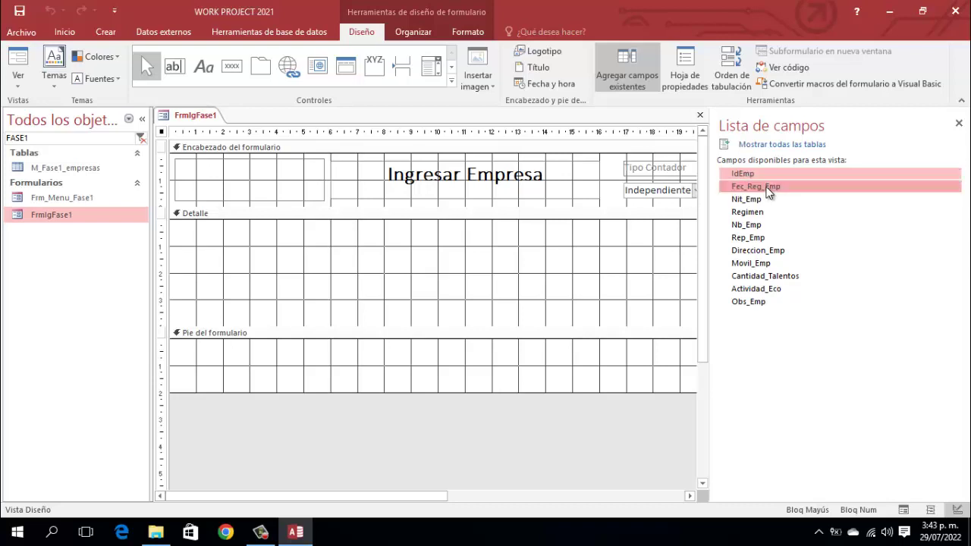
pyautogui.moveTo(766, 189); pyautogui.dragTo(296, 237)
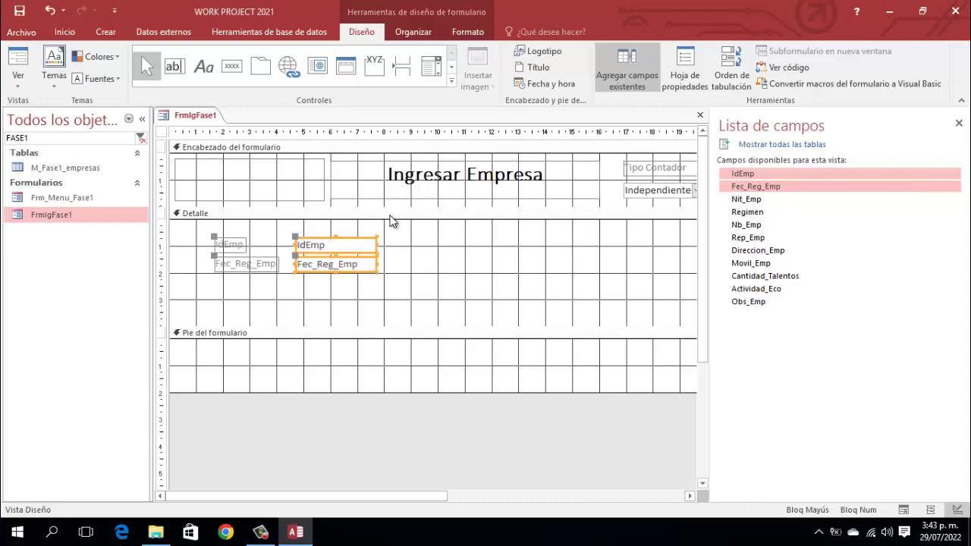
pyautogui.click(958, 123)
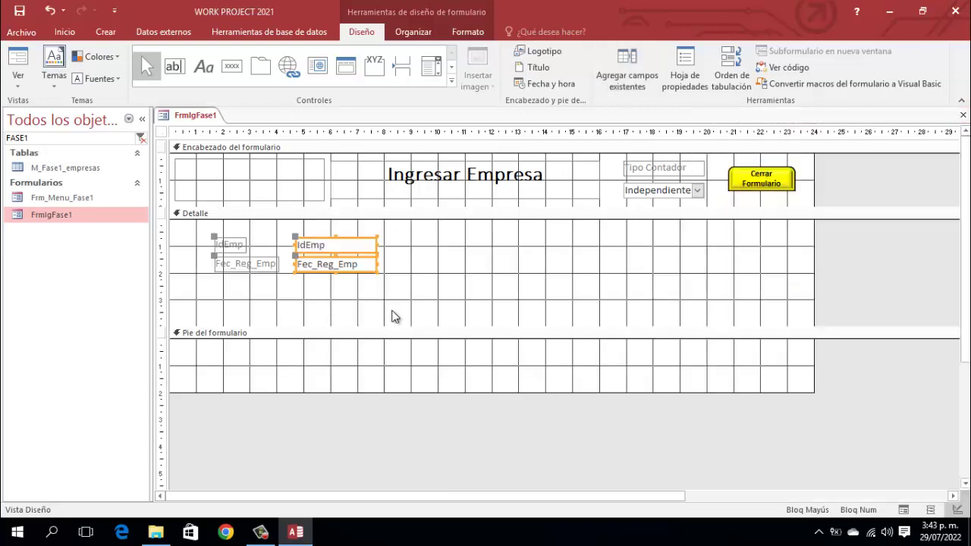
# Step: Arrange the IdEmp and Fec_Reg_Emp labels and text boxes in a stacked (Apilado) layout
pyautogui.click(386, 291)
pyautogui.moveTo(385, 291); pyautogui.dragTo(210, 237)
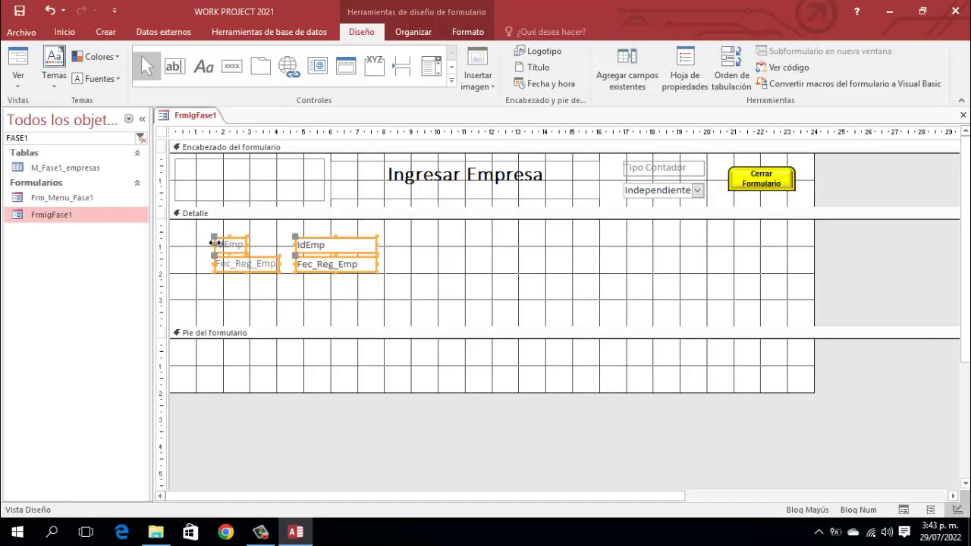
pyautogui.click(413, 33)
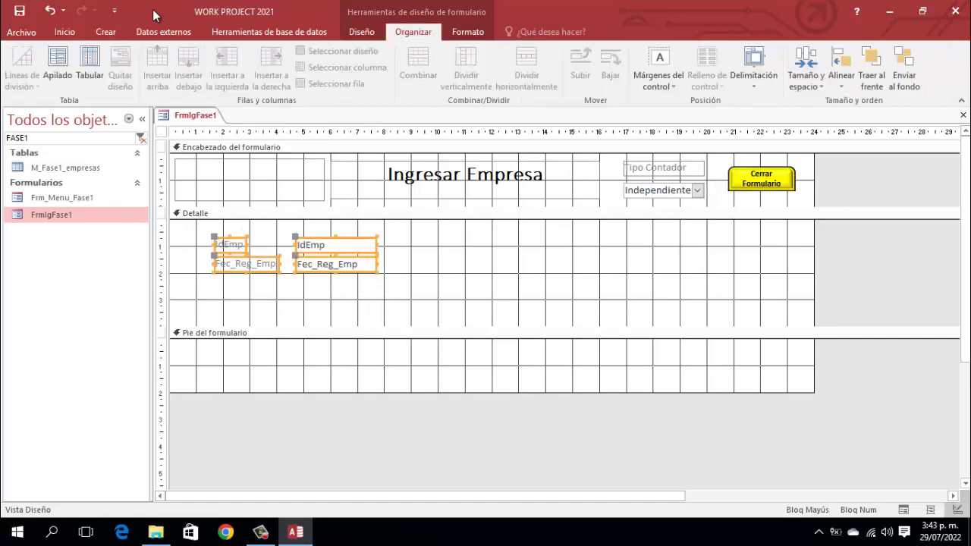
pyautogui.click(57, 70)
# Step: Make the text of both fields and their labels black and bold
pyautogui.click(457, 34)
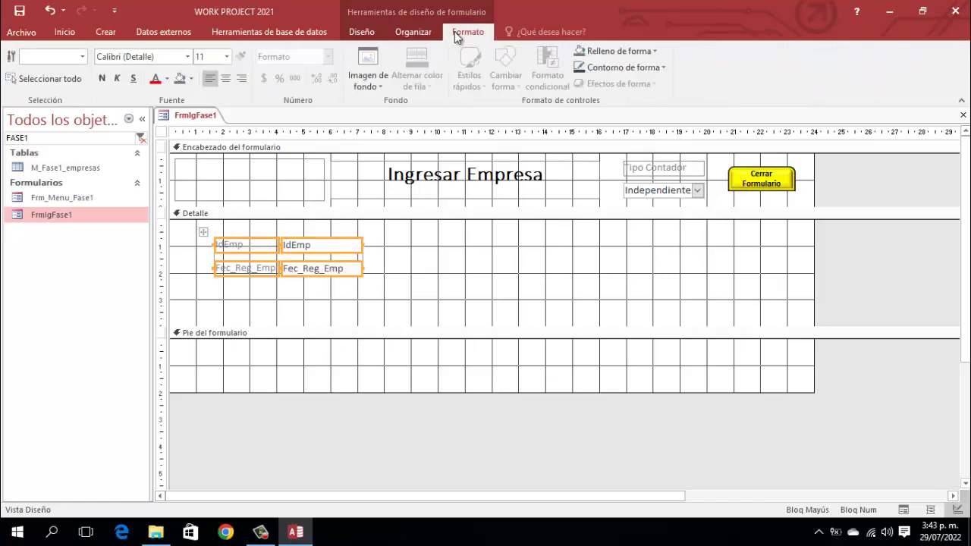
pyautogui.click(165, 77)
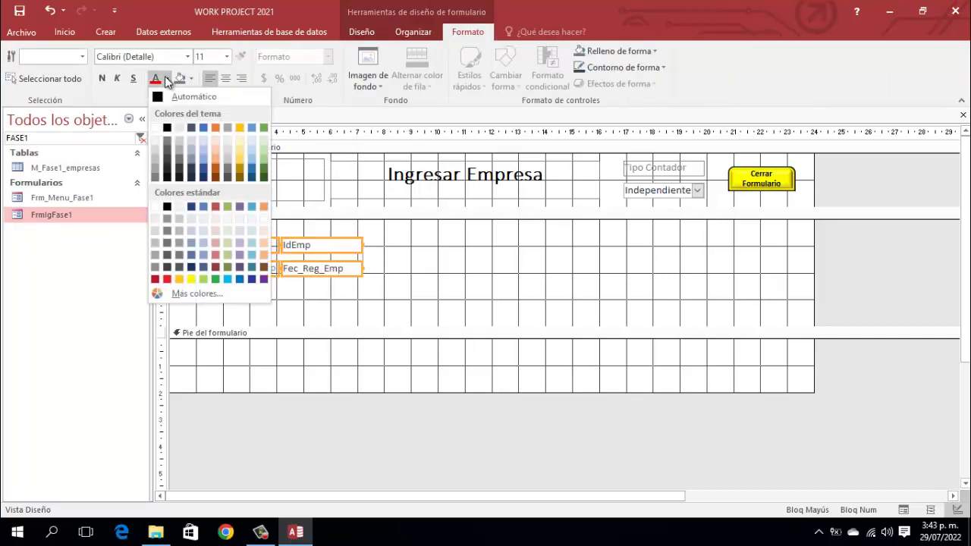
pyautogui.click(168, 127)
pyautogui.click(102, 78)
pyautogui.click(384, 263)
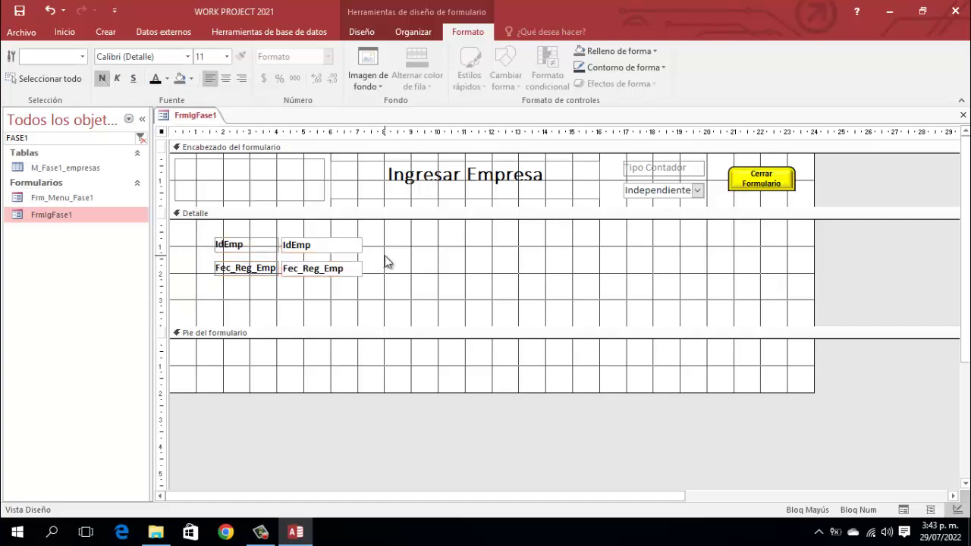
# Step: Fill the IdEmp and Fec_Reg_Emp labels with standard yellow
pyautogui.click(247, 234)
pyautogui.click(194, 76)
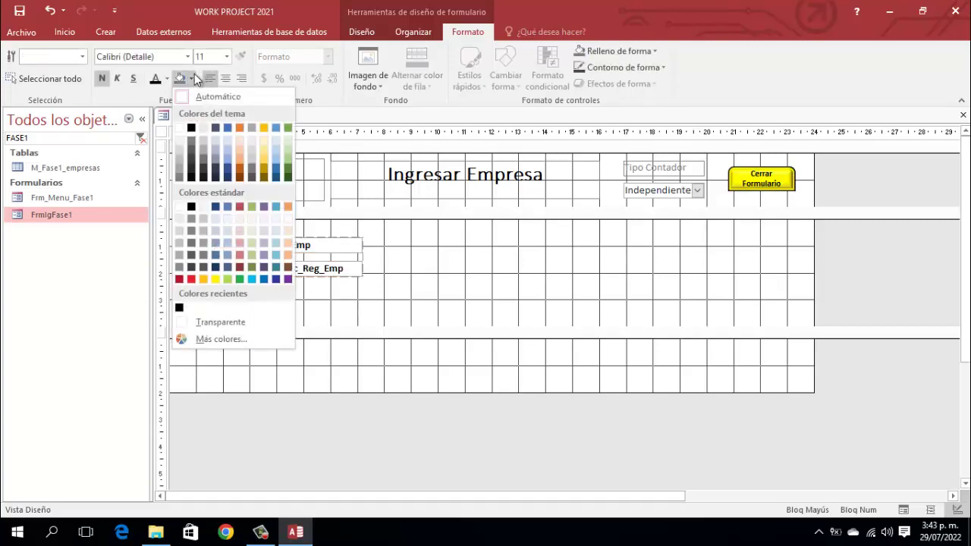
pyautogui.click(216, 279)
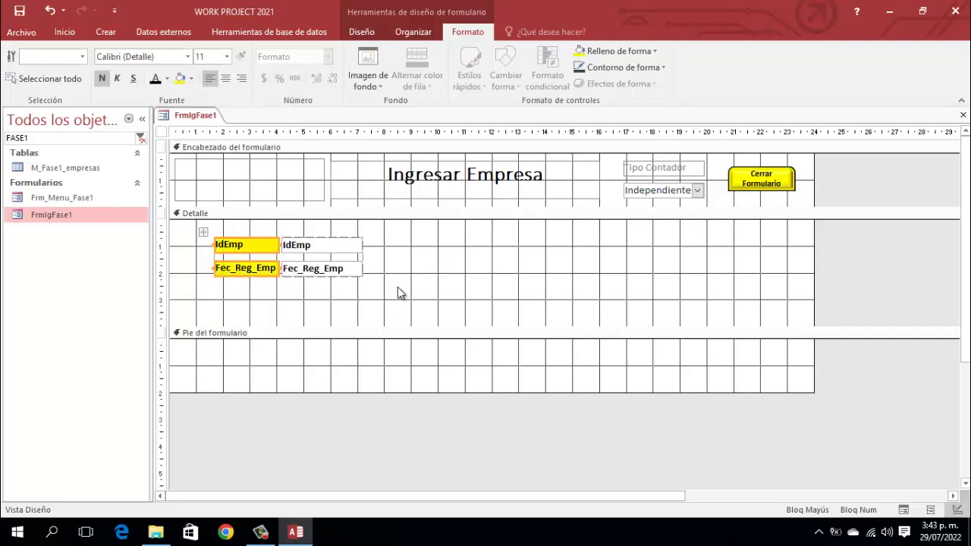
pyautogui.click(304, 305)
# Step: Change the IdEmp label's caption to Id Empresa
pyautogui.click(237, 245)
pyautogui.click(252, 247)
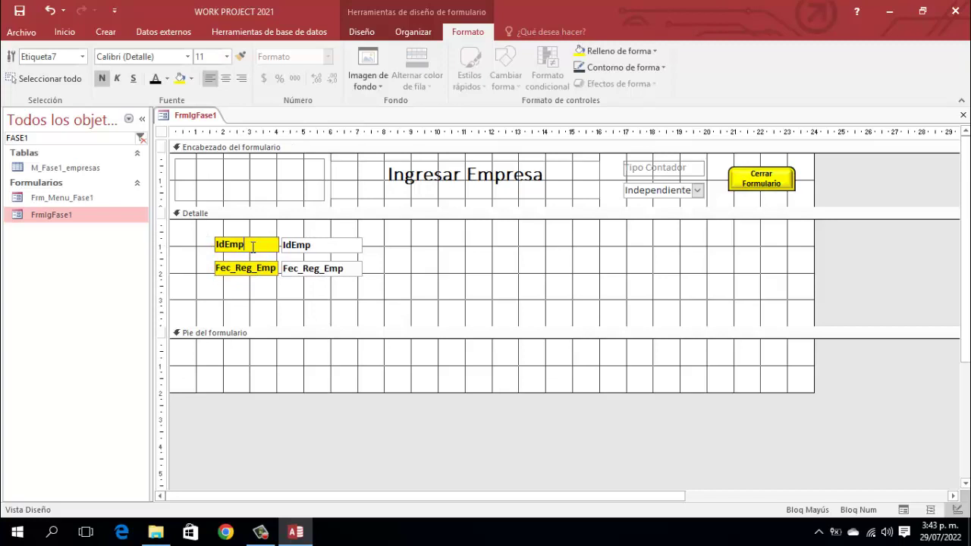
pyautogui.press('Left')
pyautogui.press('Left')
pyautogui.press('Left')
pyautogui.write('EmpRES')
pyautogui.press('BackSpace')
pyautogui.press('BackSpace')
pyautogui.press('BackSpace')
pyautogui.press('capslock')
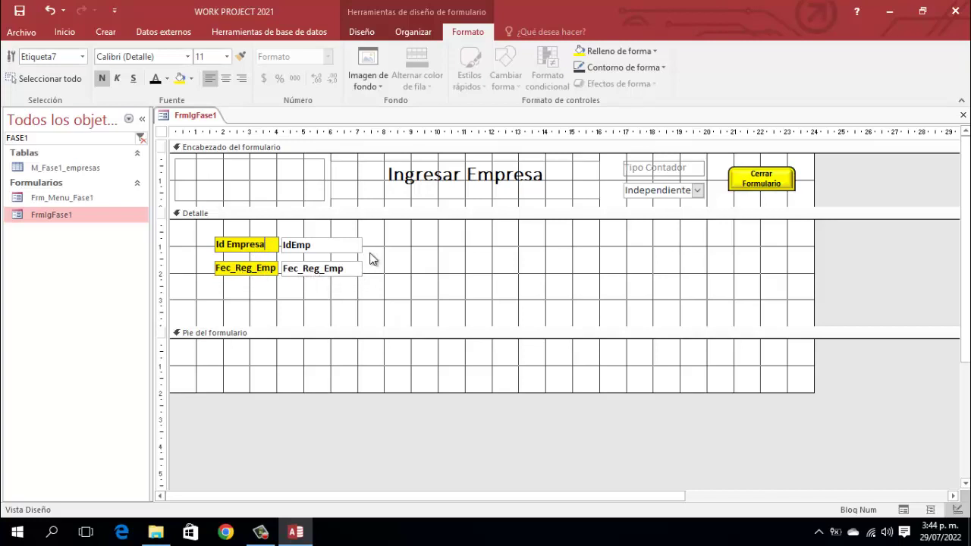
# Step: Remove the stacked layout from the Id Empresa and Fec_Reg_Emp controls
pyautogui.click(386, 285)
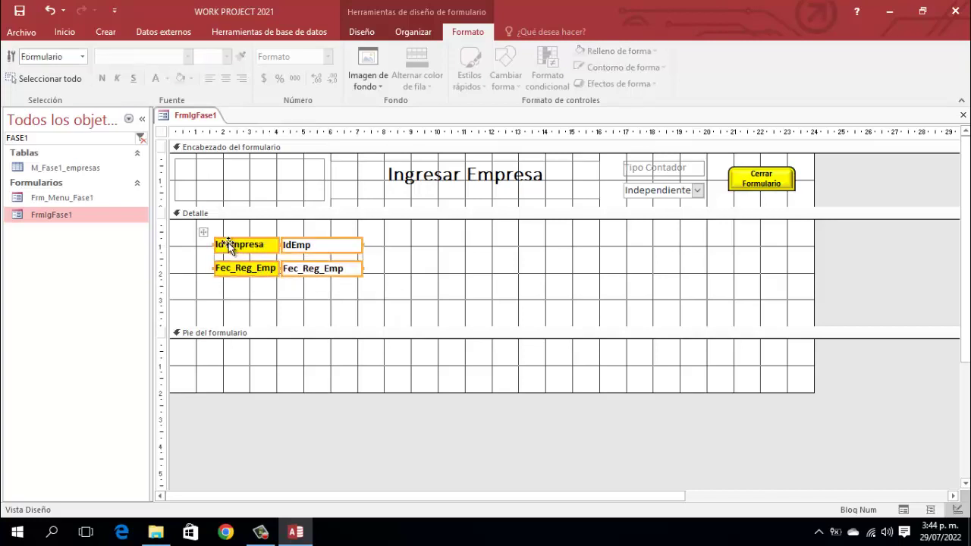
pyautogui.click(231, 247)
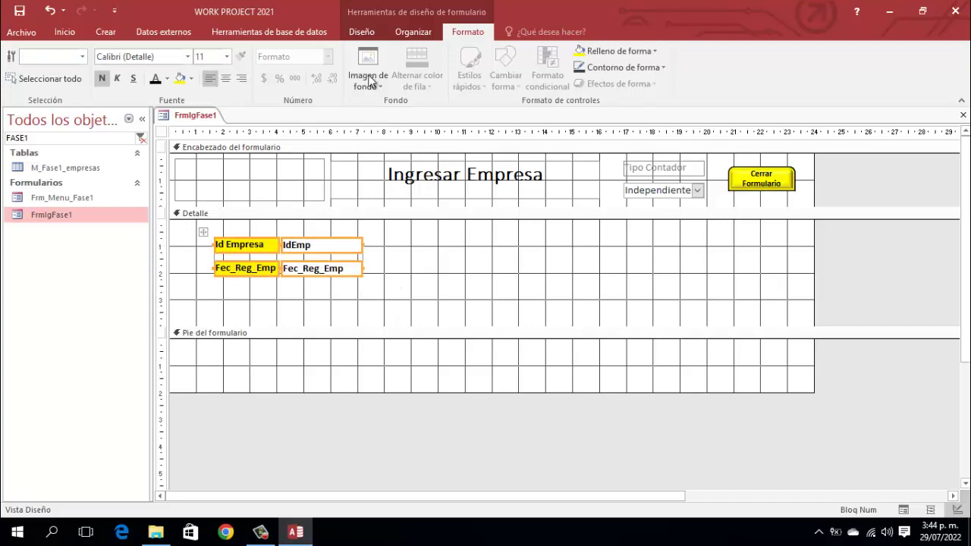
pyautogui.click(412, 31)
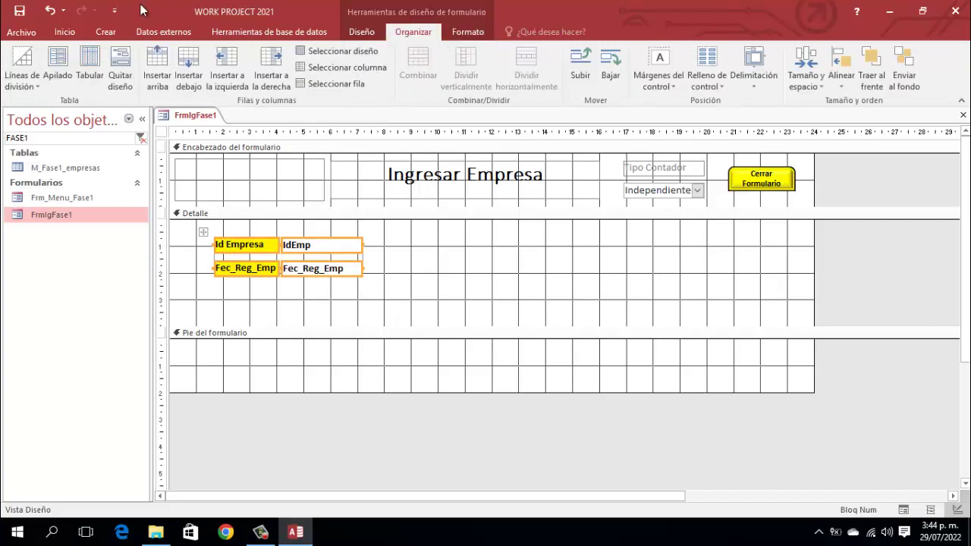
pyautogui.click(126, 60)
# Step: Move the controls to the upper-left corner of Detalle, placing Fec_Reg_Emp beside Id Empresa on the same row
pyautogui.click(382, 294)
pyautogui.moveTo(383, 295); pyautogui.dragTo(192, 230)
pyautogui.click(345, 267)
pyautogui.moveTo(346, 267); pyautogui.dragTo(363, 233)
pyautogui.click(360, 284)
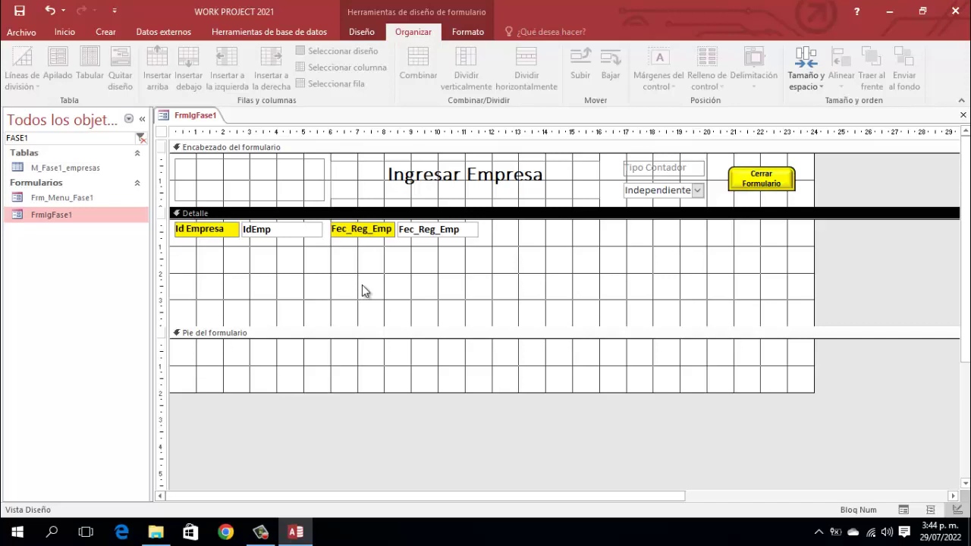
# Step: Draw a tall rectangle in the Detalle section directly below the Cerrar Formulario button, nearly as tall as the section
pyautogui.click(360, 31)
pyautogui.click(450, 78)
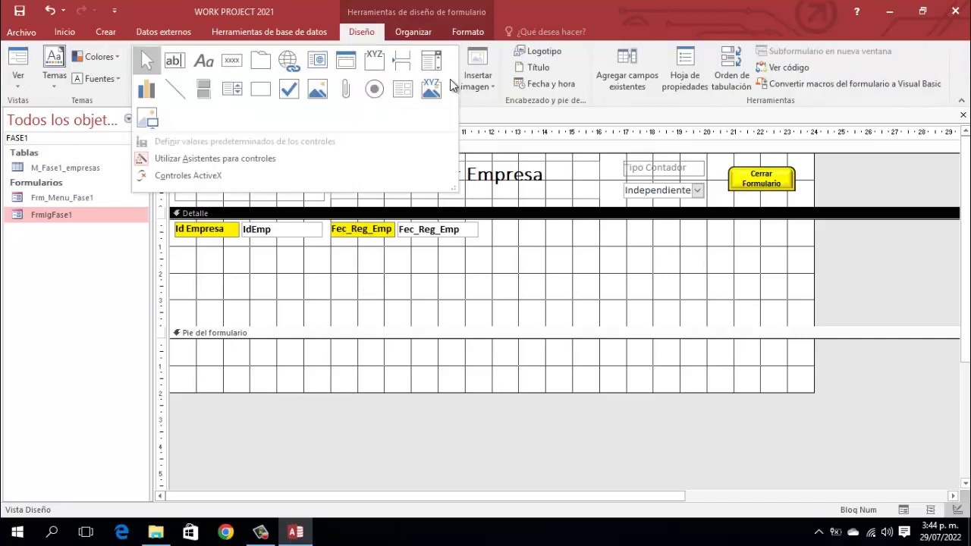
pyautogui.click(260, 89)
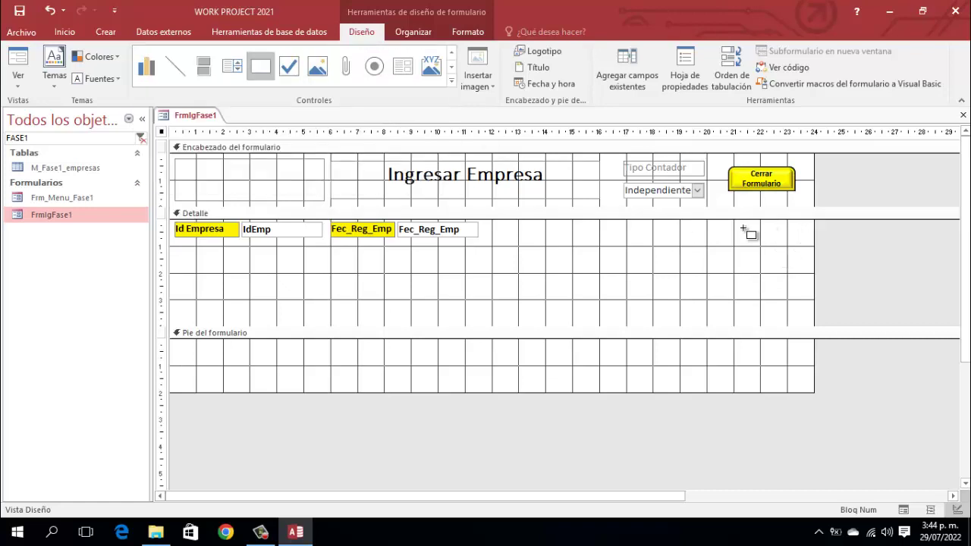
pyautogui.moveTo(728, 224); pyautogui.dragTo(792, 322)
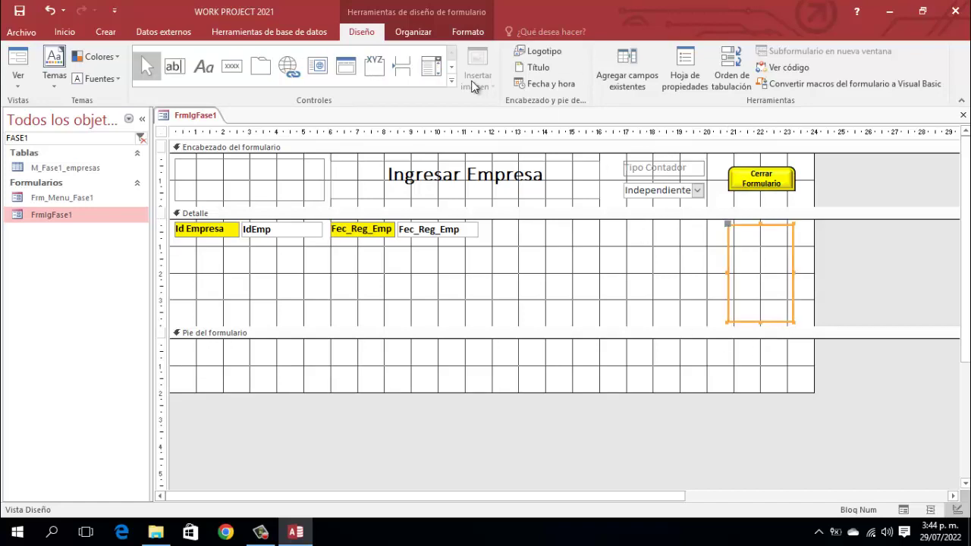
# Step: Give the rectangle a thicker black outline
pyautogui.click(468, 31)
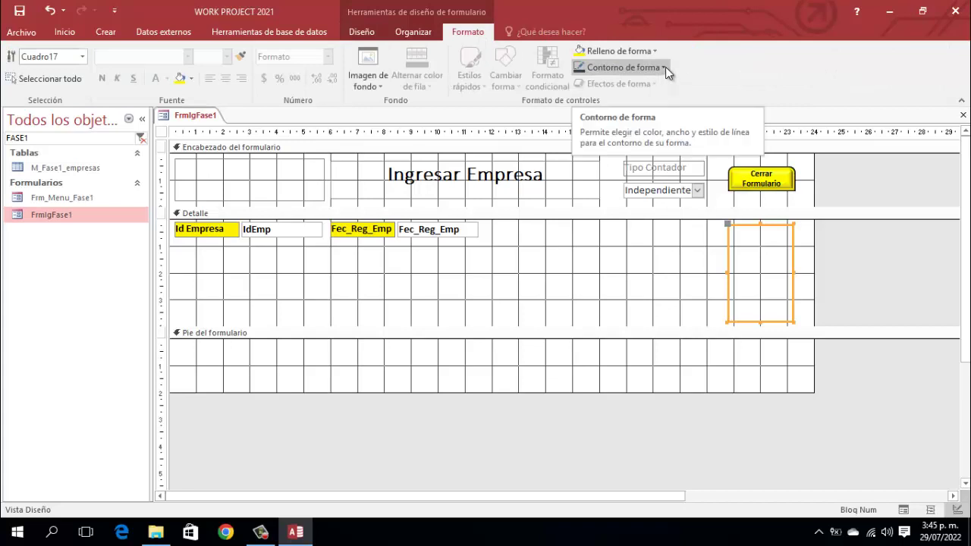
pyautogui.click(665, 67)
pyautogui.moveTo(631, 348)
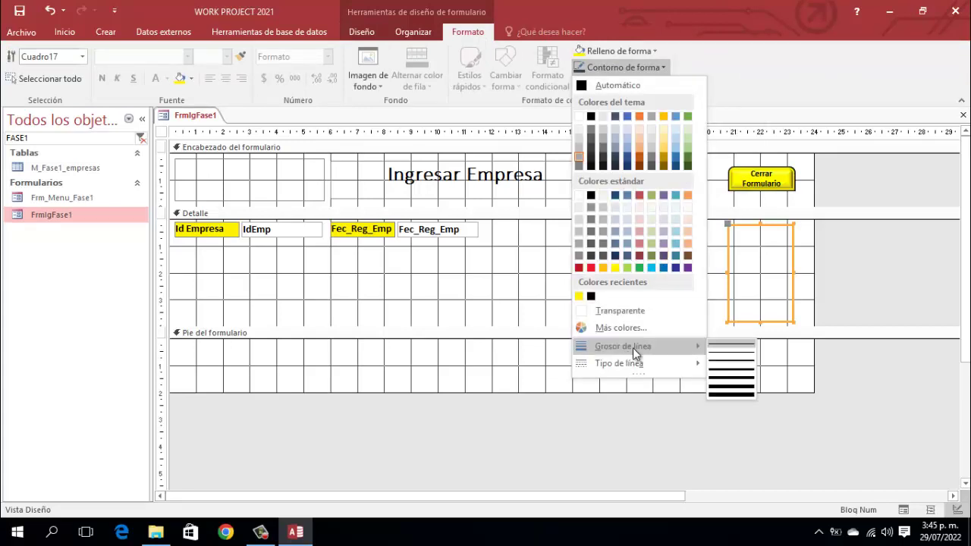
pyautogui.click(730, 367)
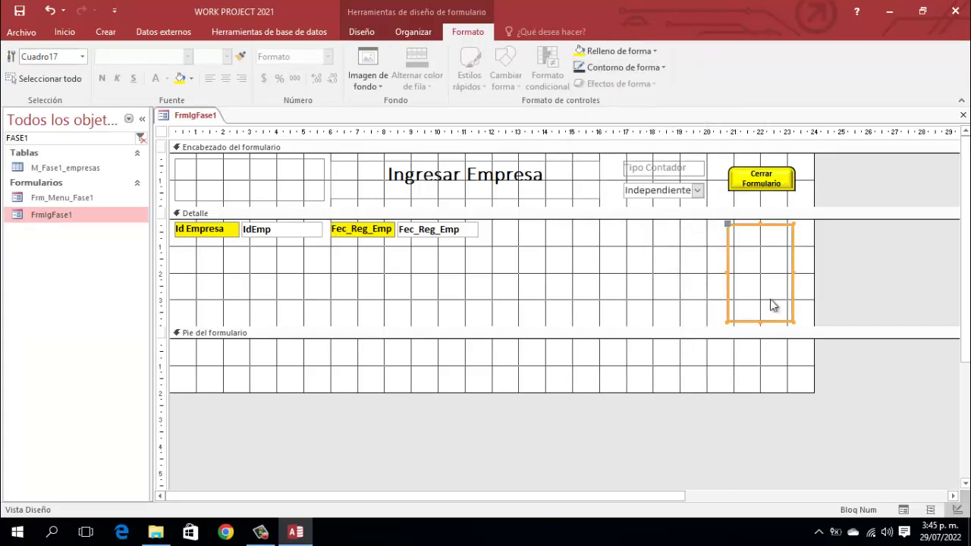
pyautogui.click(618, 67)
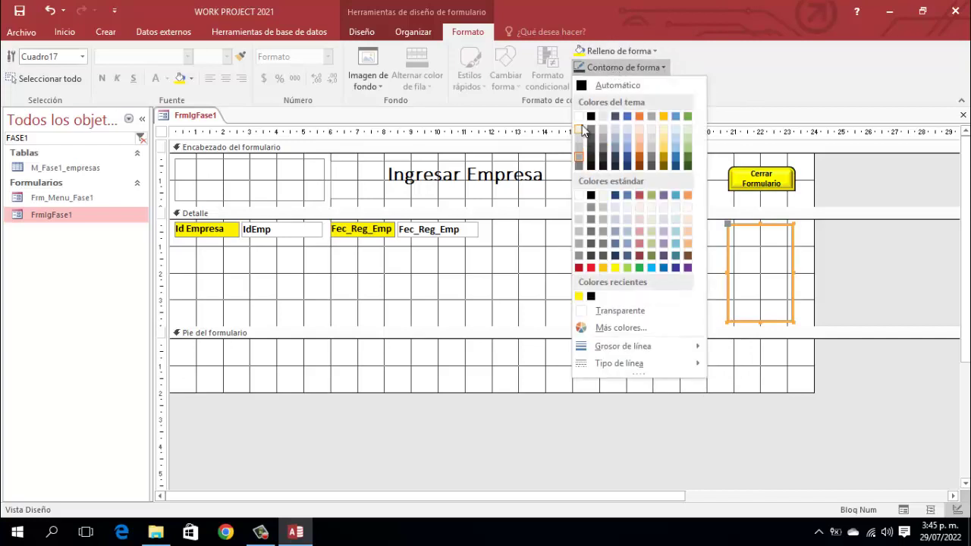
pyautogui.click(591, 128)
pyautogui.click(861, 261)
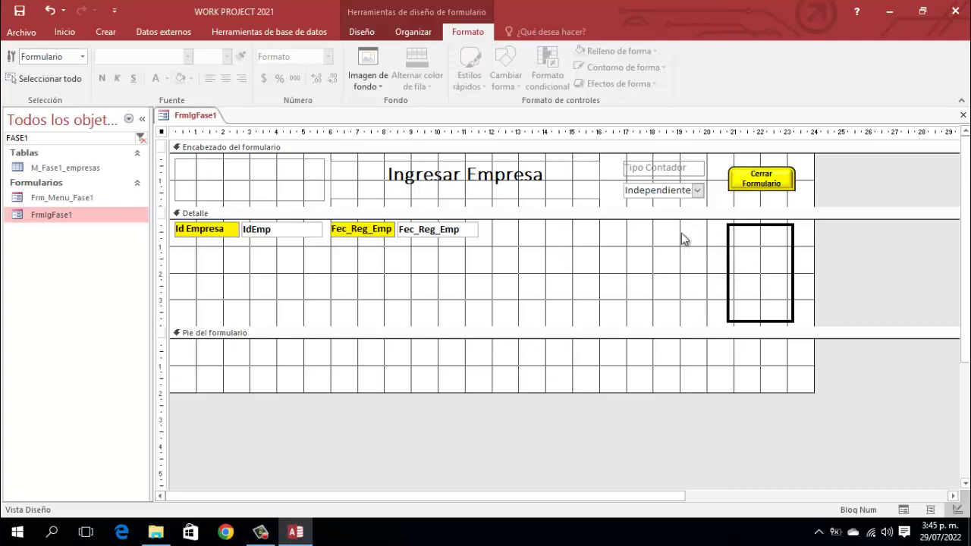
# Step: Paste two copies of the Cerrar Formulario button into Detalle, one above the other just left of the black rectangle
pyautogui.click(756, 188)
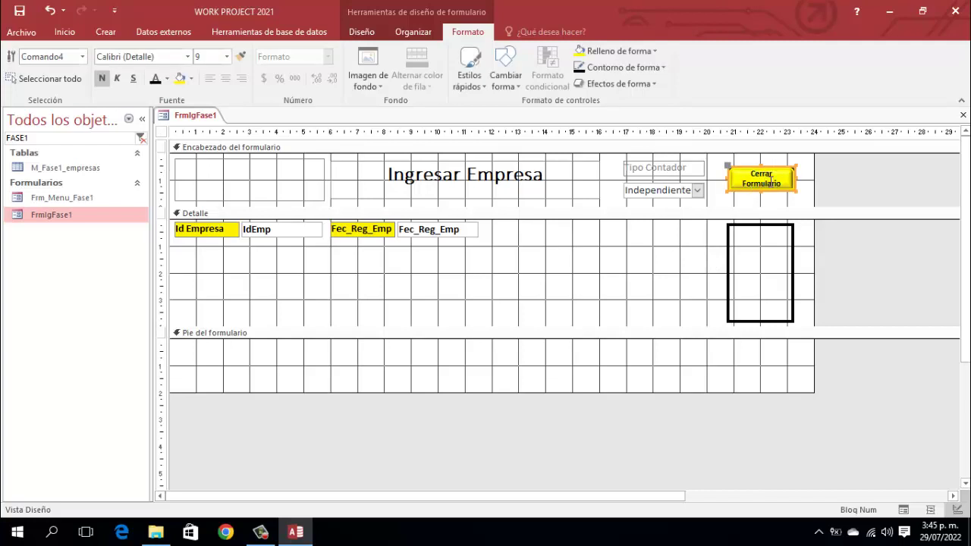
pyautogui.click(652, 216)
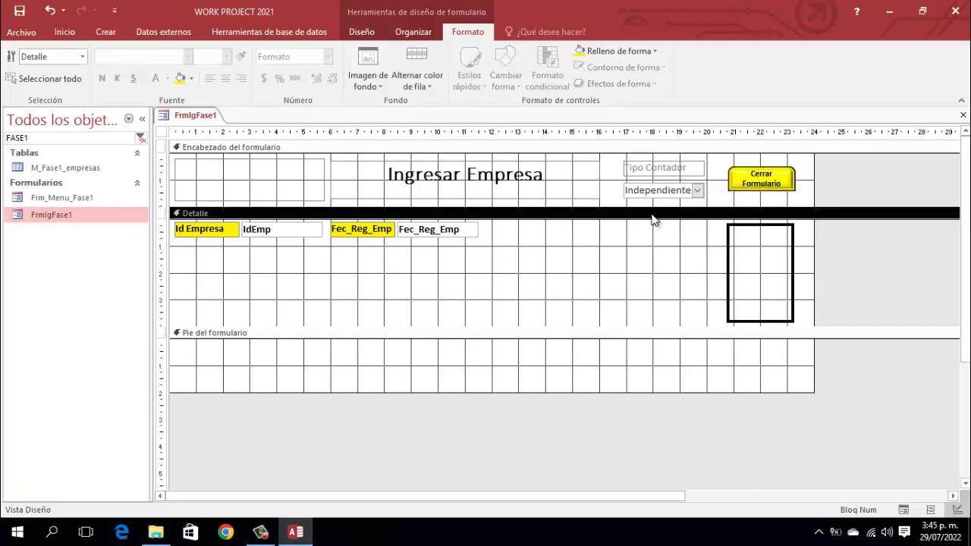
pyautogui.hotkey('ctrl', 'v')
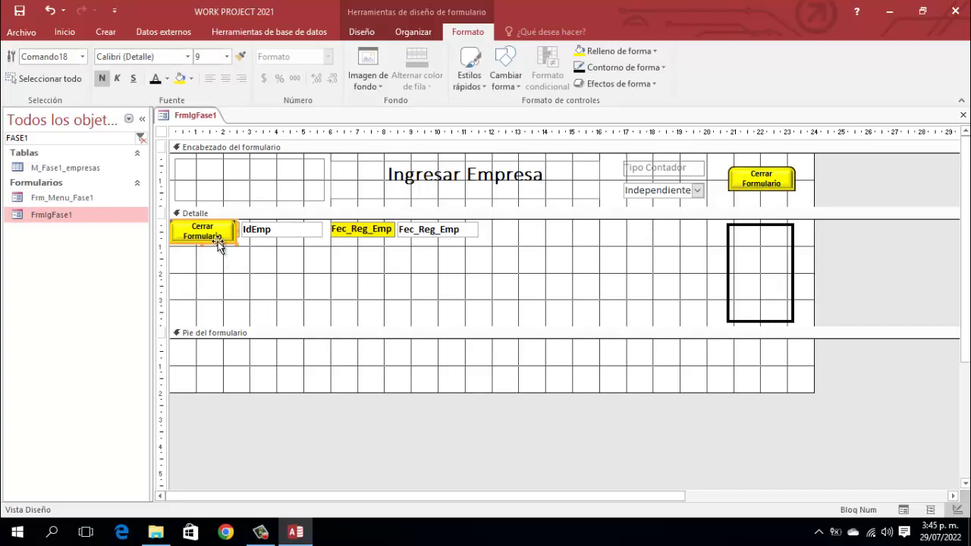
pyautogui.moveTo(218, 243); pyautogui.dragTo(677, 270)
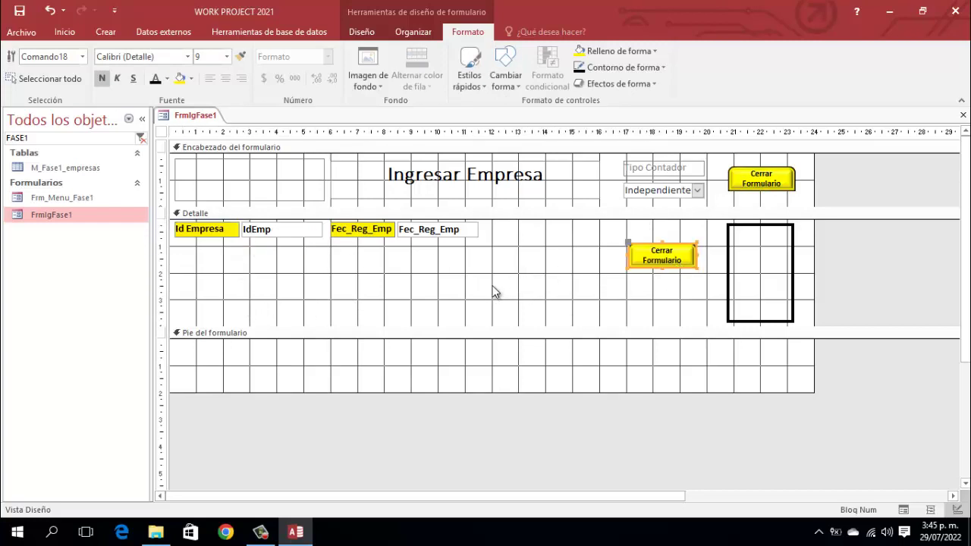
pyautogui.hotkey('ctrl', 'c')
pyautogui.hotkey('ctrl', 'v')
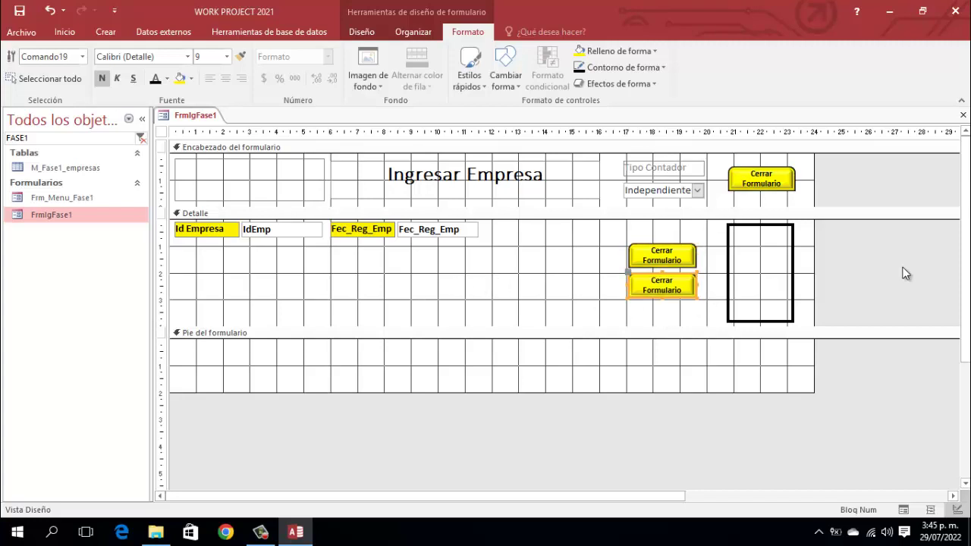
pyautogui.click(820, 236)
# Step: Change the upper copied button's caption to Deshacer Registro
pyautogui.click(661, 252)
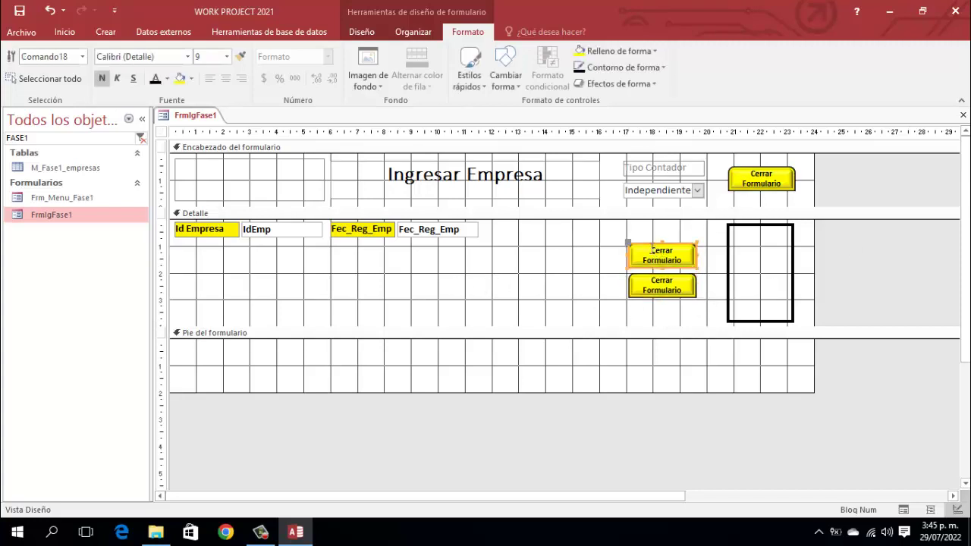
pyautogui.moveTo(652, 252); pyautogui.dragTo(689, 265)
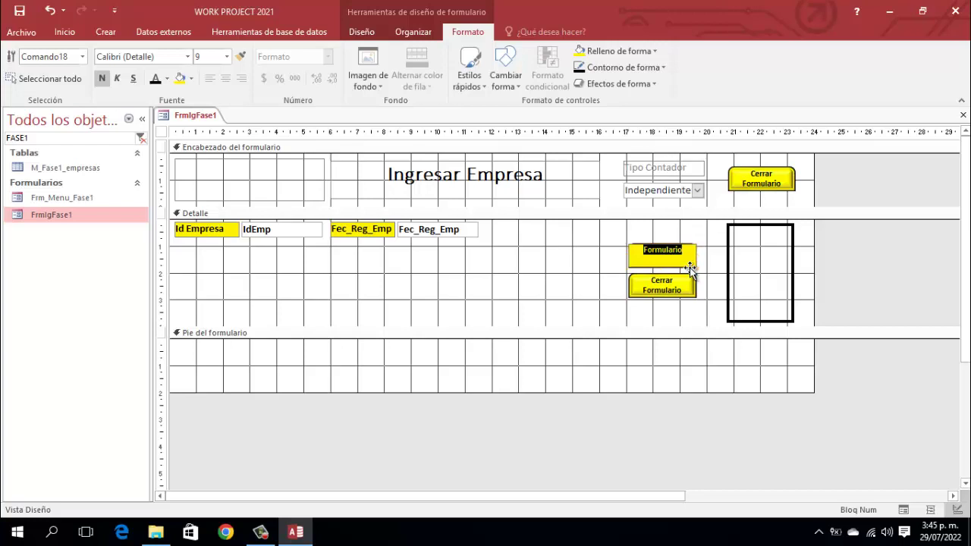
pyautogui.write('Deshacer Registro')
# Step: Change the lower copied button's caption to Guardar Registro
pyautogui.click(659, 285)
pyautogui.click(652, 282)
pyautogui.moveTo(650, 279); pyautogui.dragTo(686, 296)
pyautogui.write('Guardar')
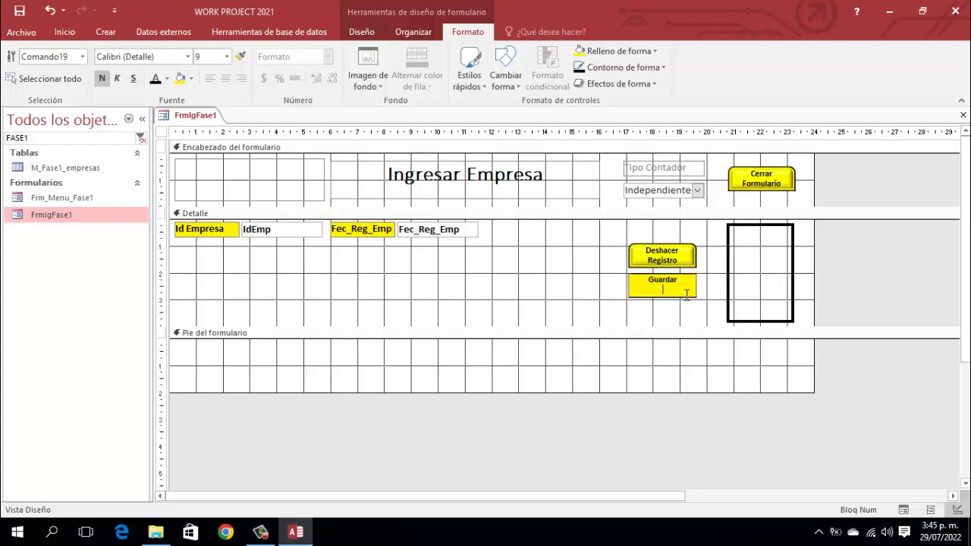
pyautogui.write('o')
pyautogui.click(887, 251)
# Step: Narrow the Deshacer Registro and Guardar Registro buttons together and move both inside the black rectangle in Detalle
pyautogui.moveTo(704, 306); pyautogui.dragTo(624, 239)
pyautogui.moveTo(695, 258); pyautogui.dragTo(671, 262)
pyautogui.click(690, 264)
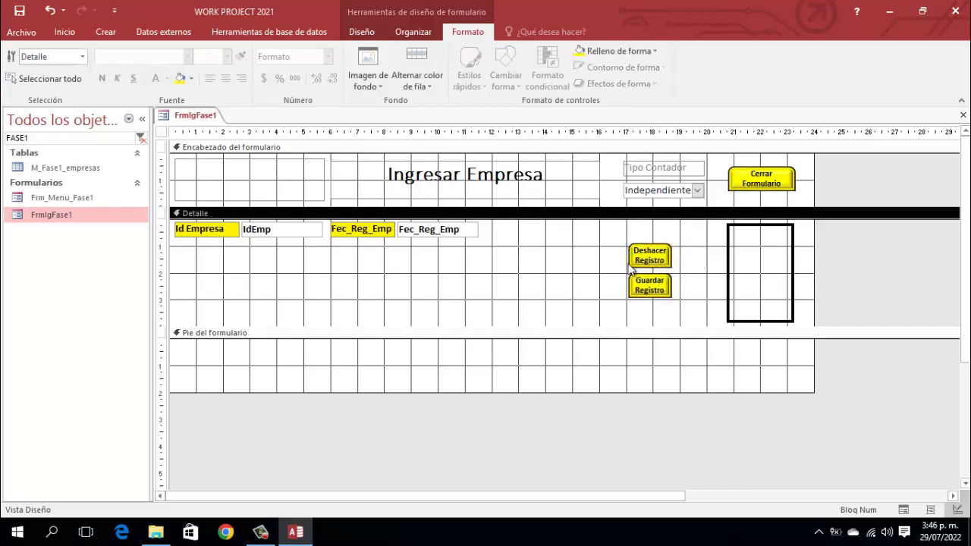
pyautogui.moveTo(613, 237); pyautogui.dragTo(750, 242)
pyautogui.click(864, 277)
pyautogui.click(896, 267)
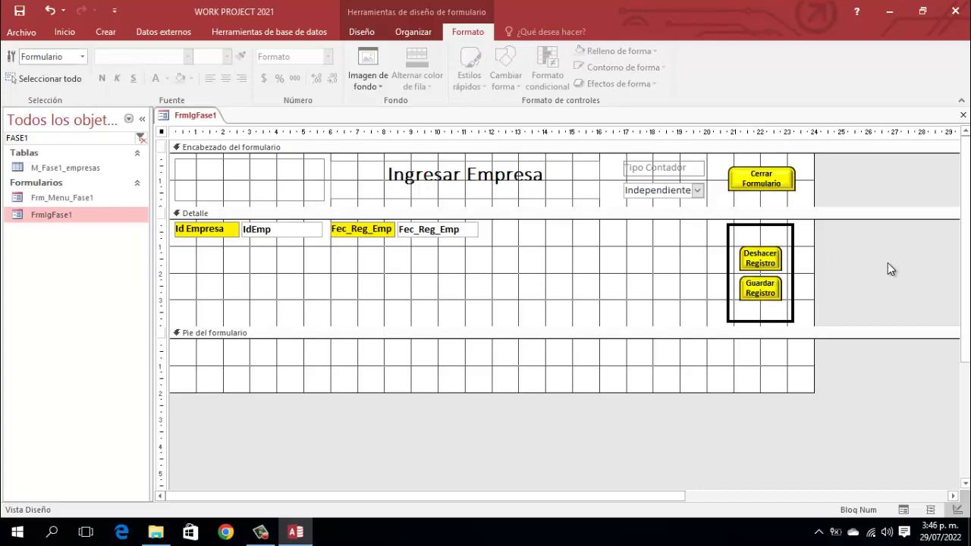
# Step: Create a VBA code procedure for the Deshacer Registro button's Al hacer clic event
pyautogui.click(759, 266)
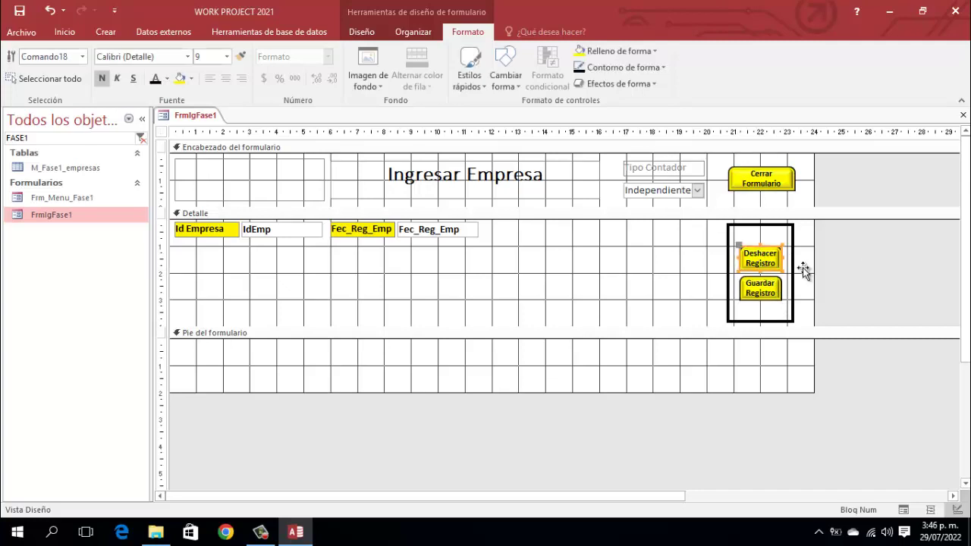
pyautogui.click(361, 34)
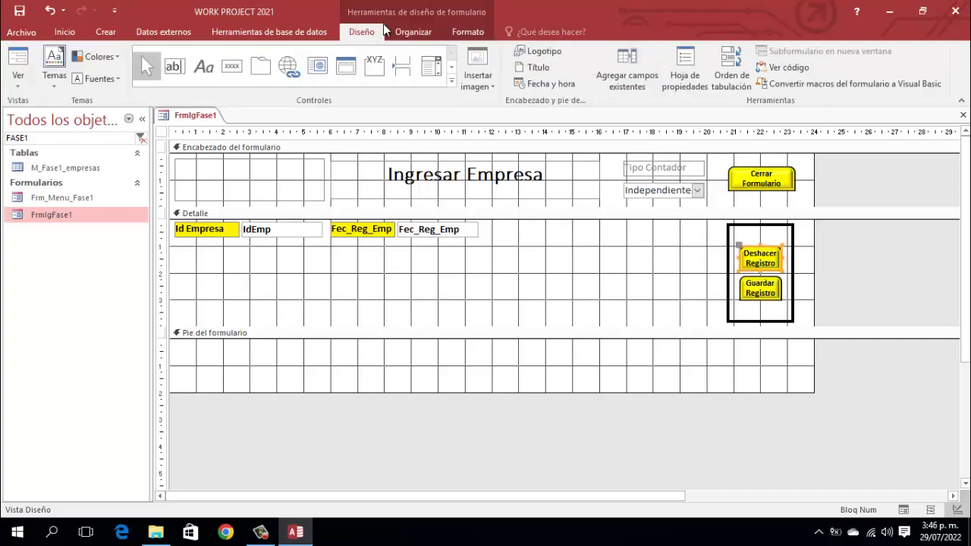
pyautogui.click(675, 67)
pyautogui.click(804, 178)
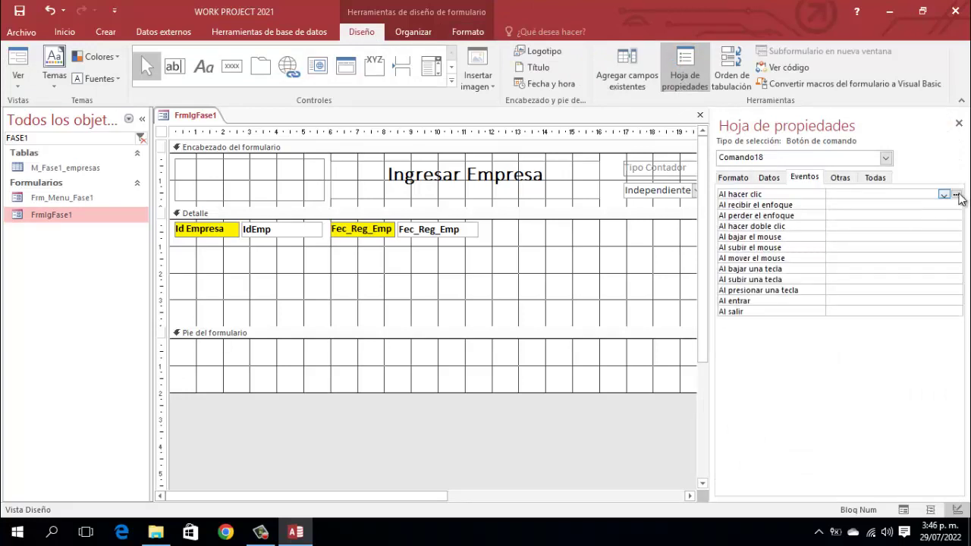
pyautogui.click(955, 194)
pyautogui.click(489, 154)
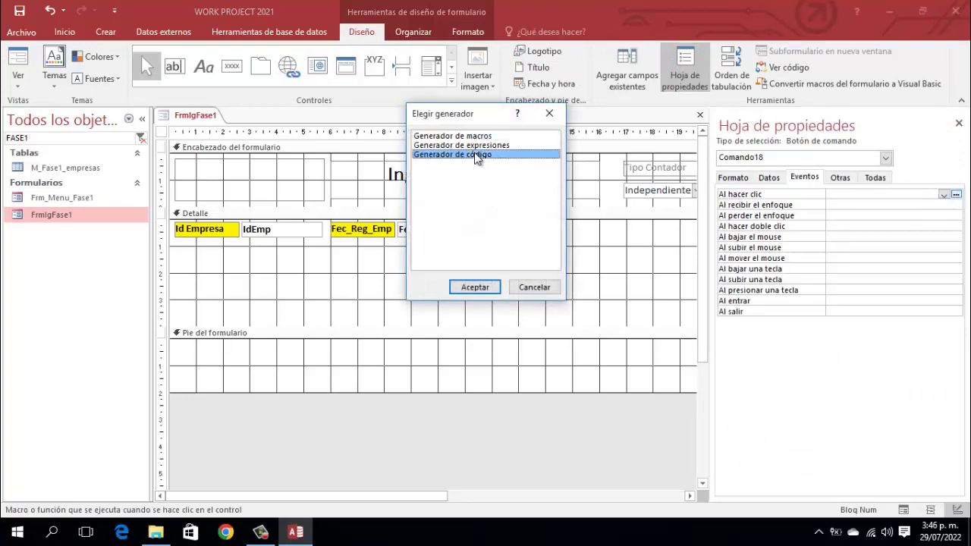
pyautogui.click(472, 287)
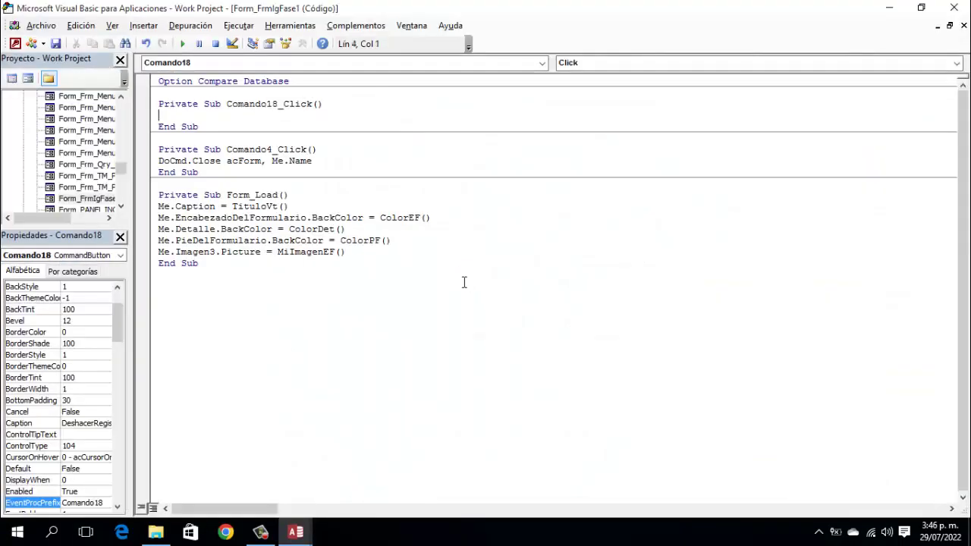
# Step: Code the Deshacer Registro click procedure with Me.Undo and DoCmd.Close acForm, Me.Name, and return to the form design without the property sheet
pyautogui.write('Me.Undo')
pyautogui.press('Return')
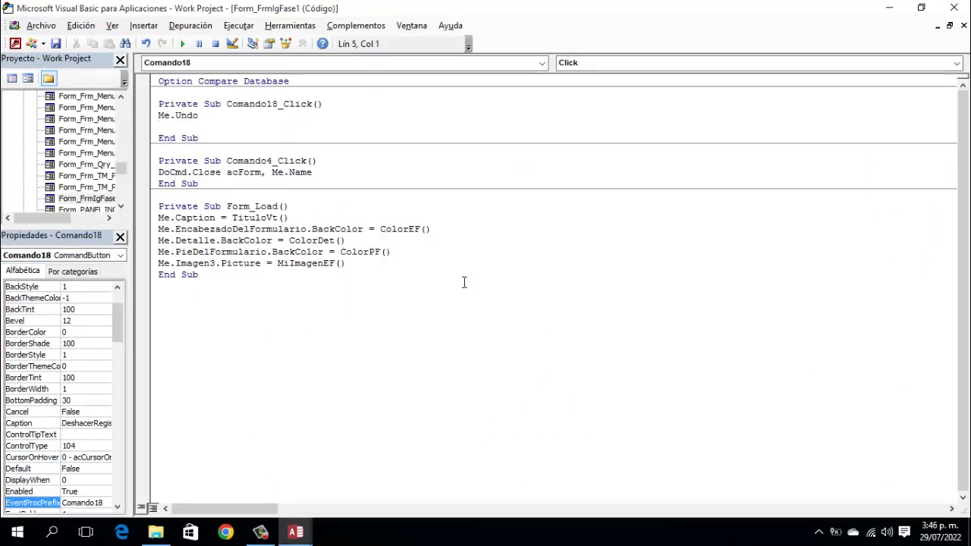
pyautogui.write('docmd.')
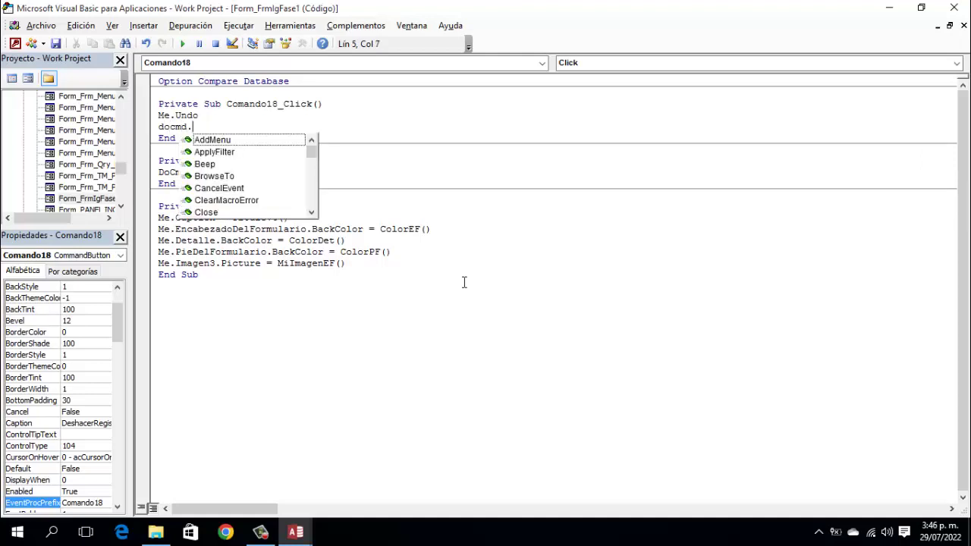
pyautogui.write('clo')
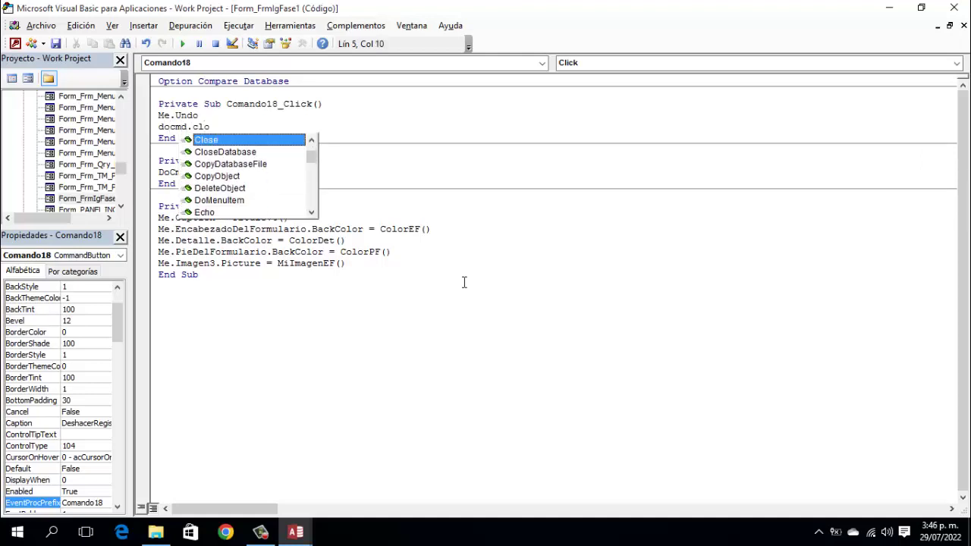
pyautogui.write('se acfo')
pyautogui.press('Tab')
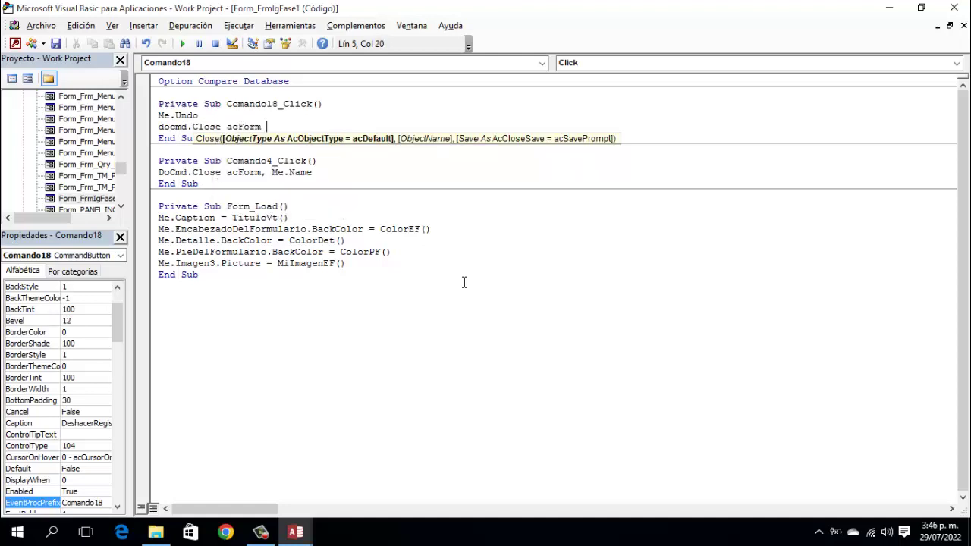
pyautogui.write(', Me')
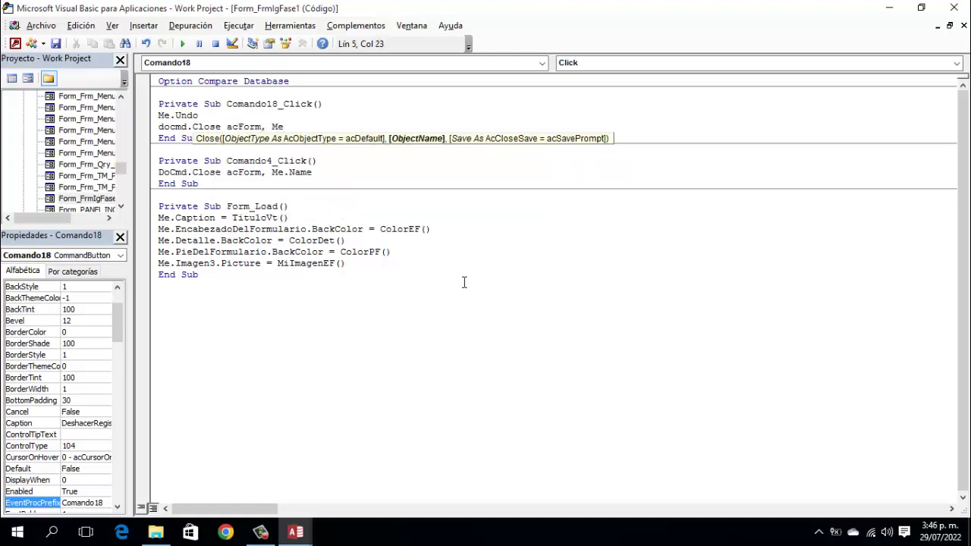
pyautogui.write('.name')
pyautogui.click(955, 9)
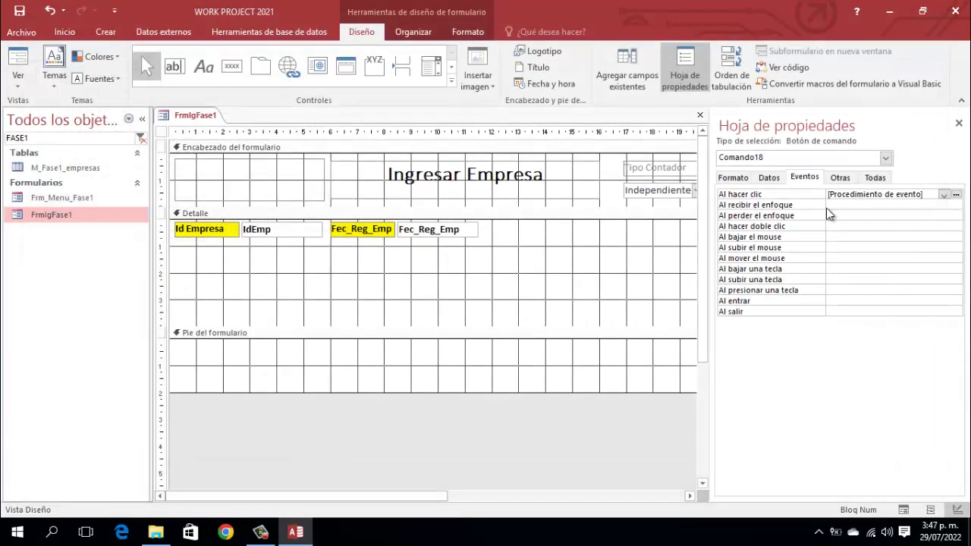
pyautogui.click(959, 124)
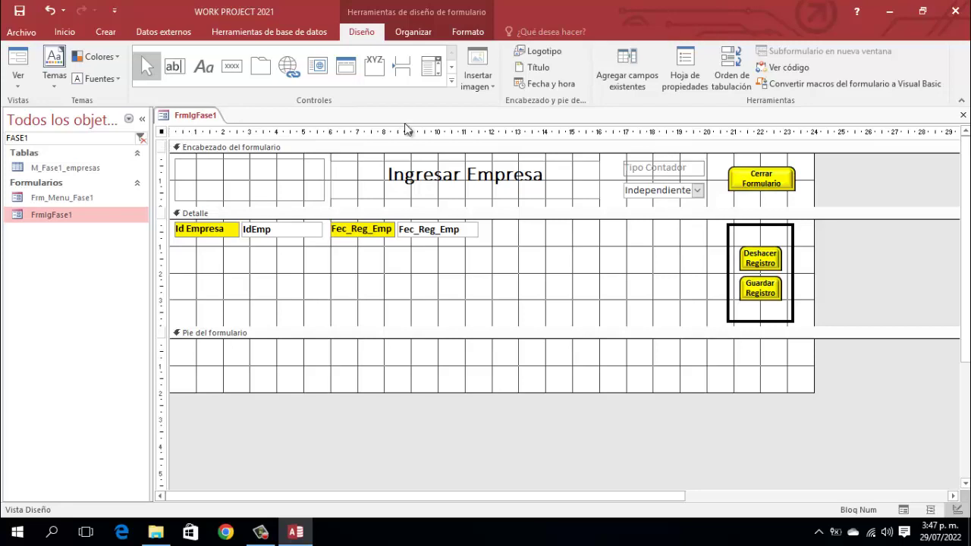
# Step: Open the form's Al cargar event code and add blank lines after the Me.Imagen3.Picture line
pyautogui.click(688, 69)
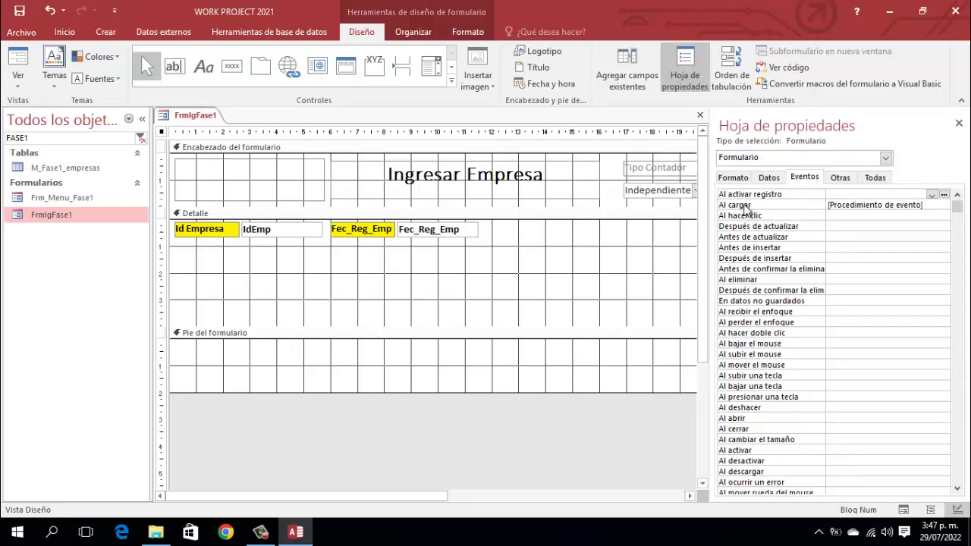
pyautogui.click(926, 205)
pyautogui.click(931, 205)
pyautogui.click(944, 204)
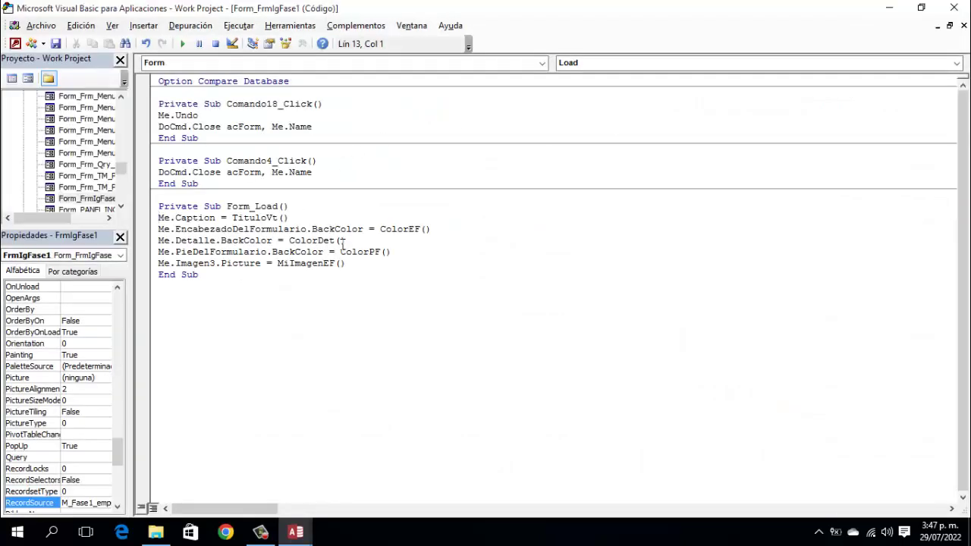
pyautogui.click(367, 263)
pyautogui.press('Return')
pyautogui.press('Return')
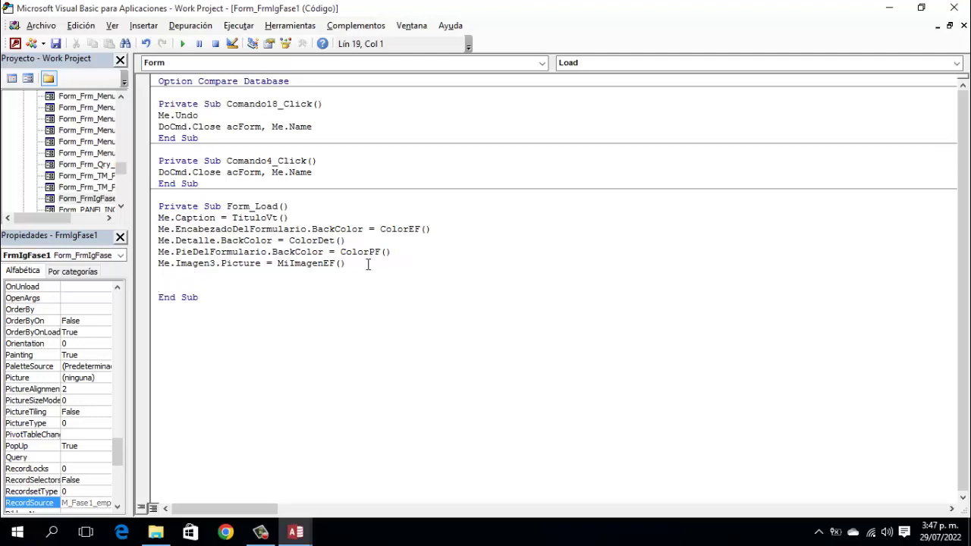
# Step: Declare TipoCdor As String, NroCdor As Long and LlaveIdEmp As String in Form_Load
pyautogui.write('Dim')
pyautogui.write('TipoCdor as ')
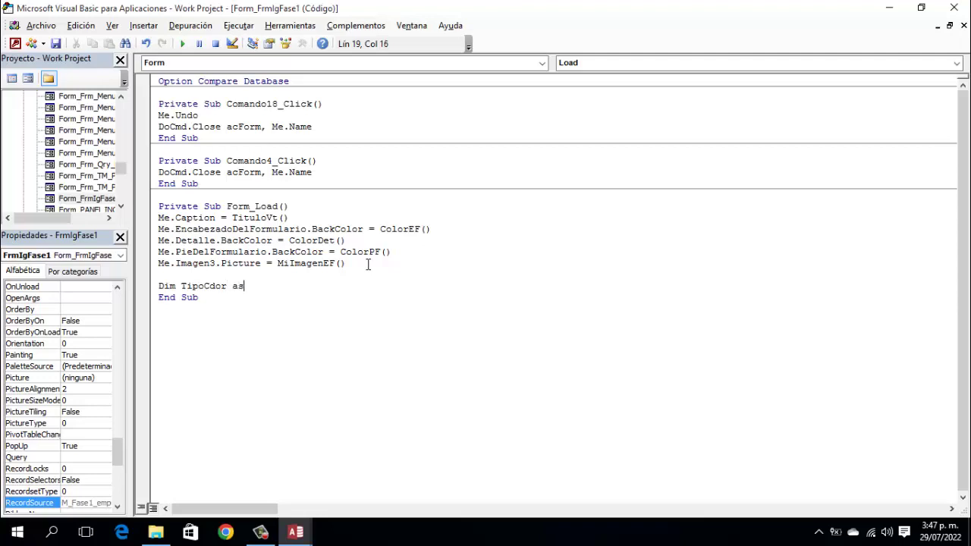
pyautogui.write('String')
pyautogui.press('Return')
pyautogui.write('Dim')
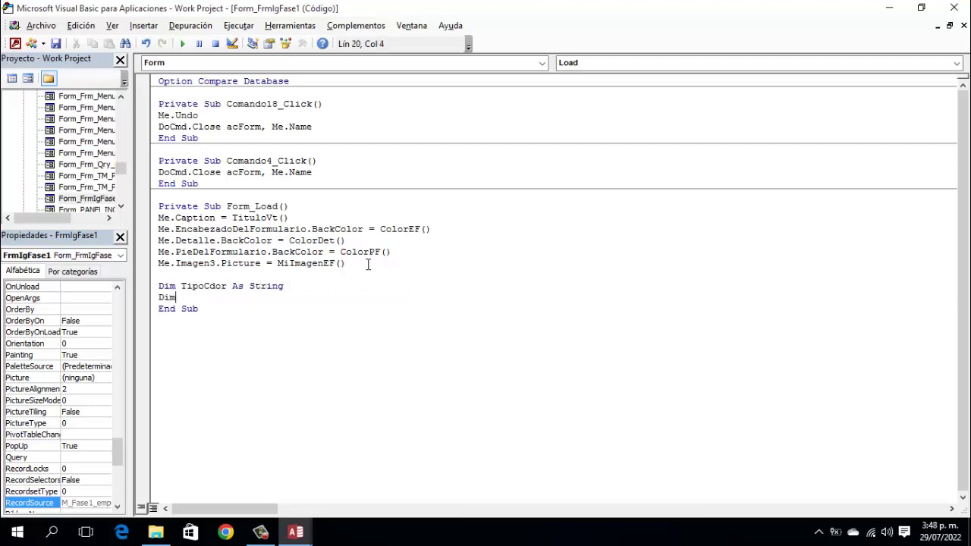
pyautogui.write(' NroCdor as Long')
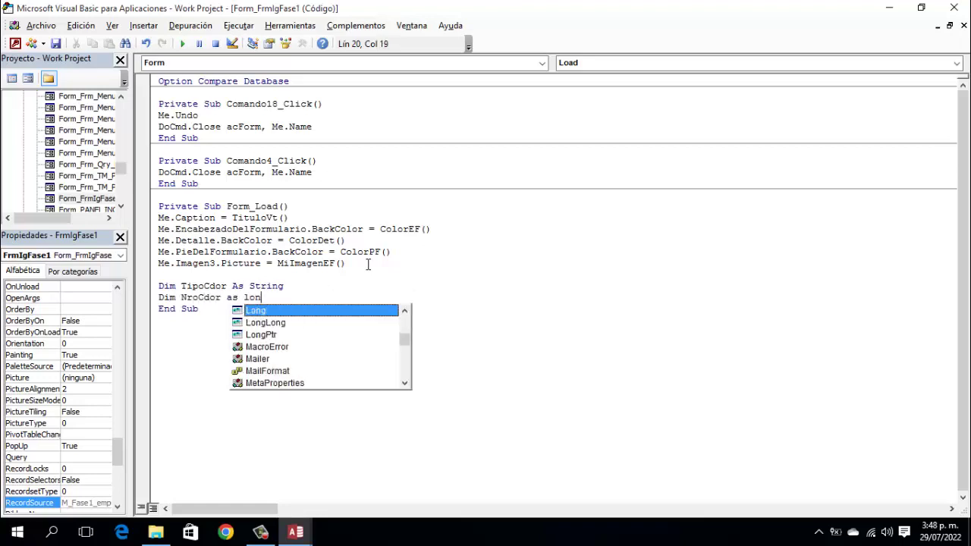
pyautogui.press('Return')
pyautogui.write('Dim Llave')
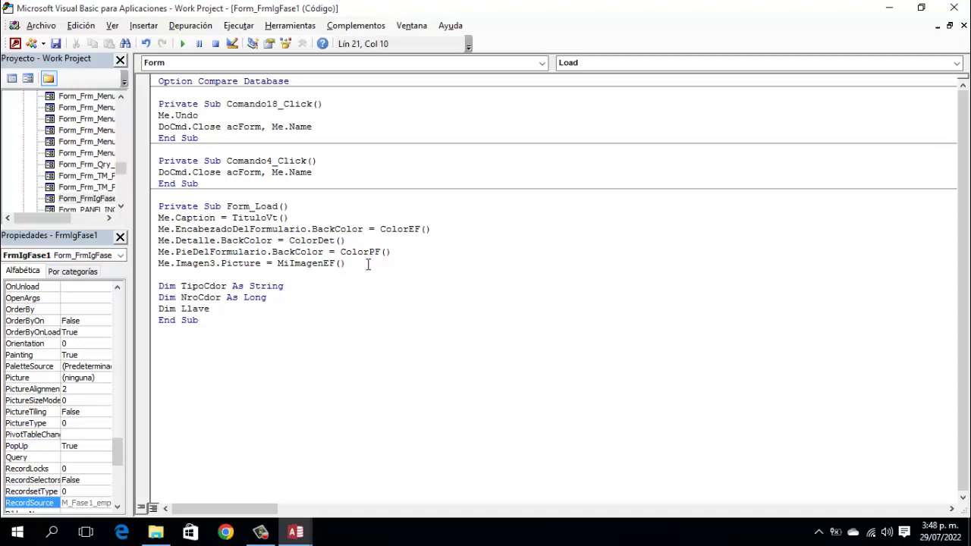
pyautogui.write('IdEmp as String')
pyautogui.press('Return')
pyautogui.press('Return')
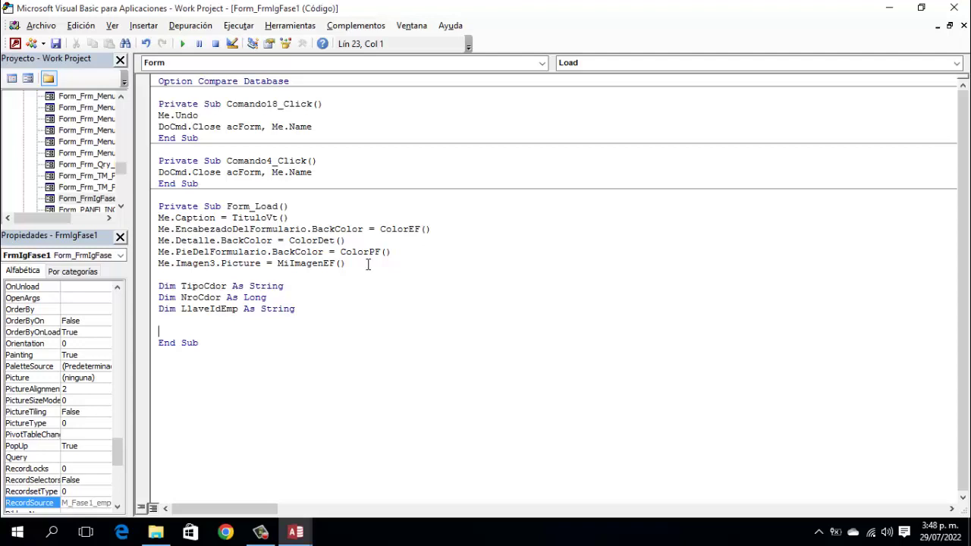
# Step: Assign "EMPRESA" to TipoCdor and add the line vpTipoEmp = TipoCdor below the declarations
pyautogui.write('TipoCdor = "EMPRESA"')
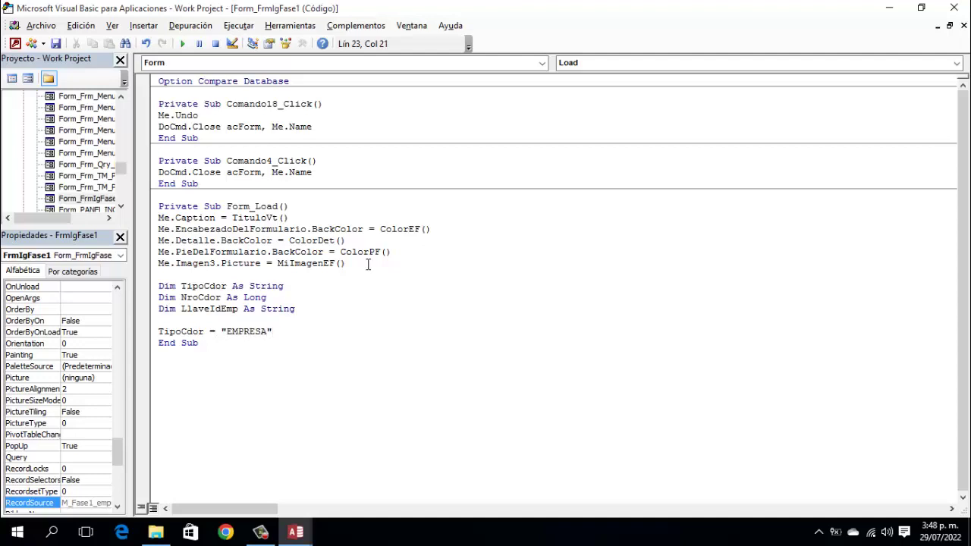
pyautogui.press('Return')
pyautogui.write('vp')
pyautogui.write('toi')
pyautogui.press('BackSpace')
pyautogui.press('BackSpace')
pyautogui.press('BackSpace')
pyautogui.write('tipo')
pyautogui.write('emp =')
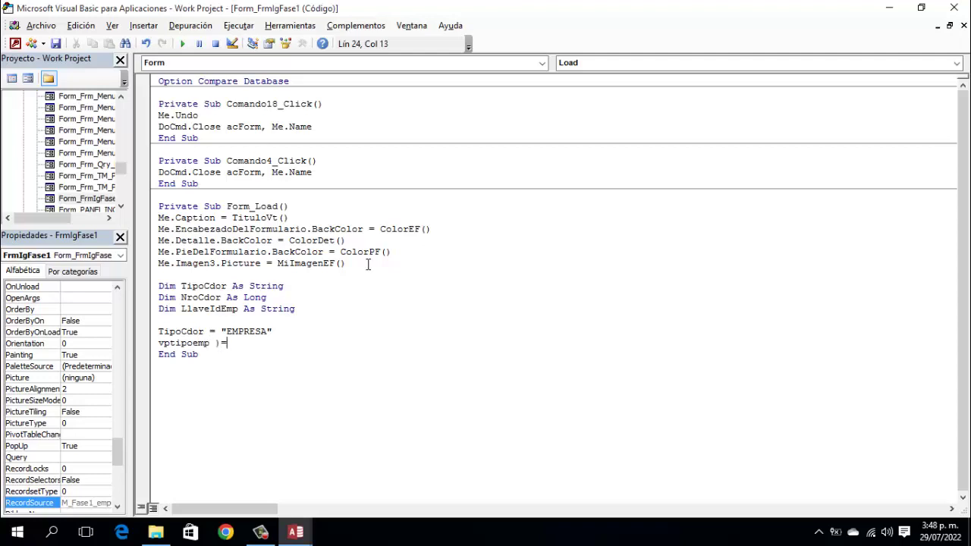
pyautogui.write(' tipocdor')
pyautogui.press('Down')
pyautogui.press('Up')
pyautogui.press('Return')
# Step: Add the line Me.cmbTipoCdor = TipoCdor to set the counter combo's value on load
pyautogui.write('Me.cmbTipoCdor')
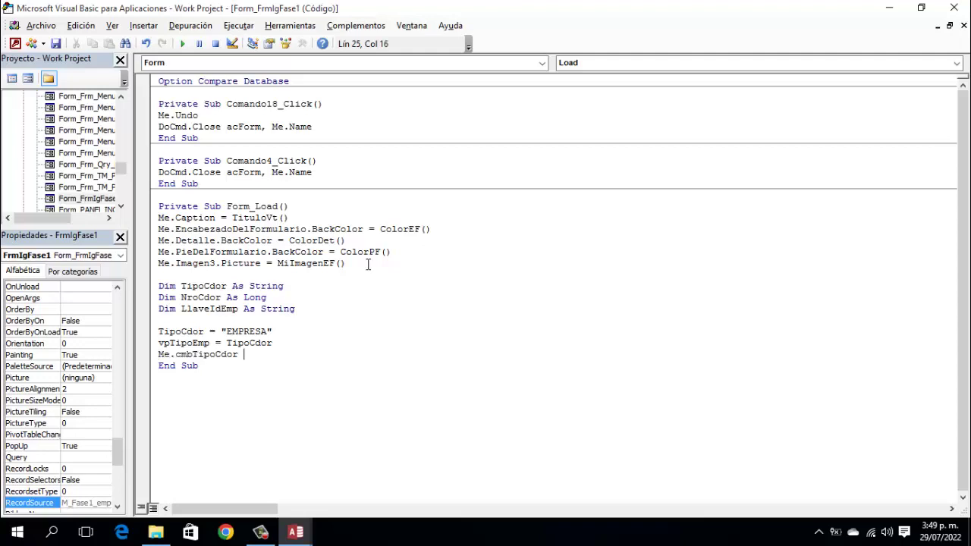
pyautogui.write('= tipocdor')
pyautogui.press('Return')
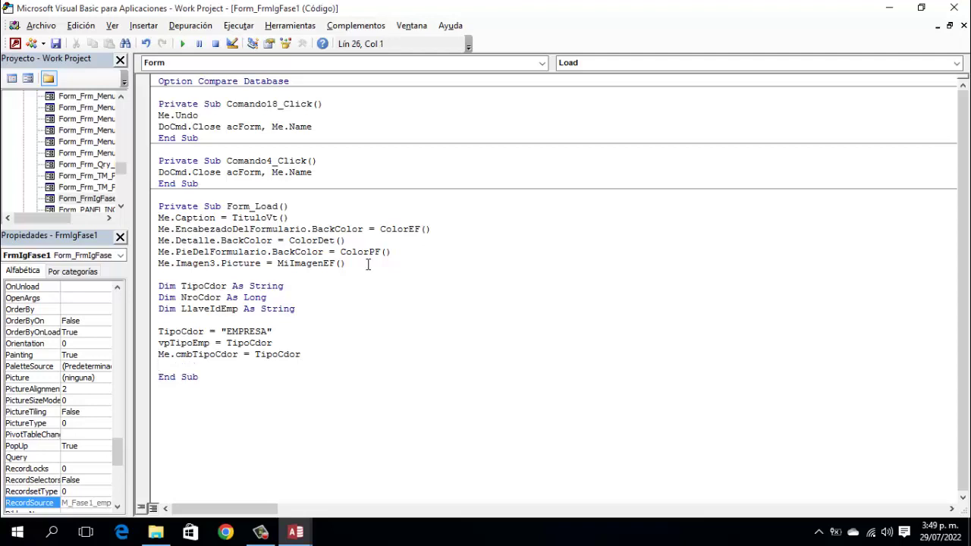
# Step: Compute the next counter number with the line NroCdor = Me.cmbTipoCdor.Column(1) + 1
pyautogui.write('Nrocdor = Me.cb')
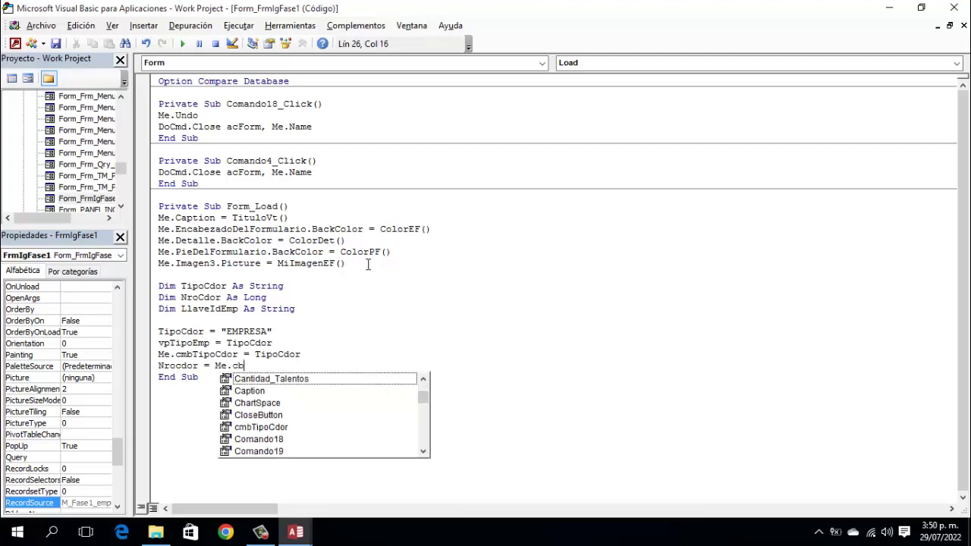
pyautogui.press('BackSpace')
pyautogui.write('mb')
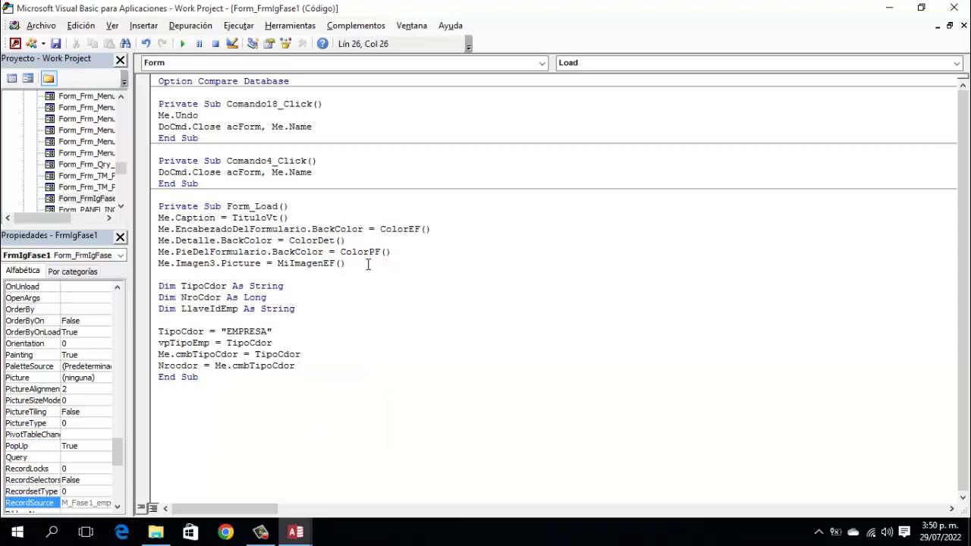
pyautogui.press('BackSpace')
pyautogui.write('.col')
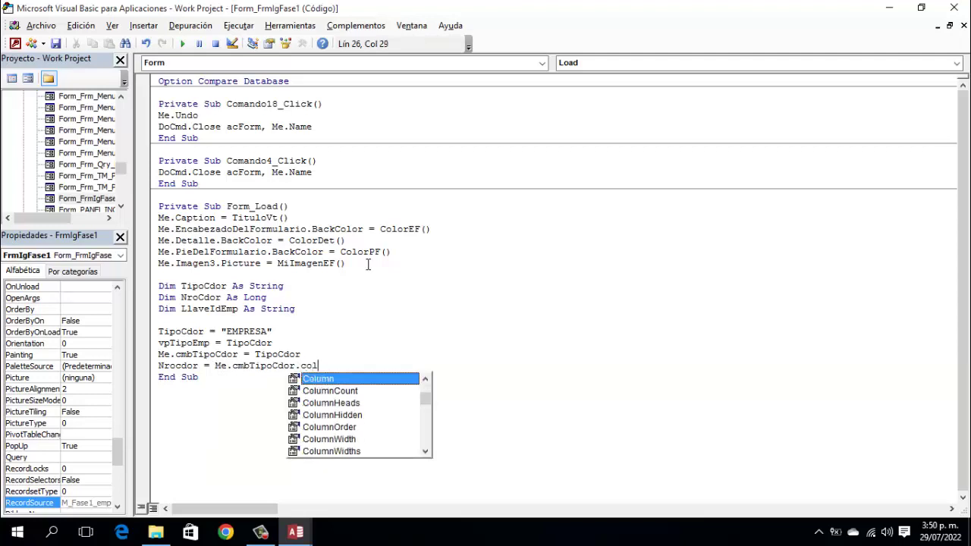
pyautogui.press('Tab')
pyautogui.write('(')
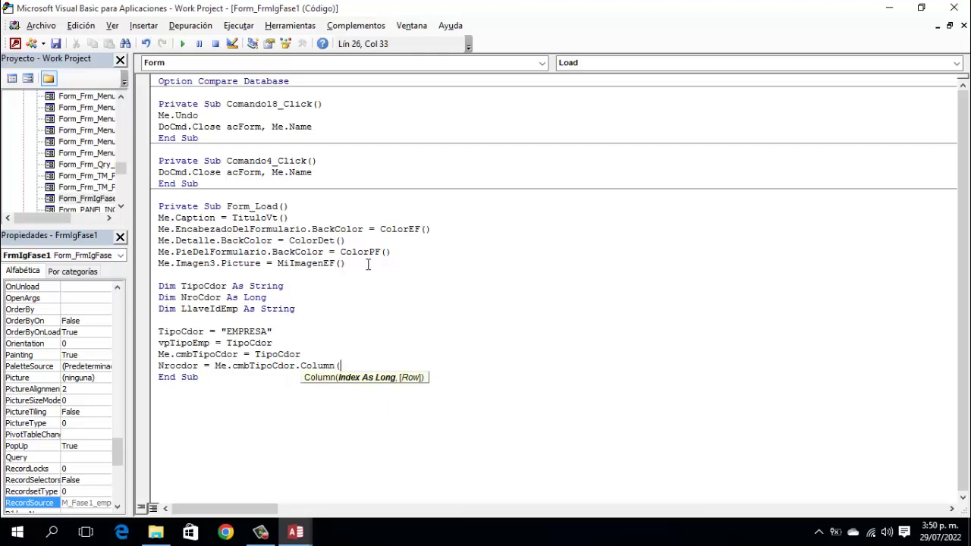
pyautogui.write('1)')
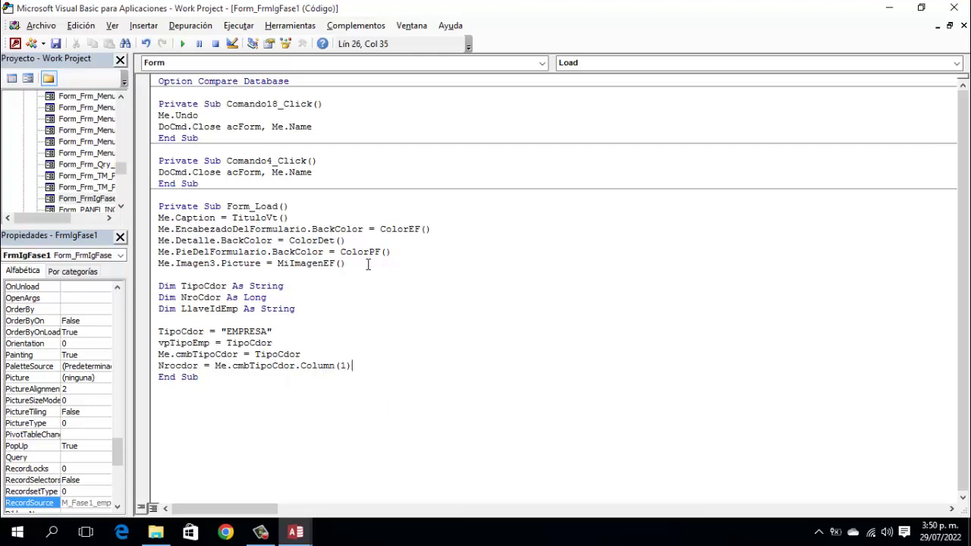
pyautogui.write(' + 1')
pyautogui.press('Return')
# Step: Add the line vpNroIdEmp = NroCdor in Form_Load, followed by a new blank line
pyautogui.write('vp')
pyautogui.press('BackSpace')
pyautogui.press('BackSpace')
pyautogui.write('vp')
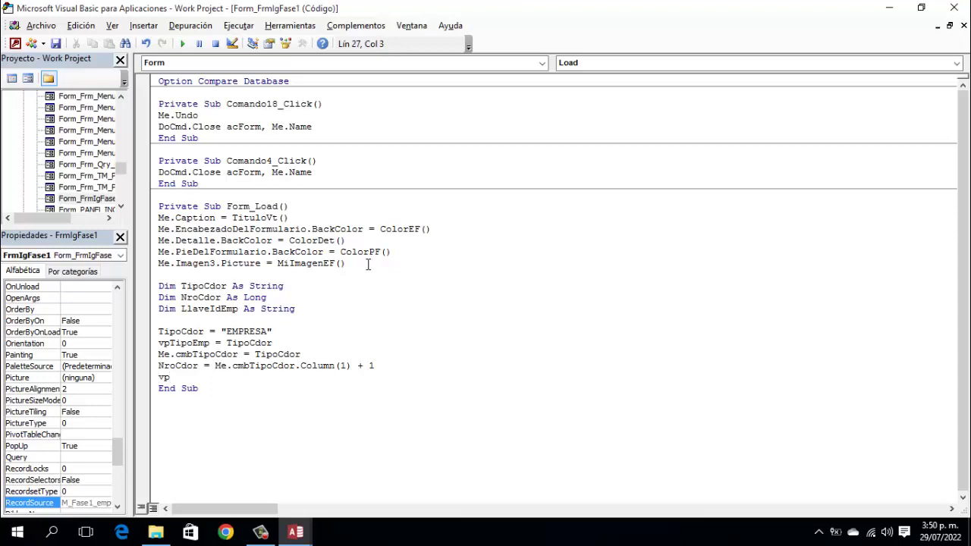
pyautogui.write('nroidemp =')
pyautogui.write('nrocdor')
pyautogui.press('Down')
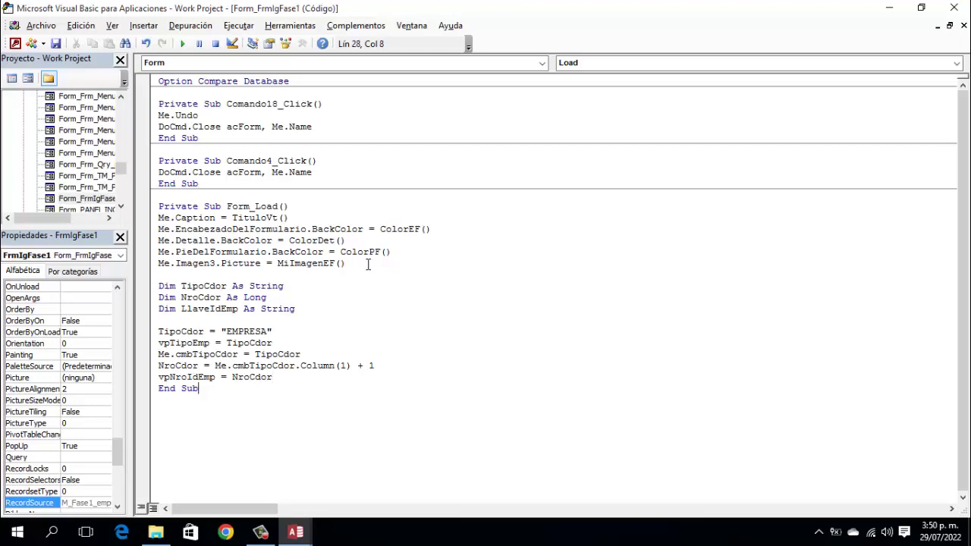
pyautogui.press('Up')
pyautogui.press('Return')
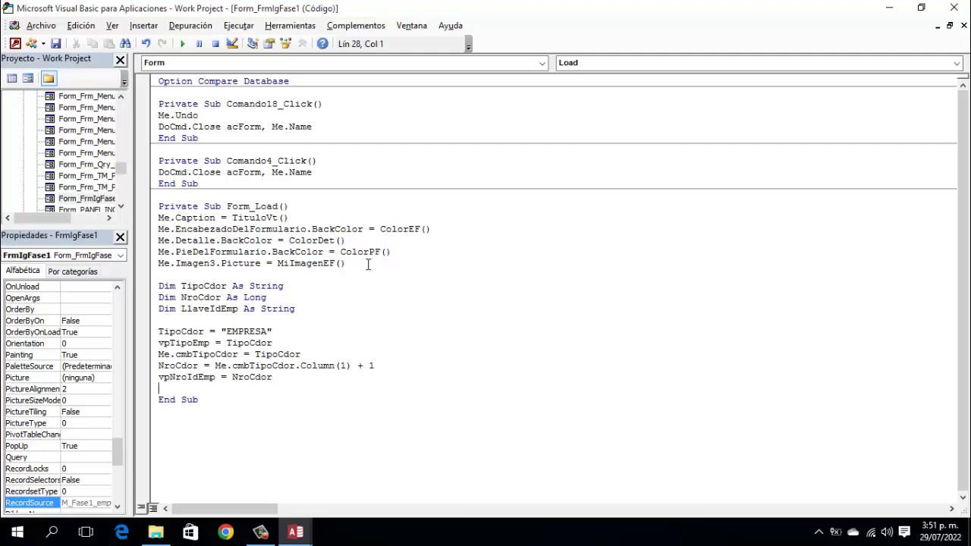
# Step: Build the company key in Form_Load with the line LlaveIdEmp = "EMP-" & LTrim(RTrim(Str(NroCdor)))
pyautogui.write('Llaveidemp = "EMP-" & Ltrim')
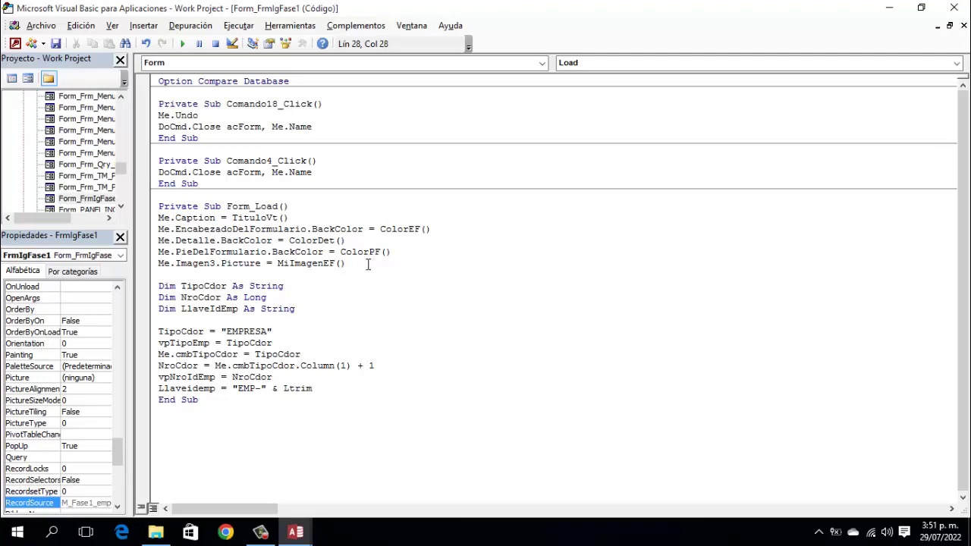
pyautogui.write('(')
pyautogui.press('BackSpace')
pyautogui.write('(Rtrim(Str(')
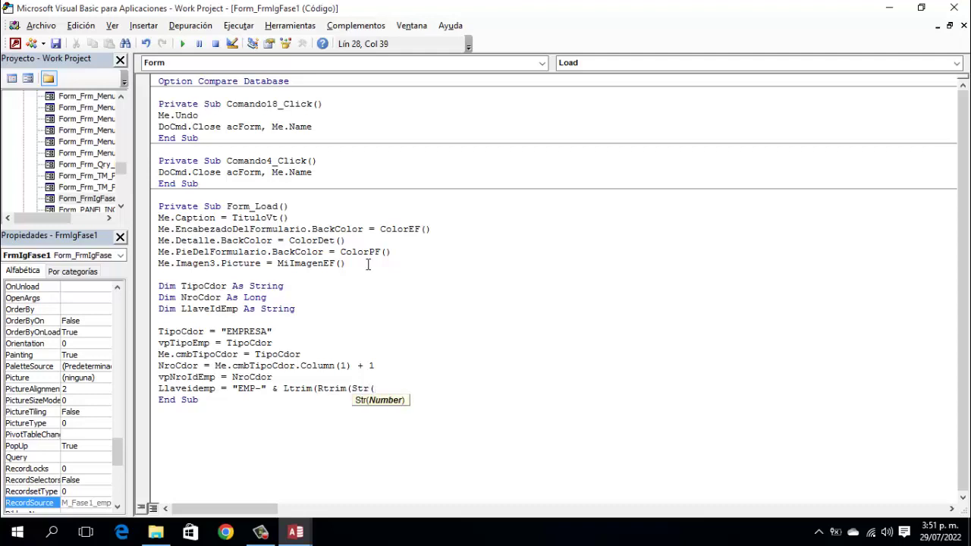
pyautogui.write('NroCdor))')
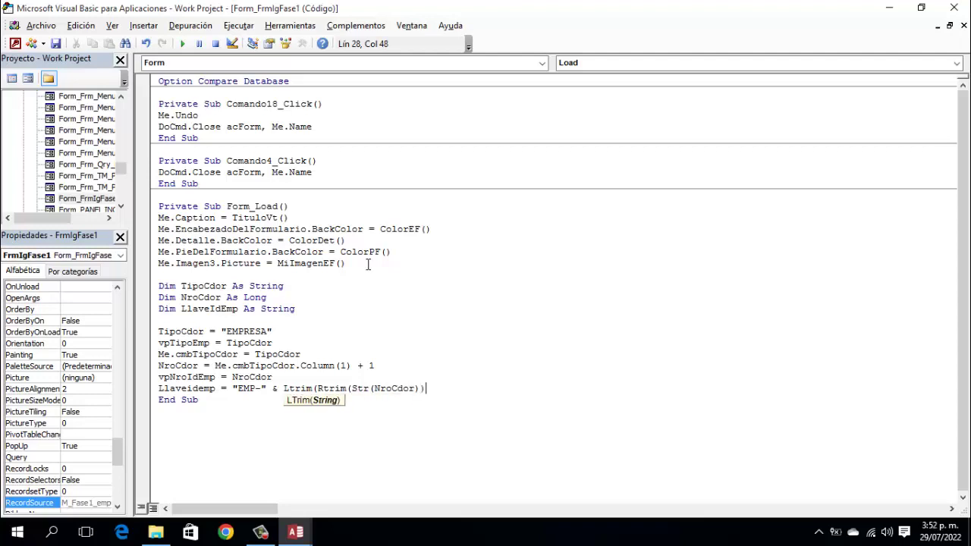
pyautogui.press('Return')
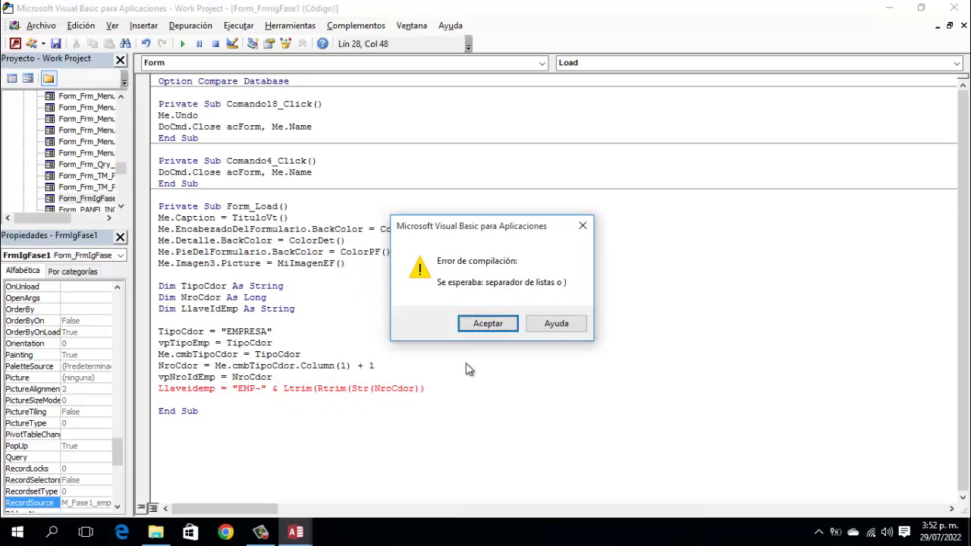
pyautogui.click(582, 226)
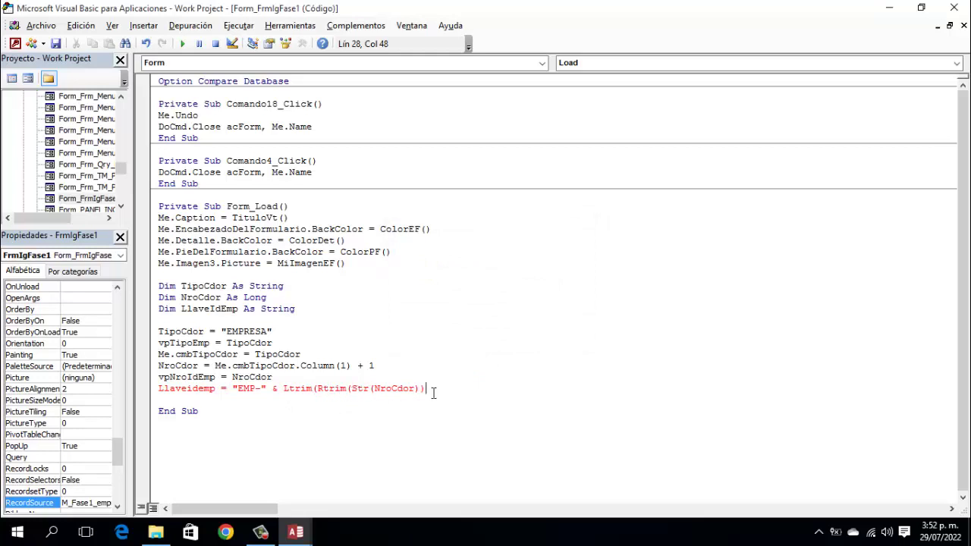
pyautogui.write(')')
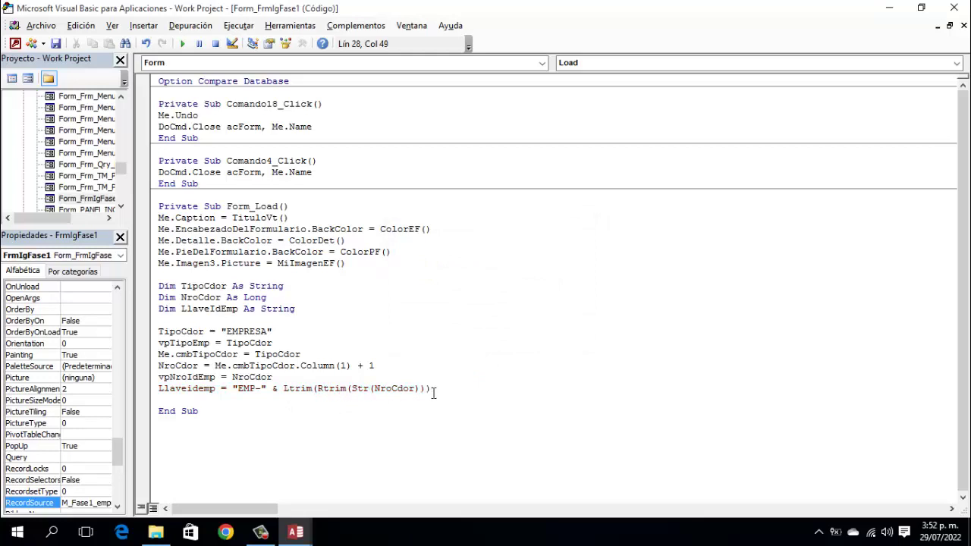
pyautogui.press('Down')
# Step: Close the form's code and property sheet, and save FrmIgFase1
pyautogui.click(953, 7)
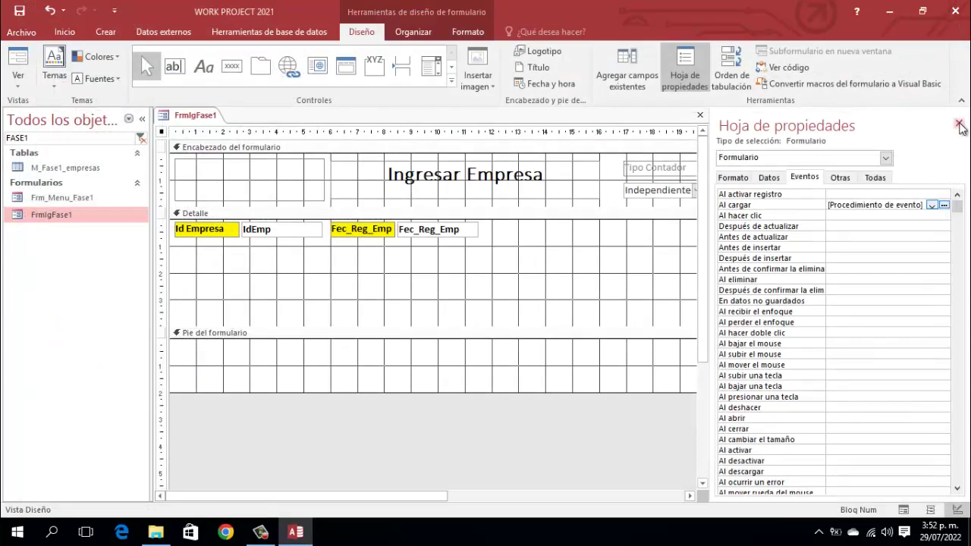
pyautogui.click(958, 123)
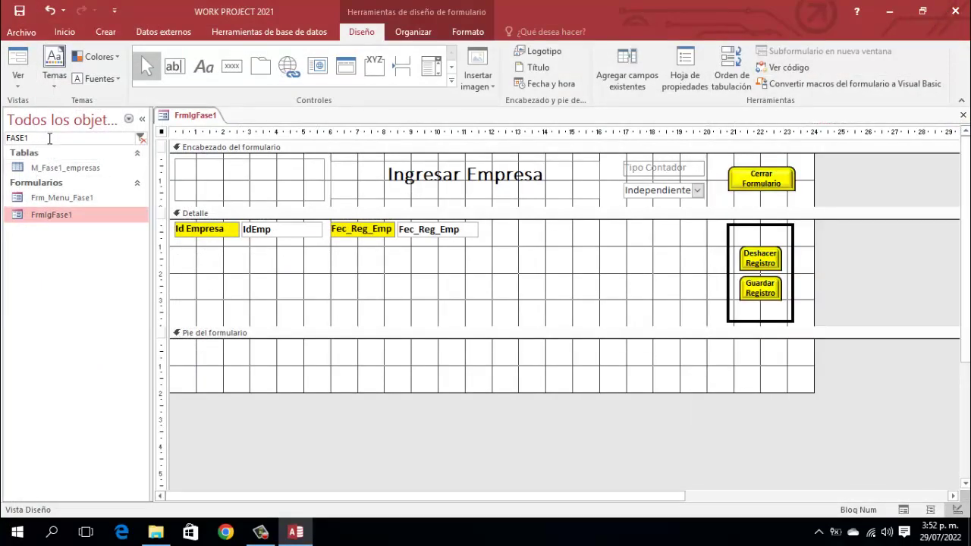
pyautogui.rightClick(194, 115)
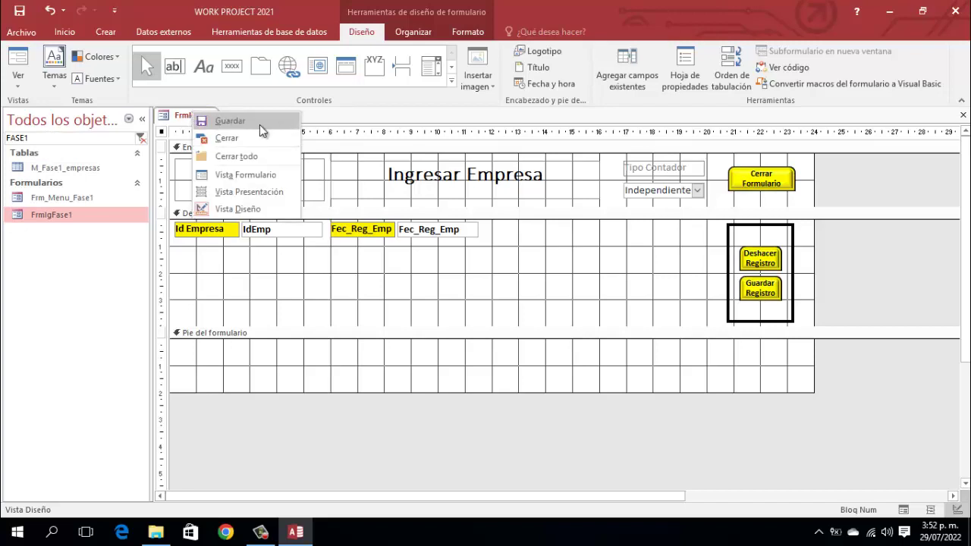
pyautogui.click(176, 112)
# Step: Filter the database objects by "publ" and open the ModPublicas module
pyautogui.click(57, 137)
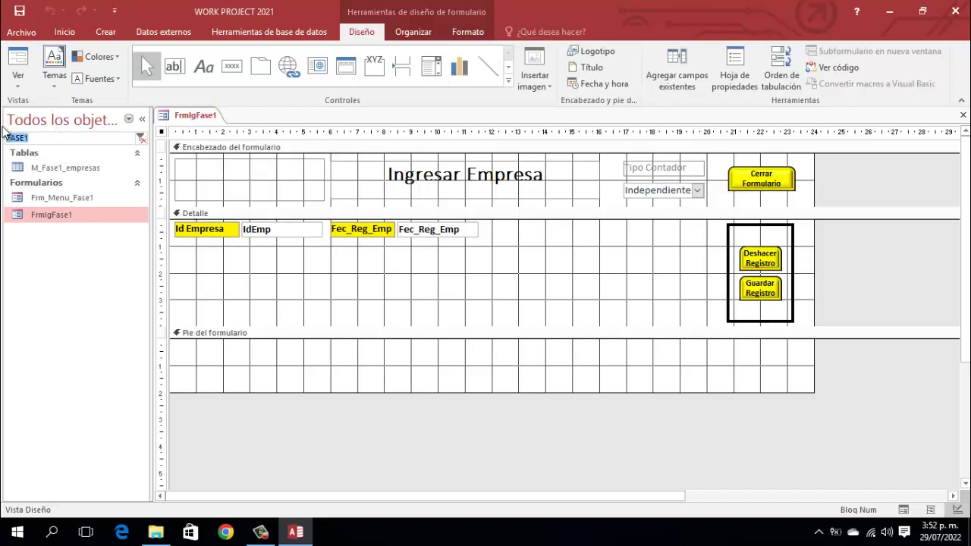
pyautogui.press('BackSpace')
pyautogui.press('BackSpace')
pyautogui.press('BackSpace')
pyautogui.press('BackSpace')
pyautogui.press('BackSpace')
pyautogui.write('mod')
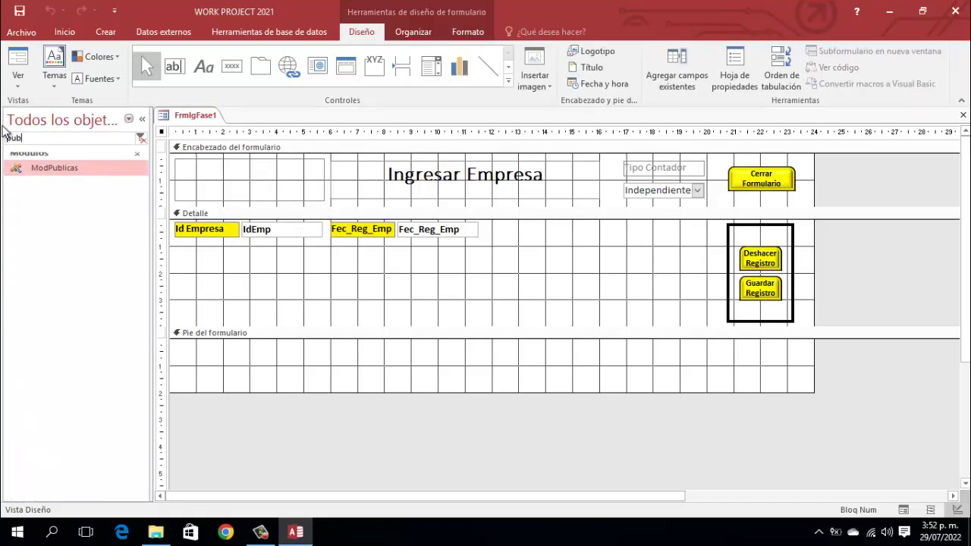
pyautogui.press('Return')
# Step: Examine the public variables and functions for Fase 1 in ModPublicas, and close the module
pyautogui.scroll(-16, 322, 220)
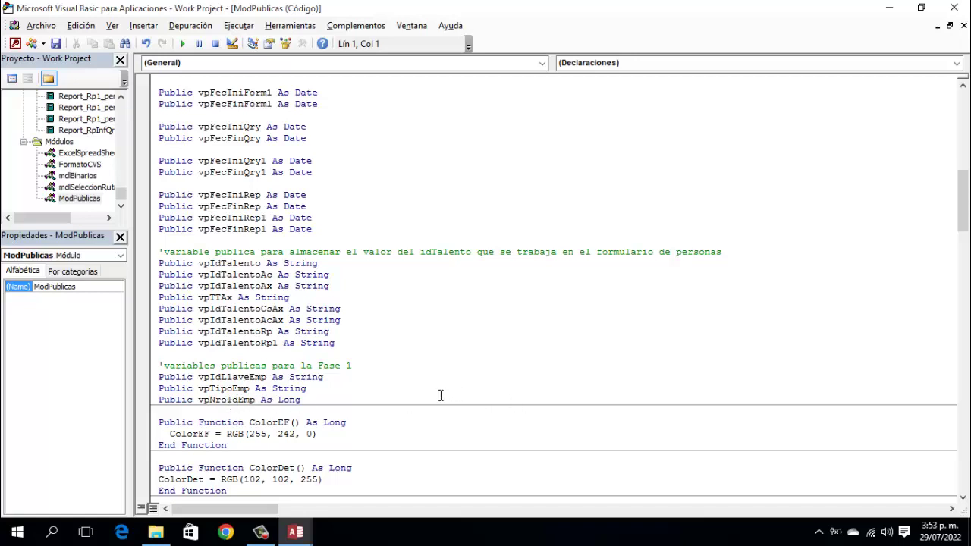
pyautogui.scroll(-20, 439, 395)
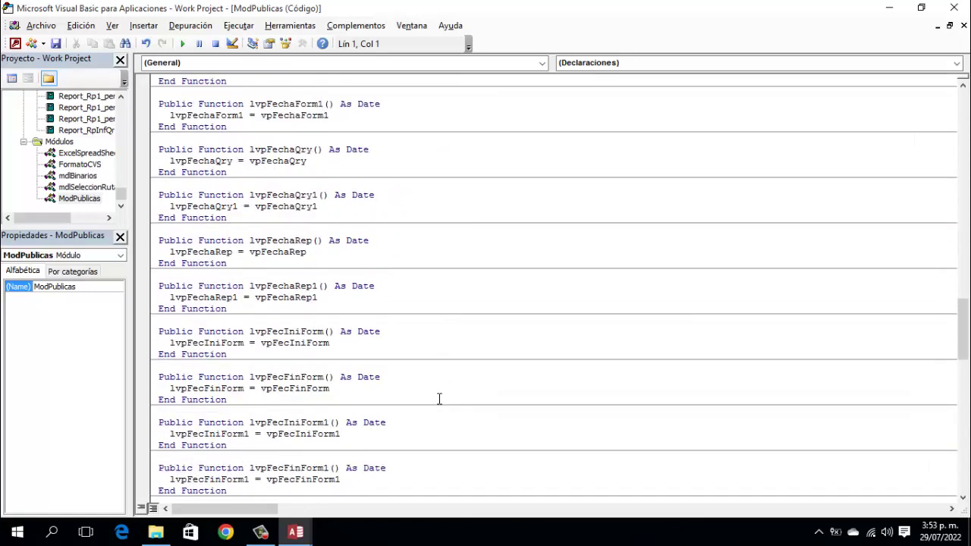
pyautogui.scroll(-20, 439, 399)
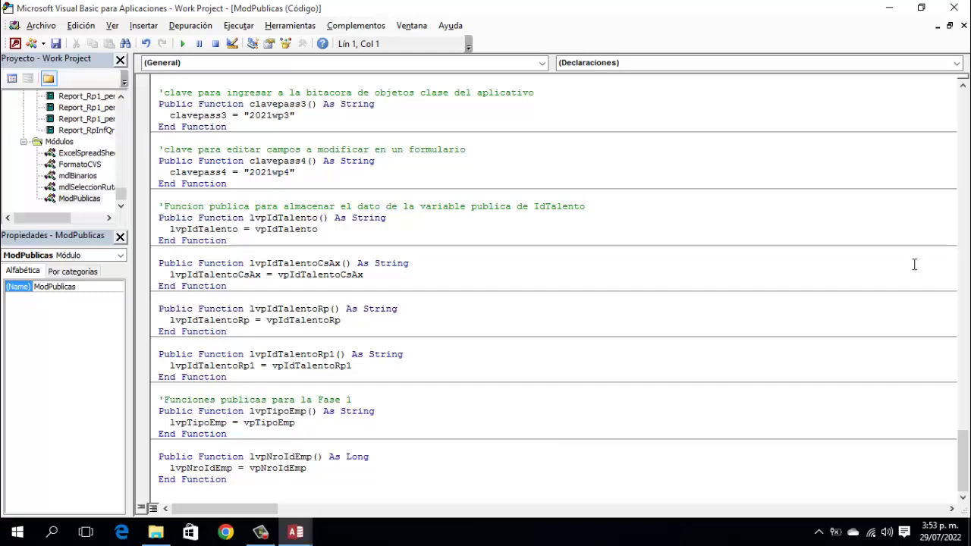
pyautogui.scroll(11, 414, 277)
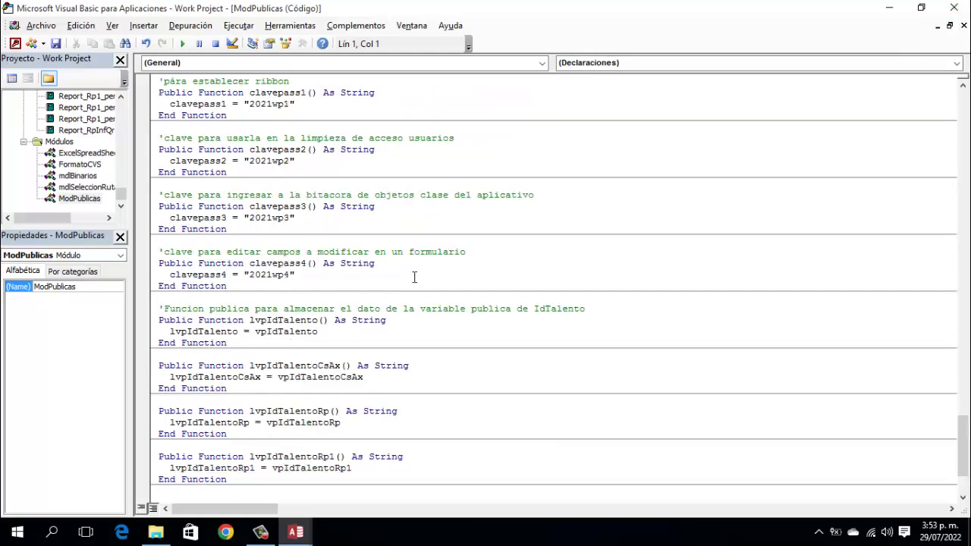
pyautogui.scroll(20, 414, 277)
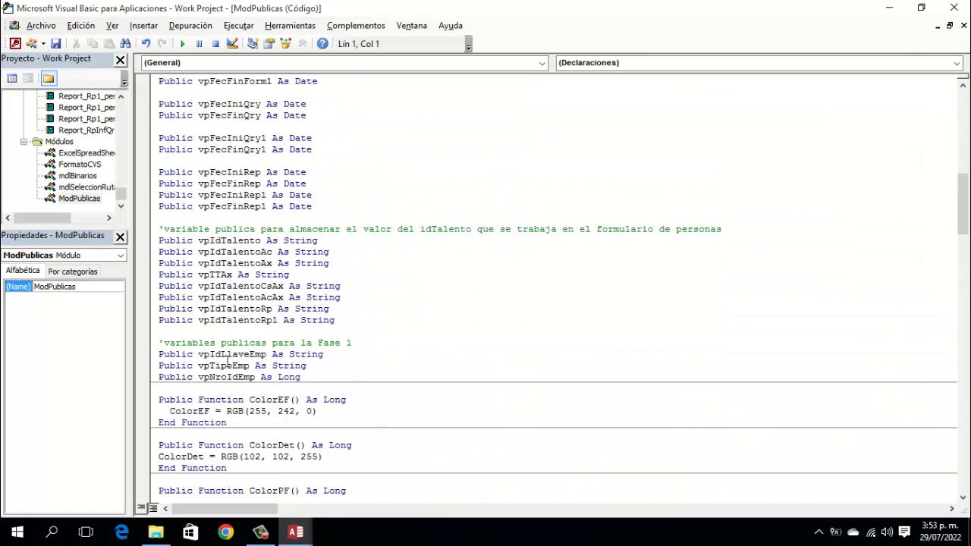
pyautogui.click(956, 8)
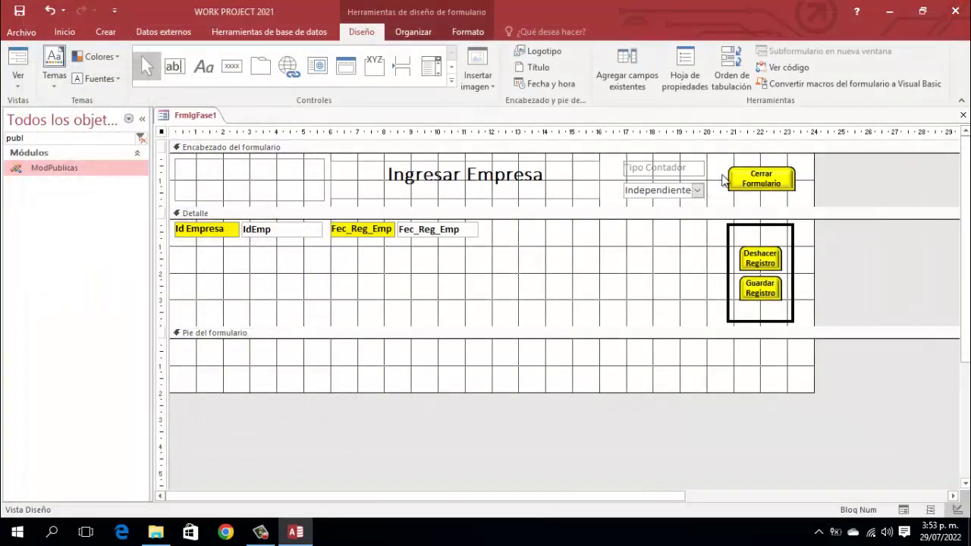
# Step: Reopen the FrmIgFase1 code and add the line vpIdLlaveEmp = LlaveIdEmp below the LlaveIdEmp assignment in Form_Load
pyautogui.click(799, 72)
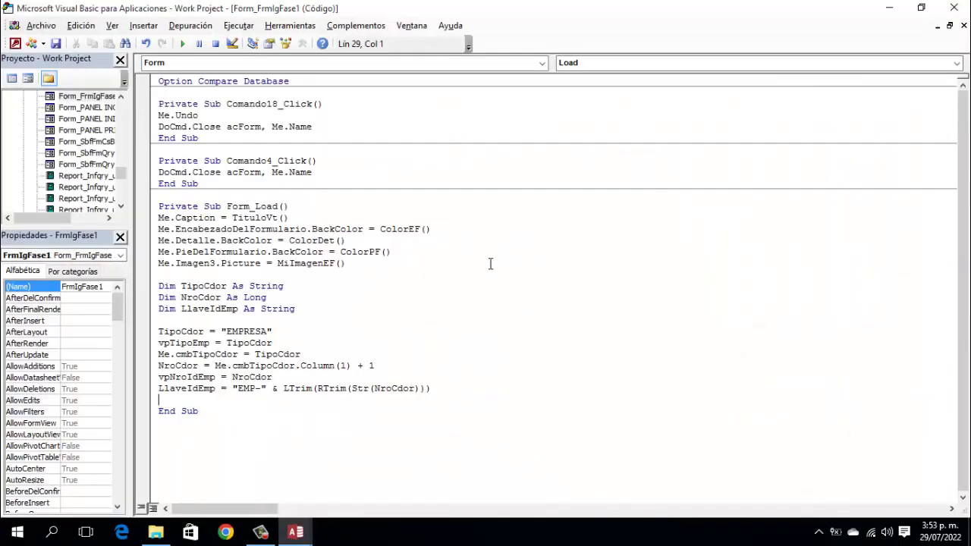
pyautogui.write('vp')
pyautogui.write('idllaveemp = llave')
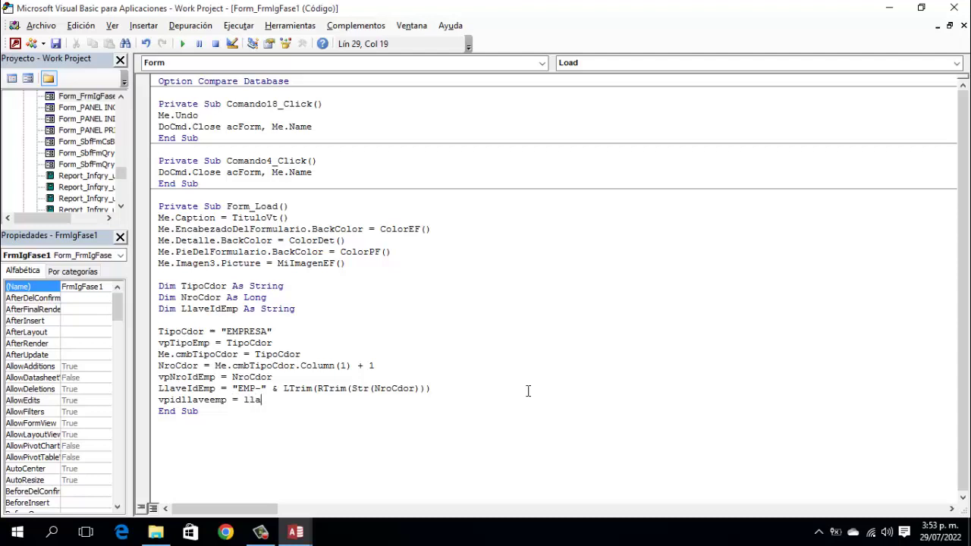
pyautogui.write('idemp')
pyautogui.press('Return')
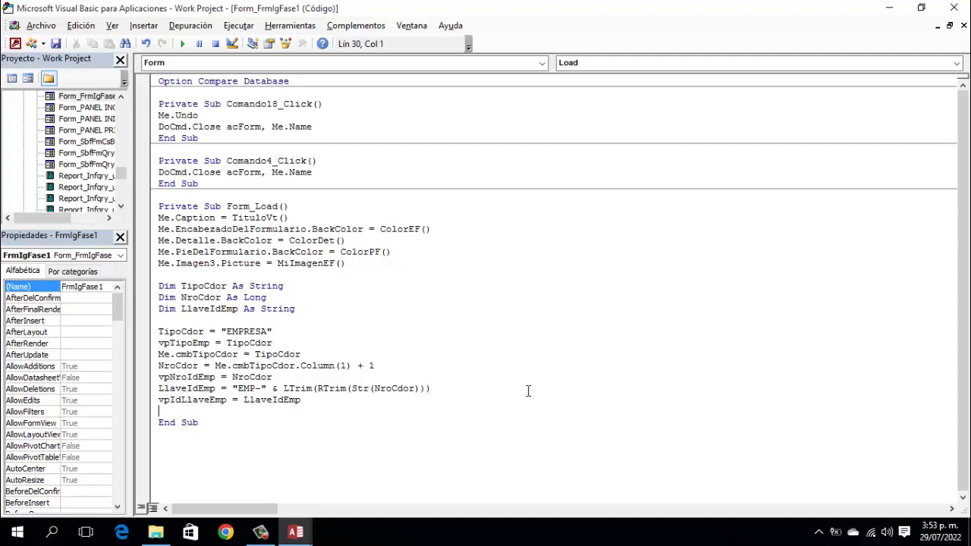
# Step: Leave a blank line and assign the key to the ID field with Me.IdEmp = LlaveIdEmp
pyautogui.press('Return')
pyautogui.write('Me.id')
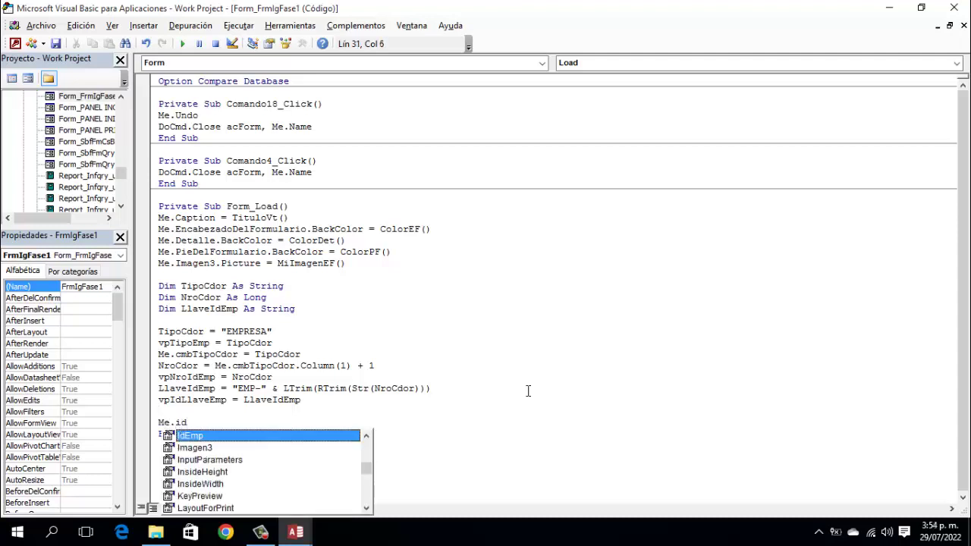
pyautogui.write('e')
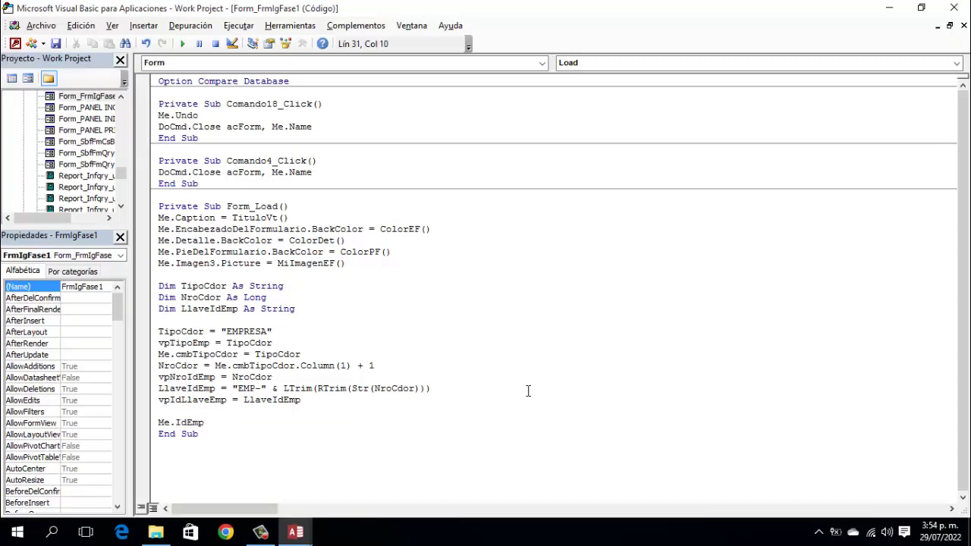
pyautogui.write(' = llaveidemp')
pyautogui.press('Down')
pyautogui.press('Up')
pyautogui.press('Return')
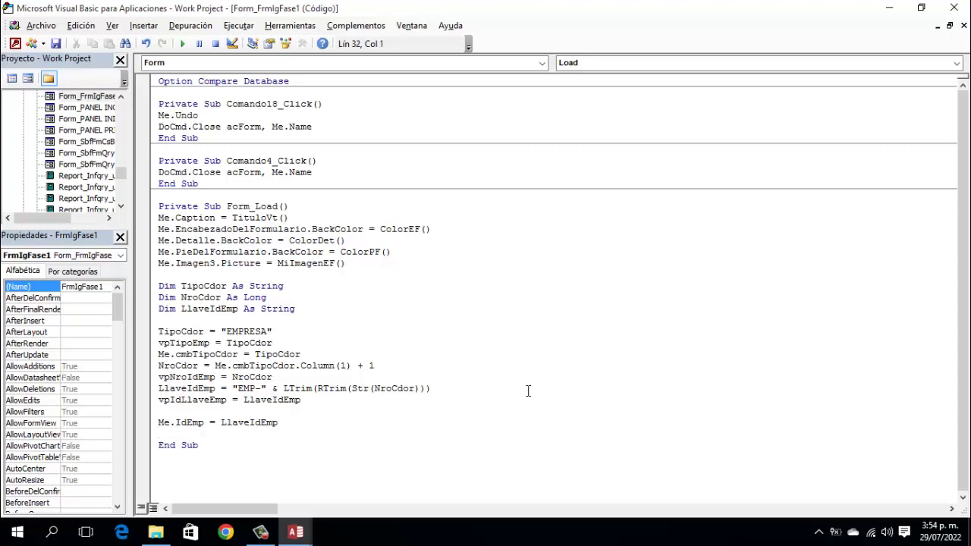
# Step: Lock the company ID field on load with the line Me.IdEmp.Locked = True
pyautogui.write('Me.id')
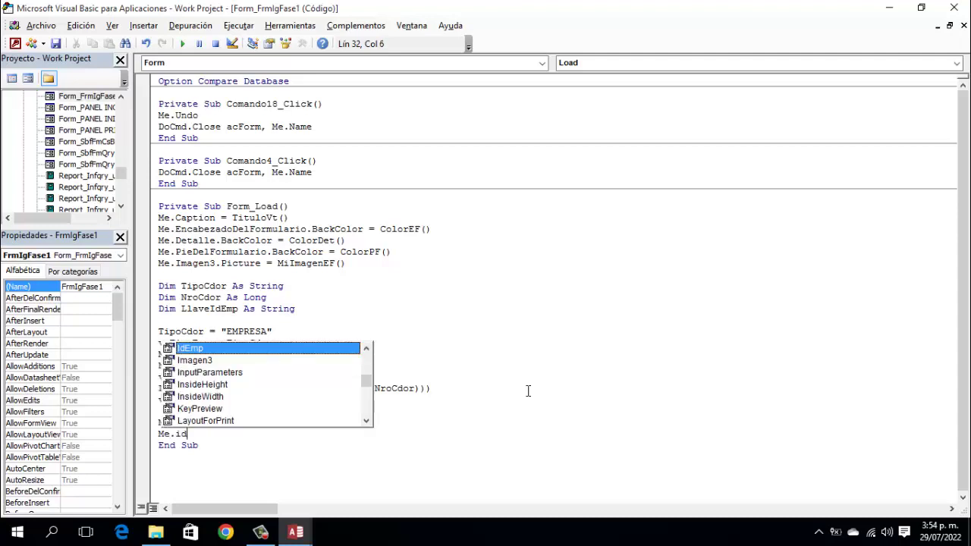
pyautogui.press('Tab')
pyautogui.write('.')
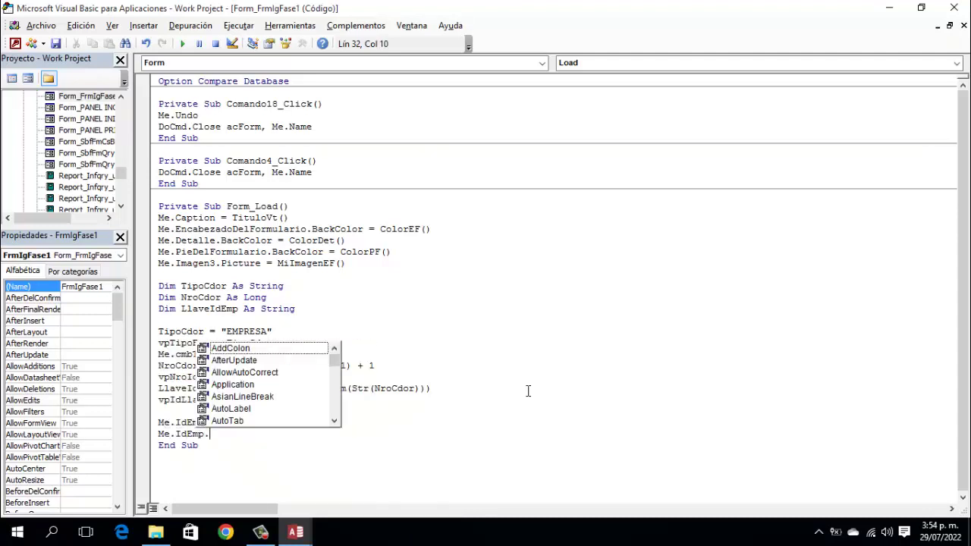
pyautogui.write('loc')
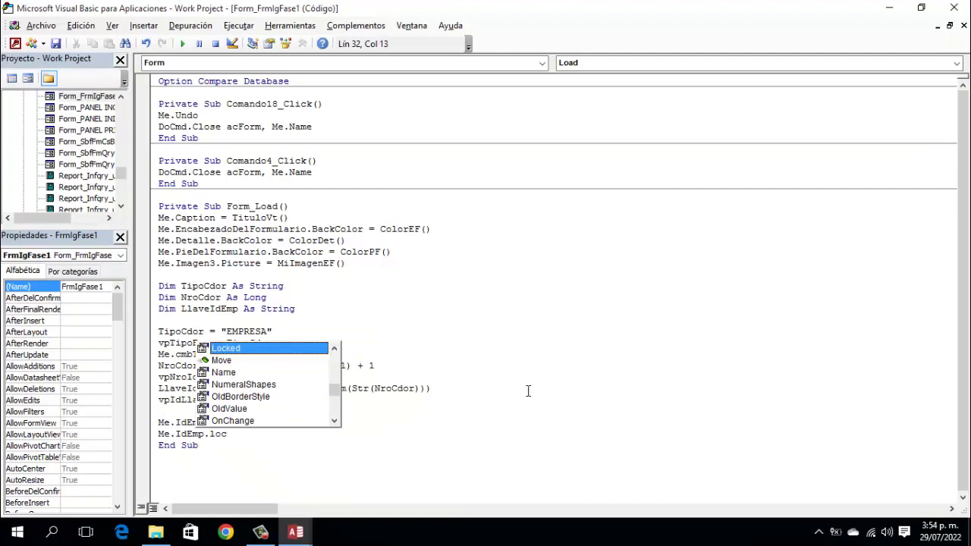
pyautogui.write(' = True')
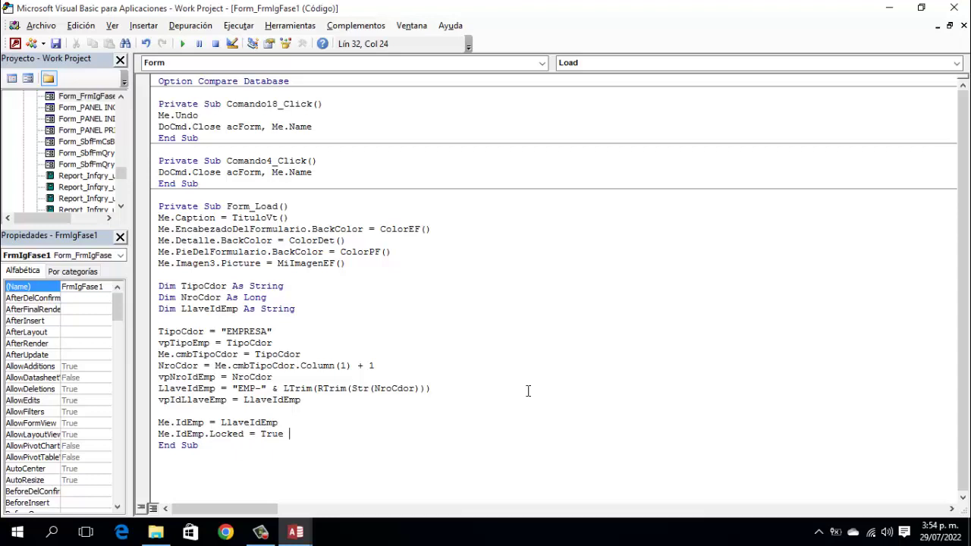
pyautogui.press('Return')
# Step: Send the focus to the registration date field with Me.Fec_Reg_Emp.SetFocus, and close the code editor
pyautogui.write('Me.fe')
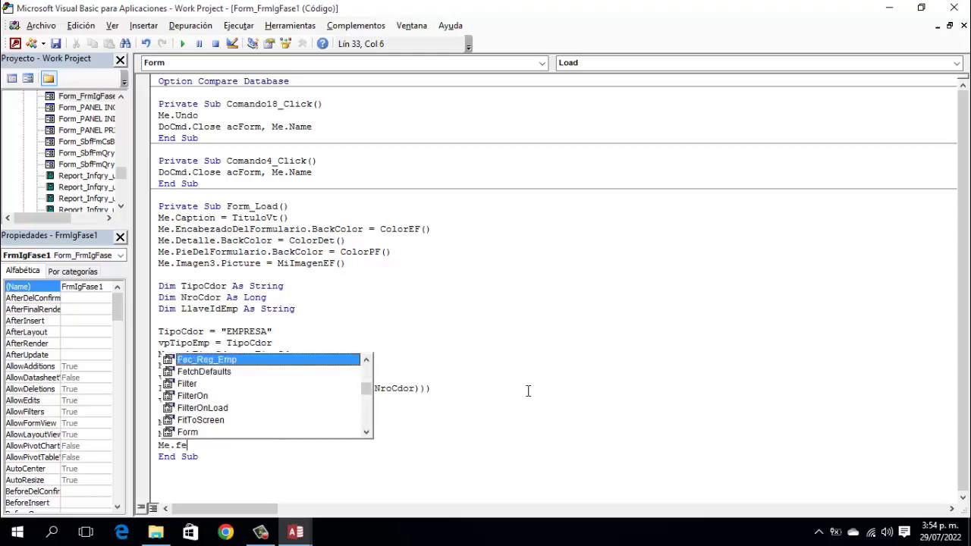
pyautogui.write('c')
pyautogui.press('Tab')
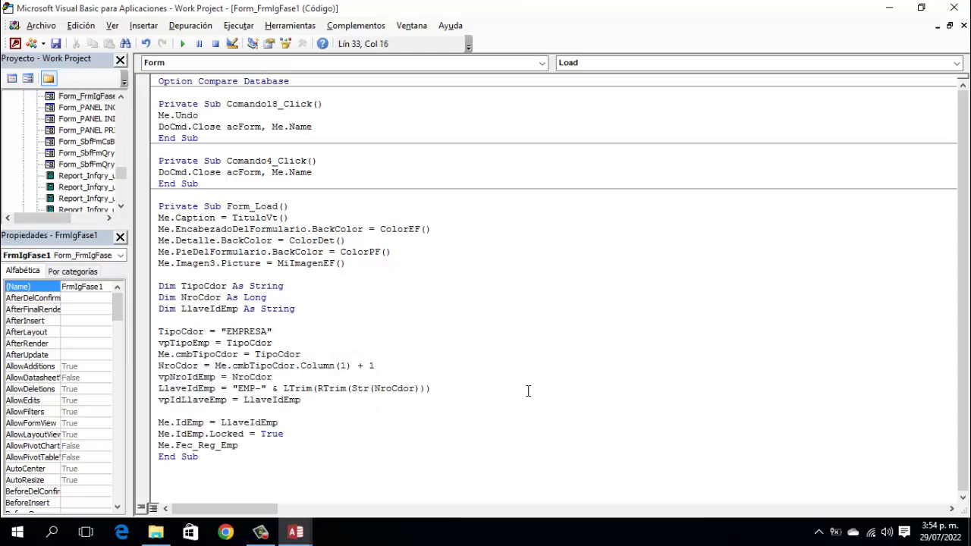
pyautogui.write('.SetFocus')
pyautogui.click(957, 7)
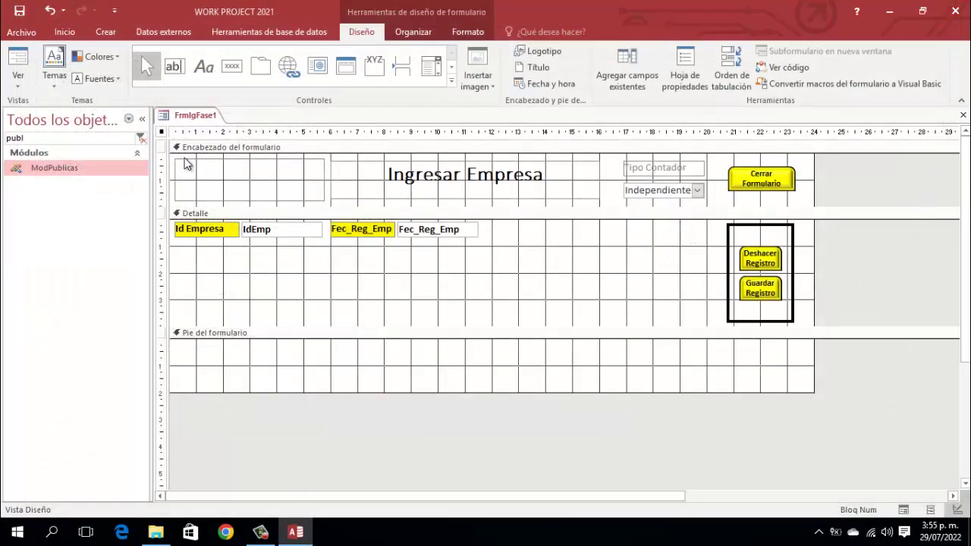
# Step: Save and close the FrmIgFase1 form
pyautogui.rightClick(193, 119)
pyautogui.click(190, 116)
pyautogui.rightClick(189, 116)
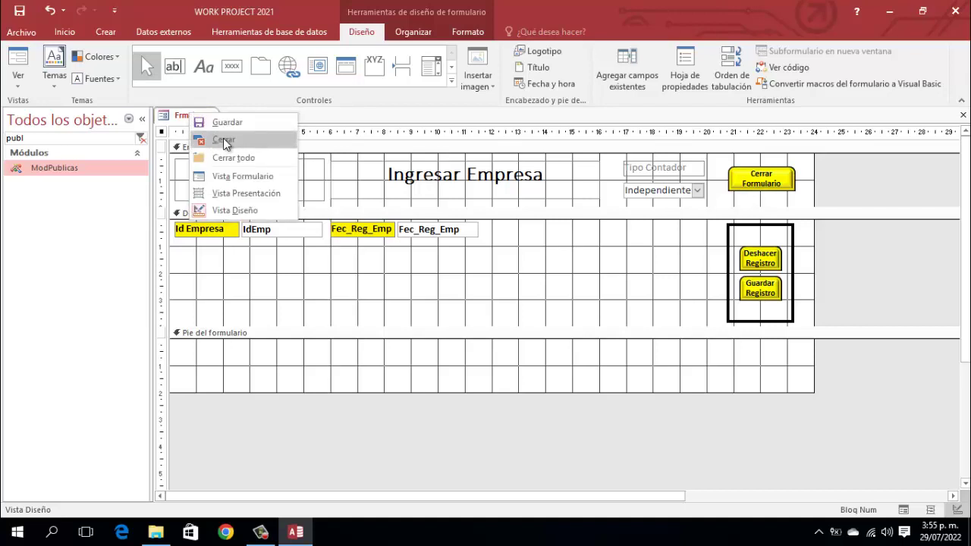
pyautogui.click(332, 121)
pyautogui.rightClick(201, 120)
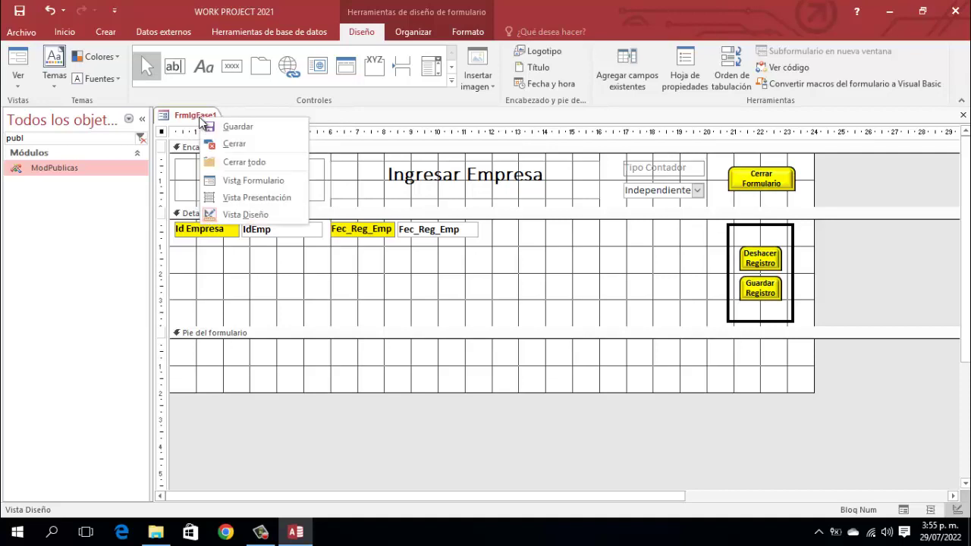
pyautogui.click(229, 143)
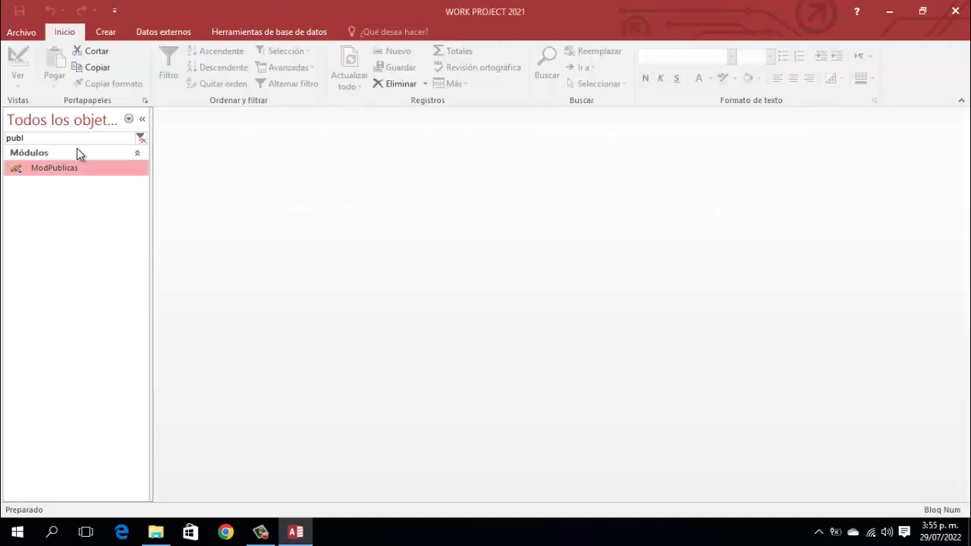
# Step: Filter the database objects by "fase1" and open the Frm_Menu_Fase1 form in design view
pyautogui.moveTo(33, 139); pyautogui.dragTo(7, 138)
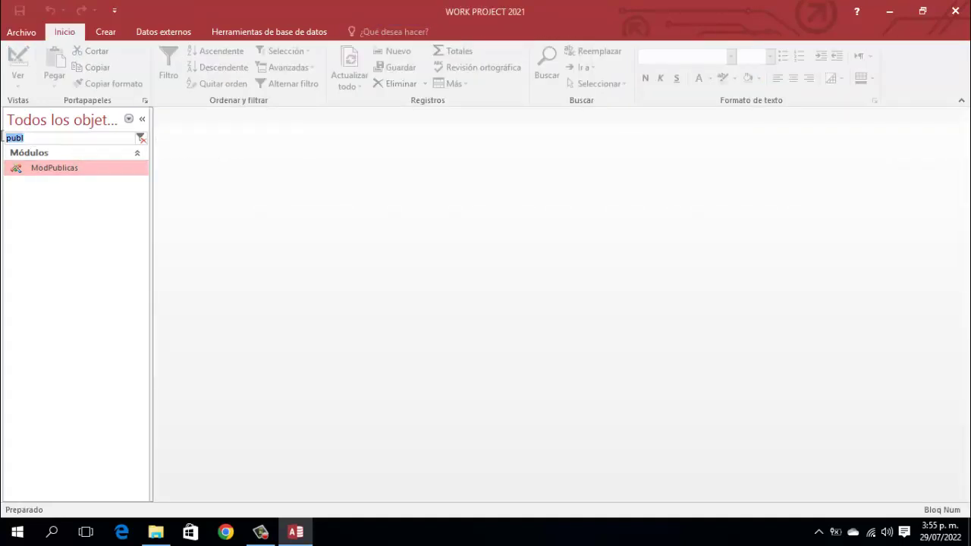
pyautogui.write('fase')
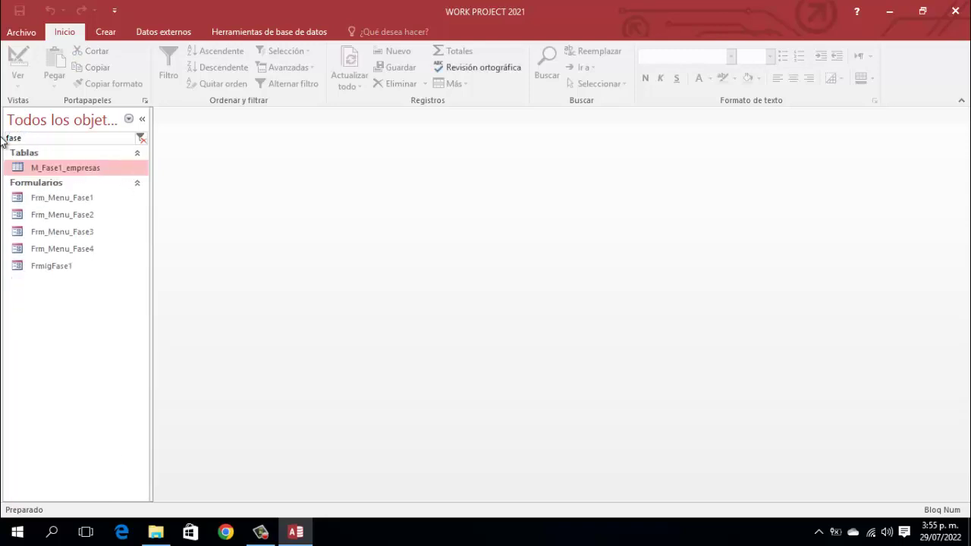
pyautogui.write('1')
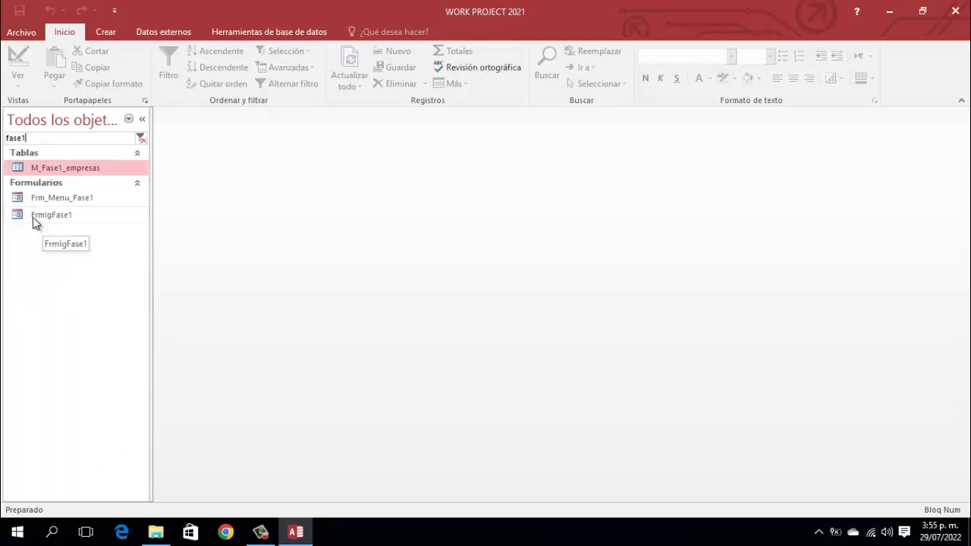
pyautogui.rightClick(66, 194)
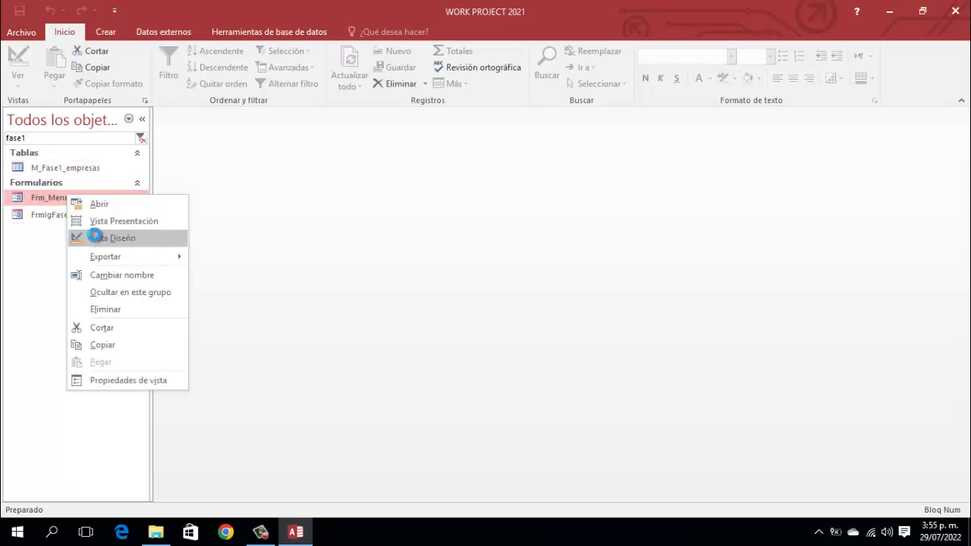
pyautogui.click(97, 240)
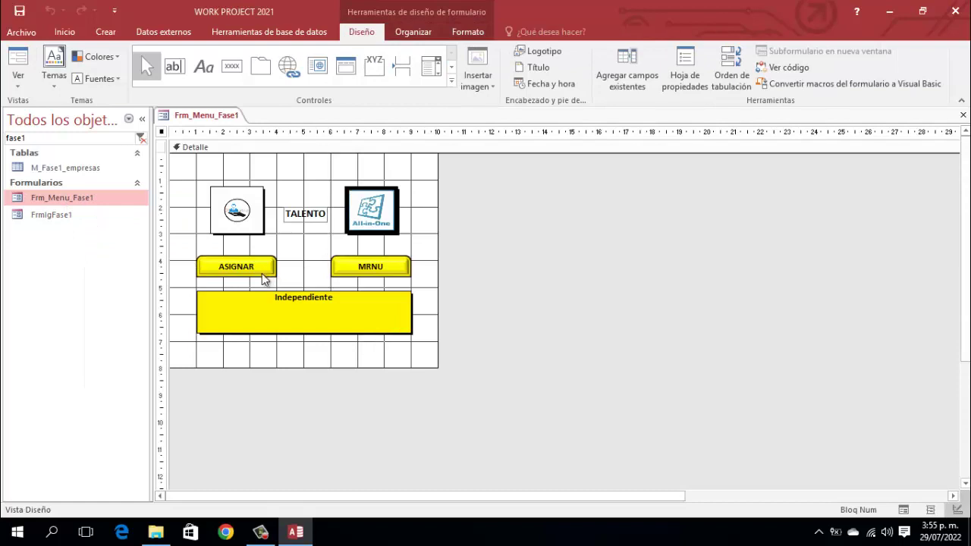
# Step: Create a VBA event procedure for the click event (Al hacer clic) of the ASIGNAR button
pyautogui.click(263, 273)
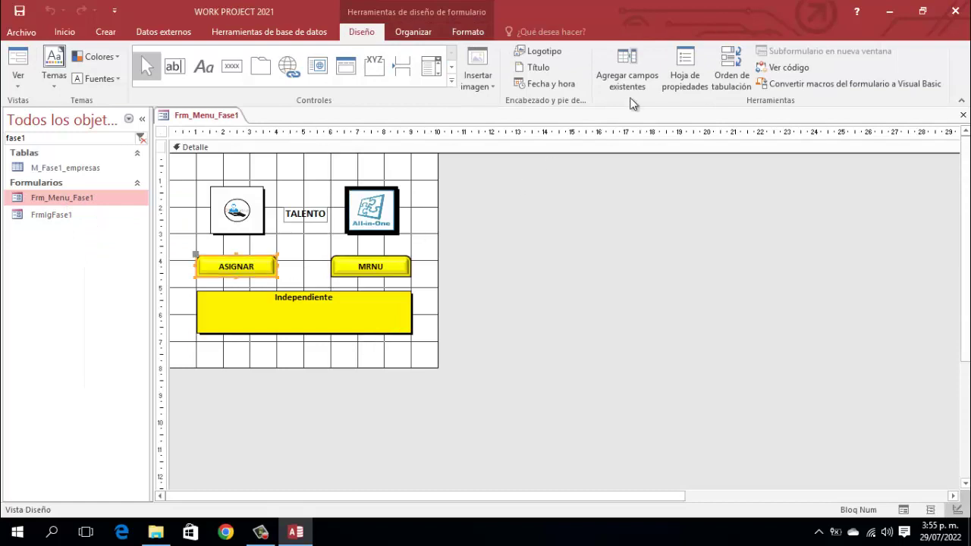
pyautogui.click(674, 67)
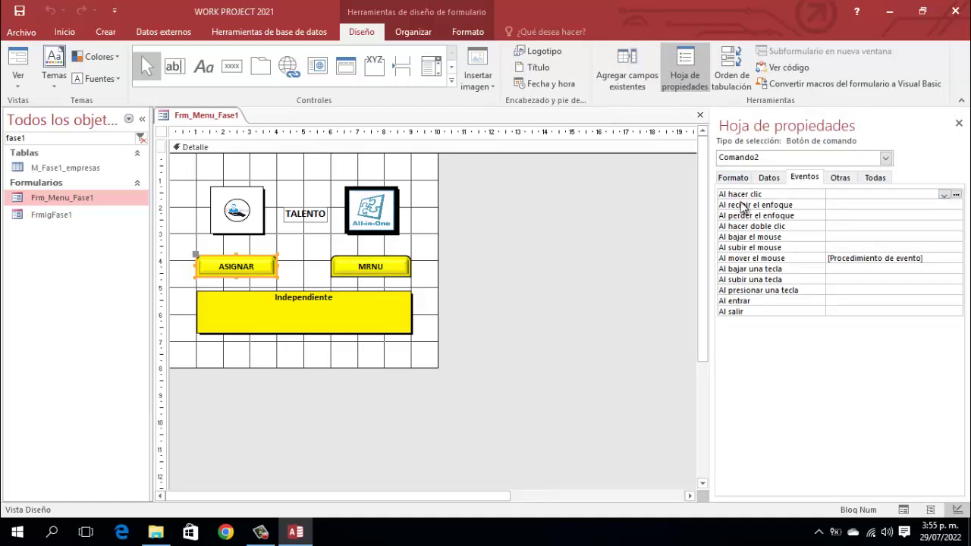
pyautogui.click(957, 195)
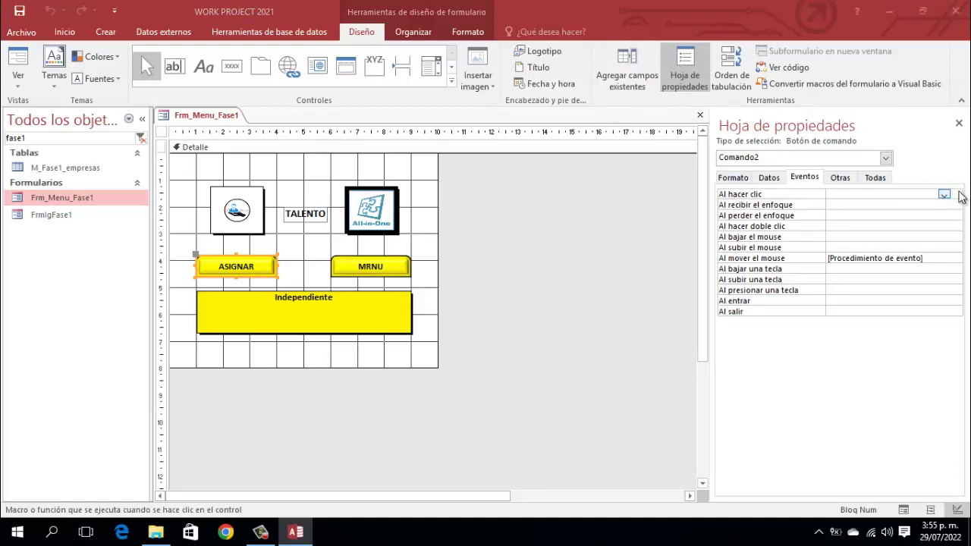
pyautogui.click(459, 154)
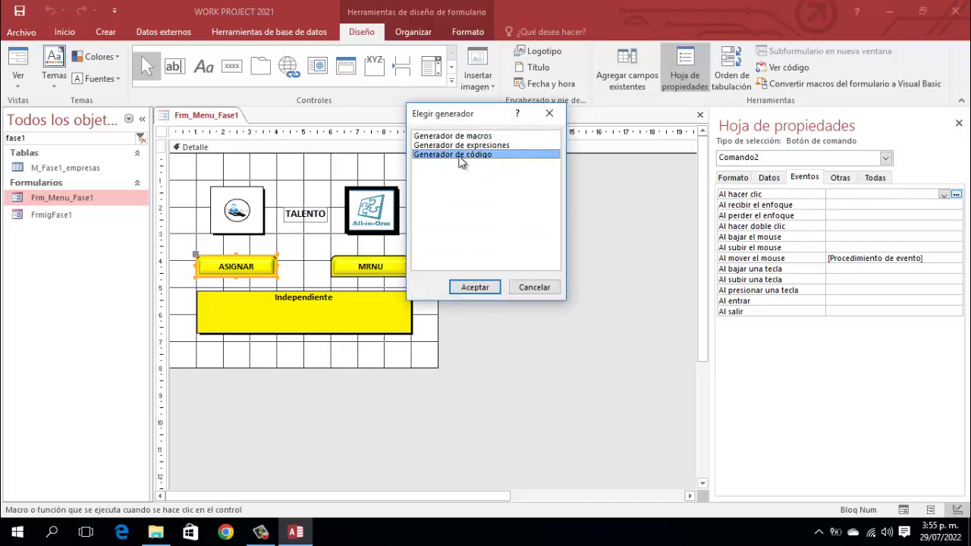
pyautogui.click(467, 286)
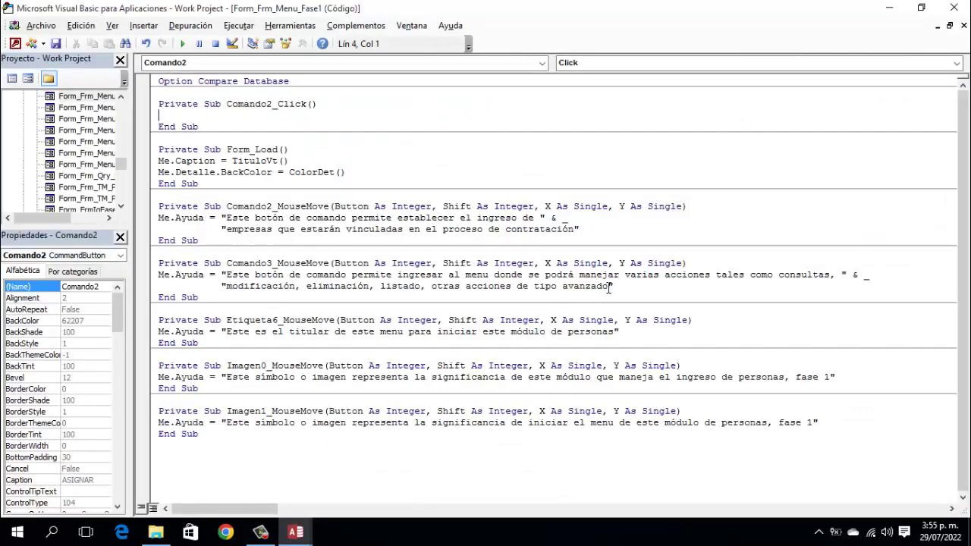
# Step: Make the ASIGNAR procedure open the company form with DoCmd.OpenForm "FrmIgFase1", and close the code editor
pyautogui.write('docmd.openf')
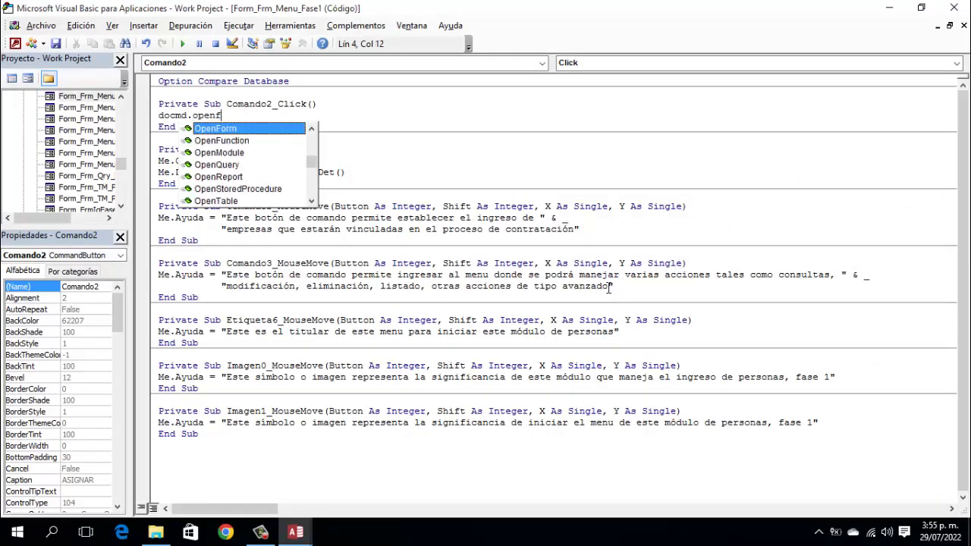
pyautogui.write(' "Fr')
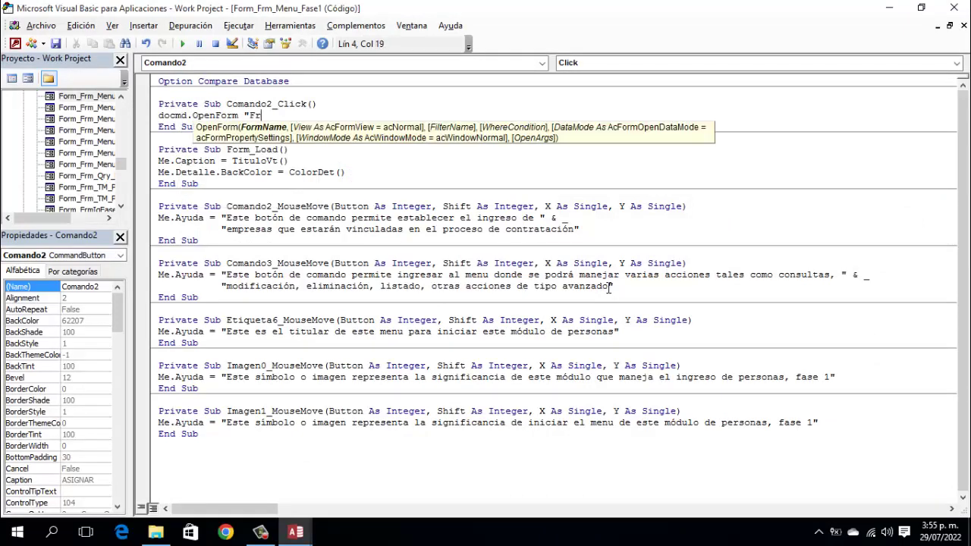
pyautogui.write('mIgFase1')
pyautogui.click(954, 9)
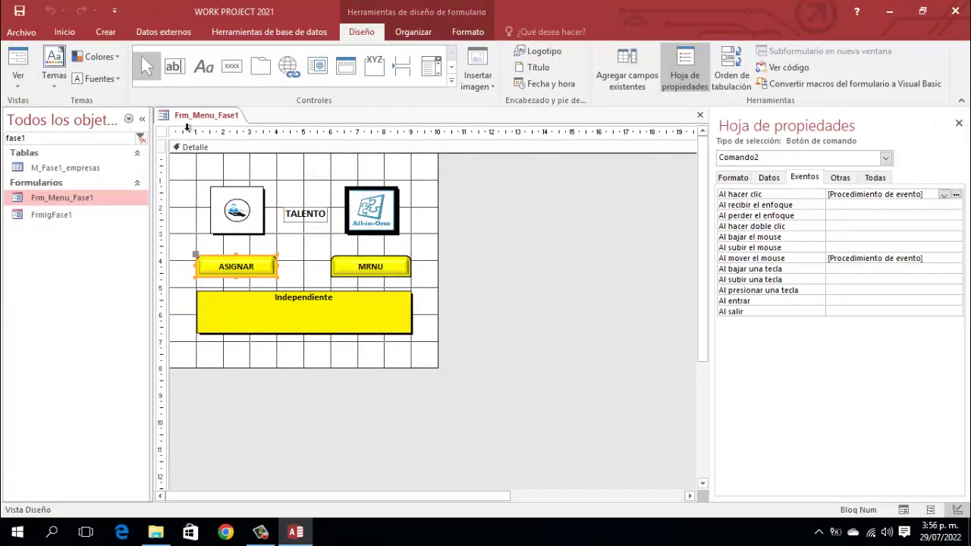
# Step: Save and close Frm_Menu_Fase1, filter the objects by "inici" and open the PANEL INICIAL form
pyautogui.rightClick(194, 116)
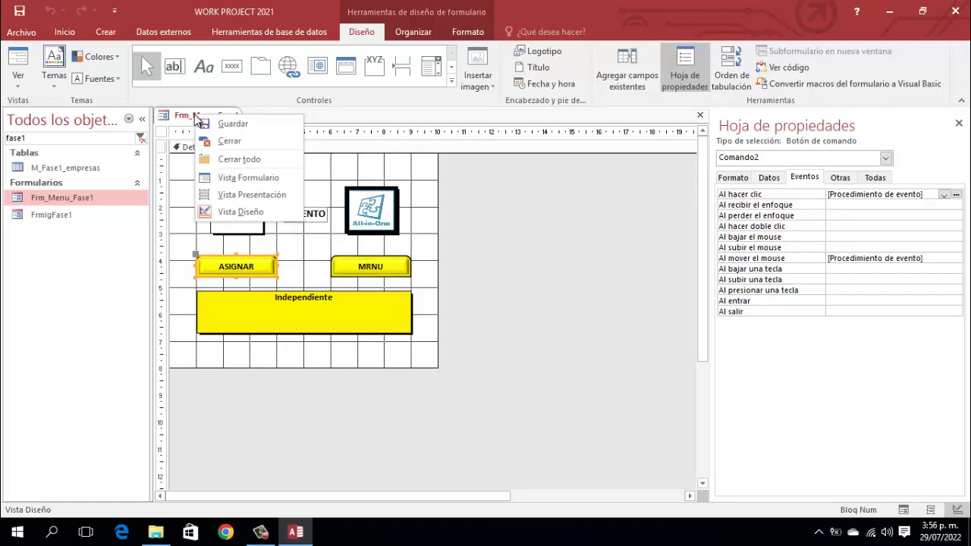
pyautogui.click(229, 141)
pyautogui.write('inici')
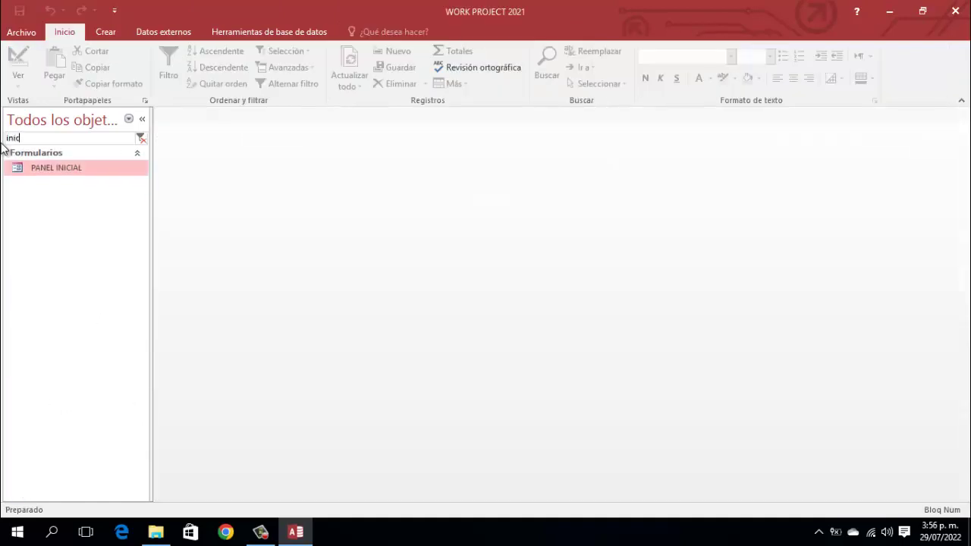
pyautogui.doubleClick(22, 168)
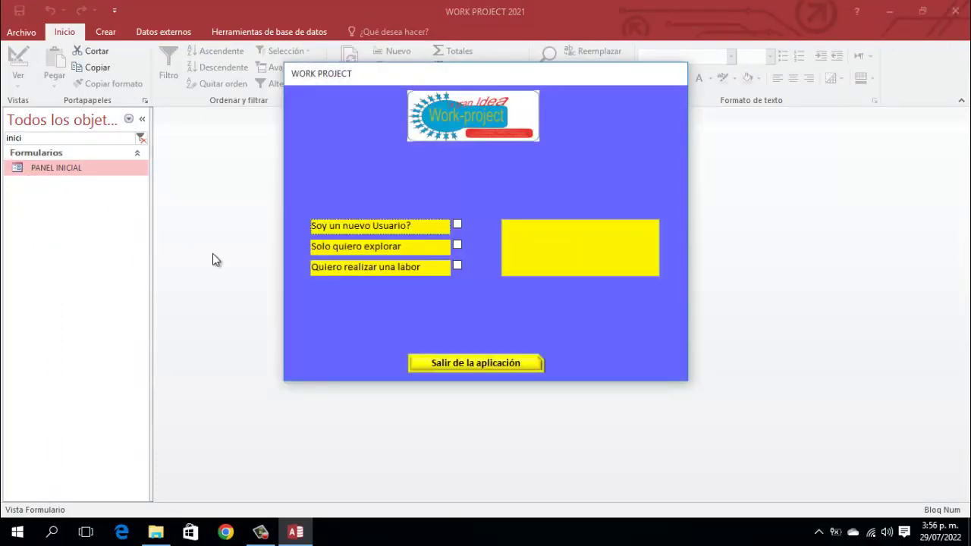
# Step: Choose "Quiero realizar una labor", select the user in the user list and log in with the account password
pyautogui.click(457, 266)
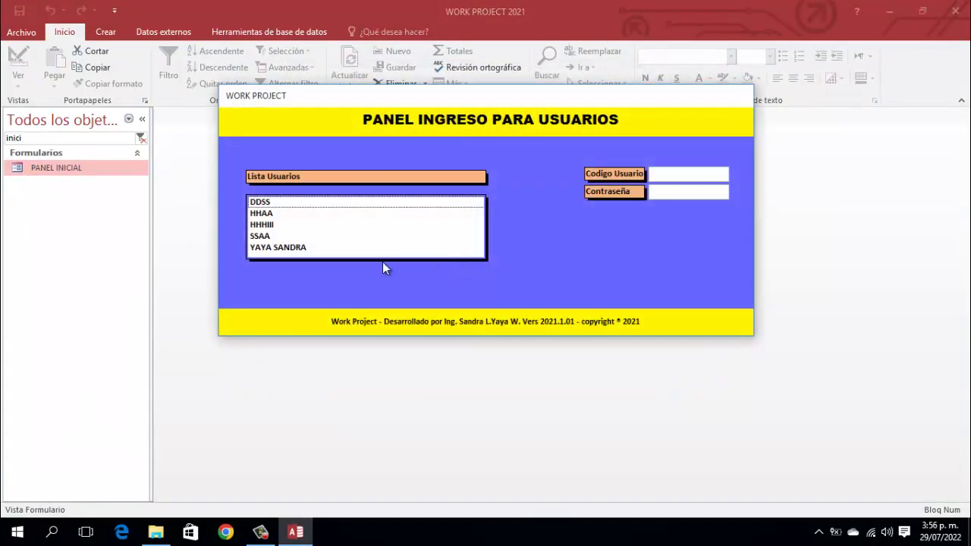
pyautogui.click(276, 249)
pyautogui.press('Tab')
pyautogui.write('***')
pyautogui.press('Return')
pyautogui.press('Return')
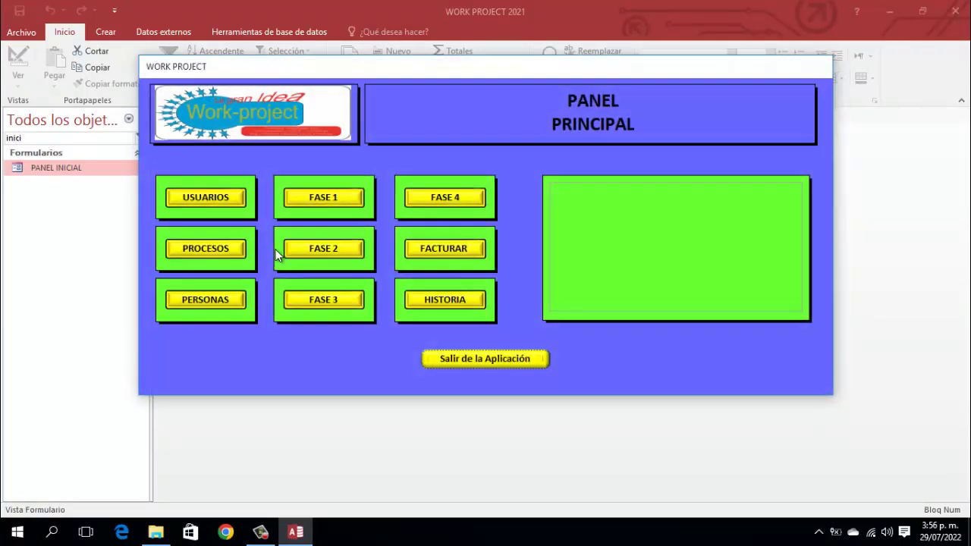
# Step: Go to the FASE 1 module and open the Ingresar Empresa form with ASIGNAR
pyautogui.click(323, 200)
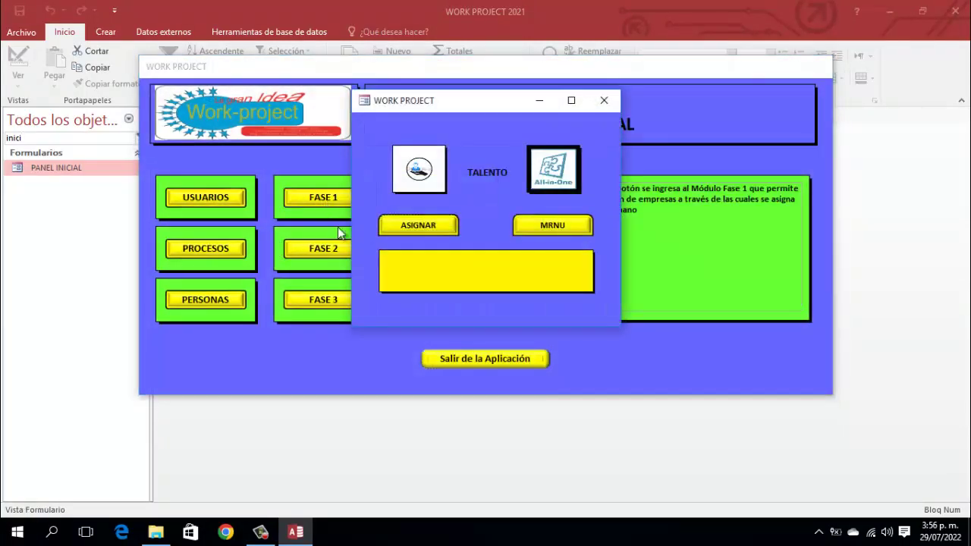
pyautogui.click(410, 222)
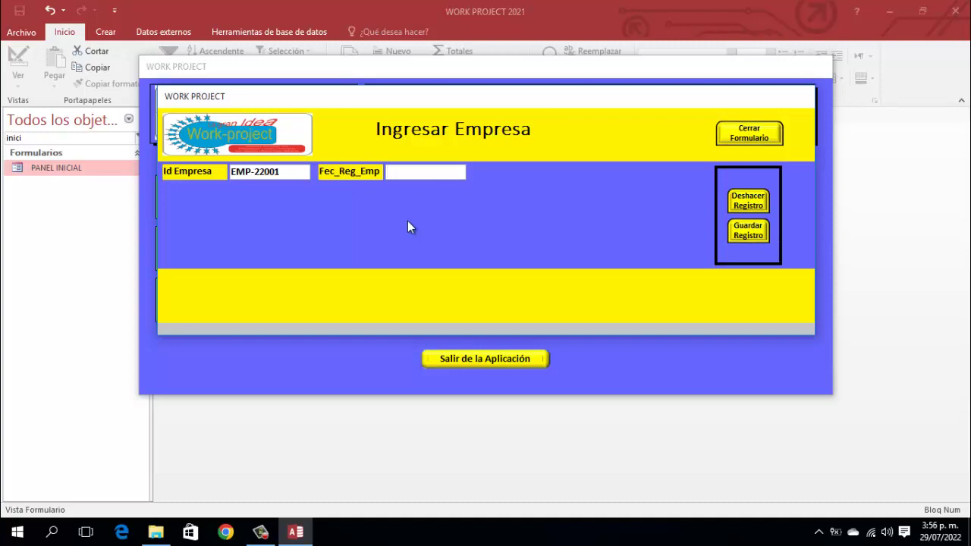
# Step: Test the form by entering 29/07/2022 as the registration date and selecting the company ID, and undo the record
pyautogui.hotkey('ctrl', ';')
pyautogui.moveTo(299, 171); pyautogui.dragTo(201, 172)
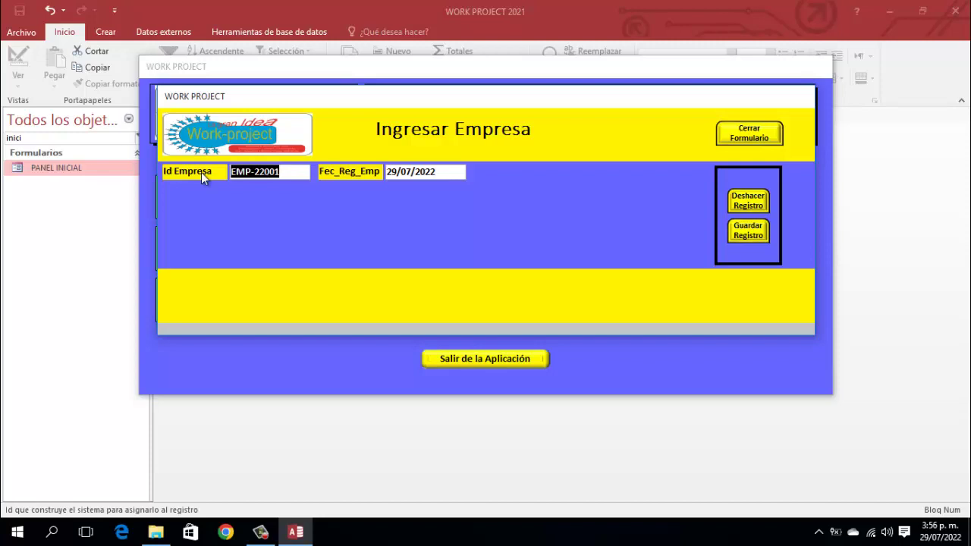
pyautogui.click(456, 173)
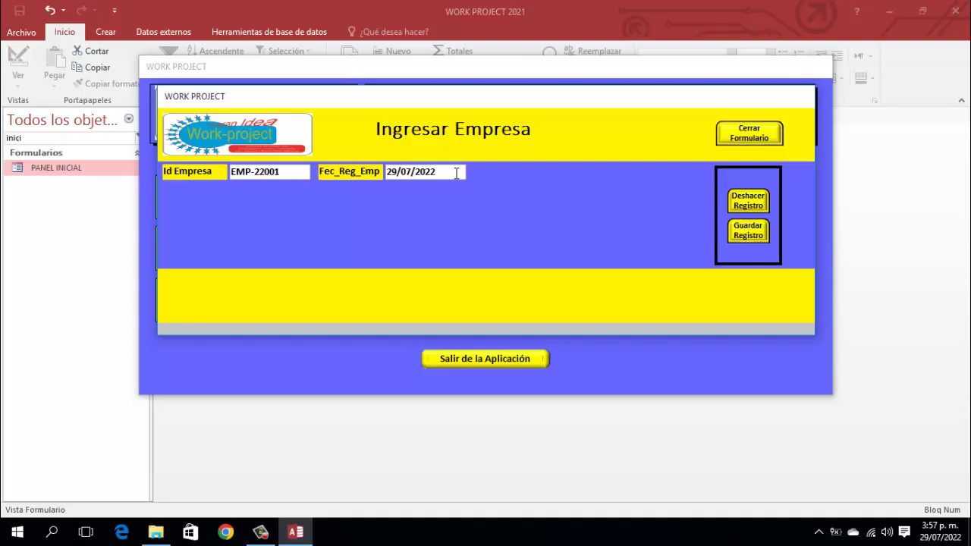
pyautogui.click(754, 204)
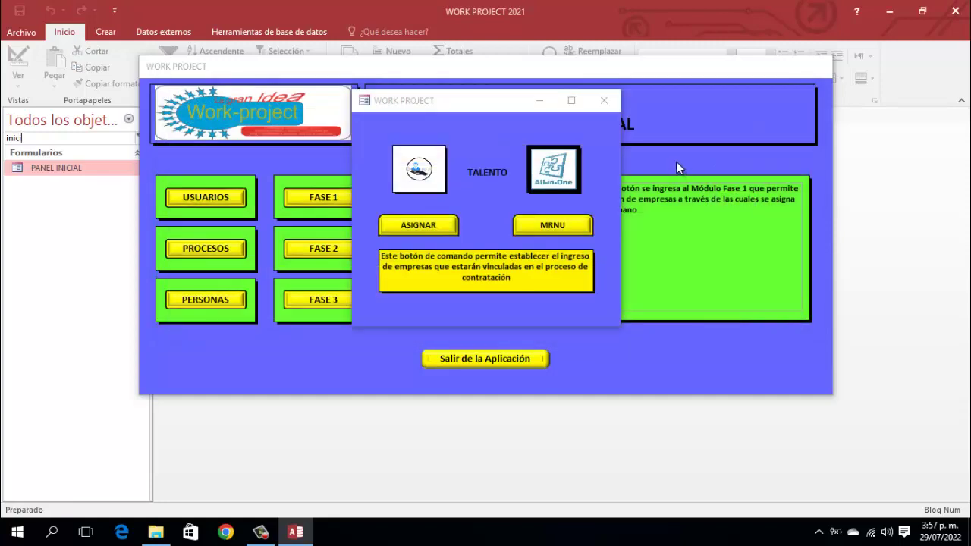
# Step: Close the Fase 1 menu, exit the application from the main panel and close the "version final" folder window
pyautogui.click(602, 99)
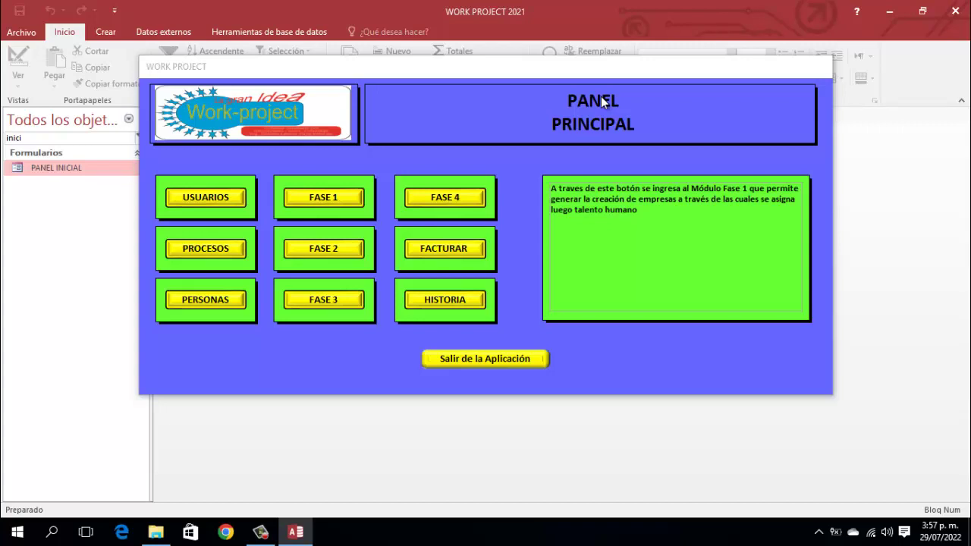
pyautogui.click(508, 356)
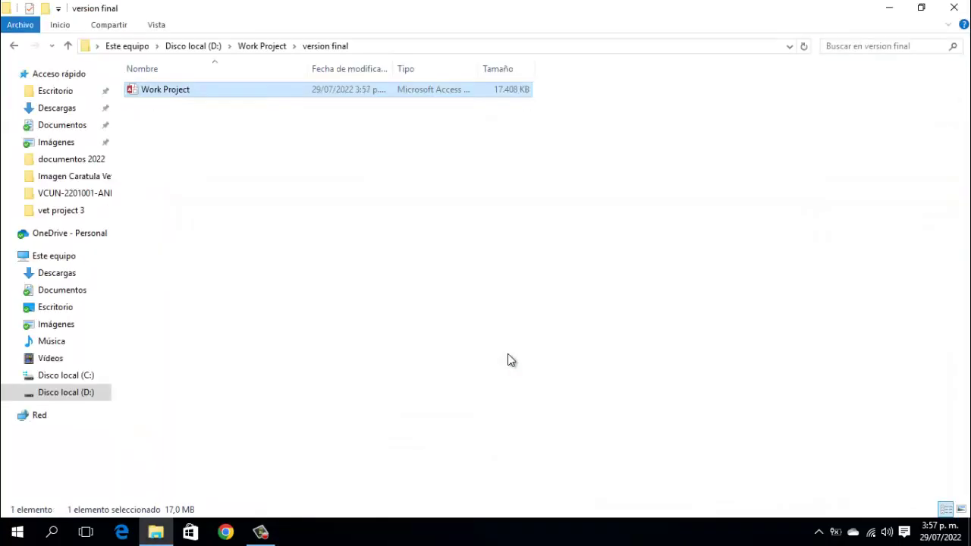
pyautogui.click(952, 9)
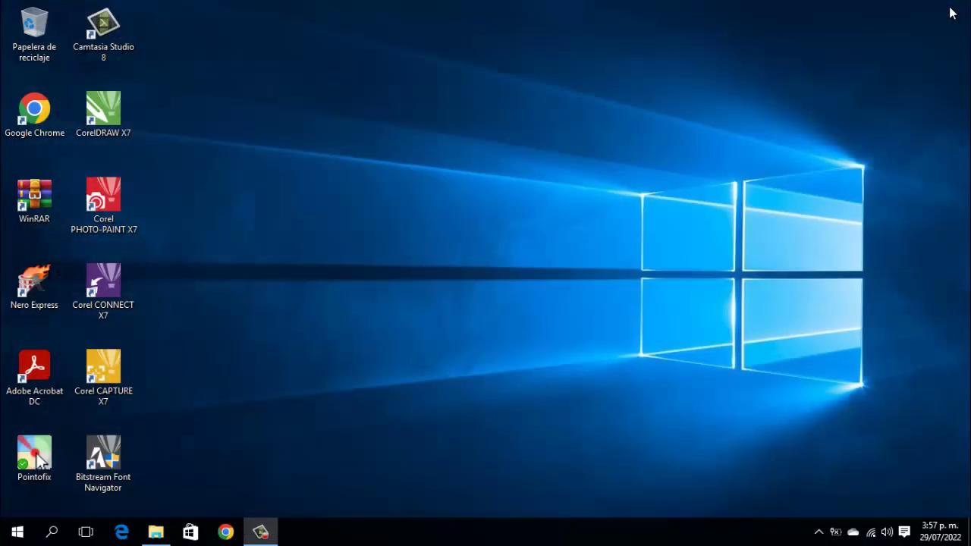